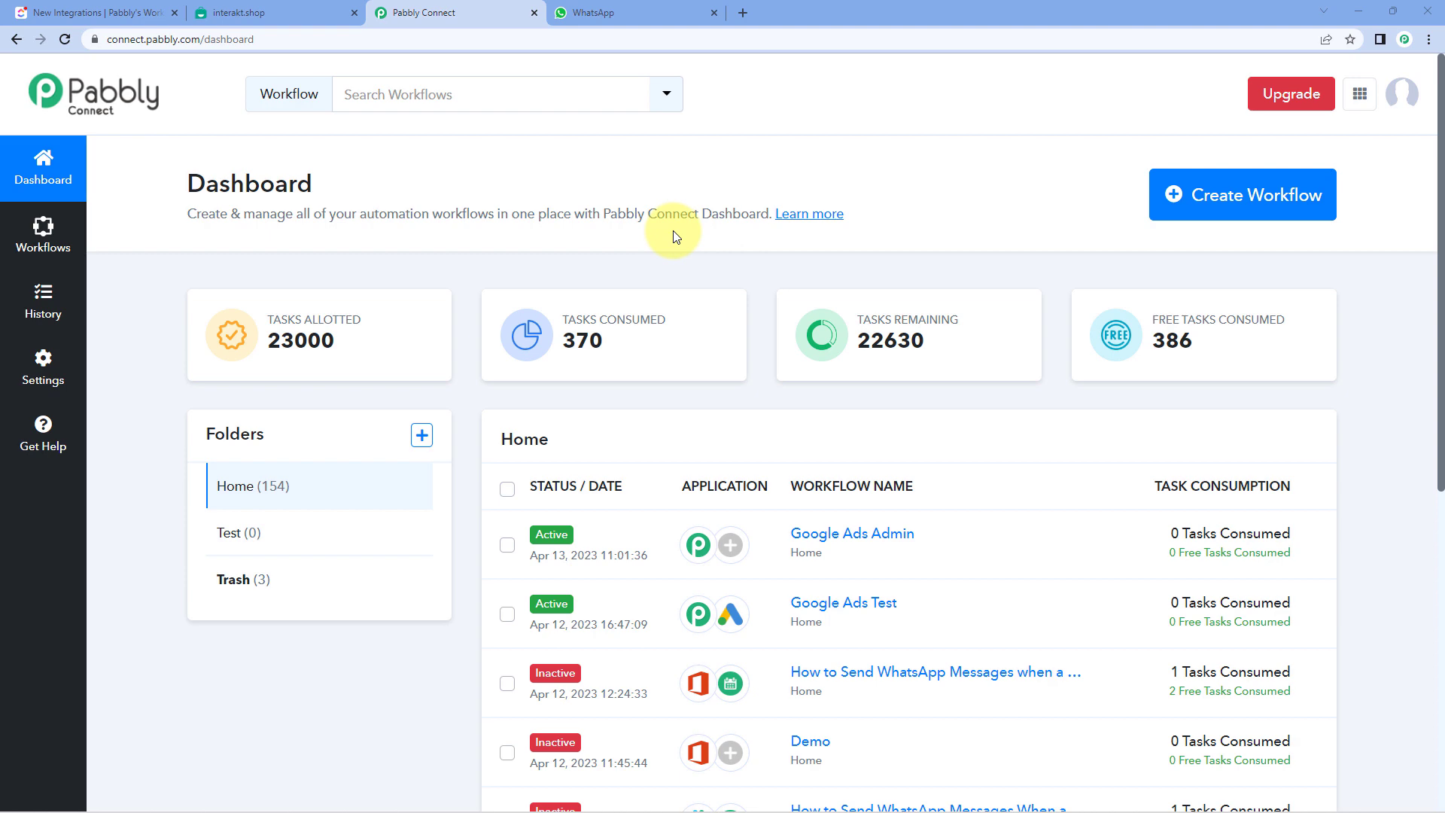
# Create a new workflow named "ClickUp to Interakt".
pyautogui.click(1243, 199)
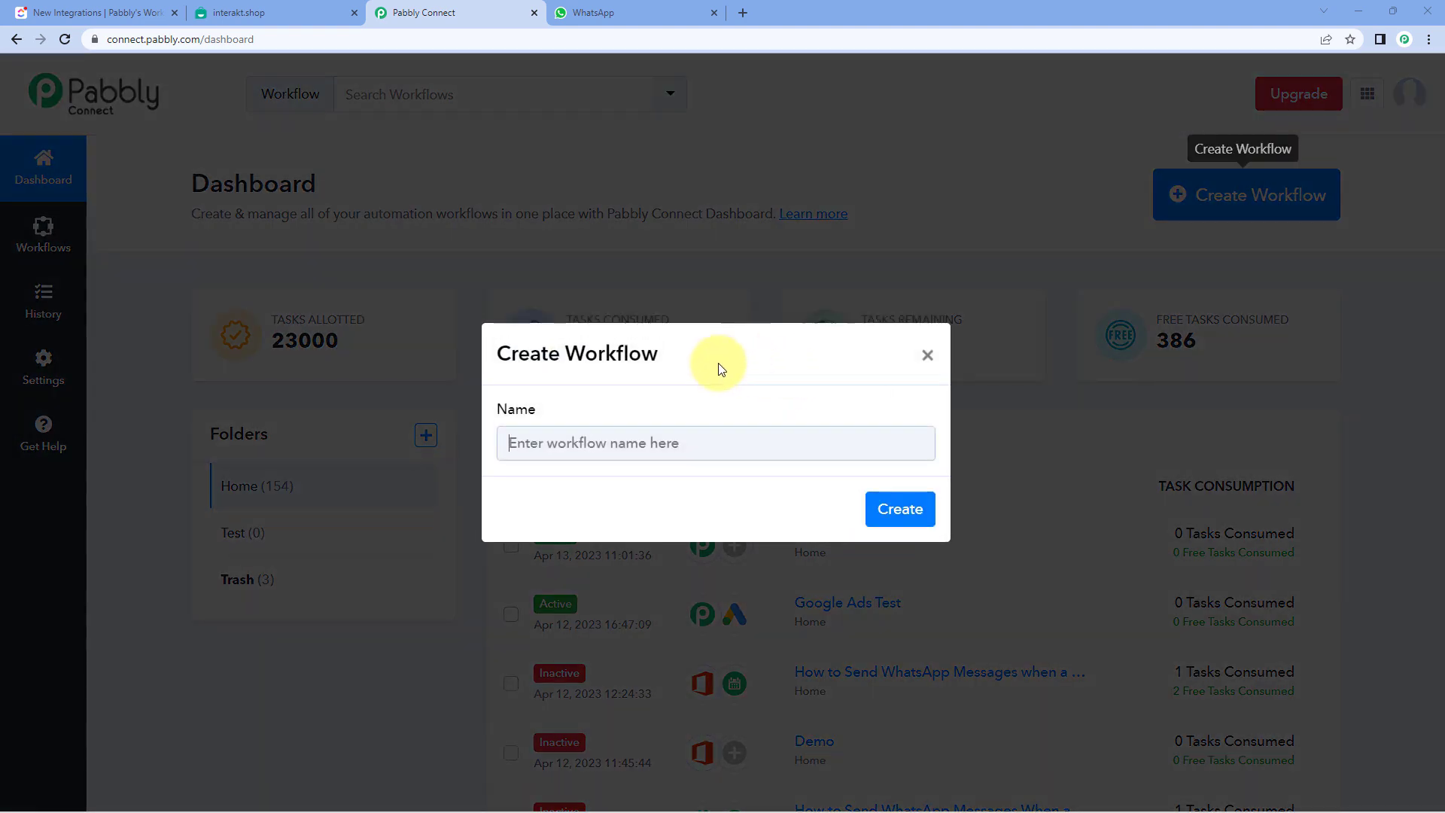
pyautogui.click(645, 436)
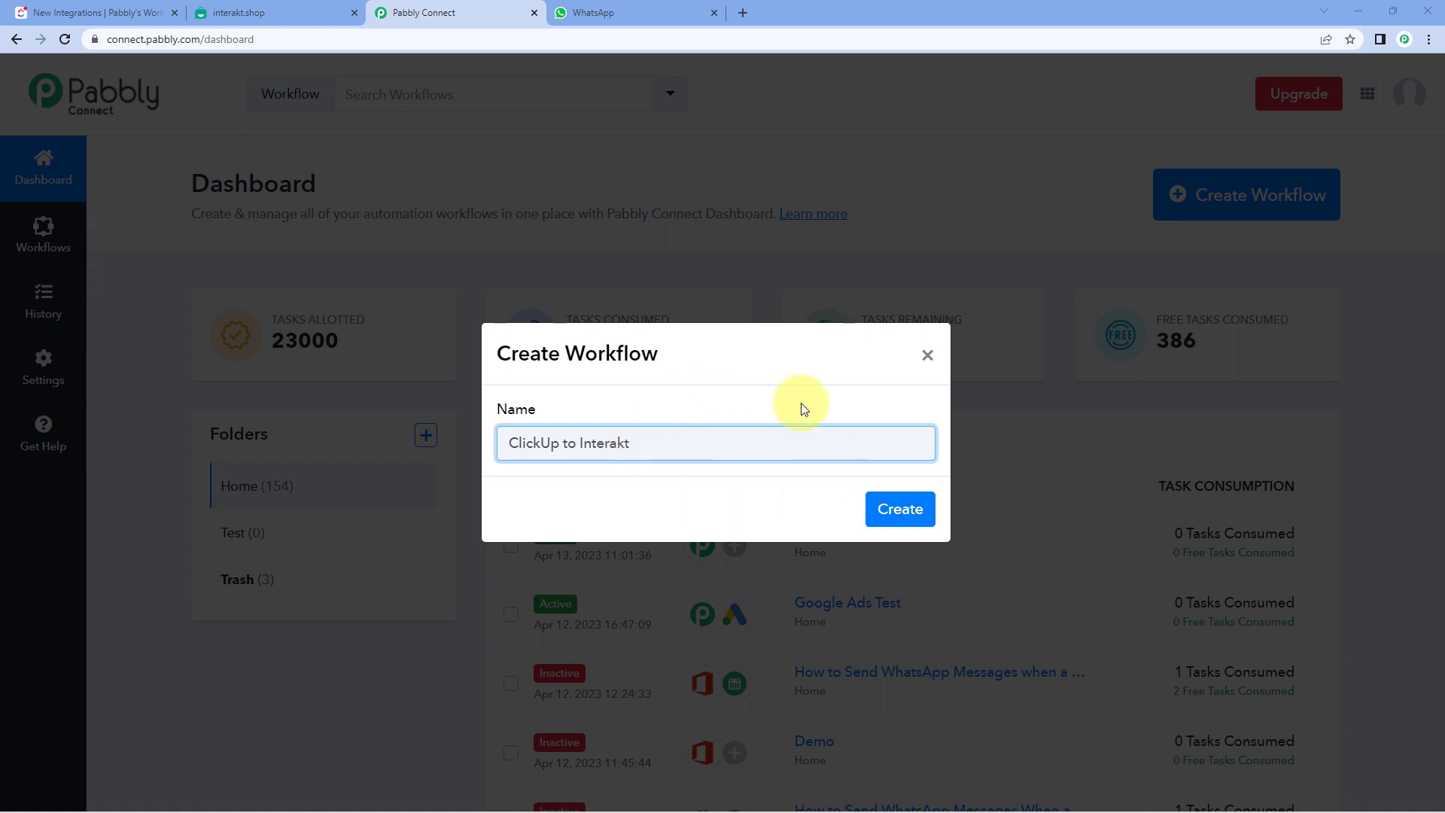
pyautogui.click(900, 509)
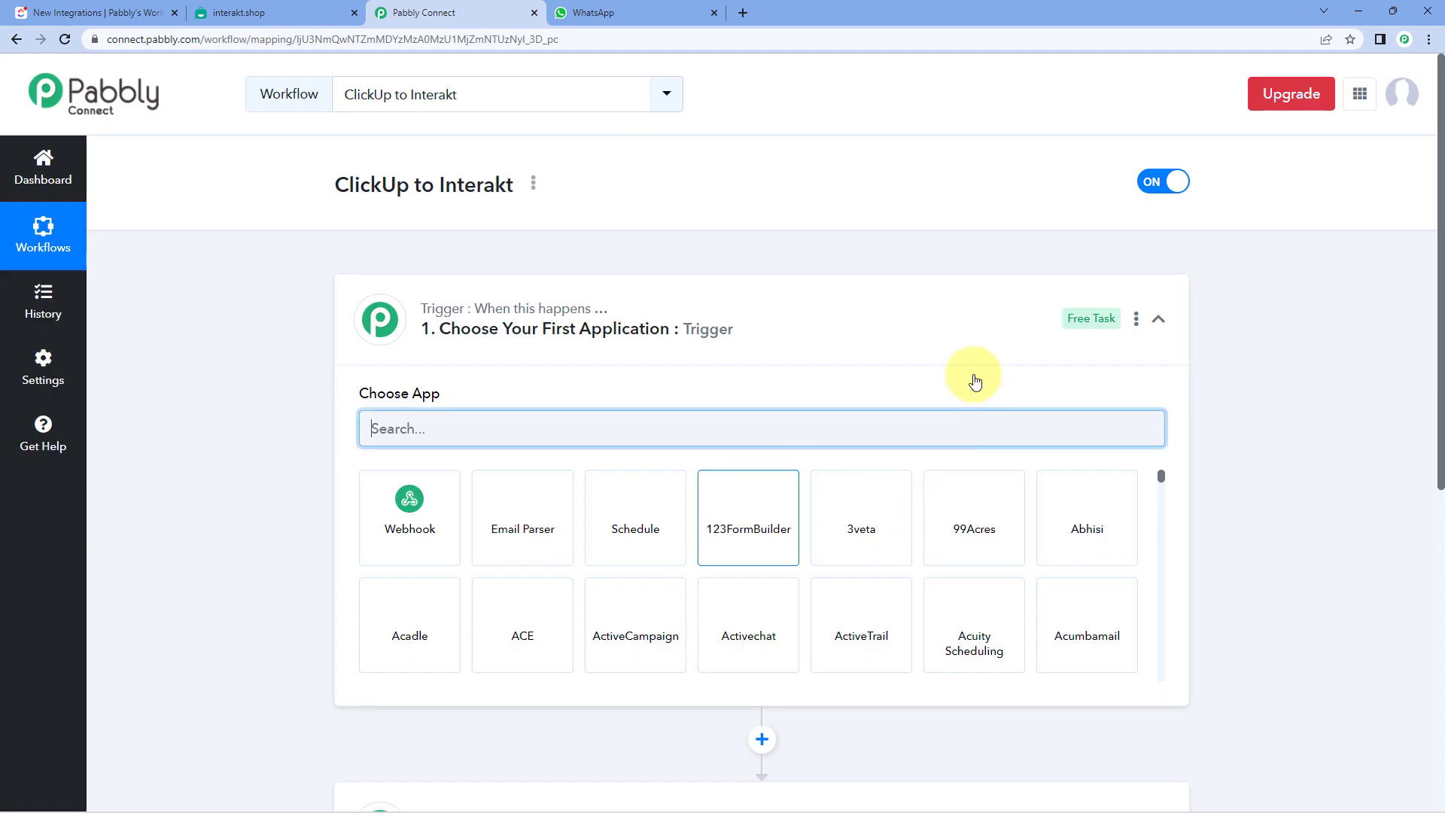
# Examine the workflow's trigger and action sections, and the New Integrations task list in ClickUp.
pyautogui.click(722, 322)
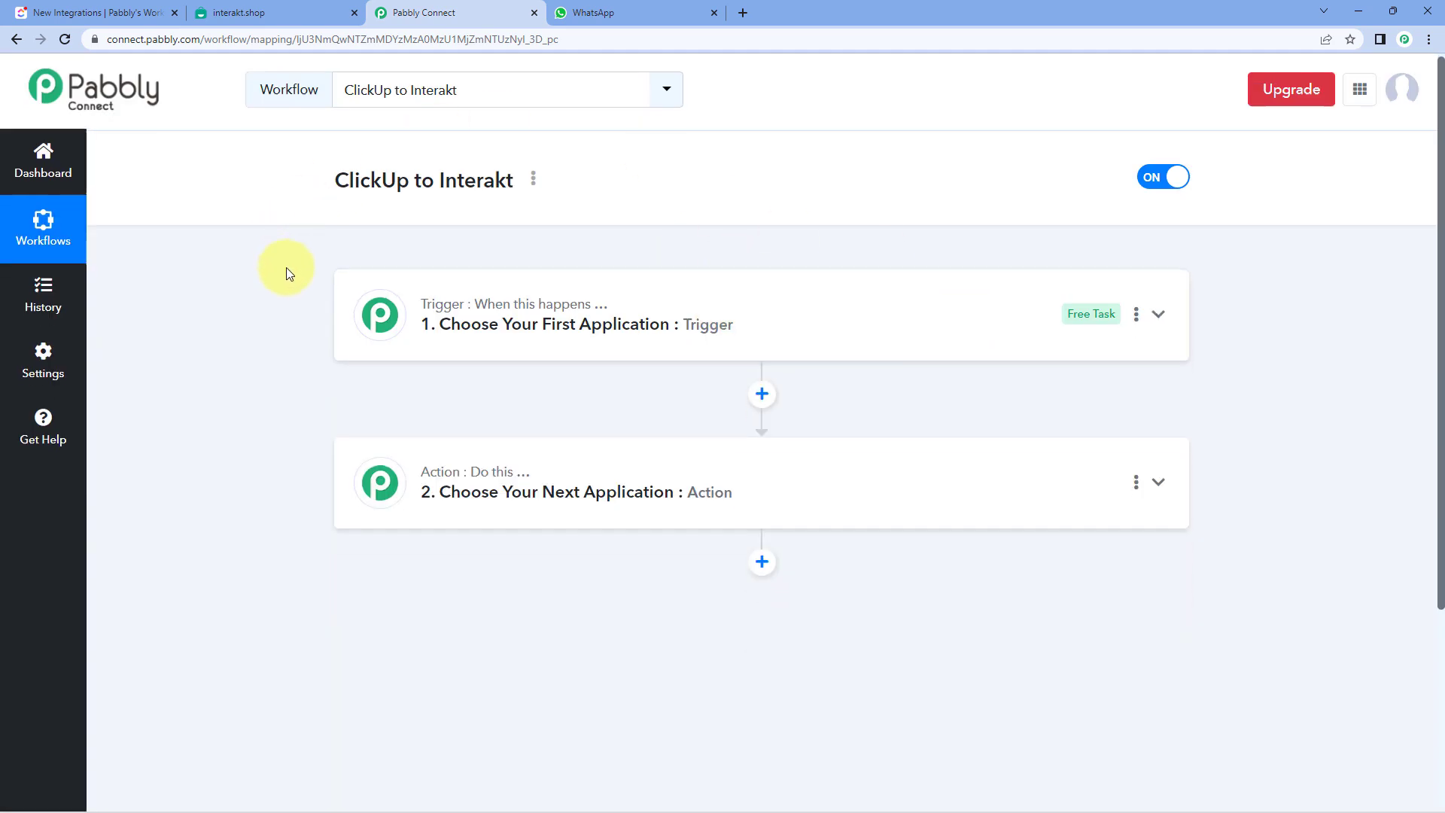
pyautogui.scroll(-1, 286, 268)
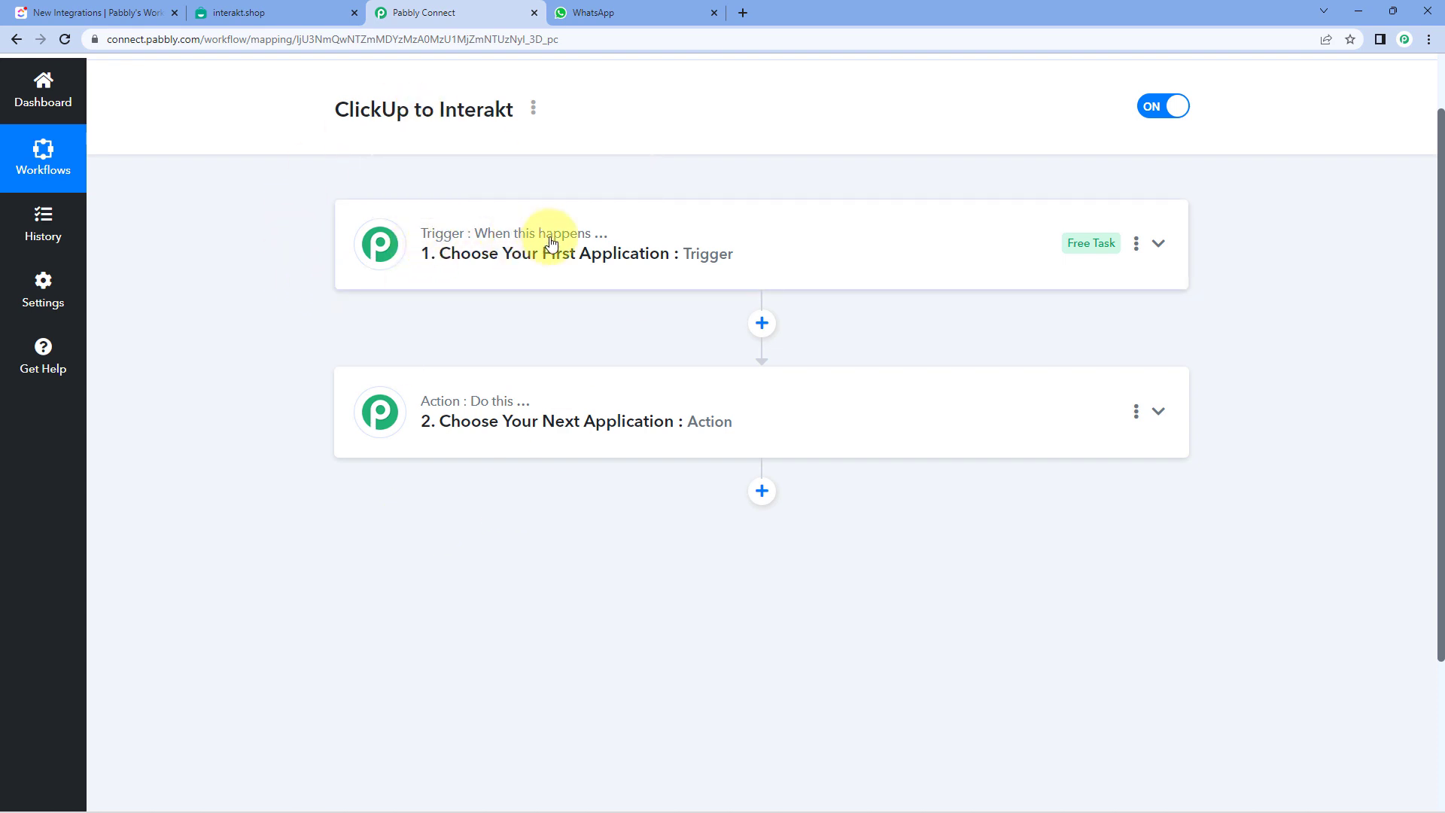
pyautogui.moveTo(467, 411)
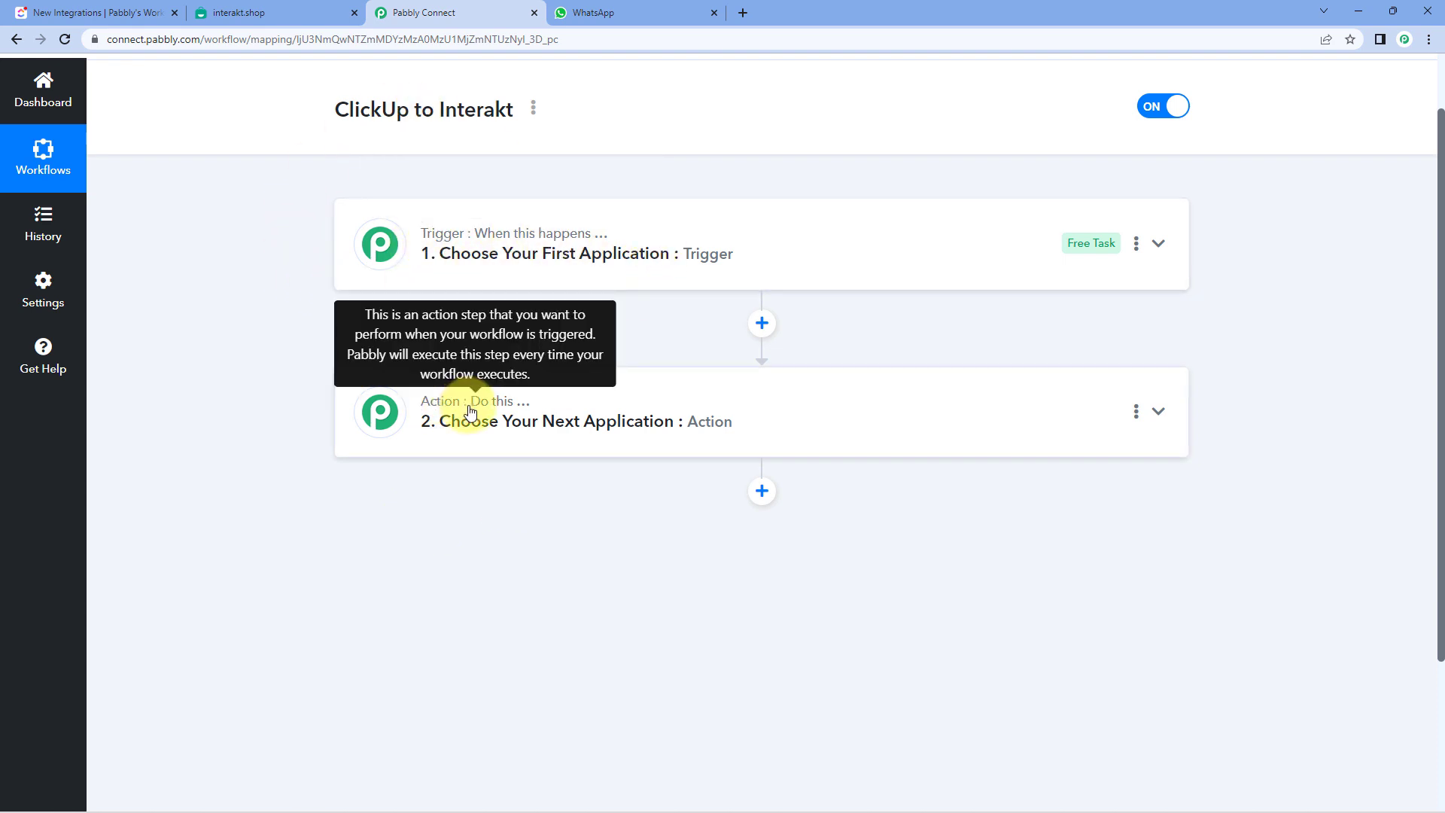
pyautogui.click(656, 243)
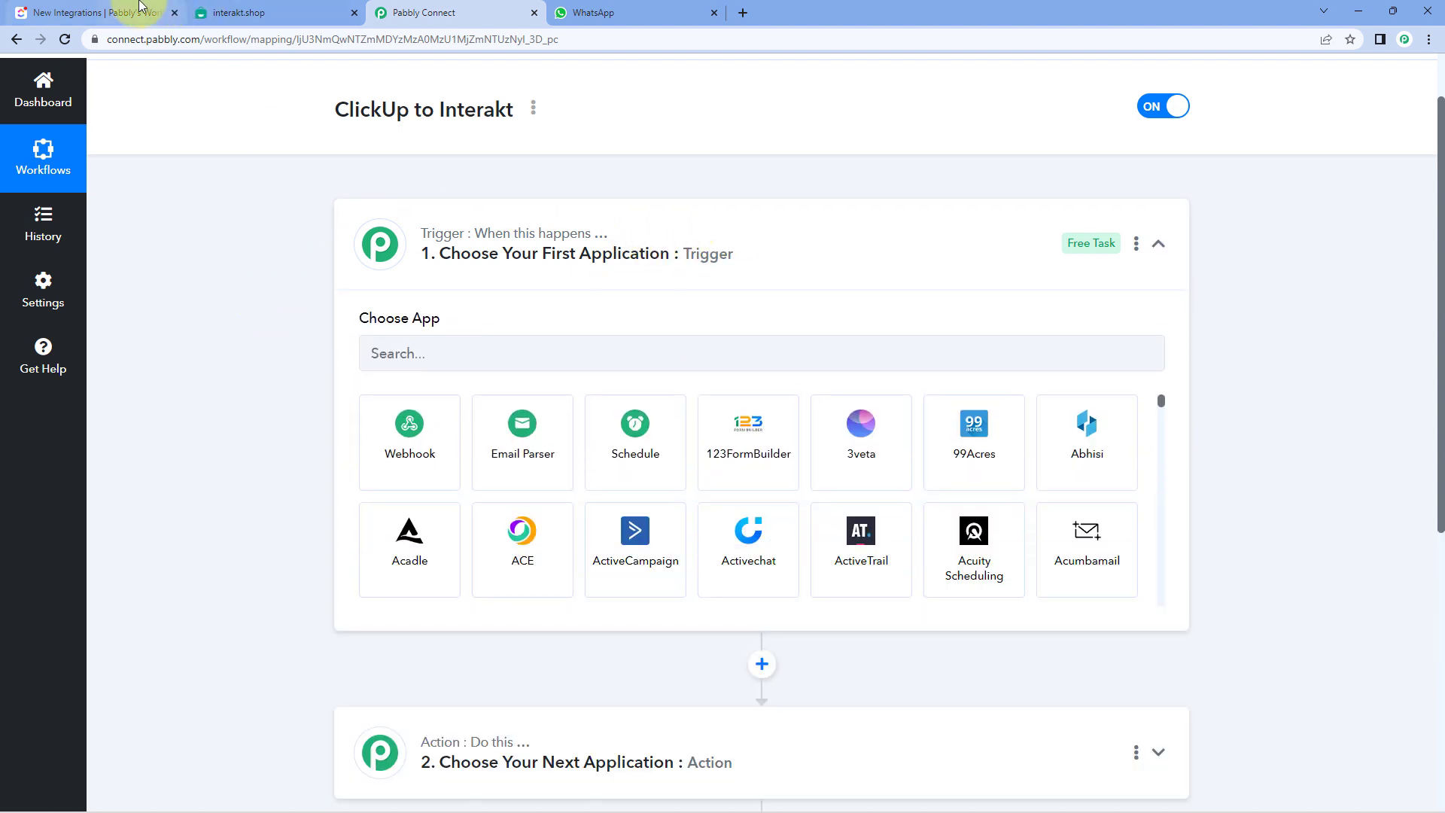
pyautogui.click(117, 13)
pyautogui.click(441, 10)
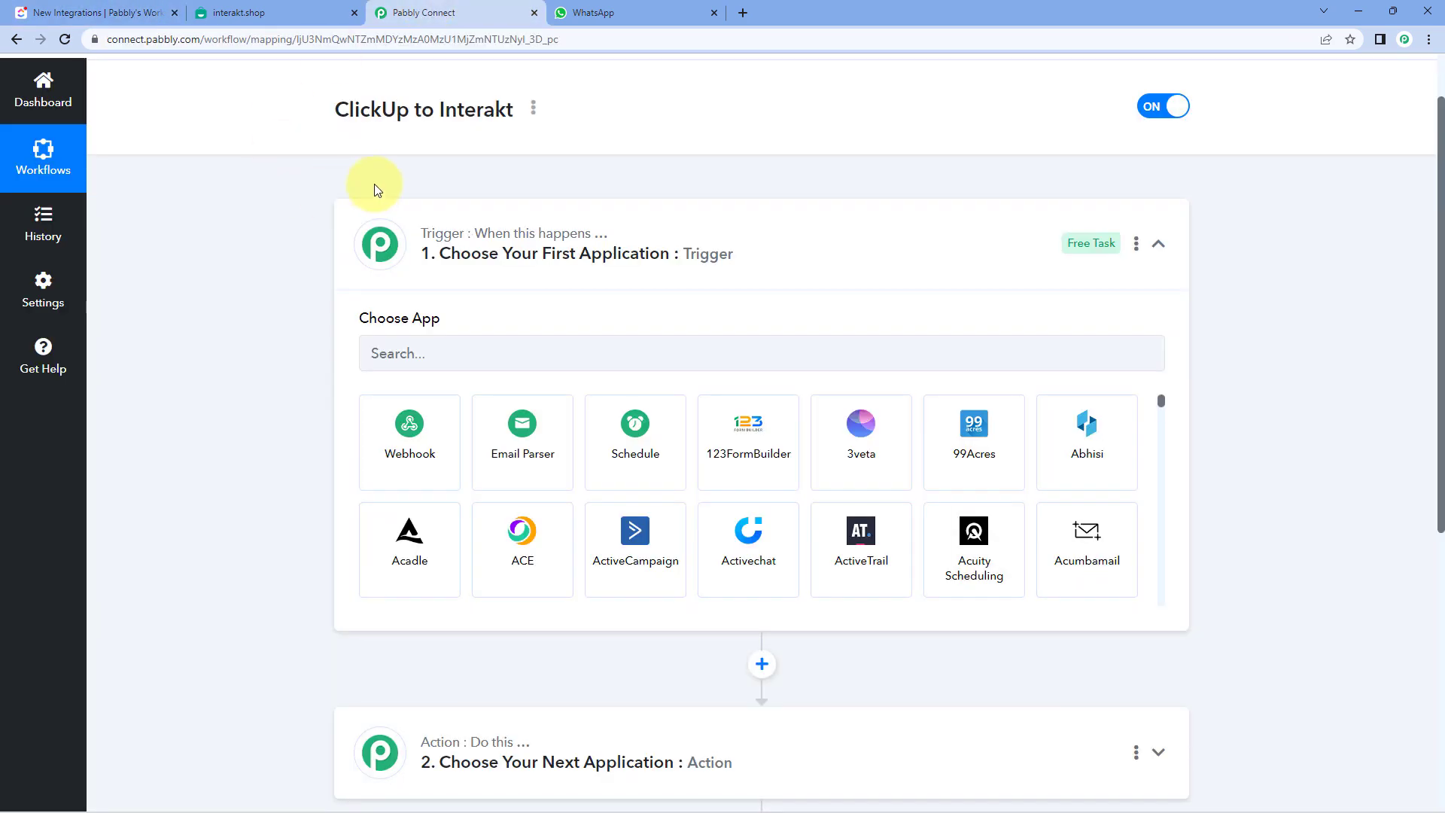
pyautogui.click(113, 12)
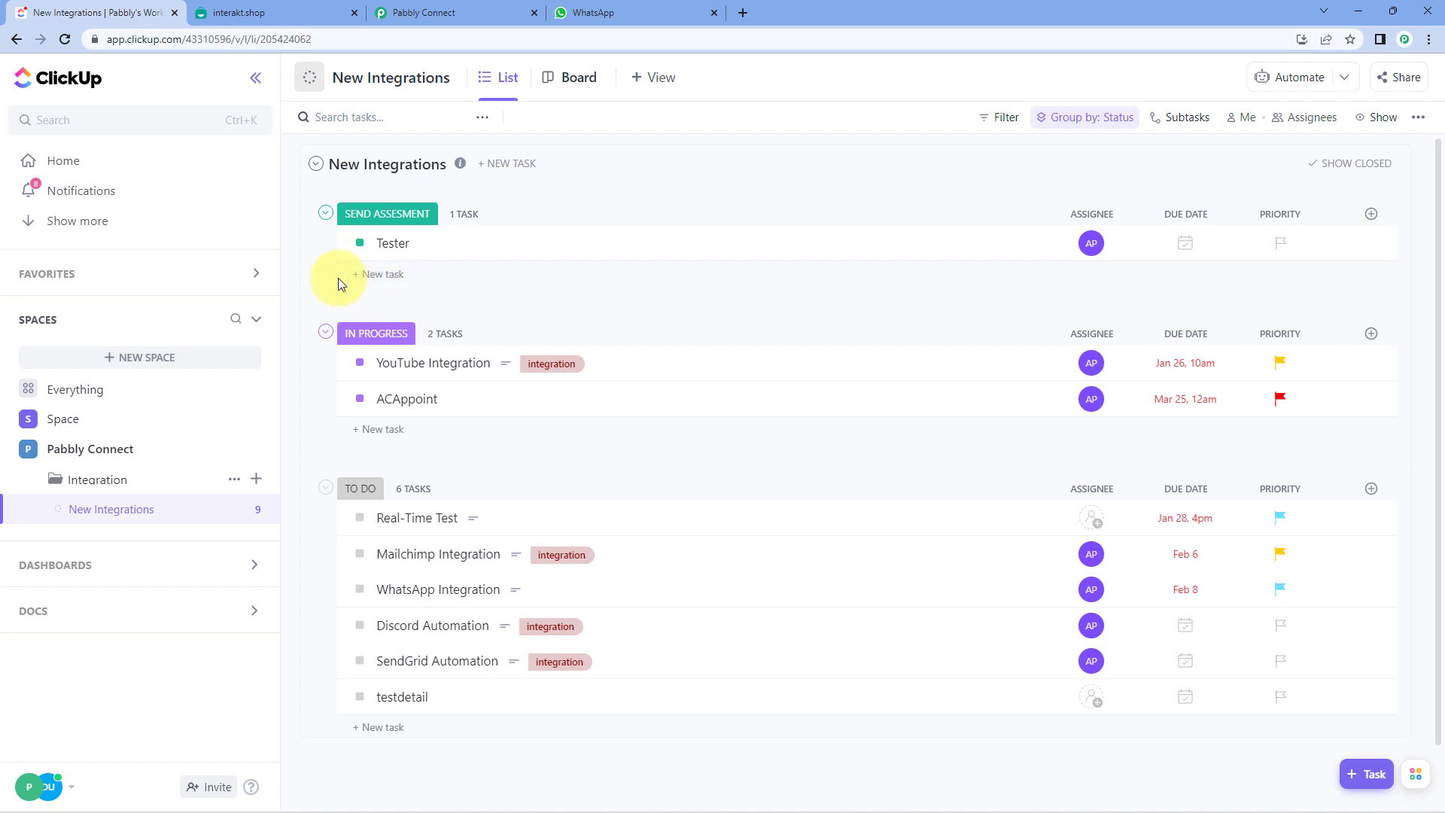
pyautogui.click(441, 12)
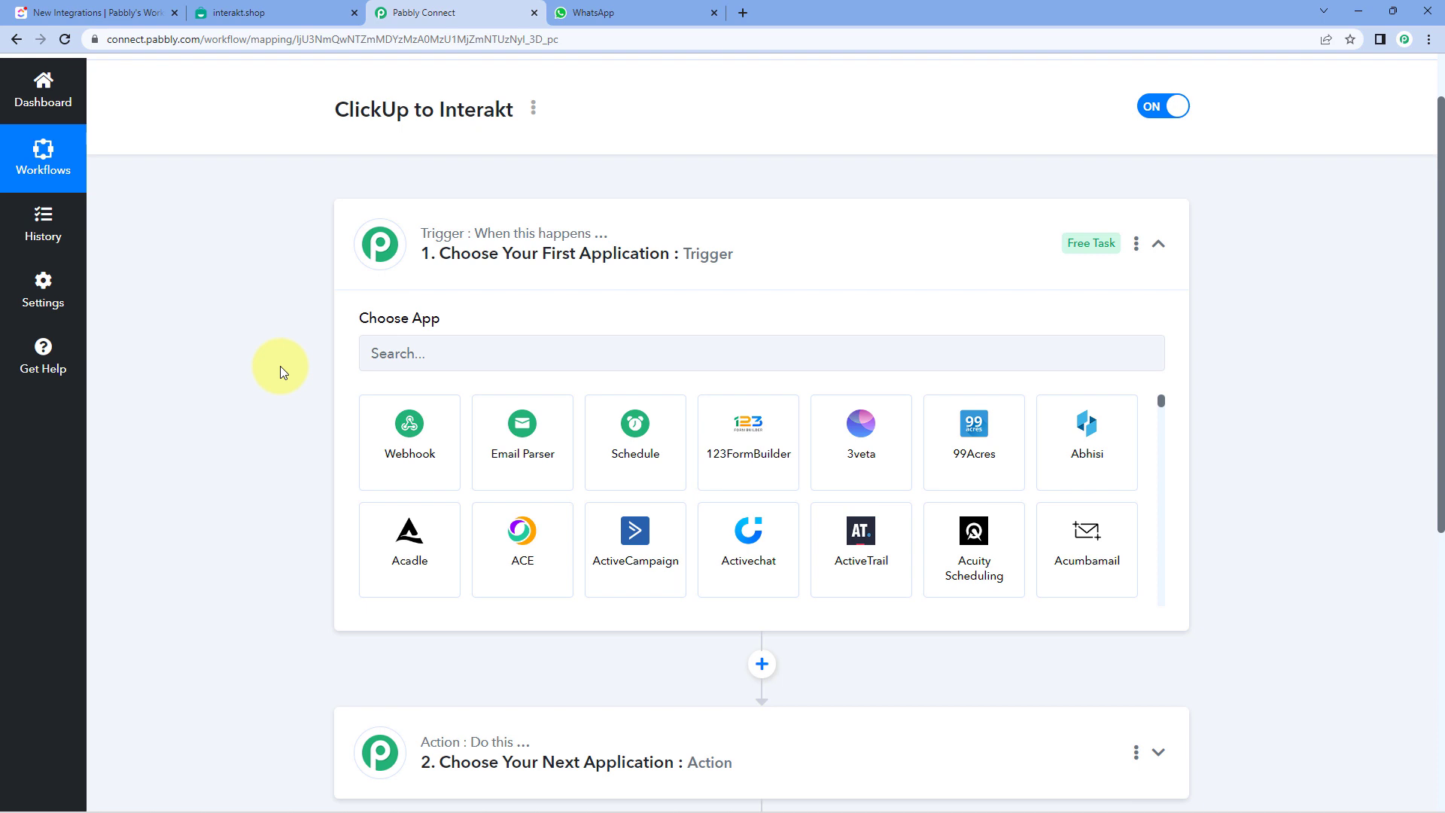
pyautogui.scroll(-3, 280, 365)
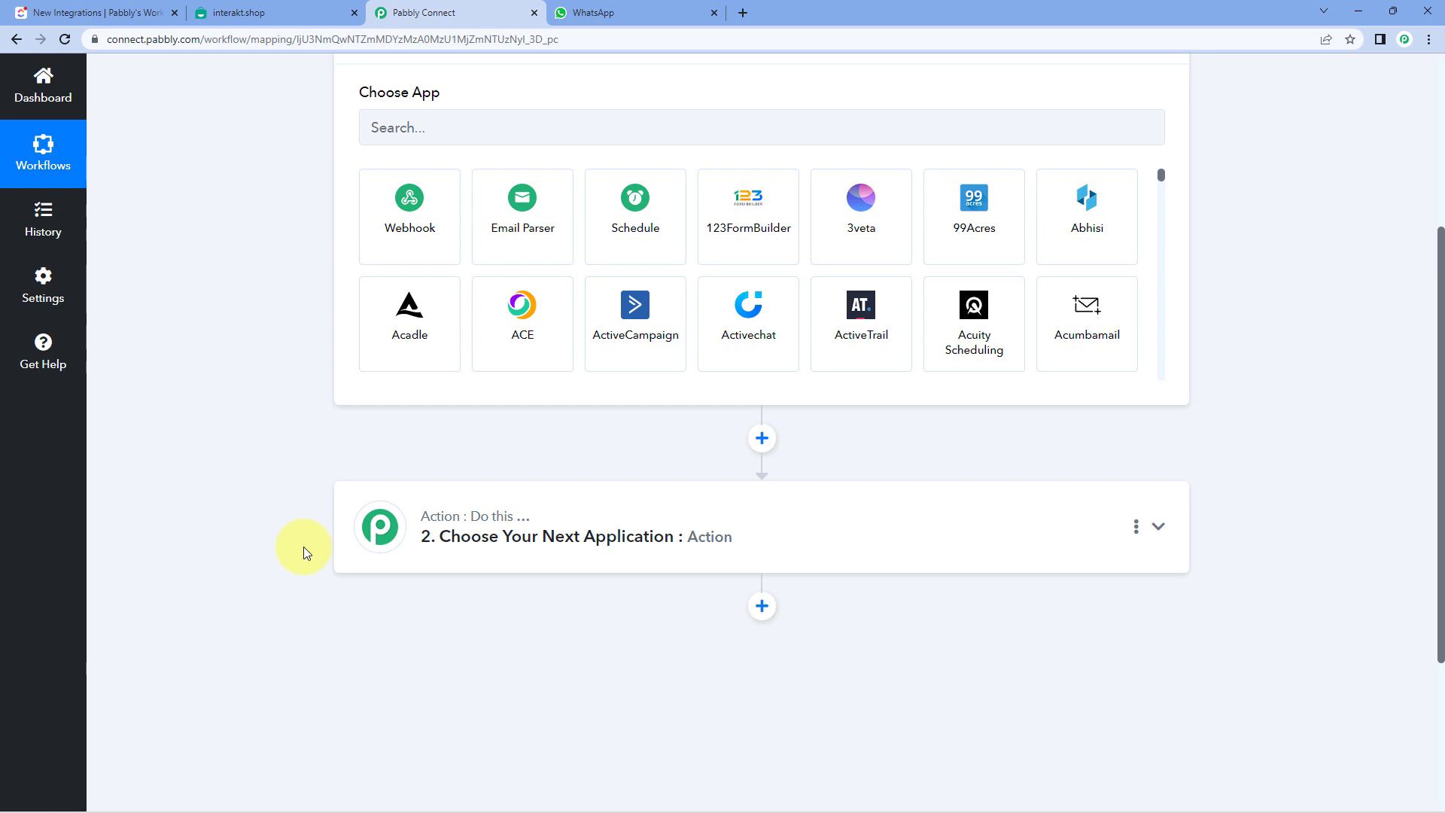
pyautogui.scroll(2, 301, 467)
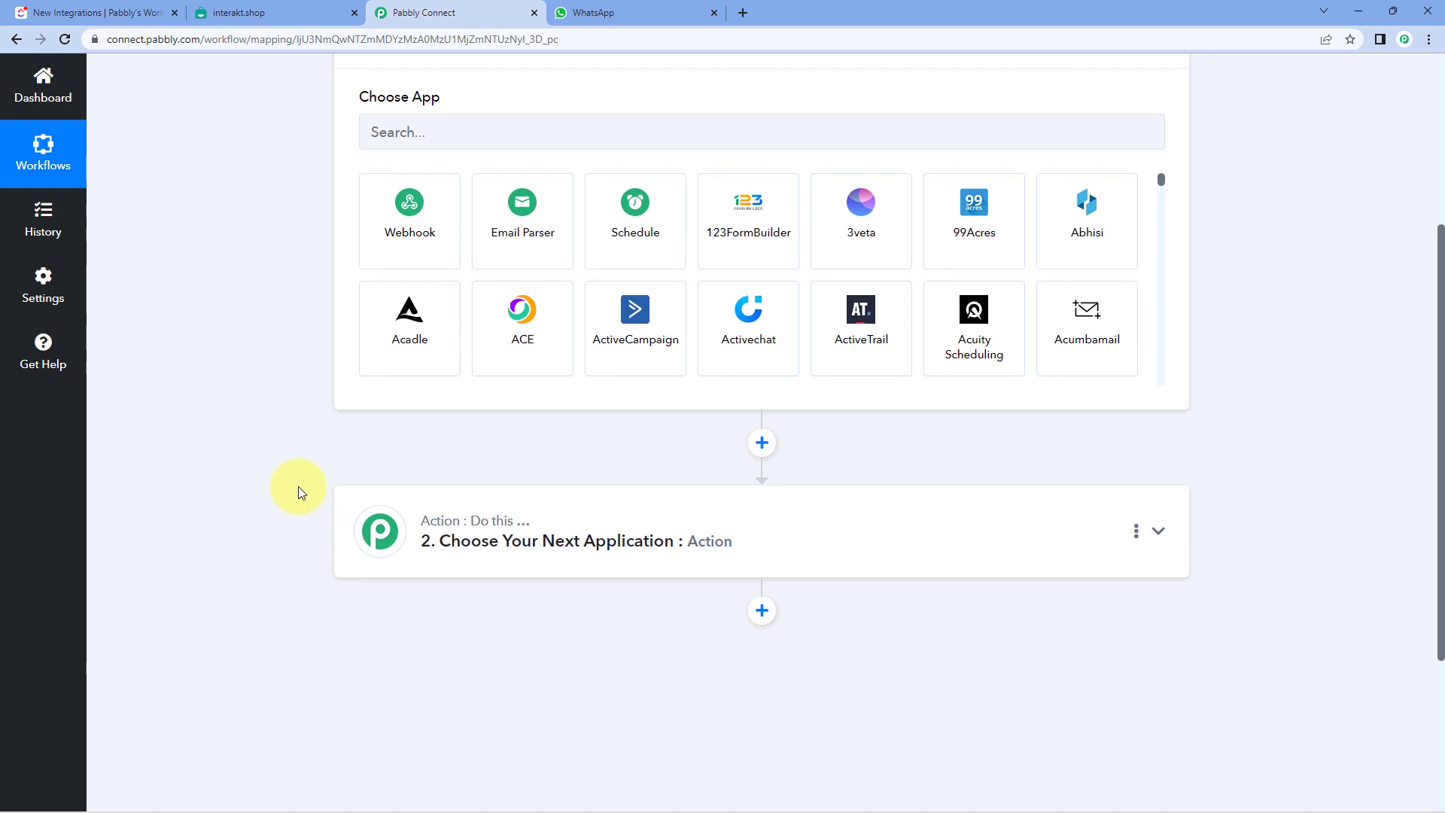
# Set the workflow's trigger application to ClickUp with New Task as the trigger event.
pyautogui.click(407, 282)
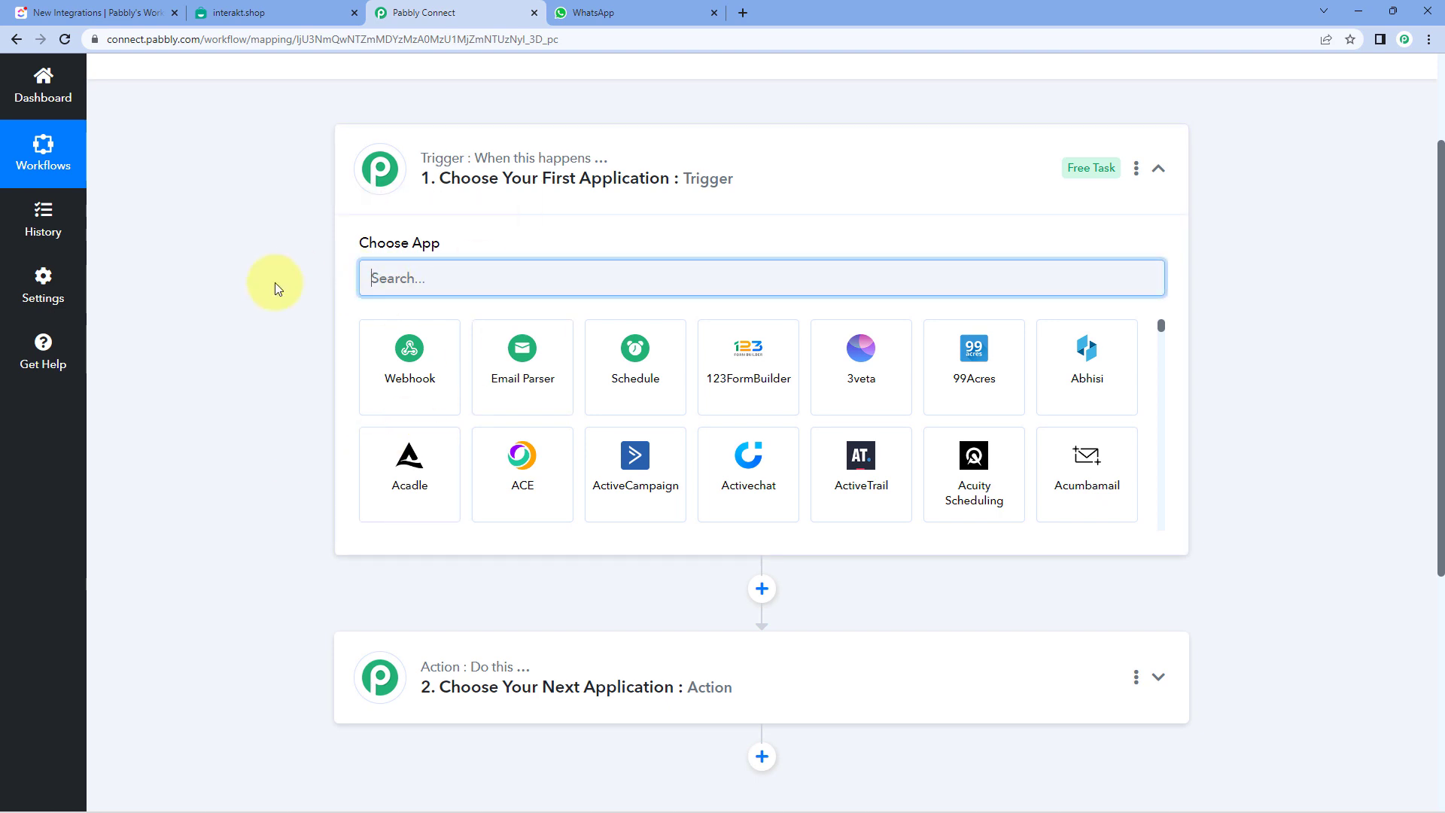
pyautogui.write('ClickUp')
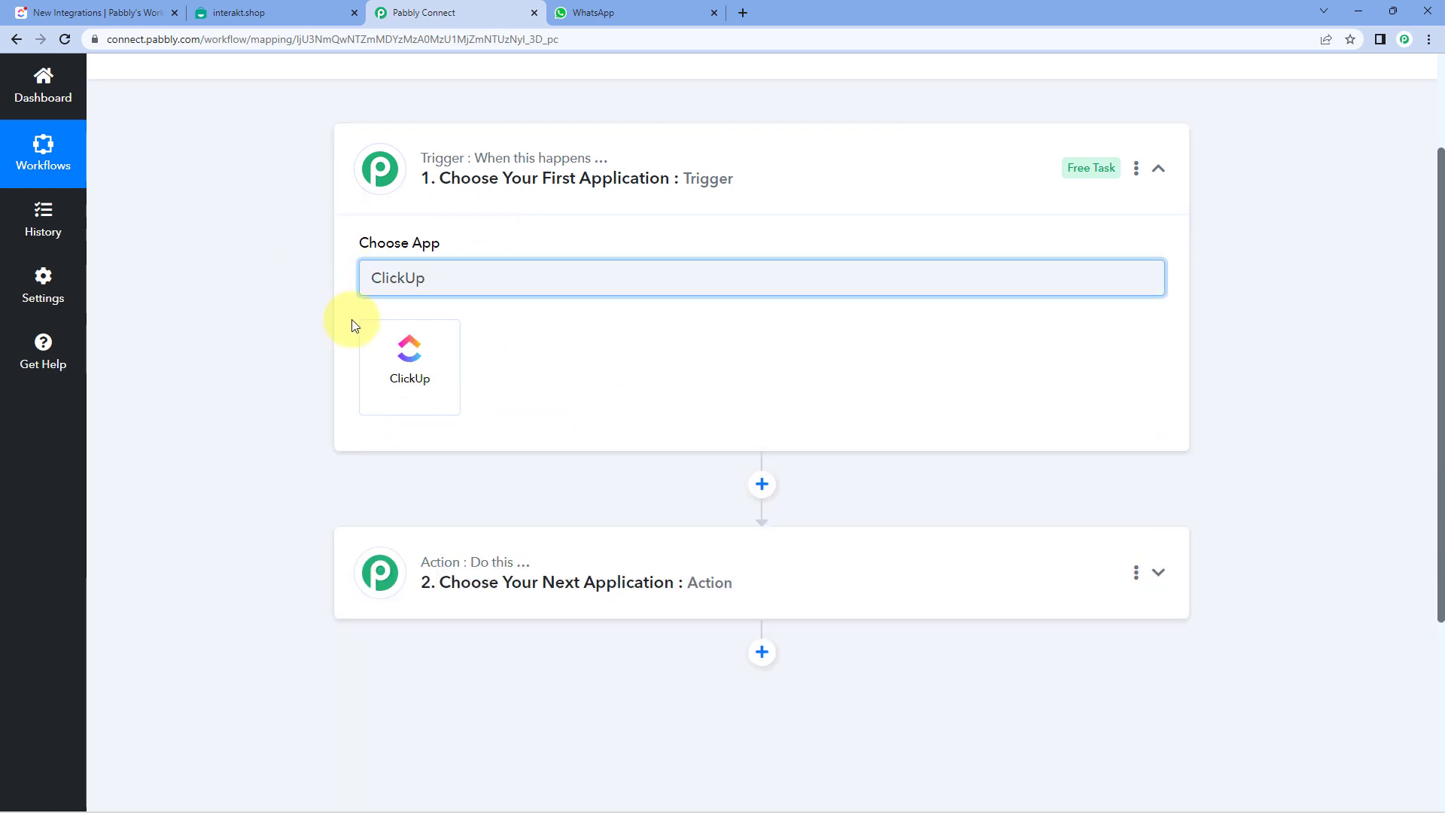
pyautogui.click(401, 369)
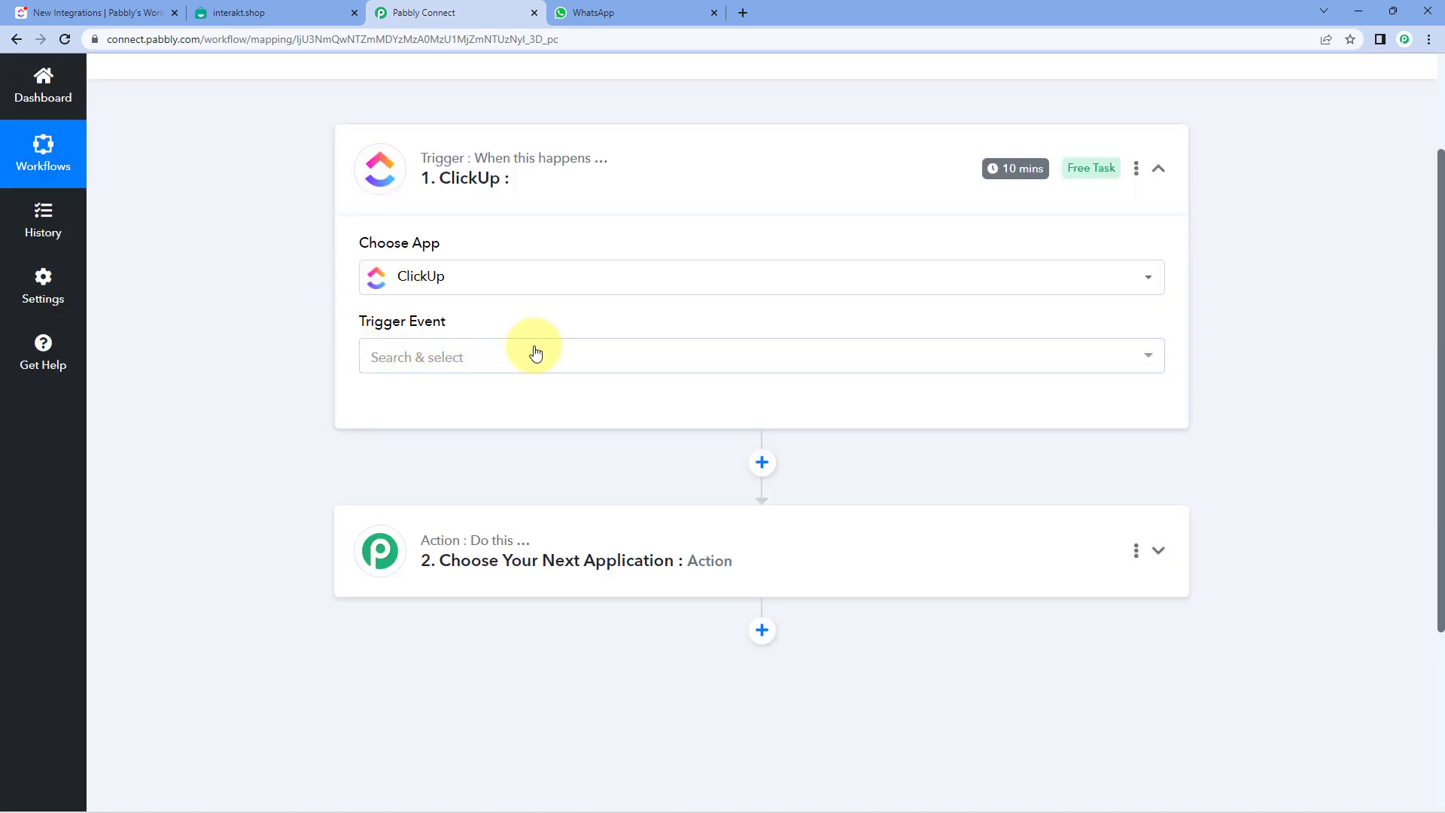
pyautogui.click(532, 350)
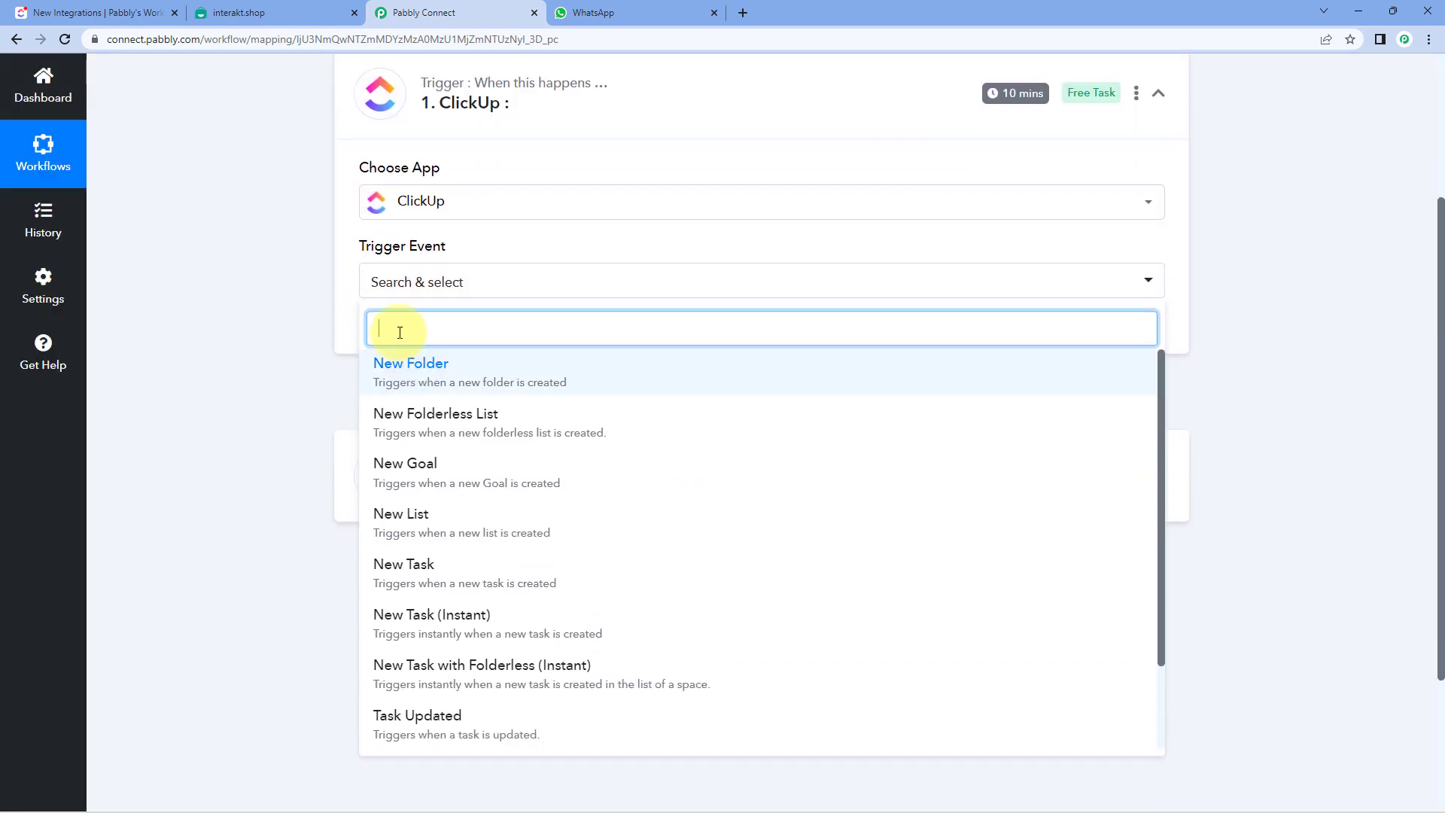
pyautogui.click(455, 572)
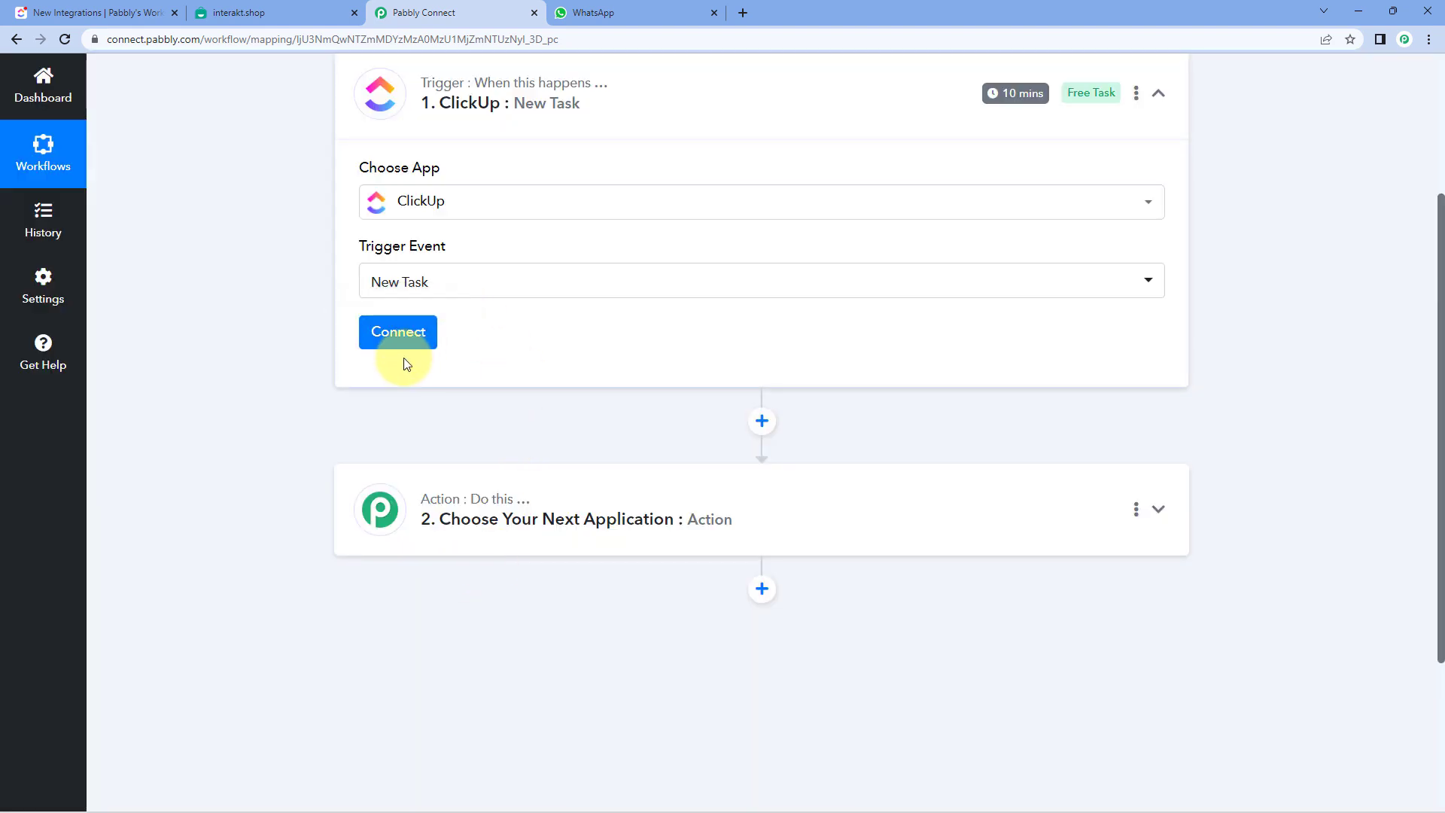
# Start adding a new ClickUp connection for the trigger and read the instructions for finding its API token.
pyautogui.click(403, 335)
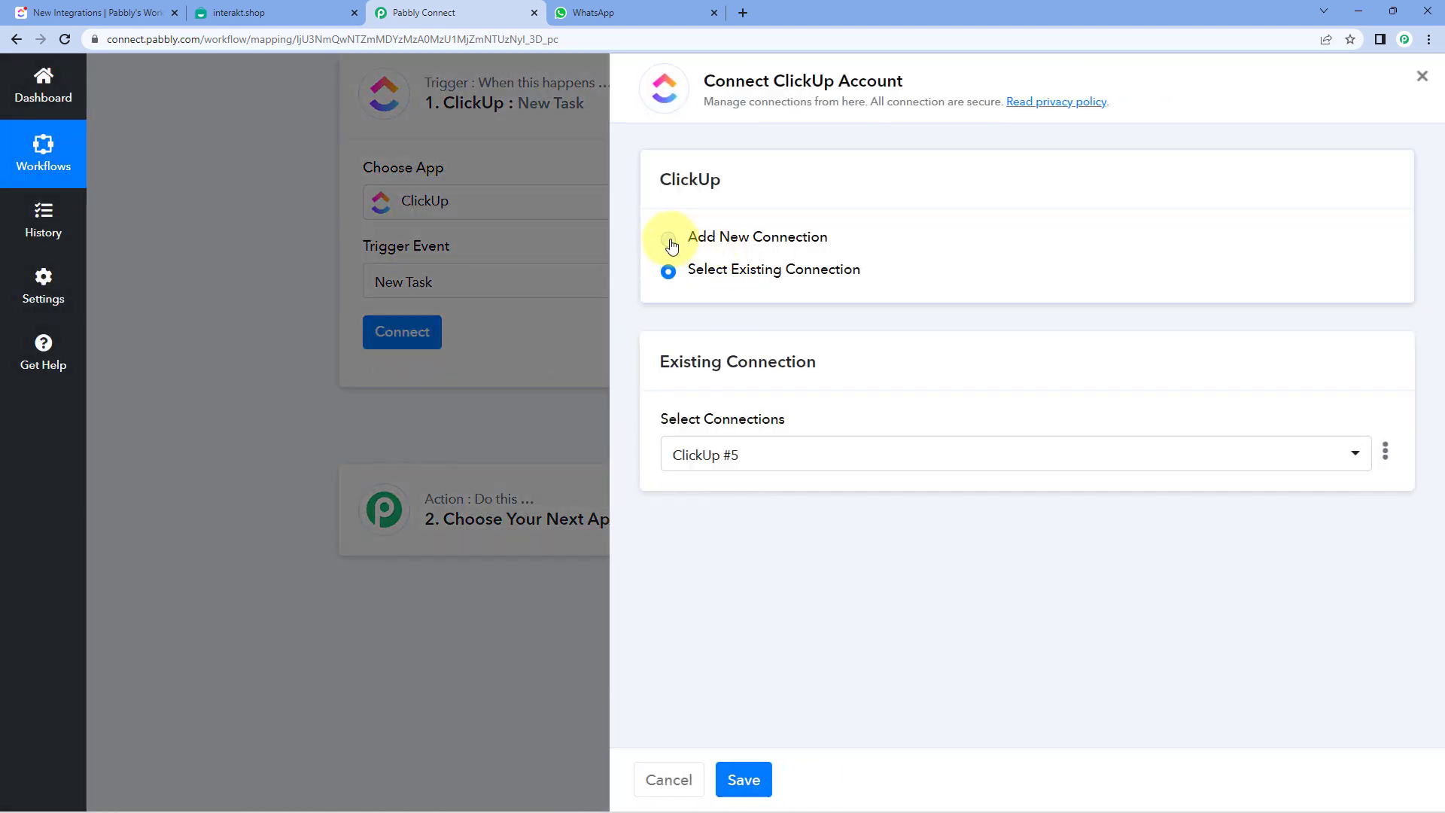
pyautogui.click(669, 240)
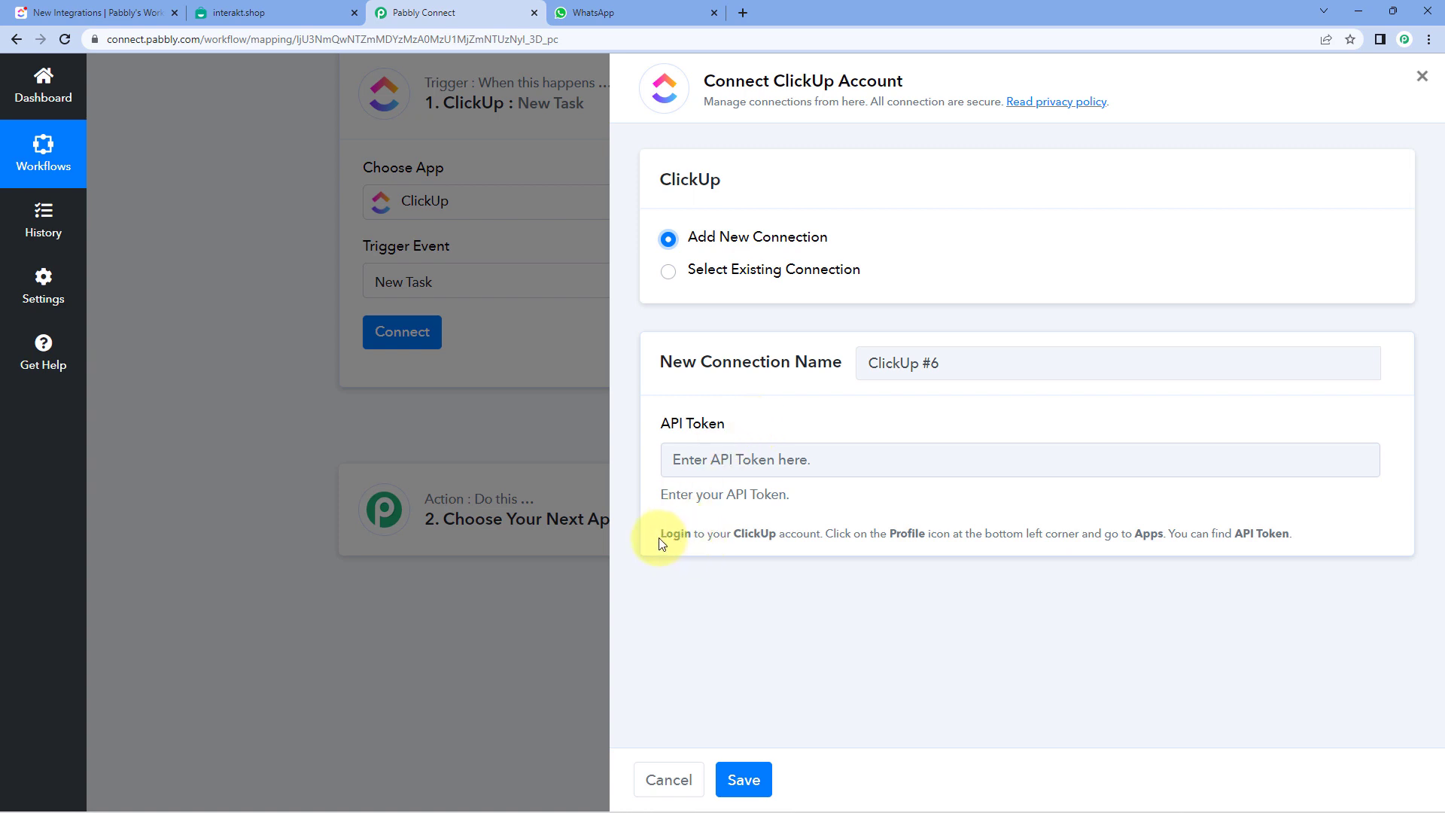
pyautogui.moveTo(657, 541); pyautogui.dragTo(1196, 546)
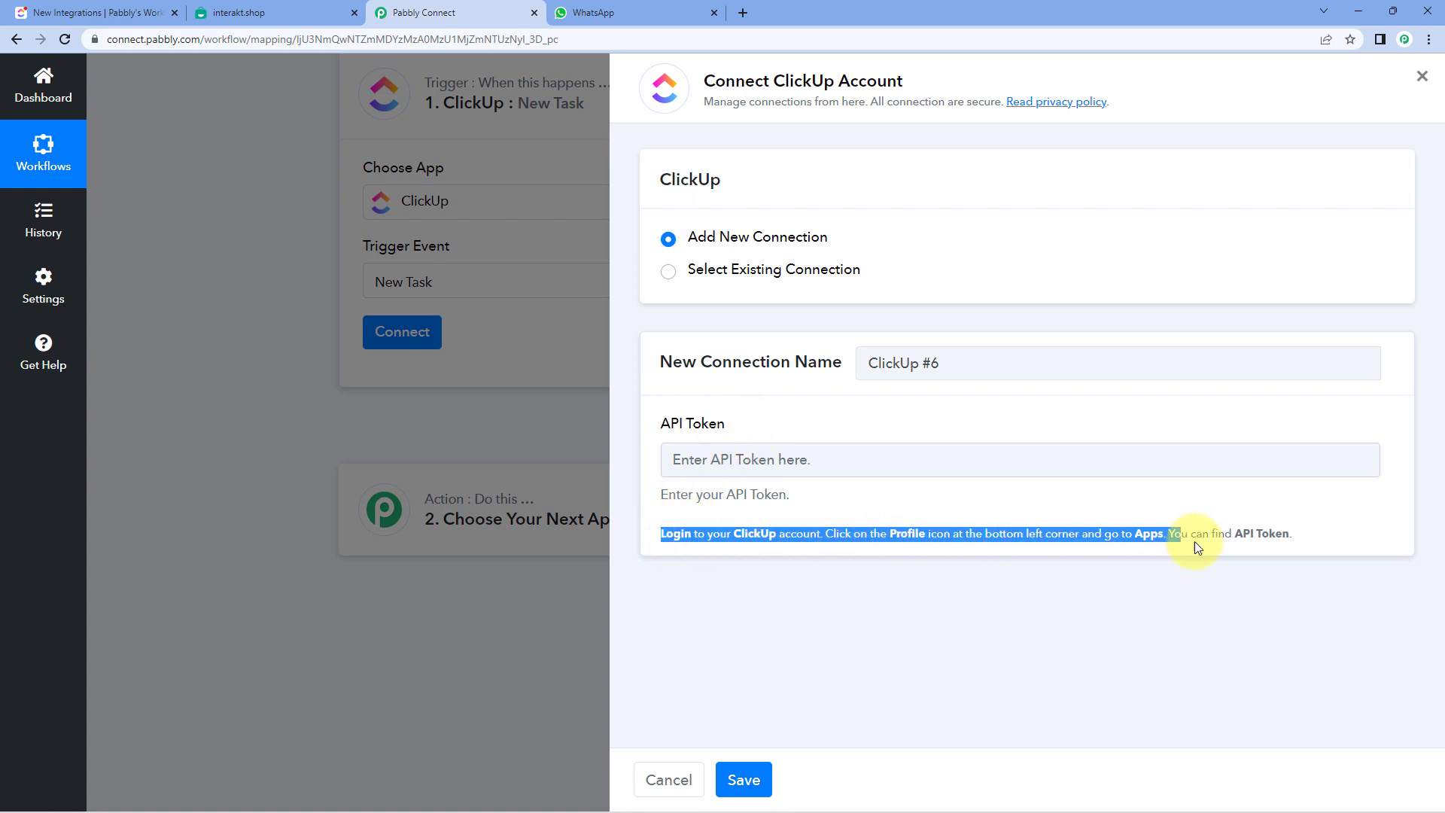
pyautogui.click(1101, 515)
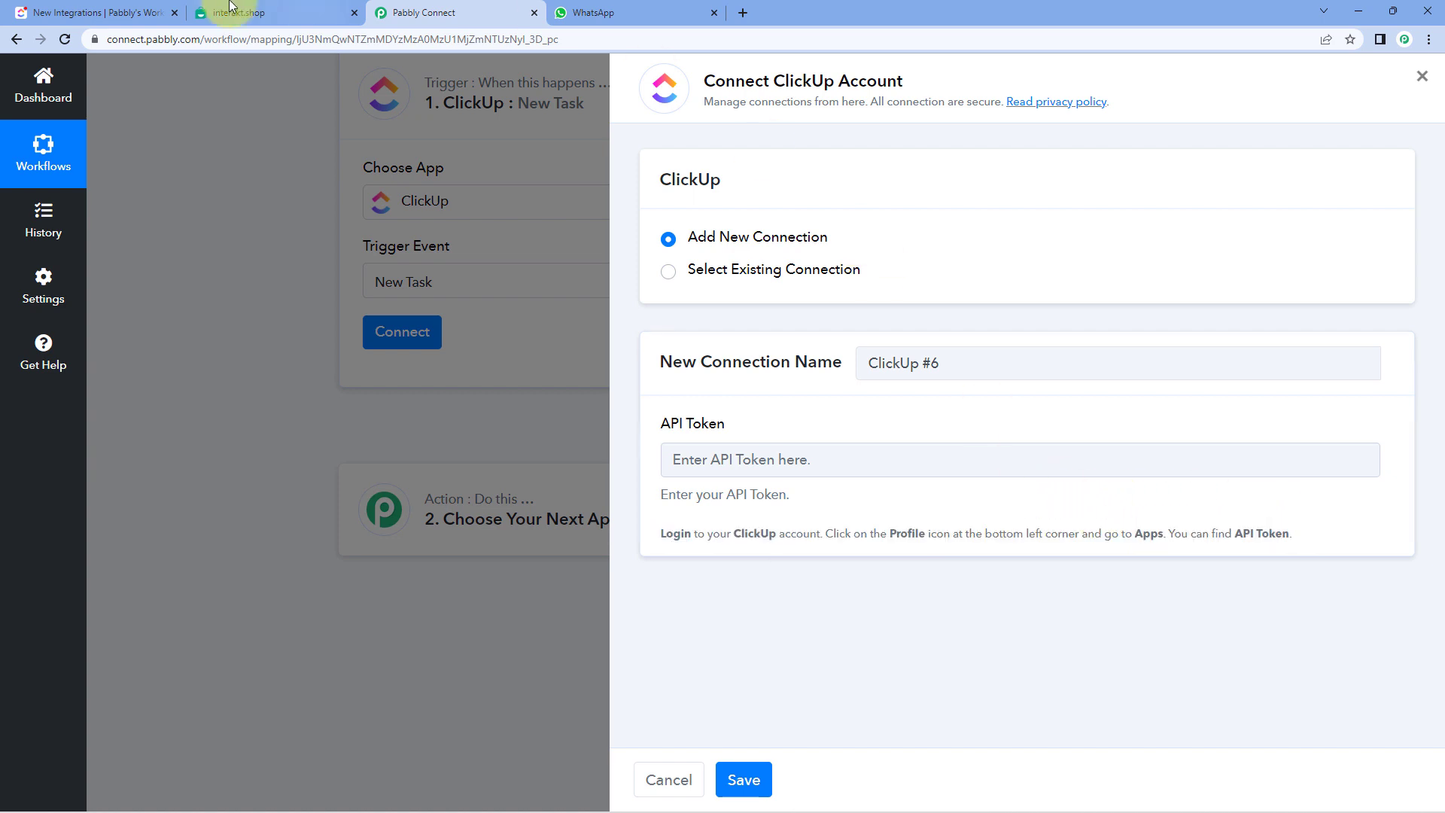
# Switch to ClickUp and copy the API token from the account's Apps settings.
pyautogui.click(90, 13)
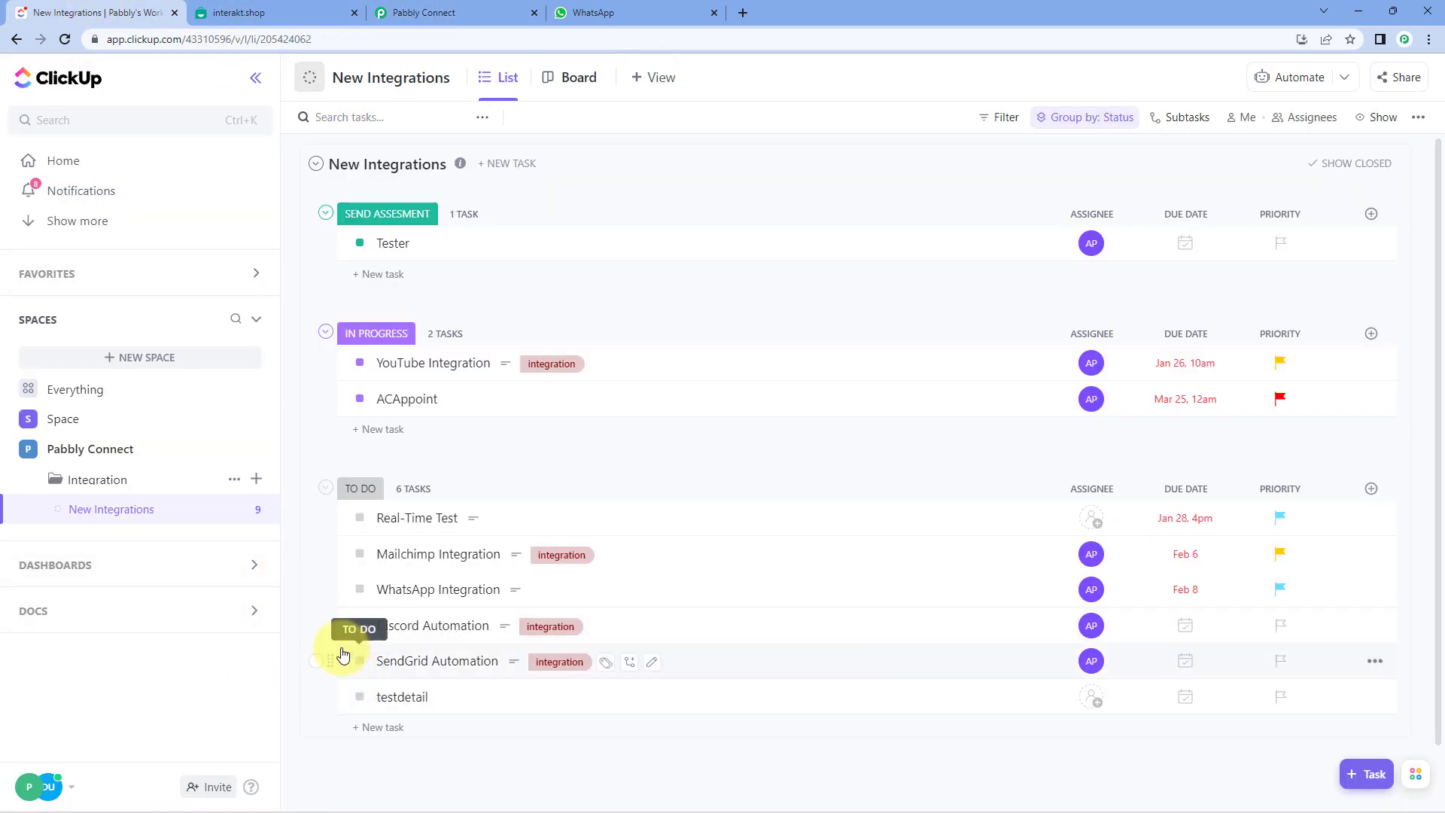
pyautogui.click(71, 787)
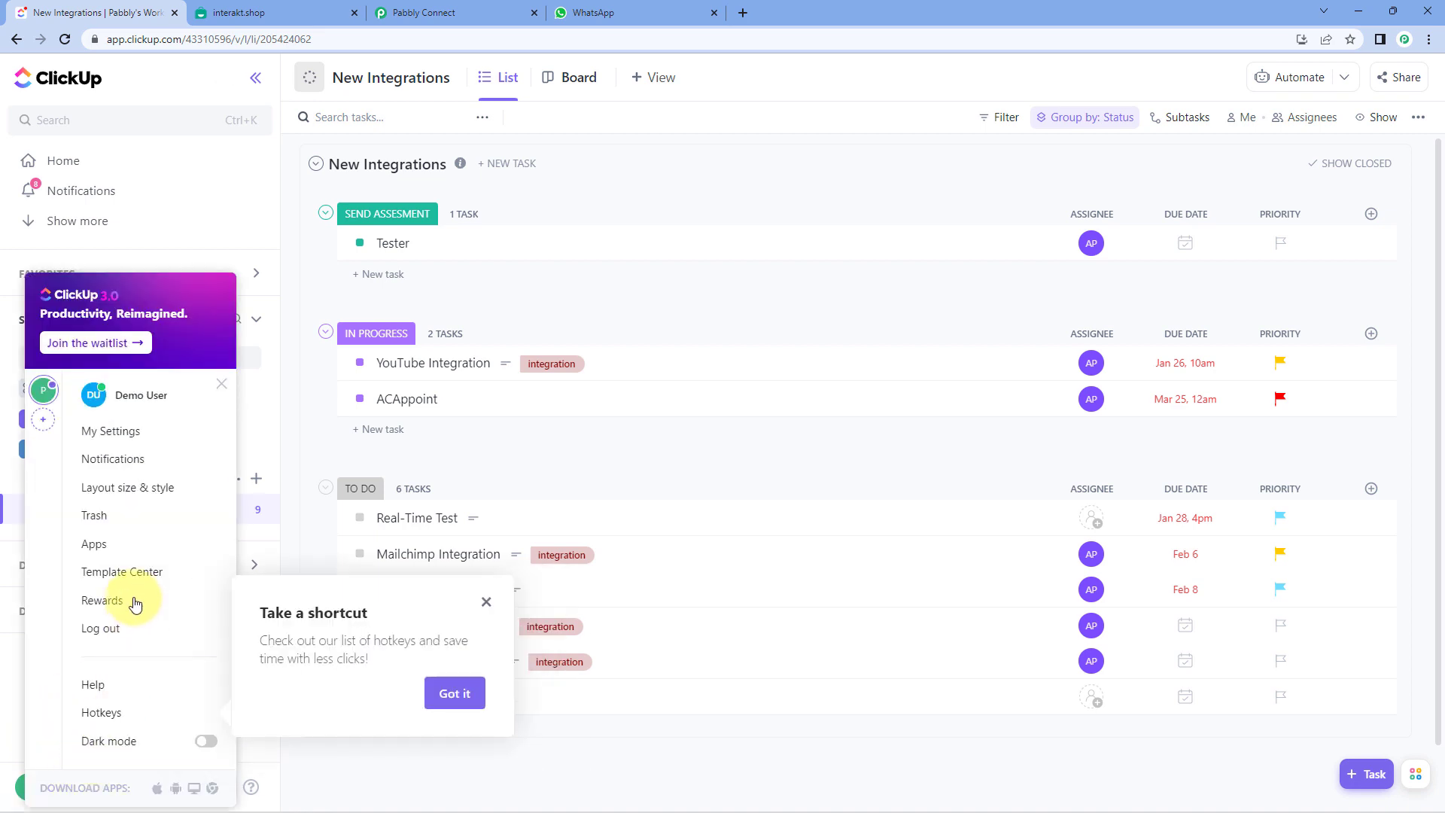
pyautogui.click(98, 544)
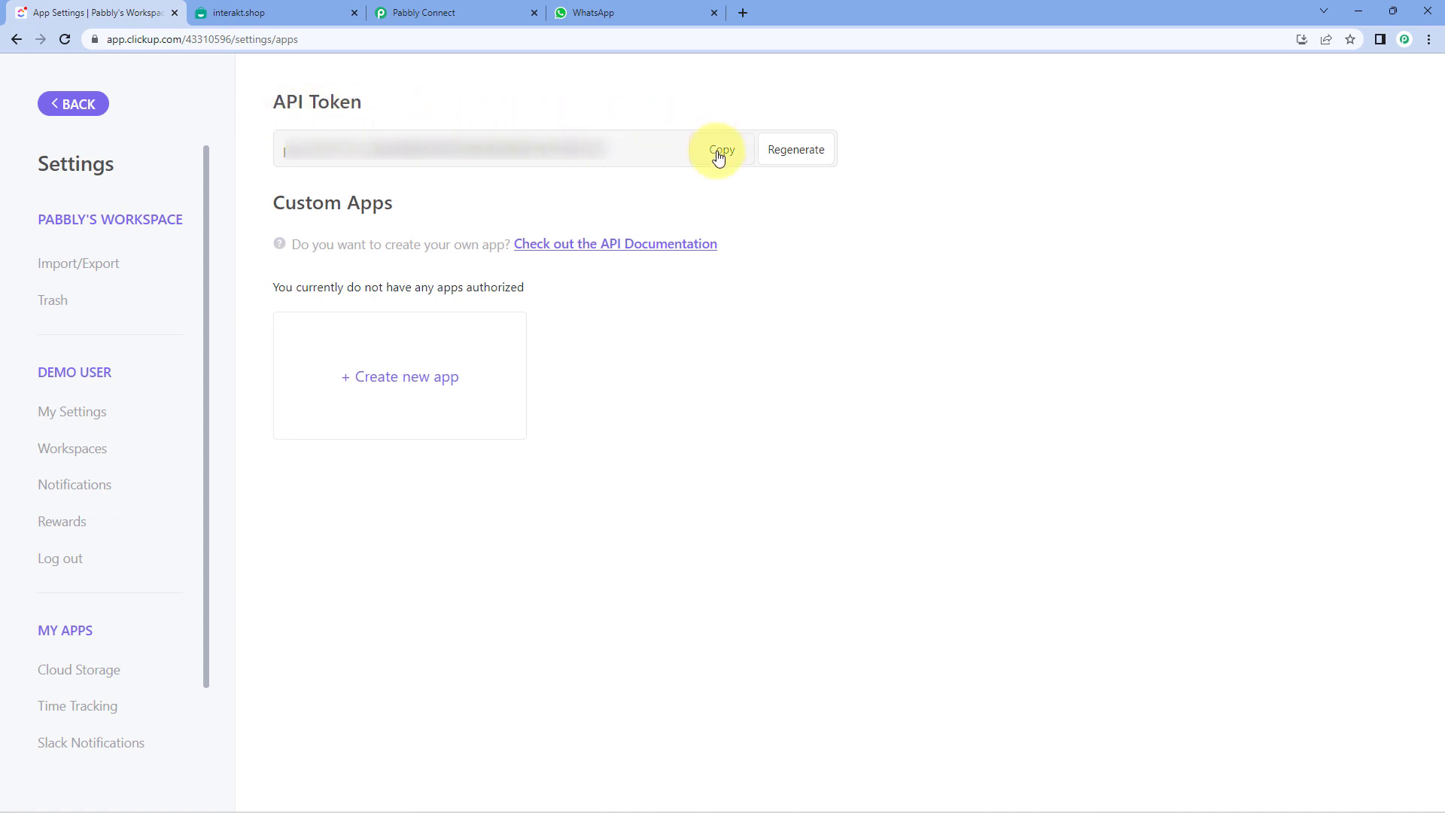
# Return to Pabbly Connect, paste the API token into the new ClickUp connection, and save it.
pyautogui.click(444, 12)
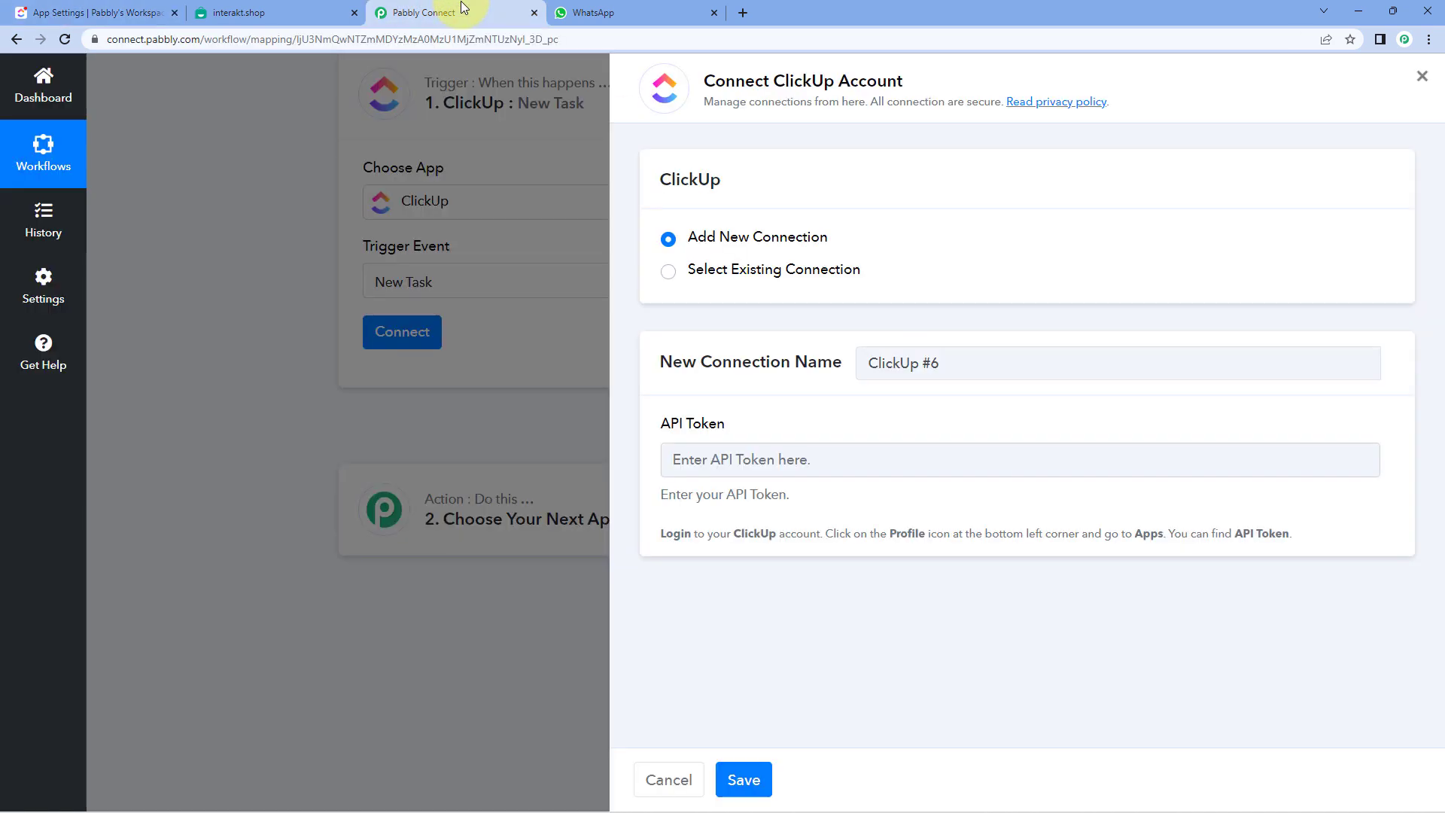
pyautogui.click(722, 456)
pyautogui.rightClick(721, 456)
pyautogui.click(783, 575)
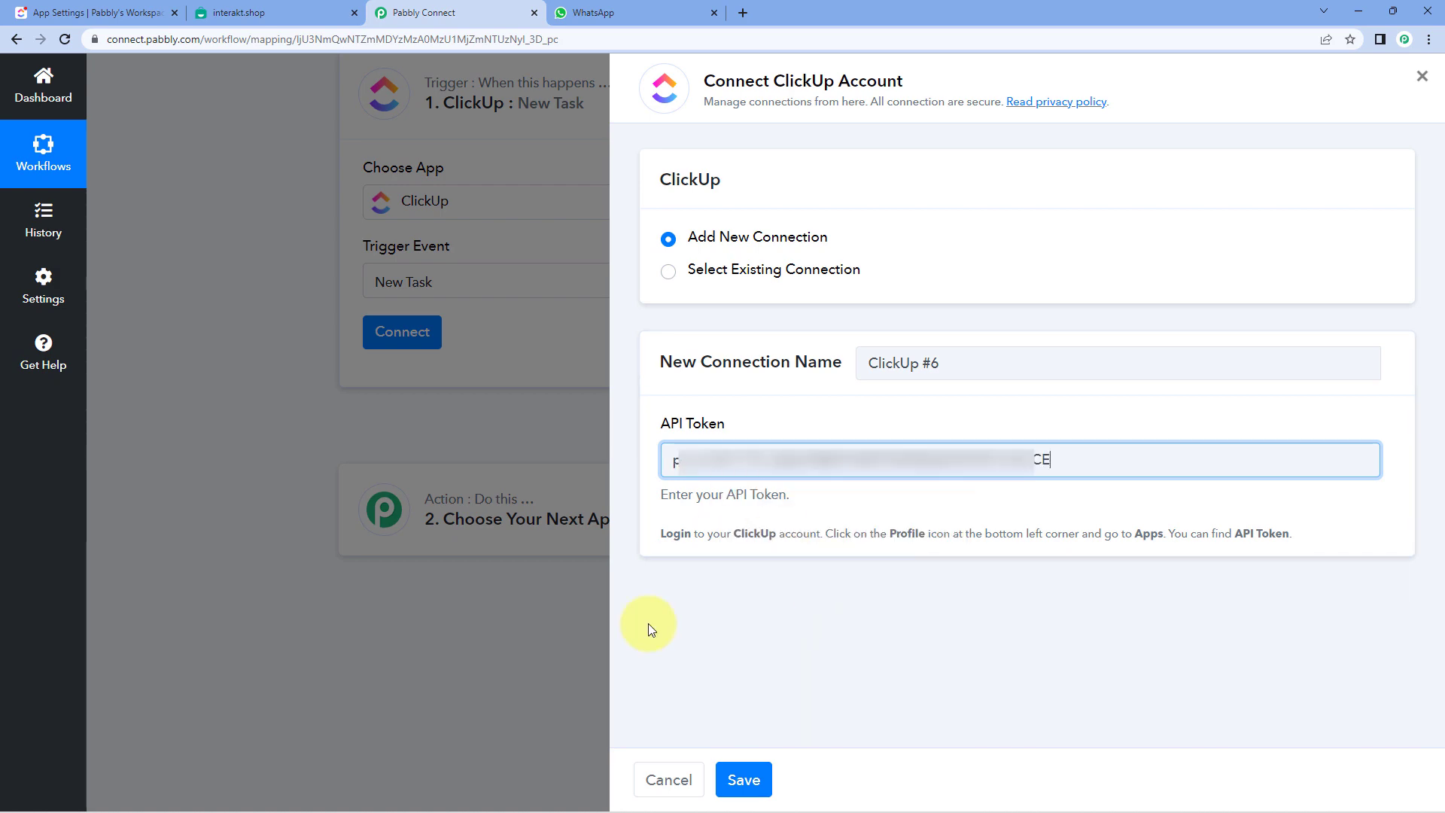
pyautogui.click(760, 788)
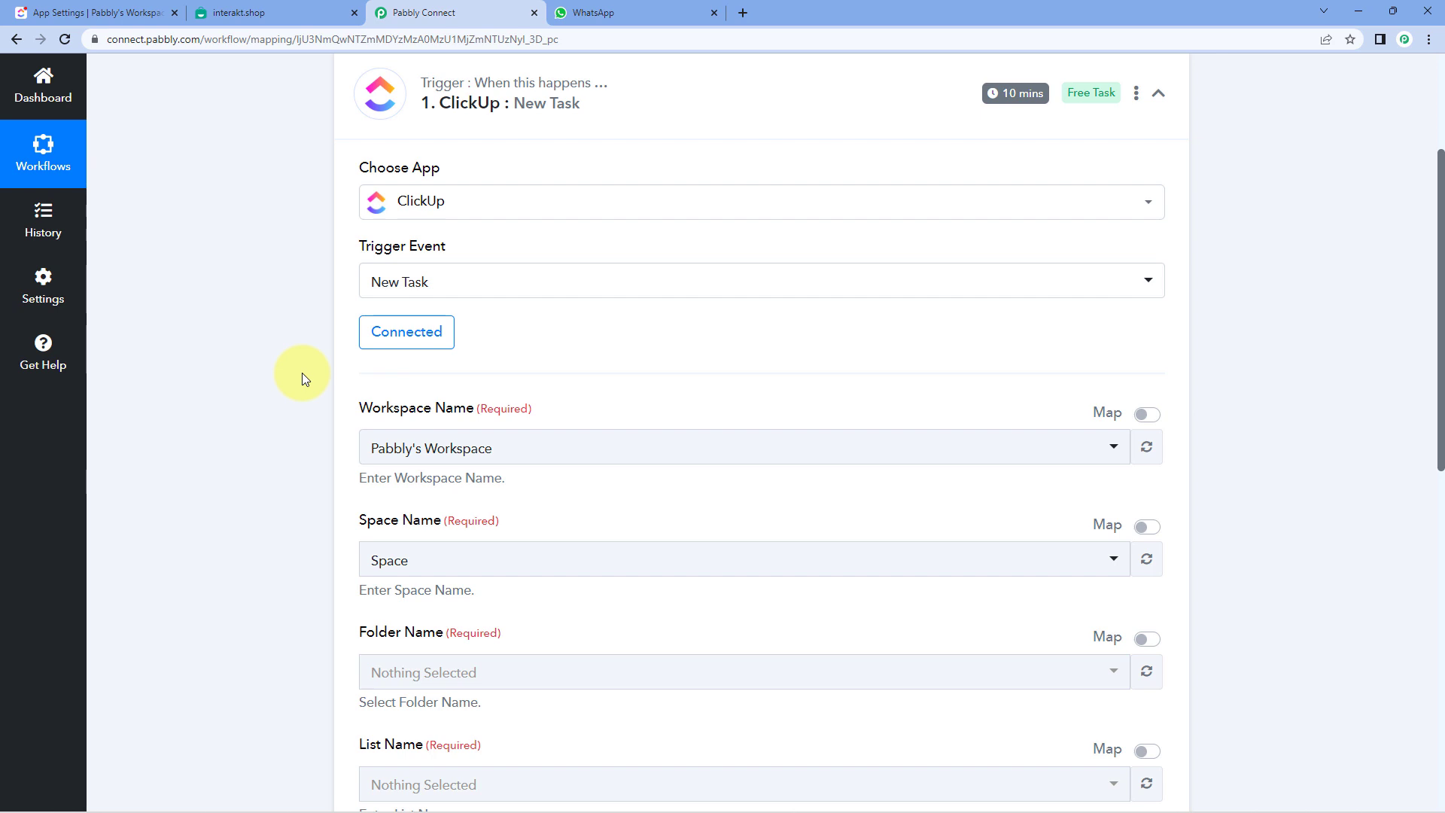
# Check the workspace's spaces in ClickUp, and select Pabbly's Workspace as the workspace for the trigger in Pabbly Connect.
pyautogui.scroll(-2, 301, 372)
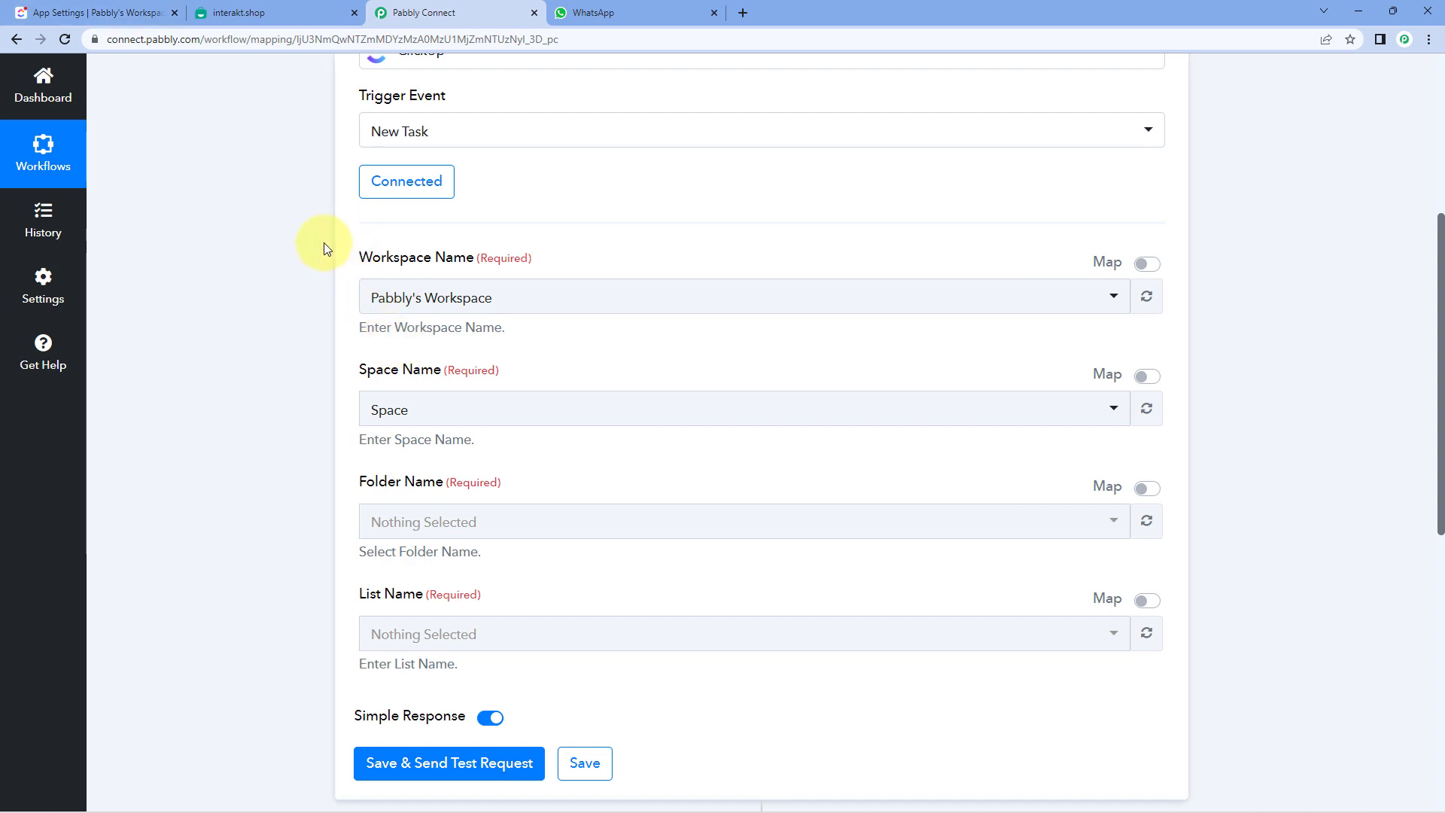
pyautogui.click(88, 9)
pyautogui.click(65, 105)
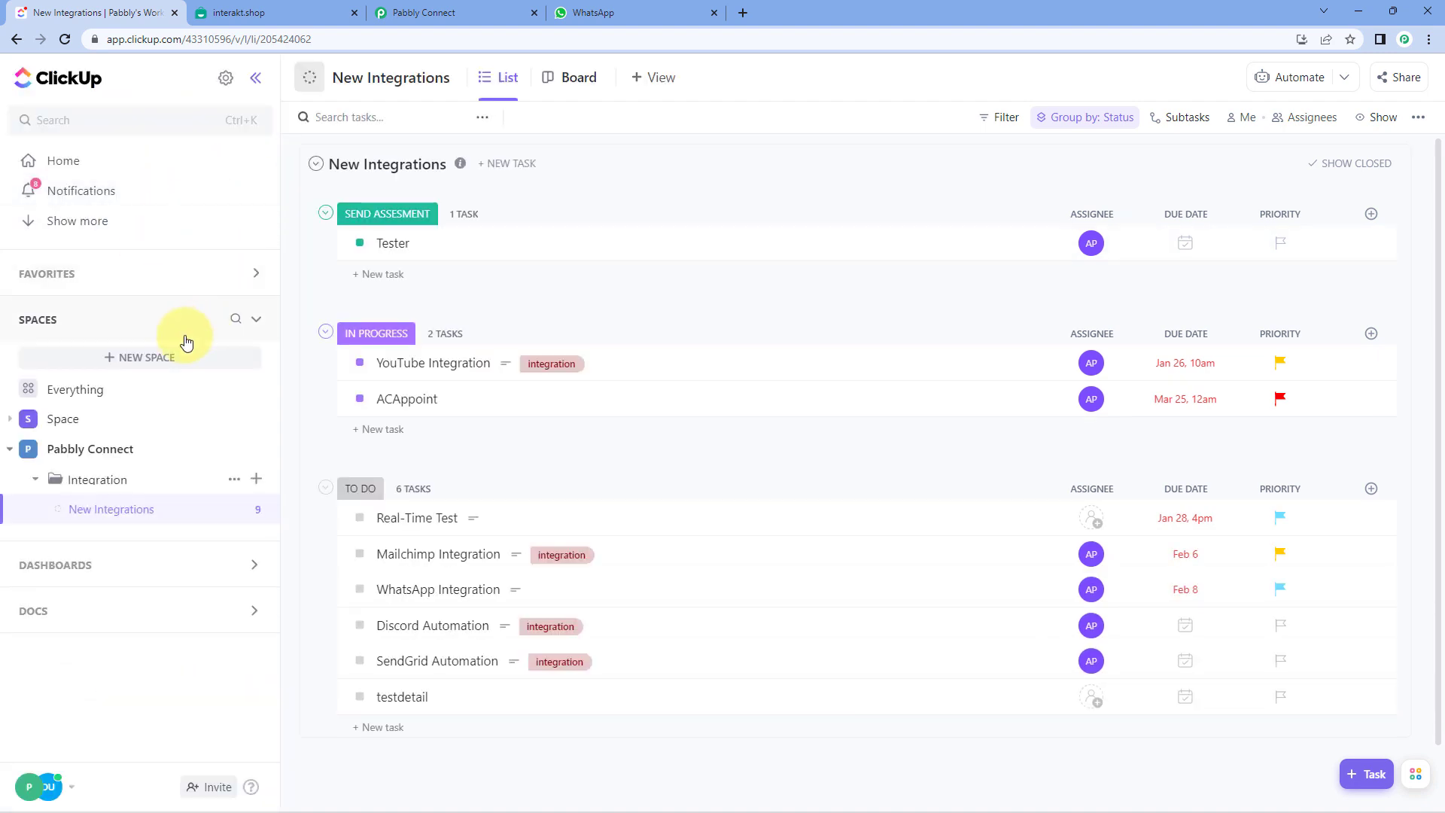
pyautogui.click(423, 12)
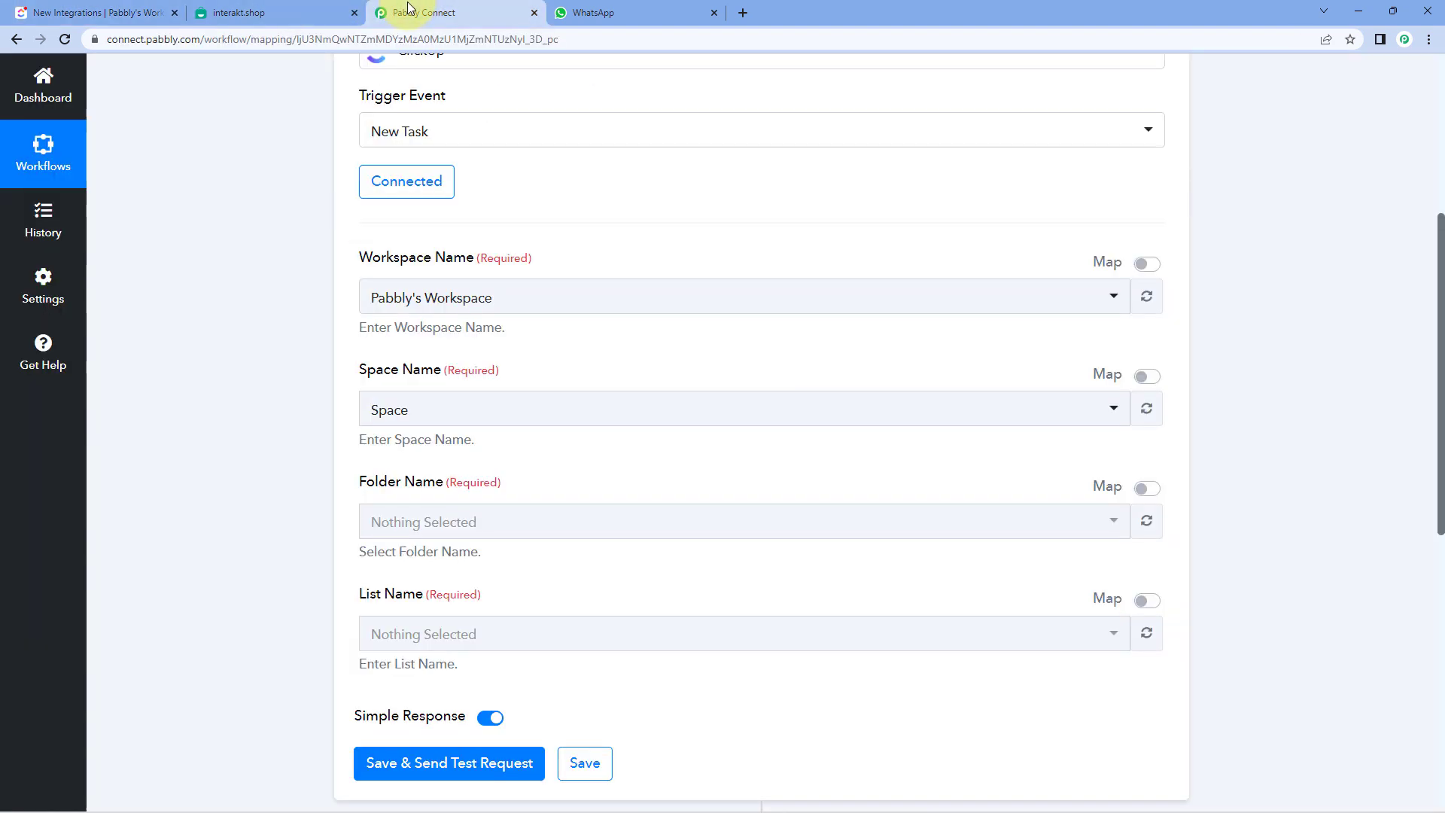
pyautogui.click(517, 296)
pyautogui.click(429, 378)
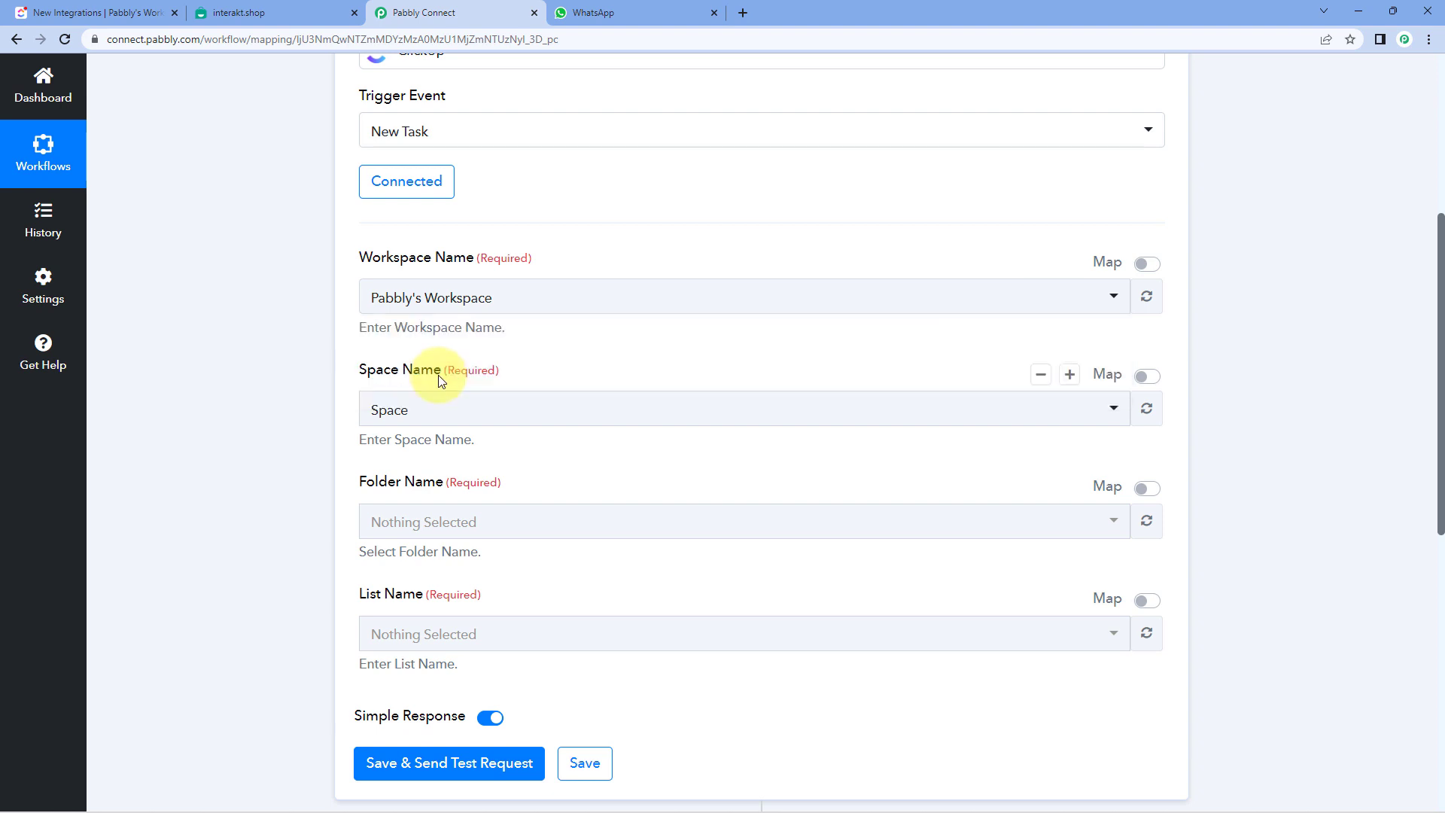
# Compare the spaces in ClickUp with the trigger's space options in Pabbly Connect, and select Pabbly Connect as the space.
pyautogui.scroll(-2, 503, 344)
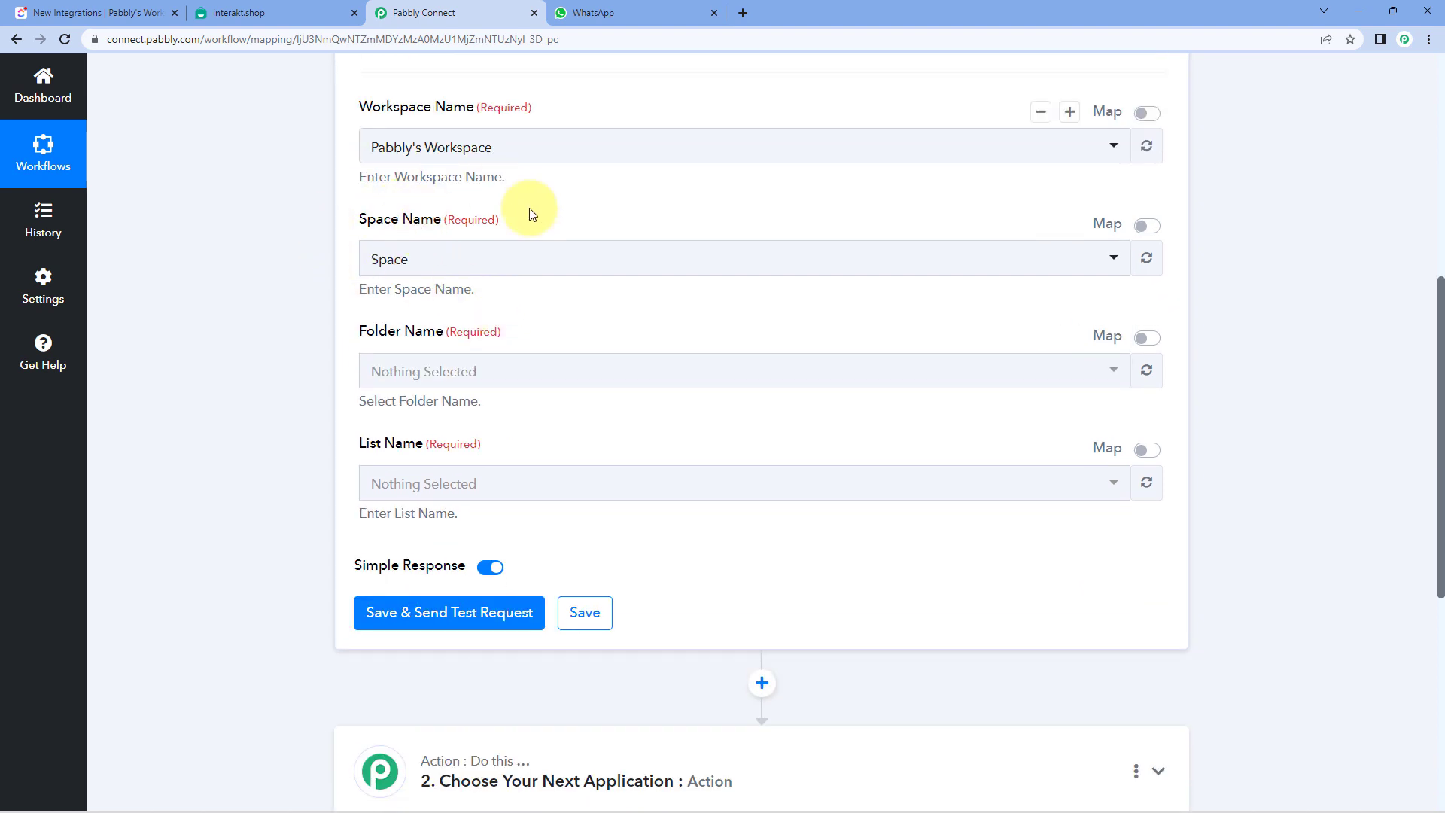
pyautogui.click(479, 268)
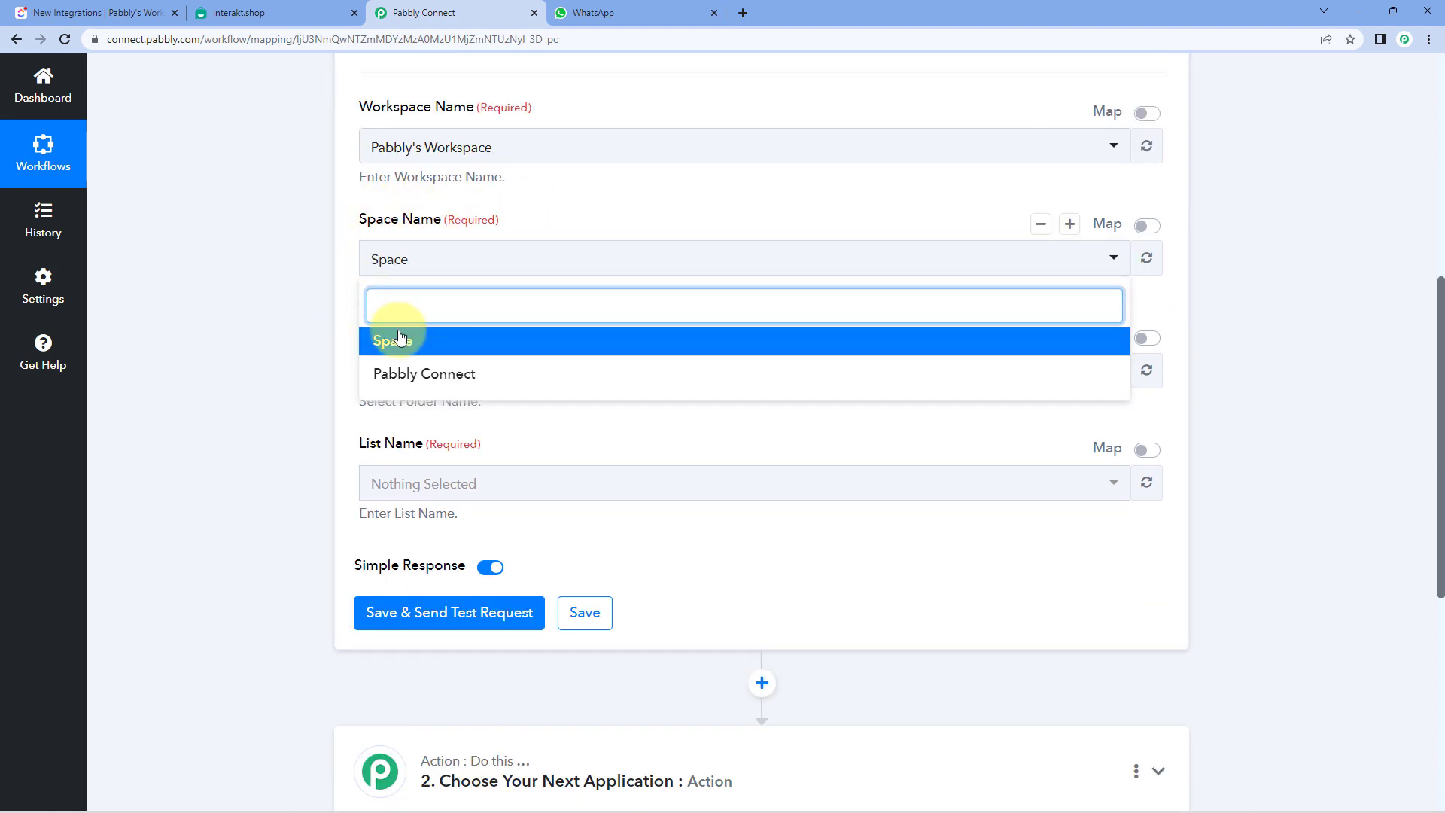
pyautogui.click(83, 12)
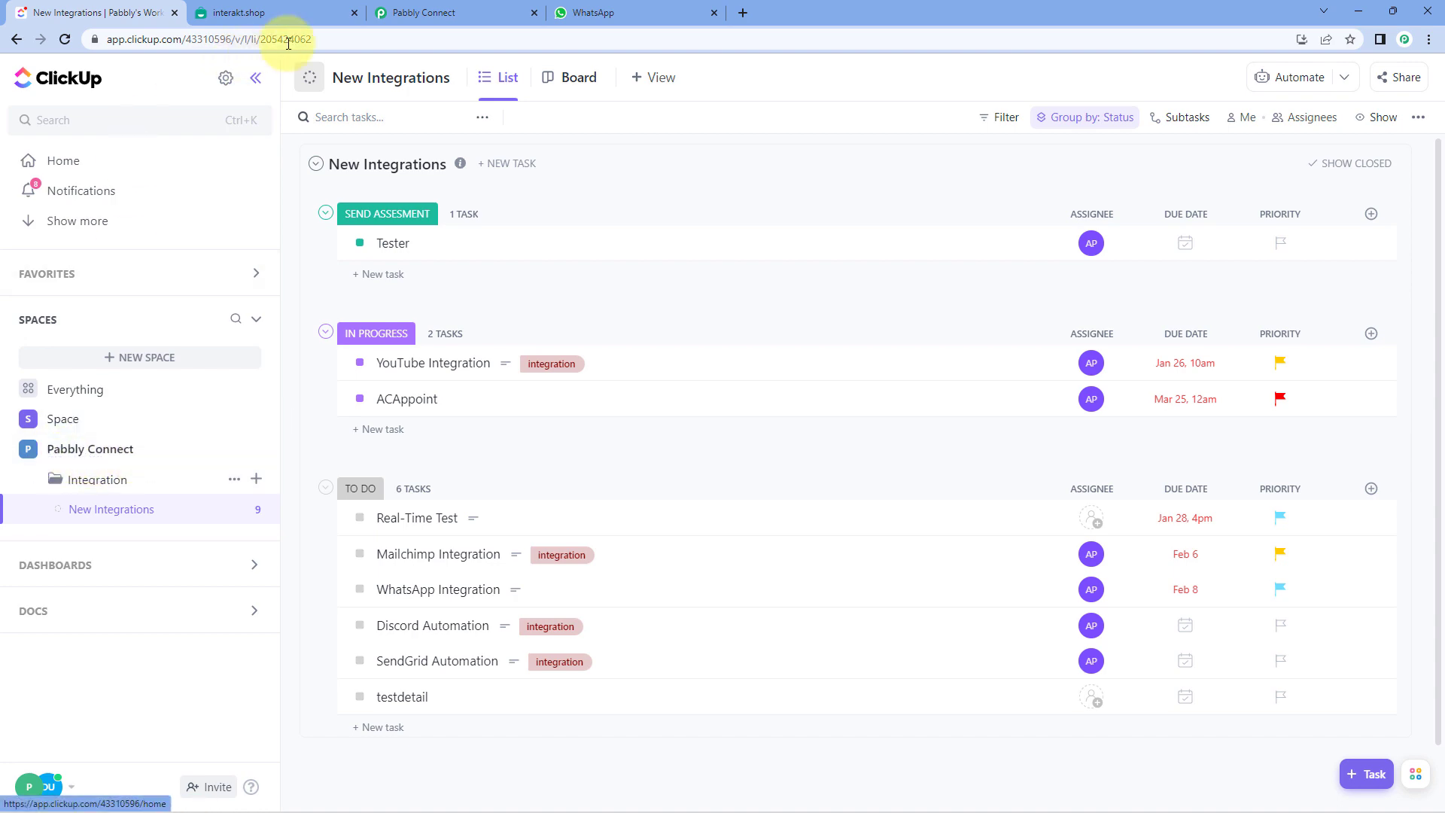
pyautogui.click(452, 12)
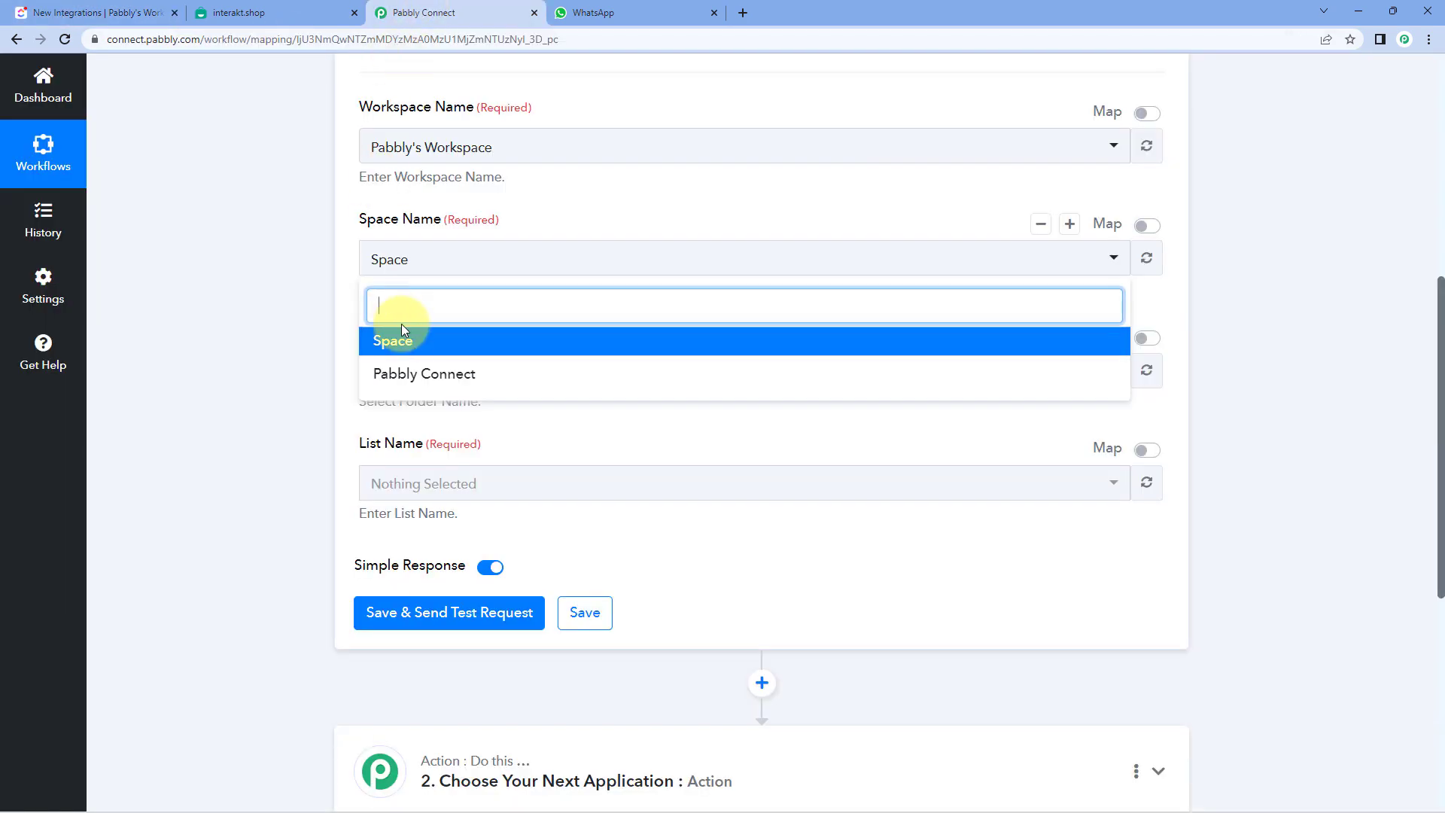
pyautogui.click(425, 375)
pyautogui.click(98, 12)
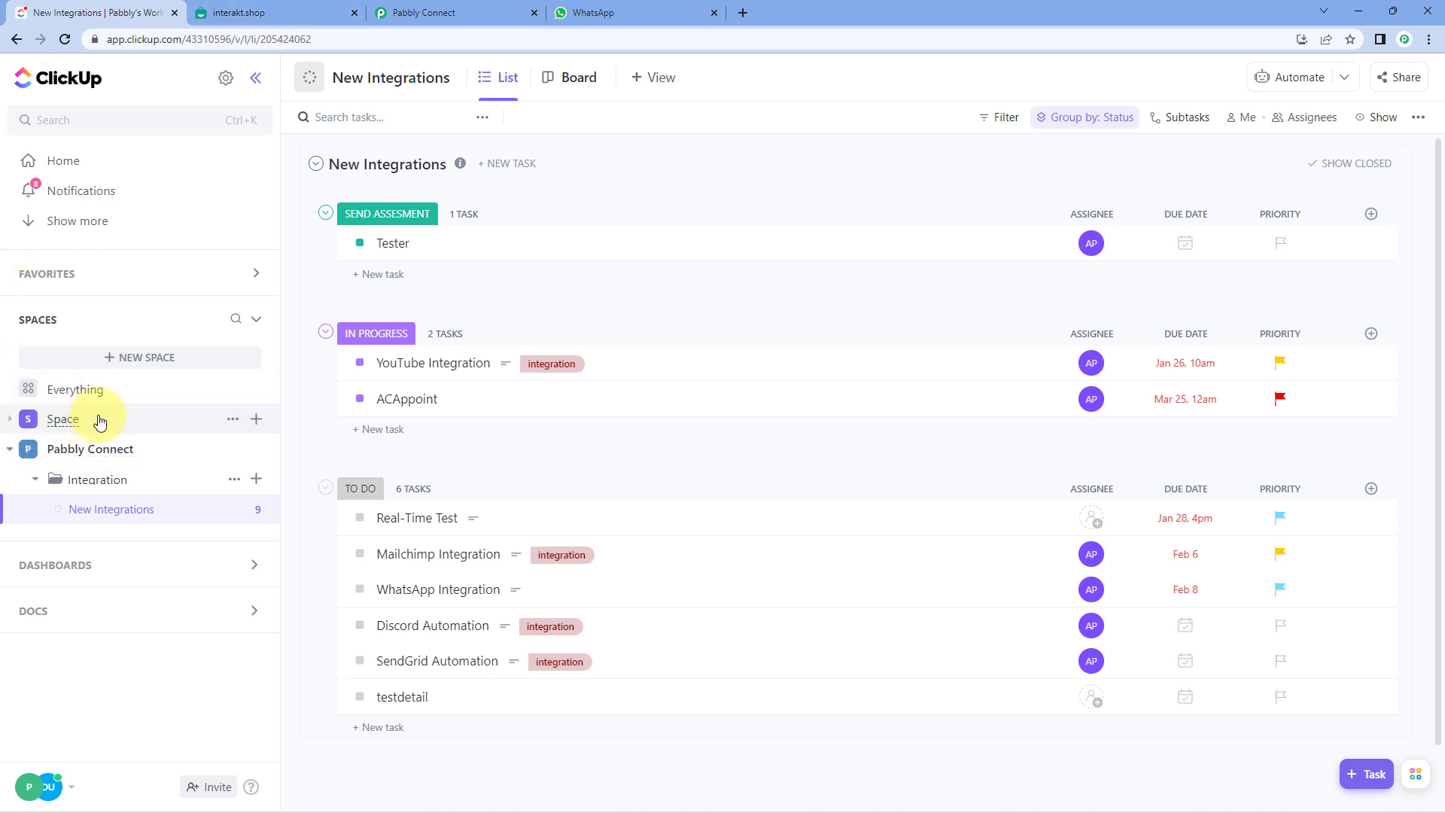
pyautogui.click(456, 13)
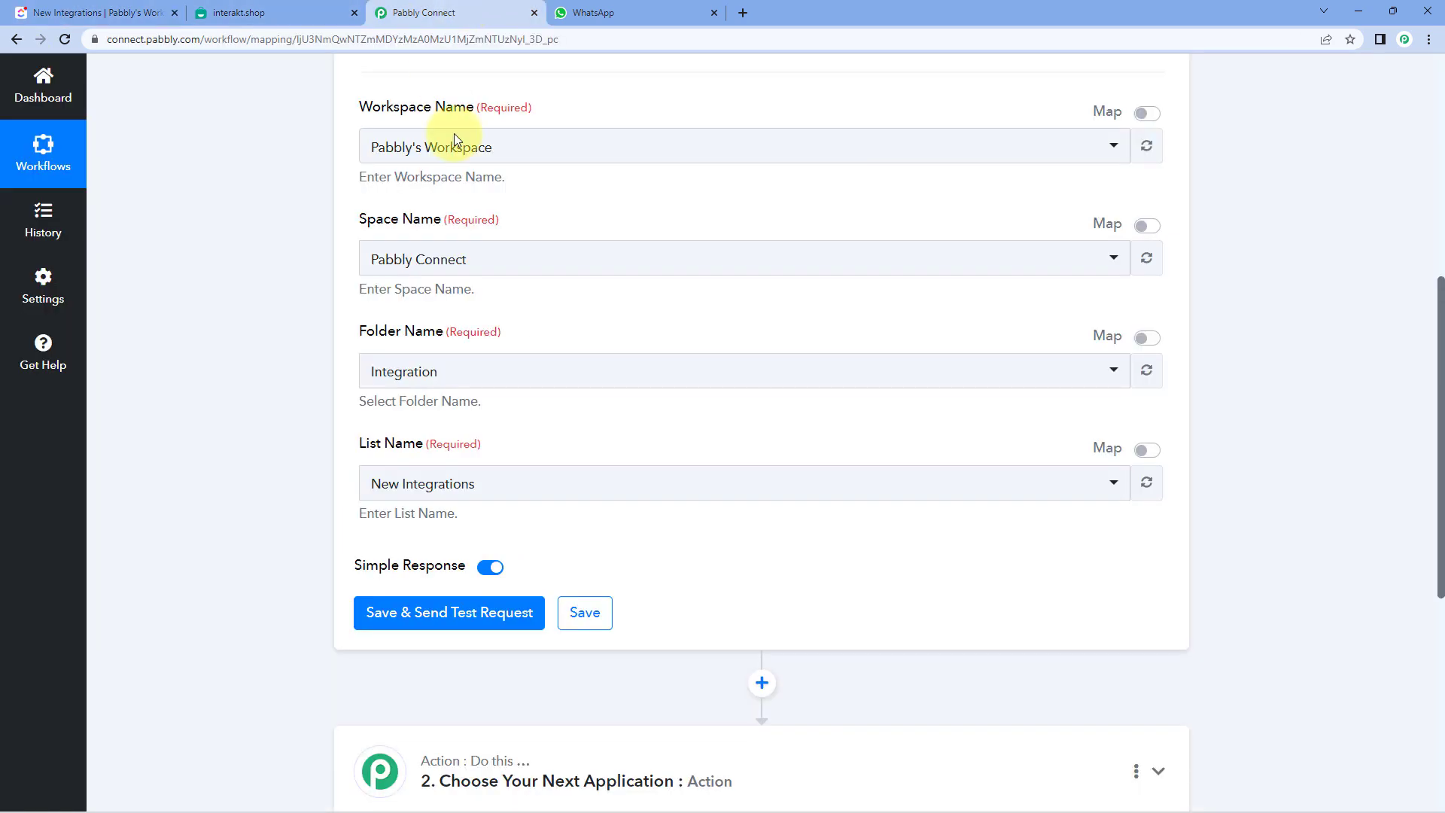
pyautogui.click(514, 258)
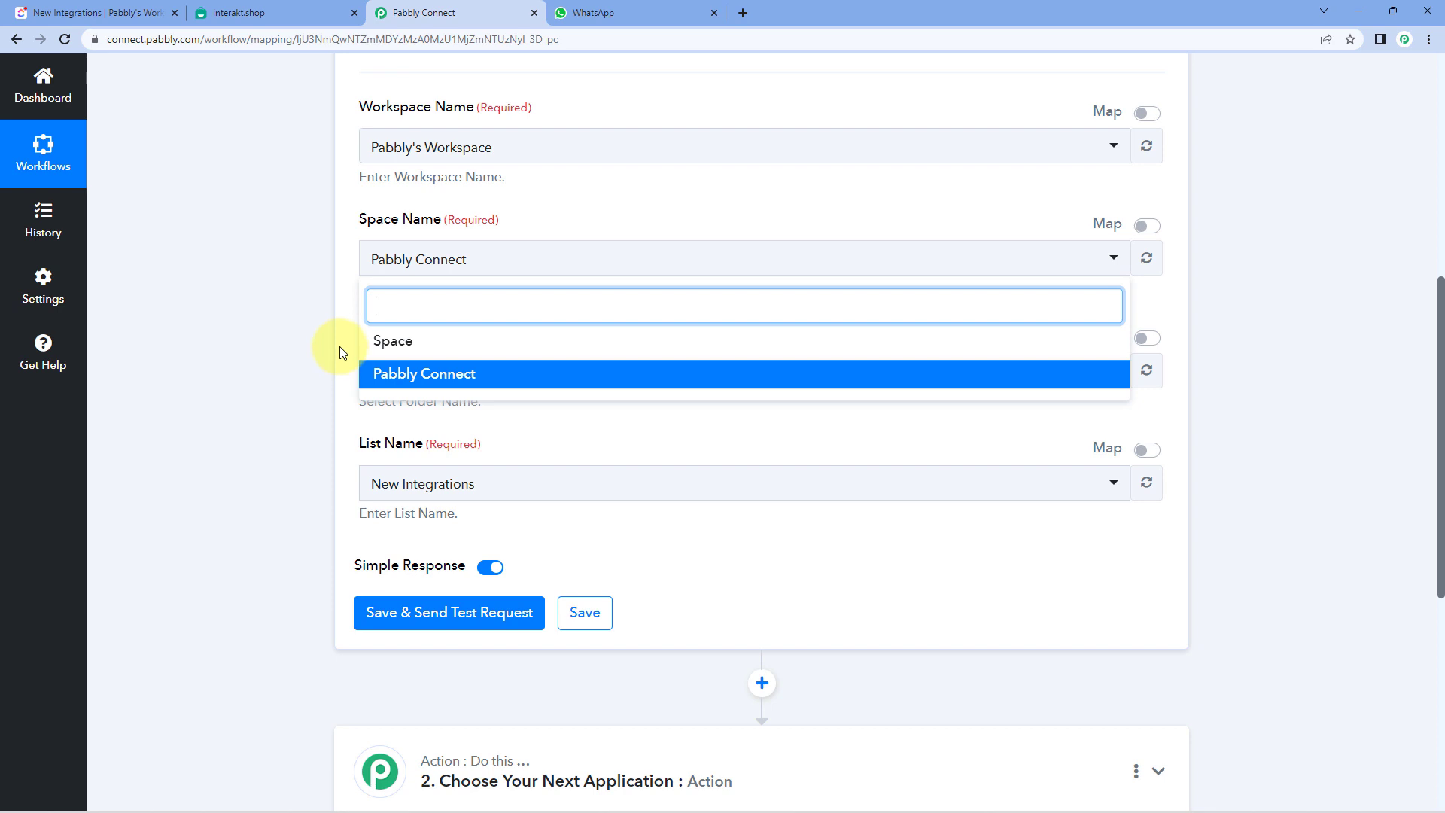
pyautogui.click(339, 315)
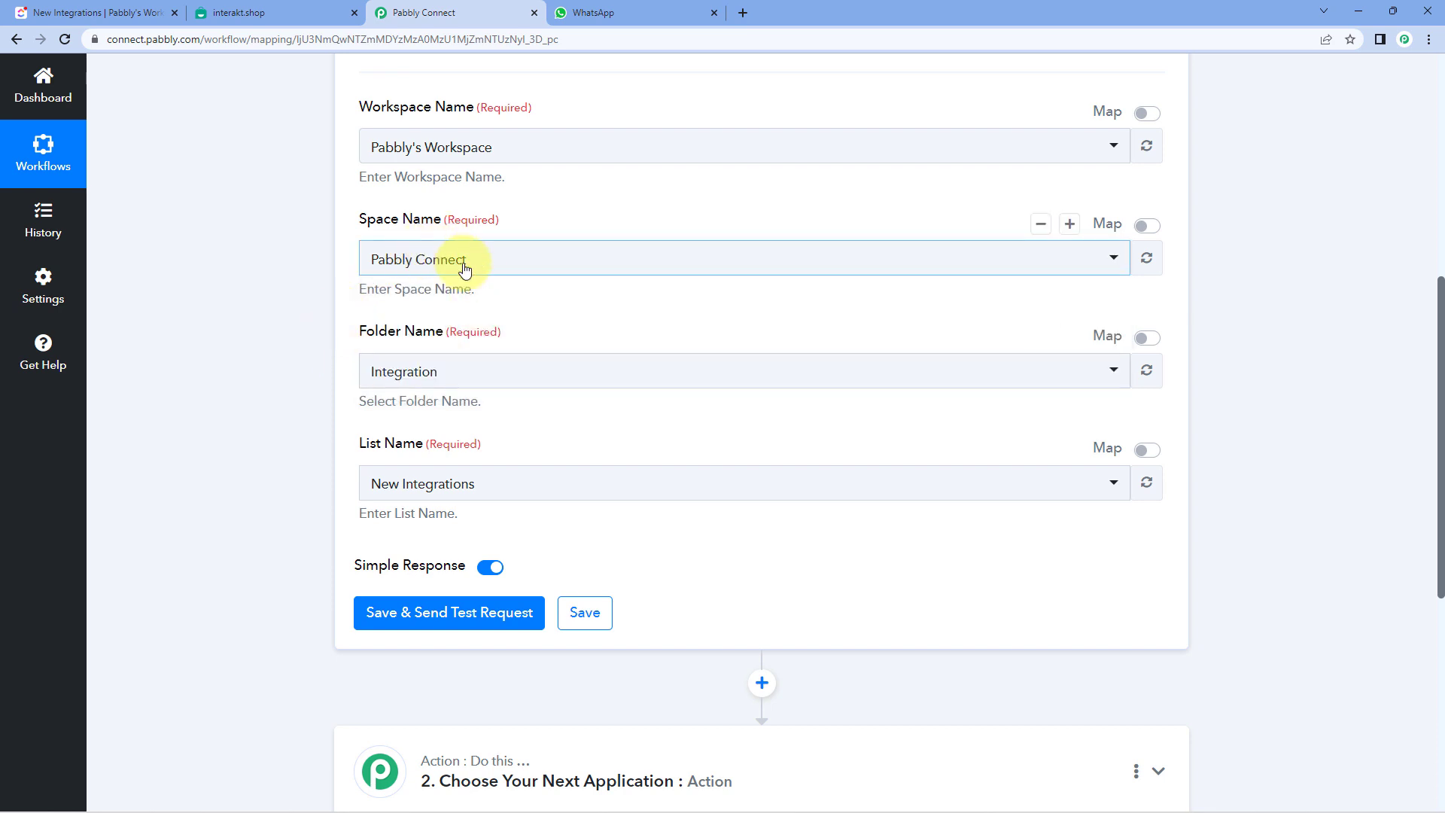
# Check the space's folder in ClickUp, and select Integration as the trigger's folder in Pabbly Connect.
pyautogui.click(372, 372)
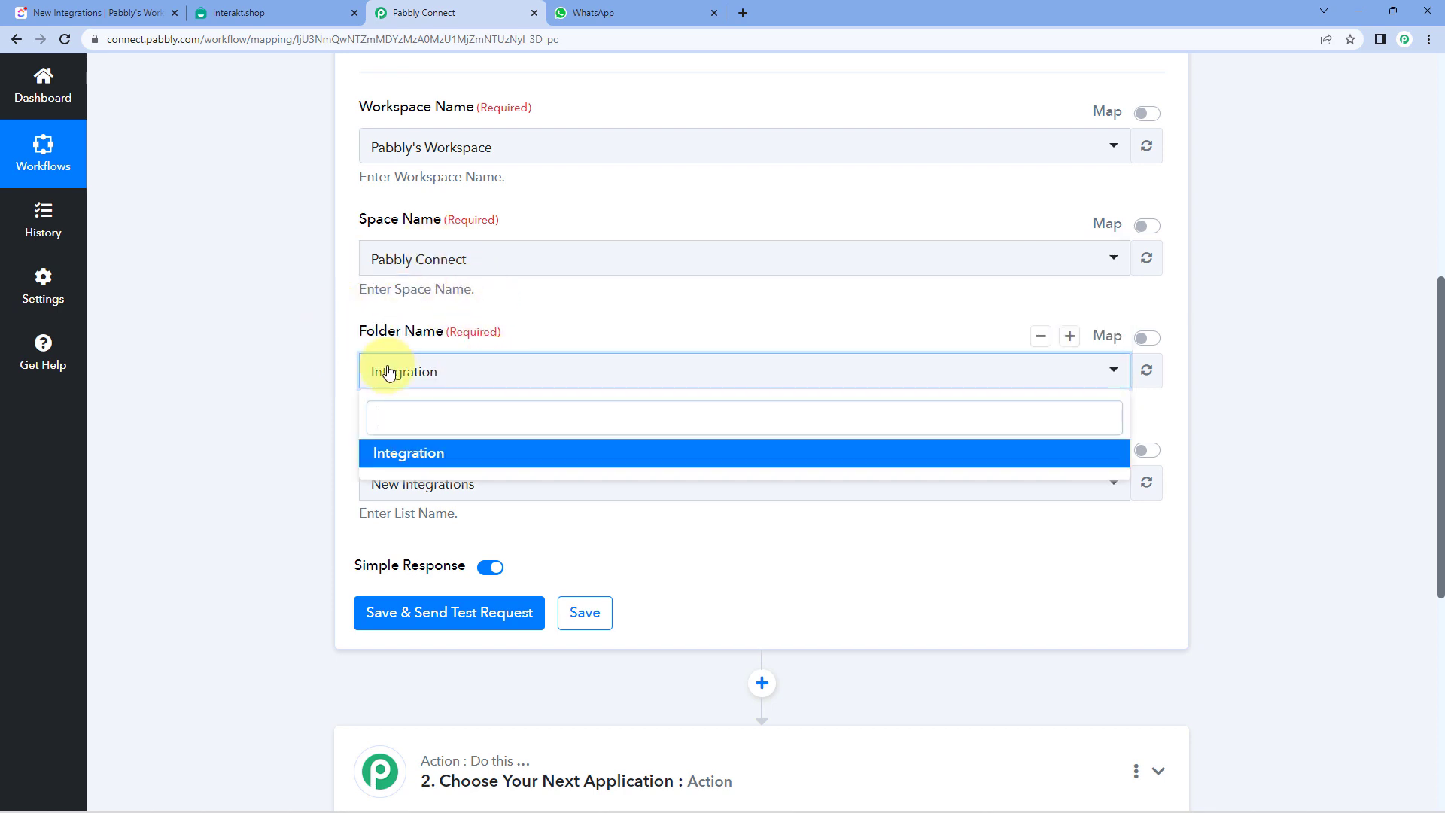
pyautogui.click(98, 12)
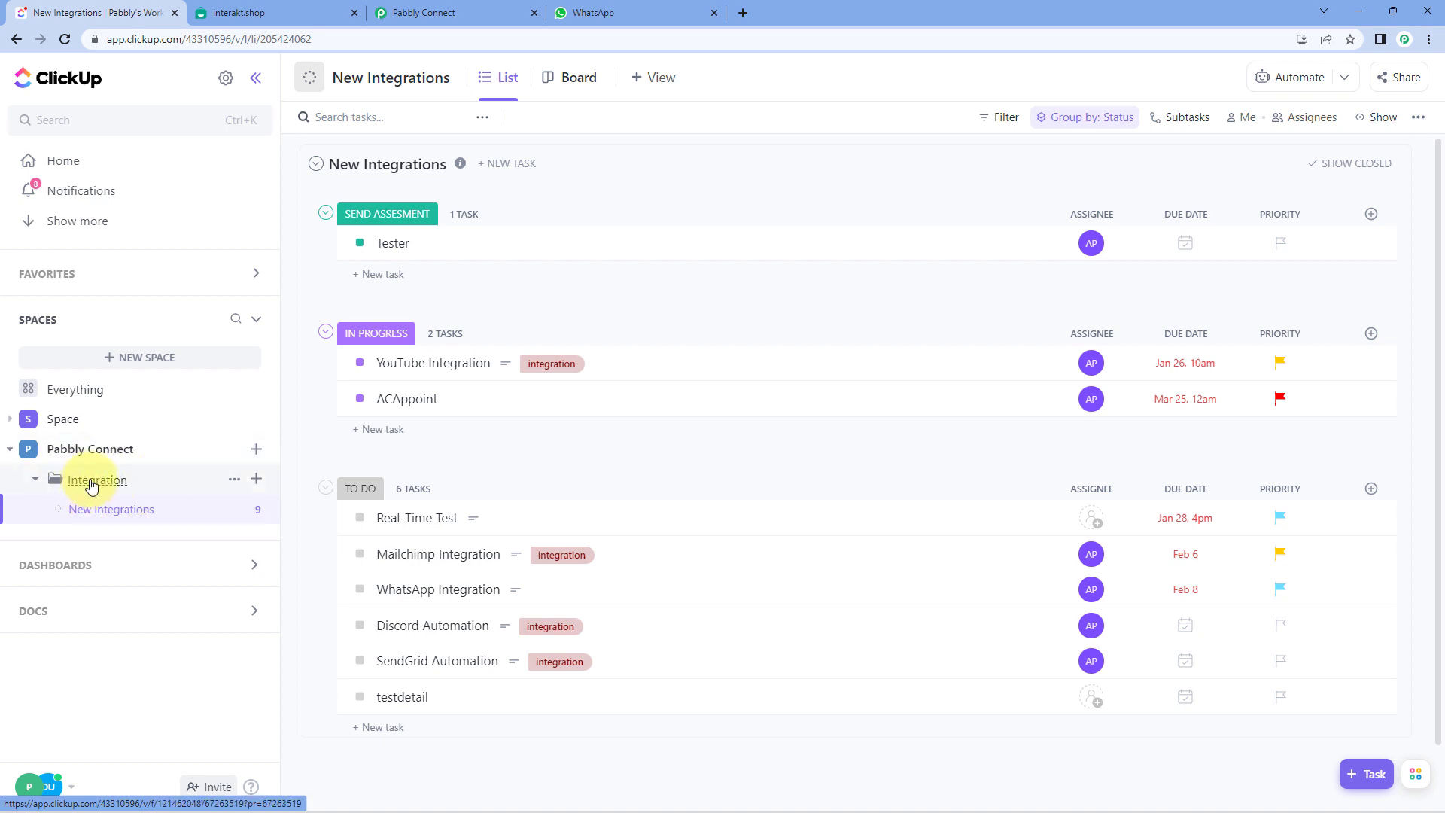
pyautogui.click(424, 13)
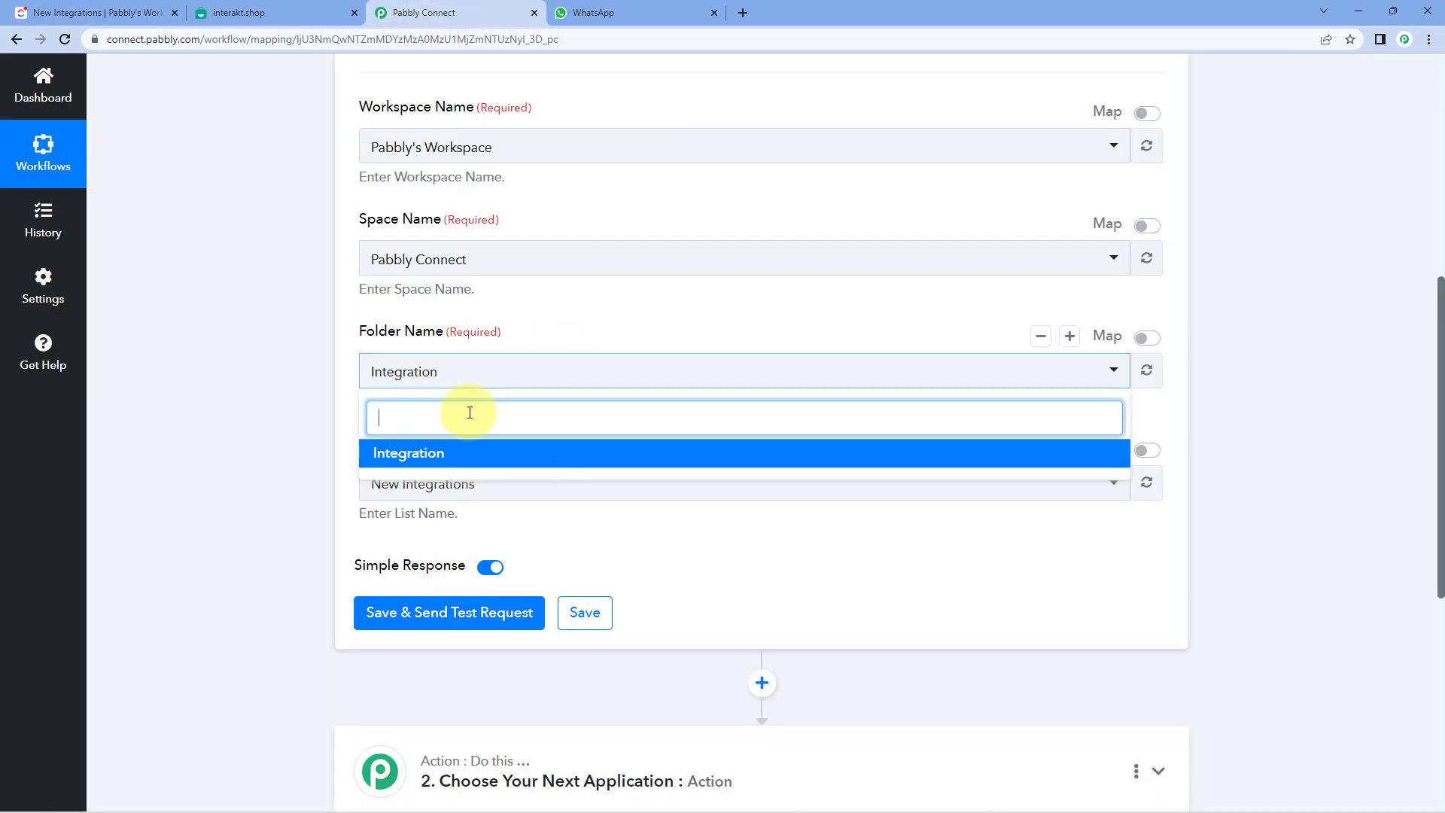
pyautogui.click(462, 455)
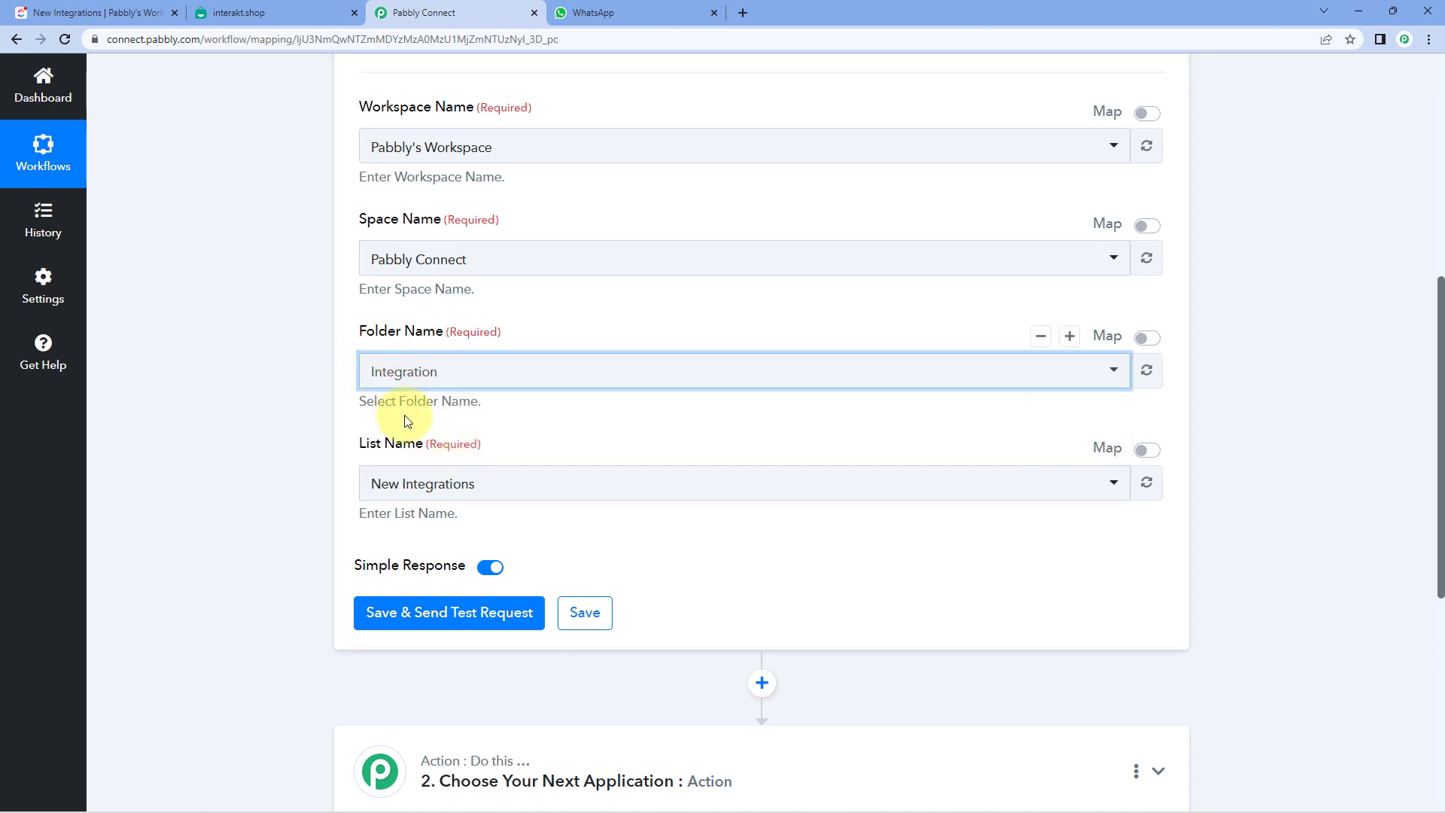
# Check the trigger's list options against the lists in ClickUp, and review all the trigger's settings in Pabbly Connect.
pyautogui.scroll(-1, 264, 343)
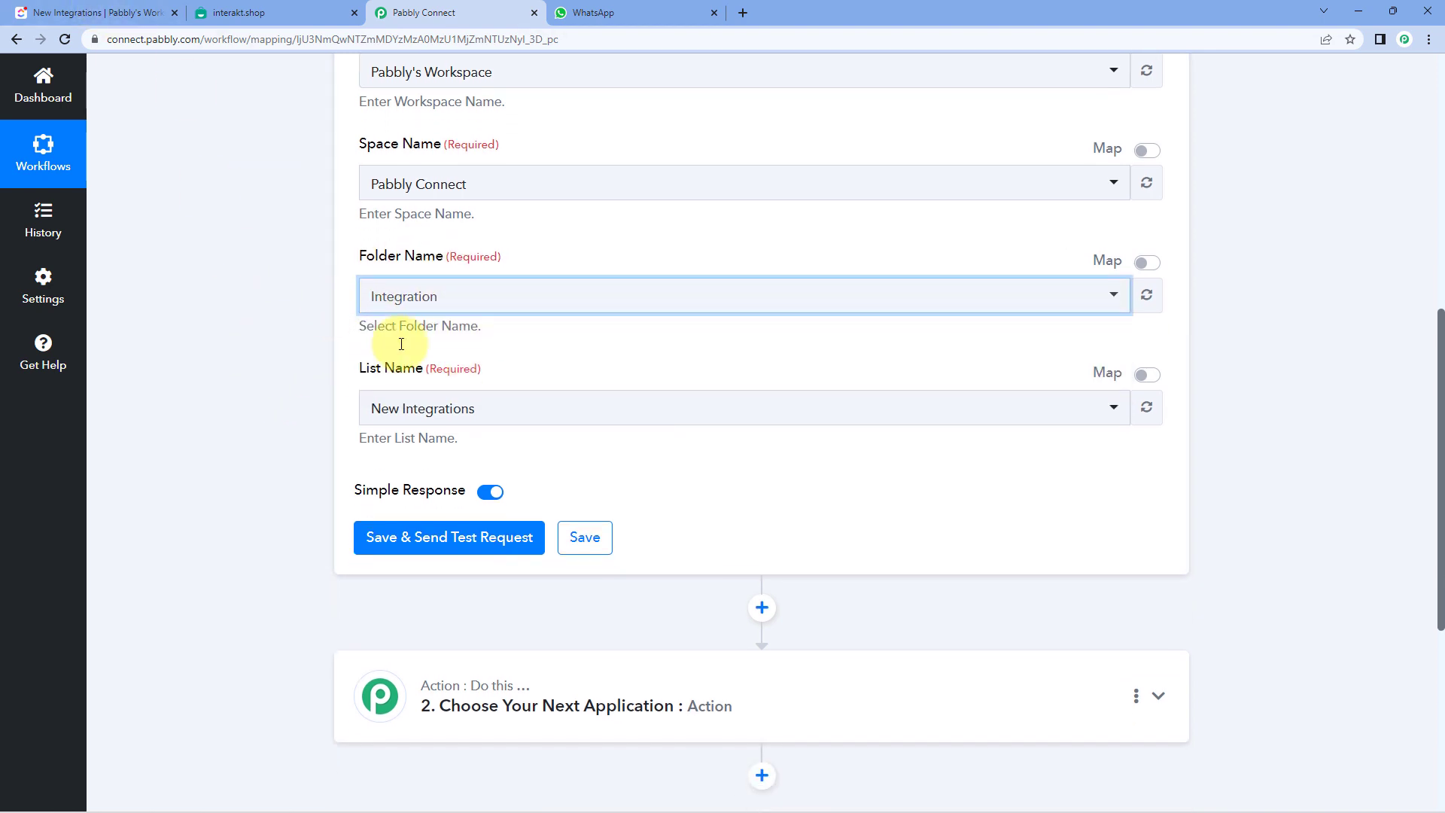
pyautogui.click(465, 395)
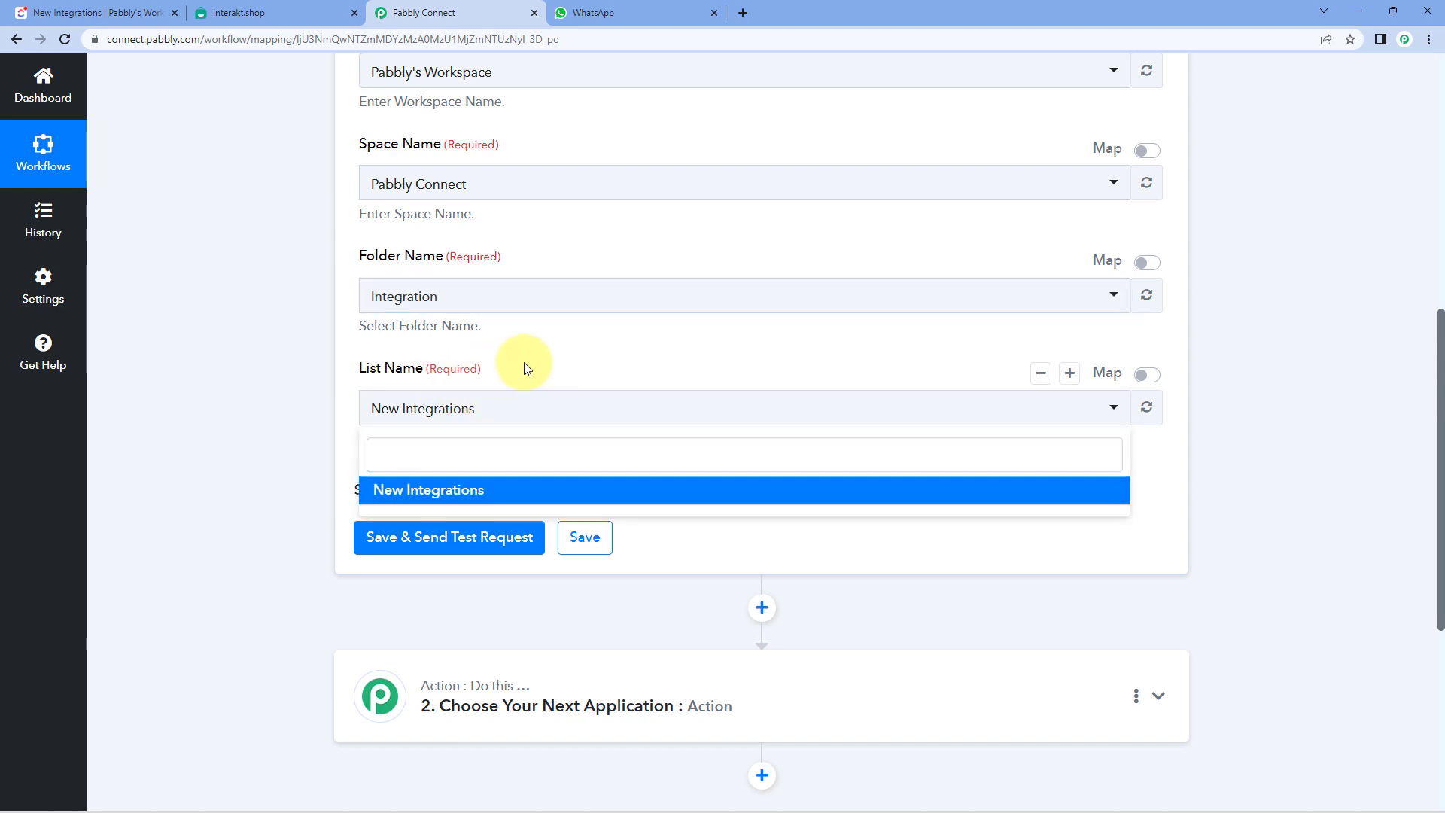
pyautogui.click(523, 367)
pyautogui.click(136, 14)
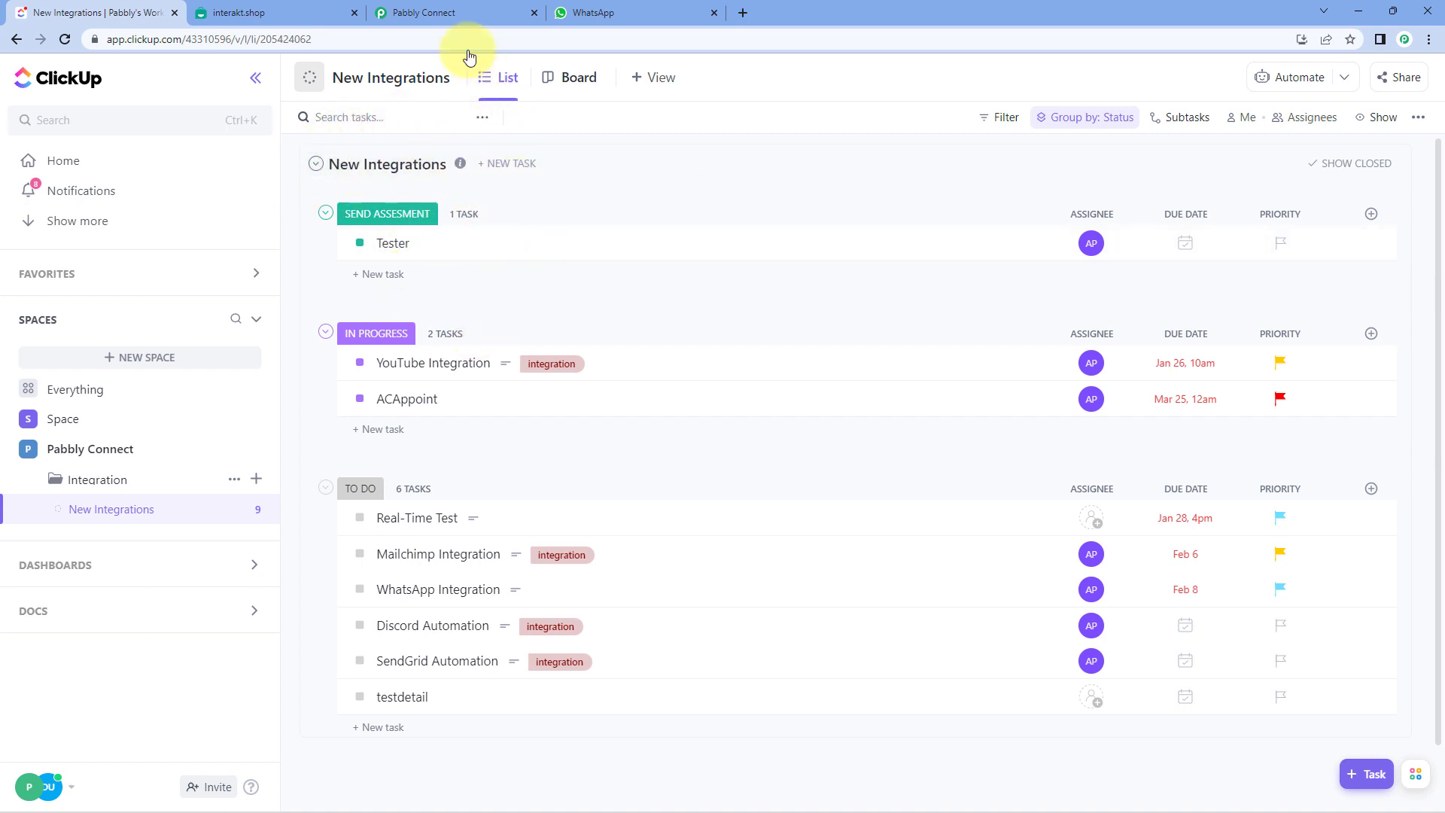
pyautogui.click(448, 13)
pyautogui.scroll(3, 213, 378)
pyautogui.scroll(3, 214, 377)
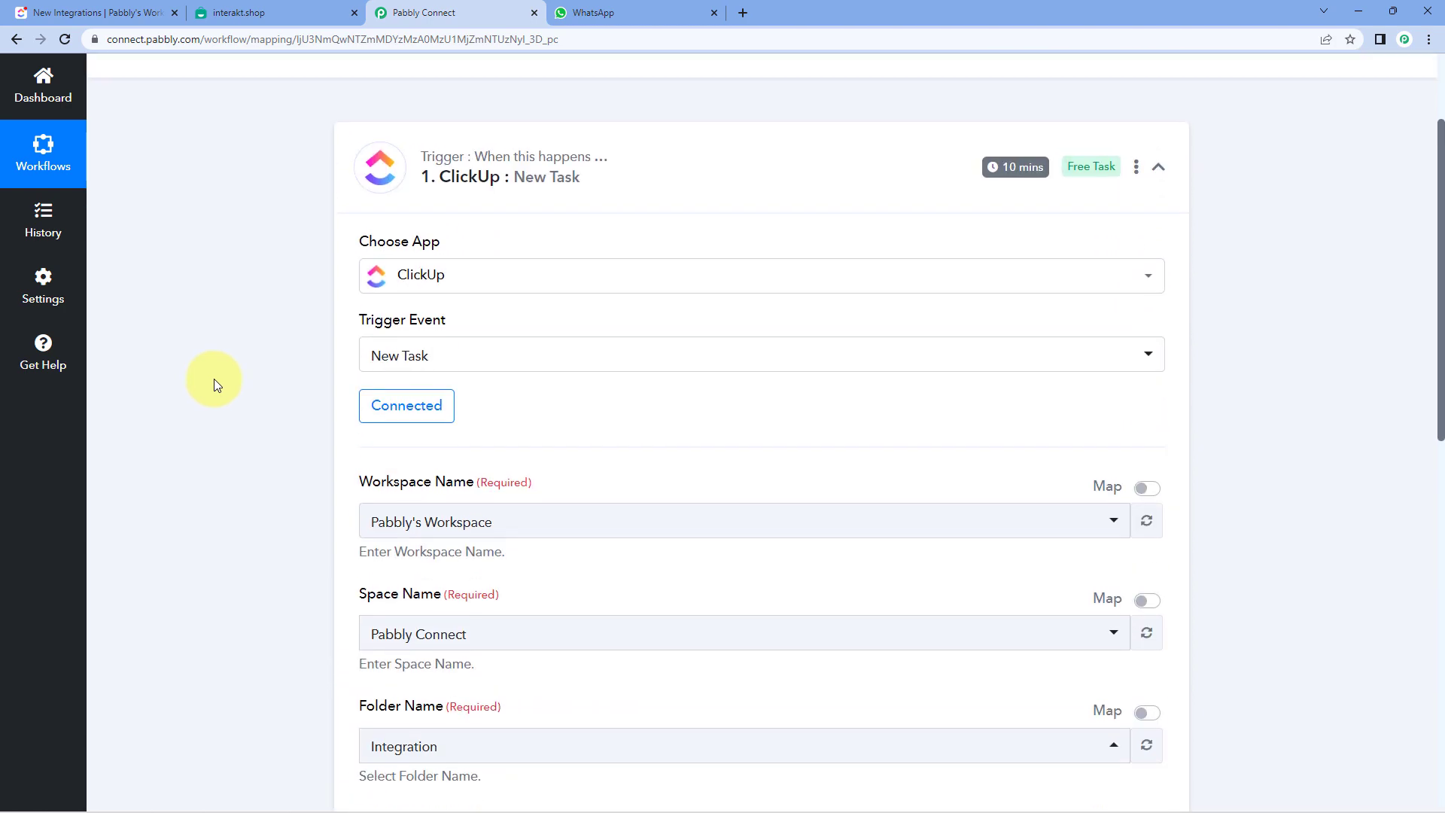
pyautogui.scroll(-6, 217, 381)
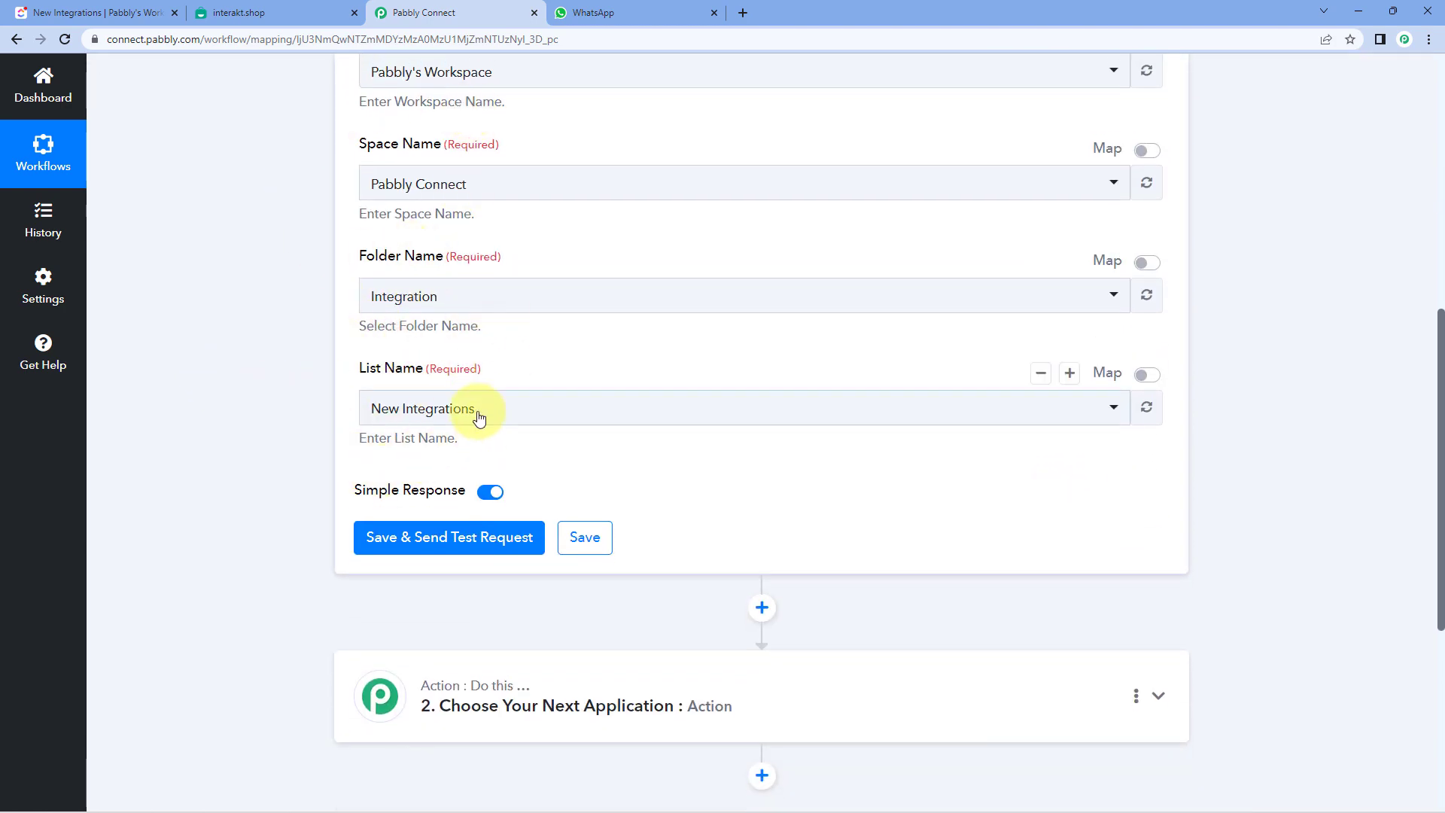
pyautogui.scroll(-1, 439, 451)
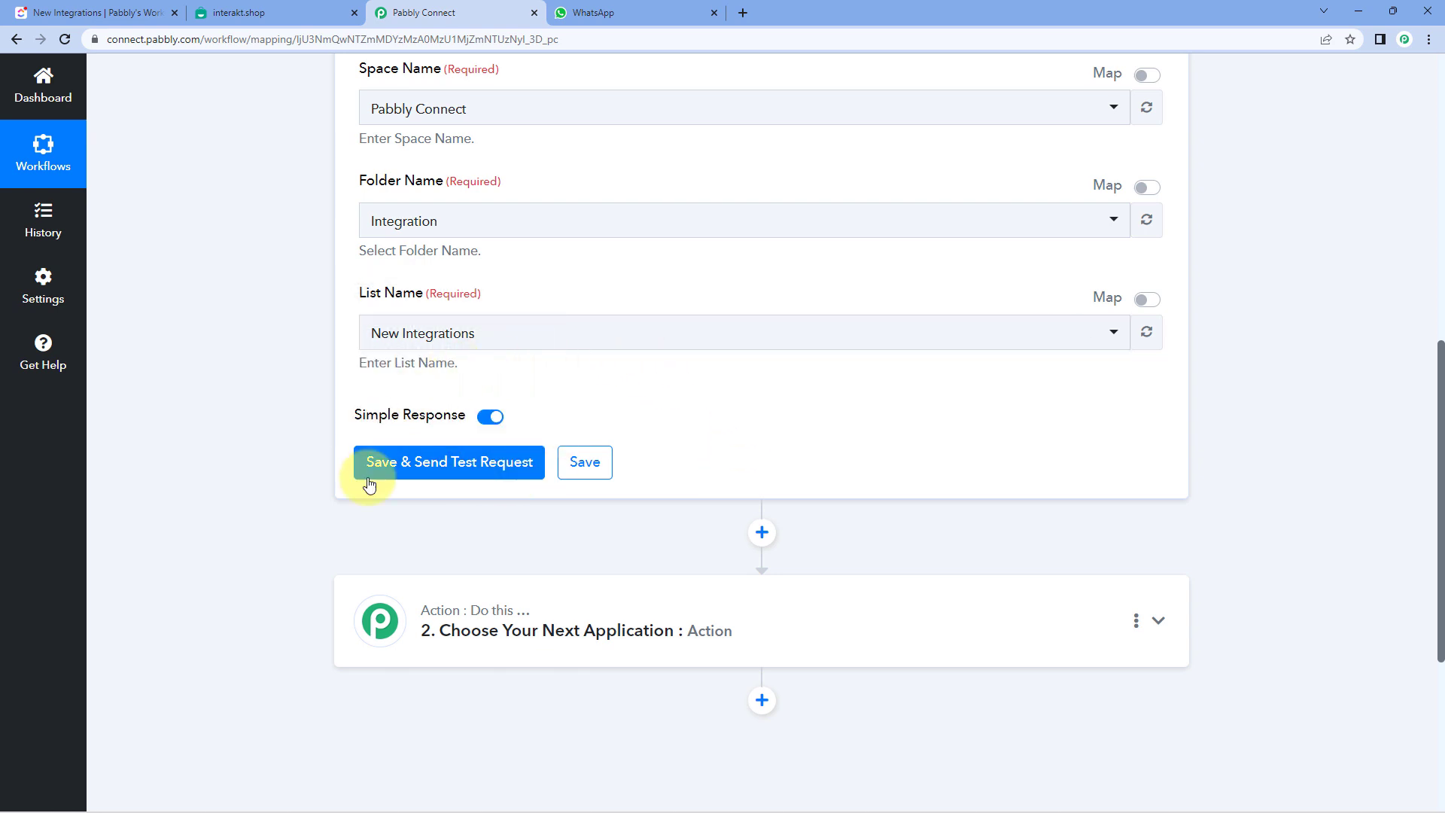
# Switch to ClickUp and draft "Demo Task" in New Integrations, assigned to the admin member, with description "We are just setting up this automation.".
pyautogui.click(95, 13)
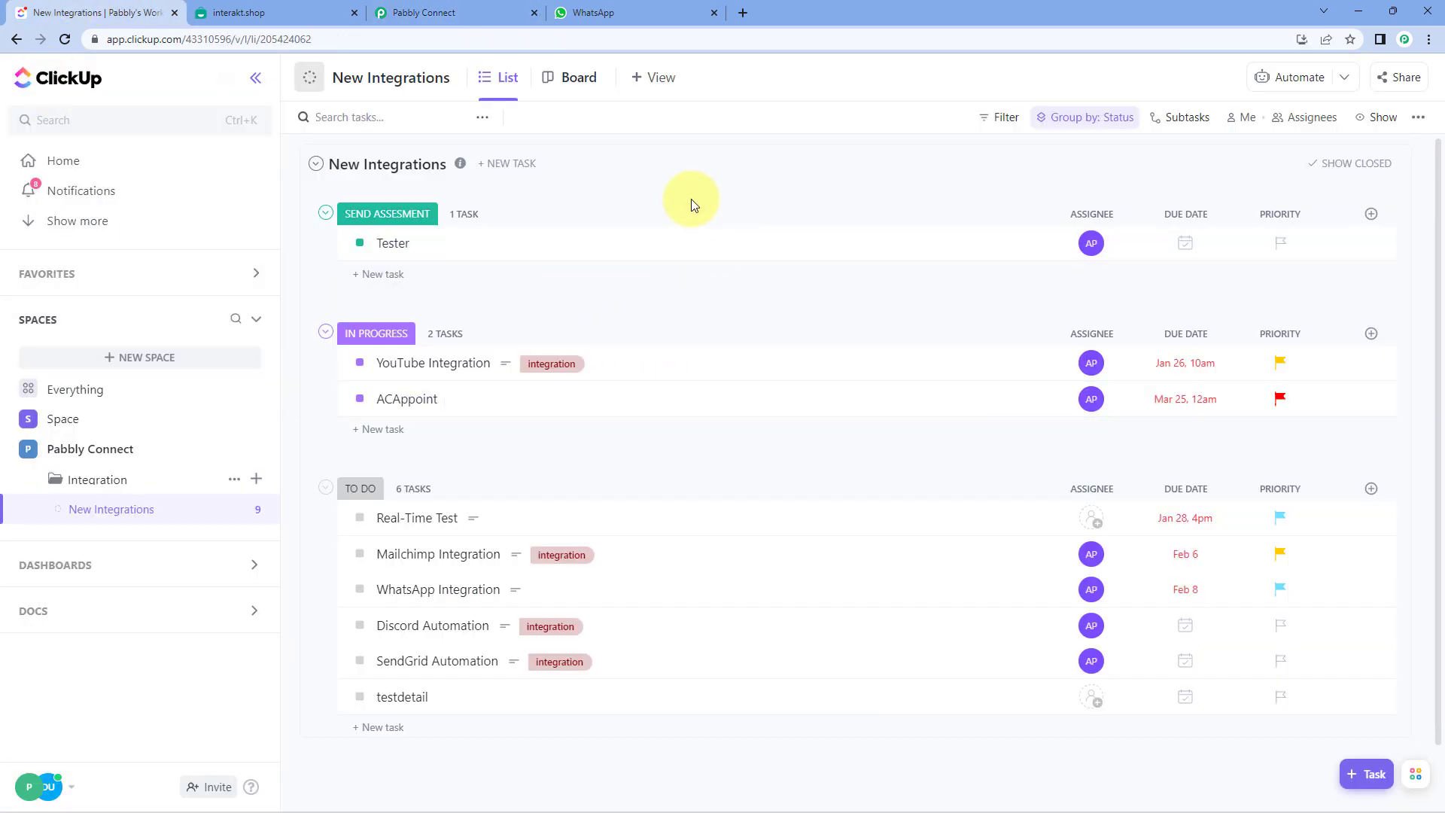
pyautogui.click(1354, 769)
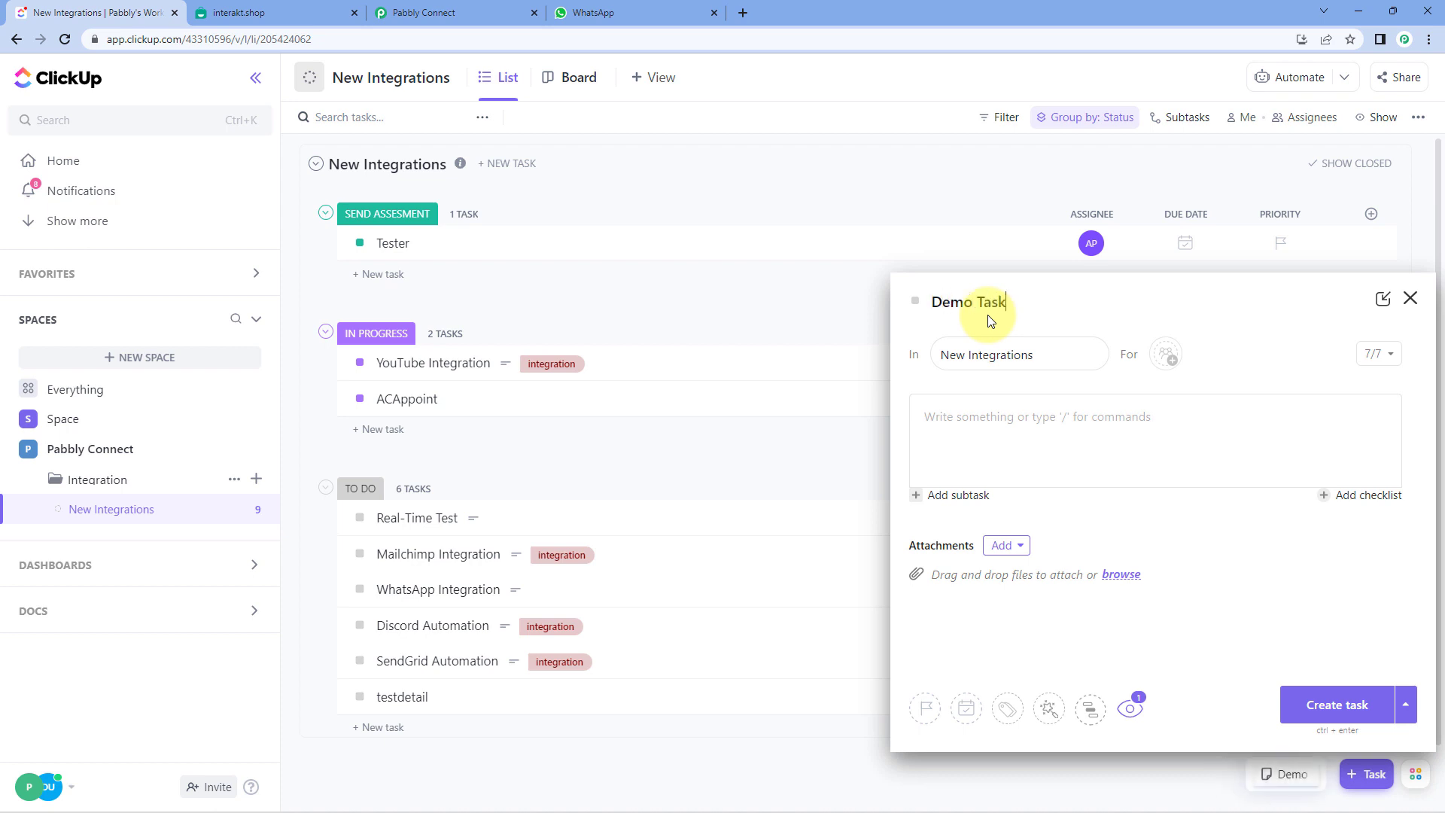
pyautogui.click(989, 361)
pyautogui.click(1033, 527)
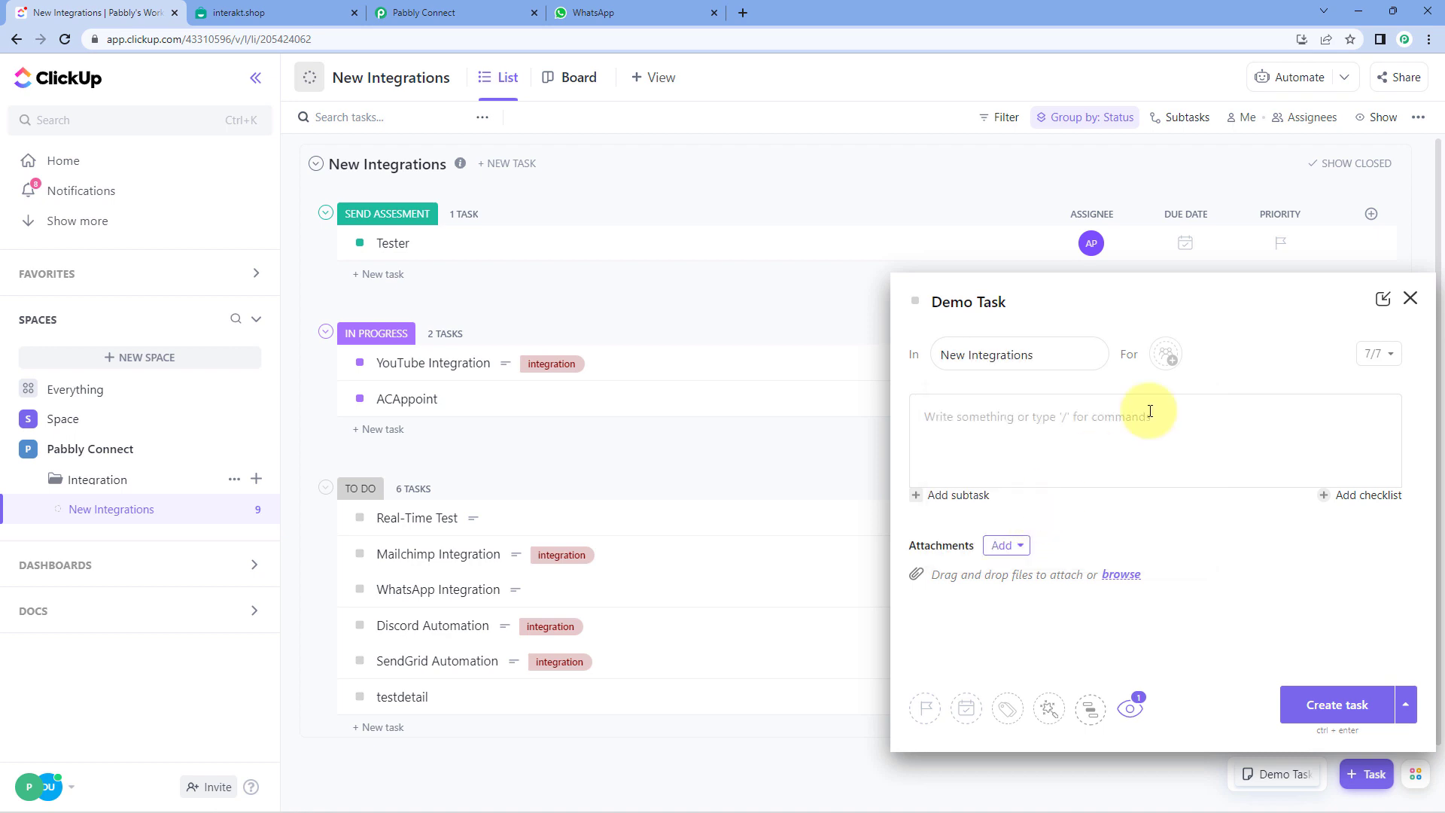
pyautogui.click(1172, 361)
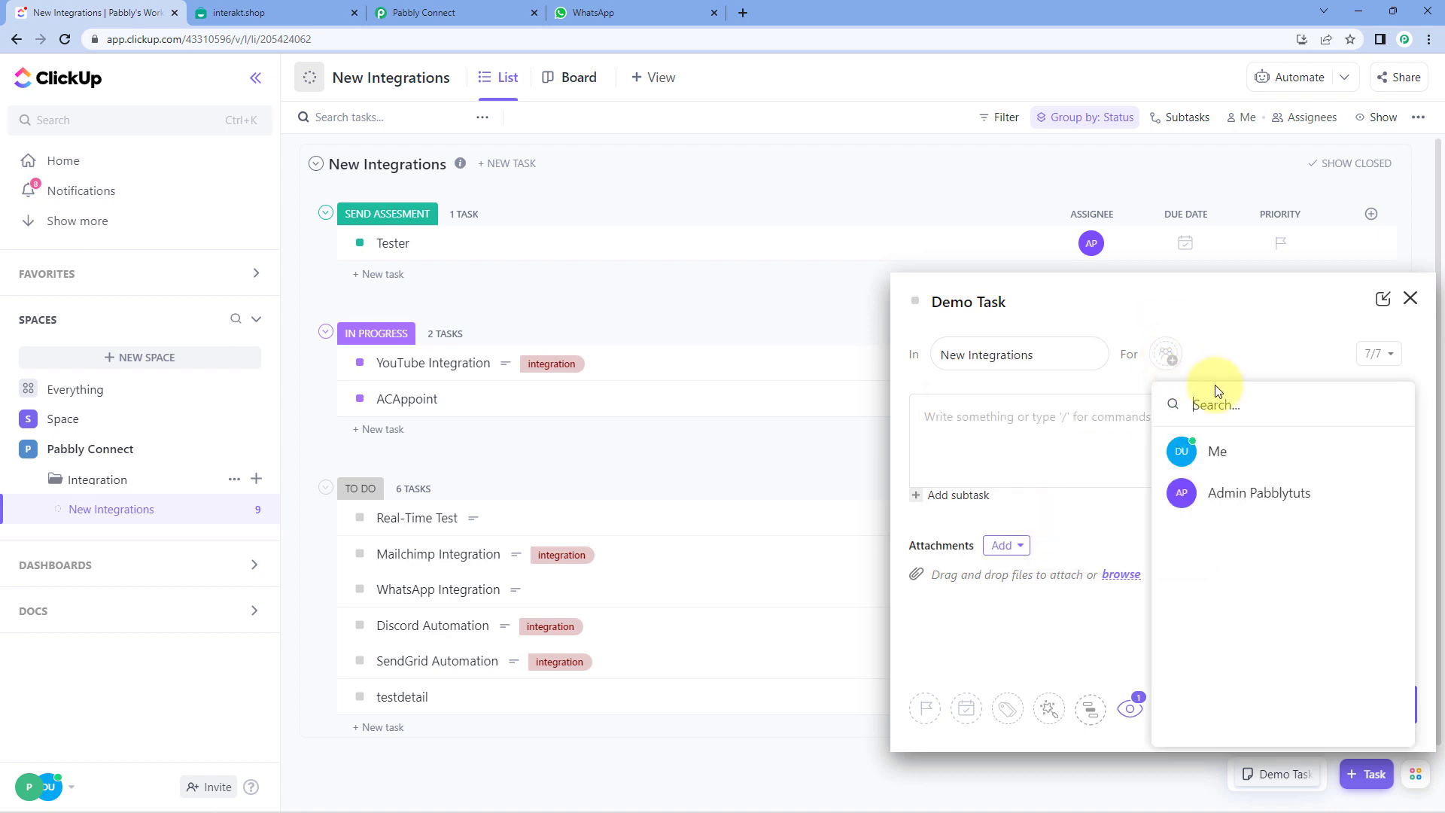
pyautogui.click(1225, 495)
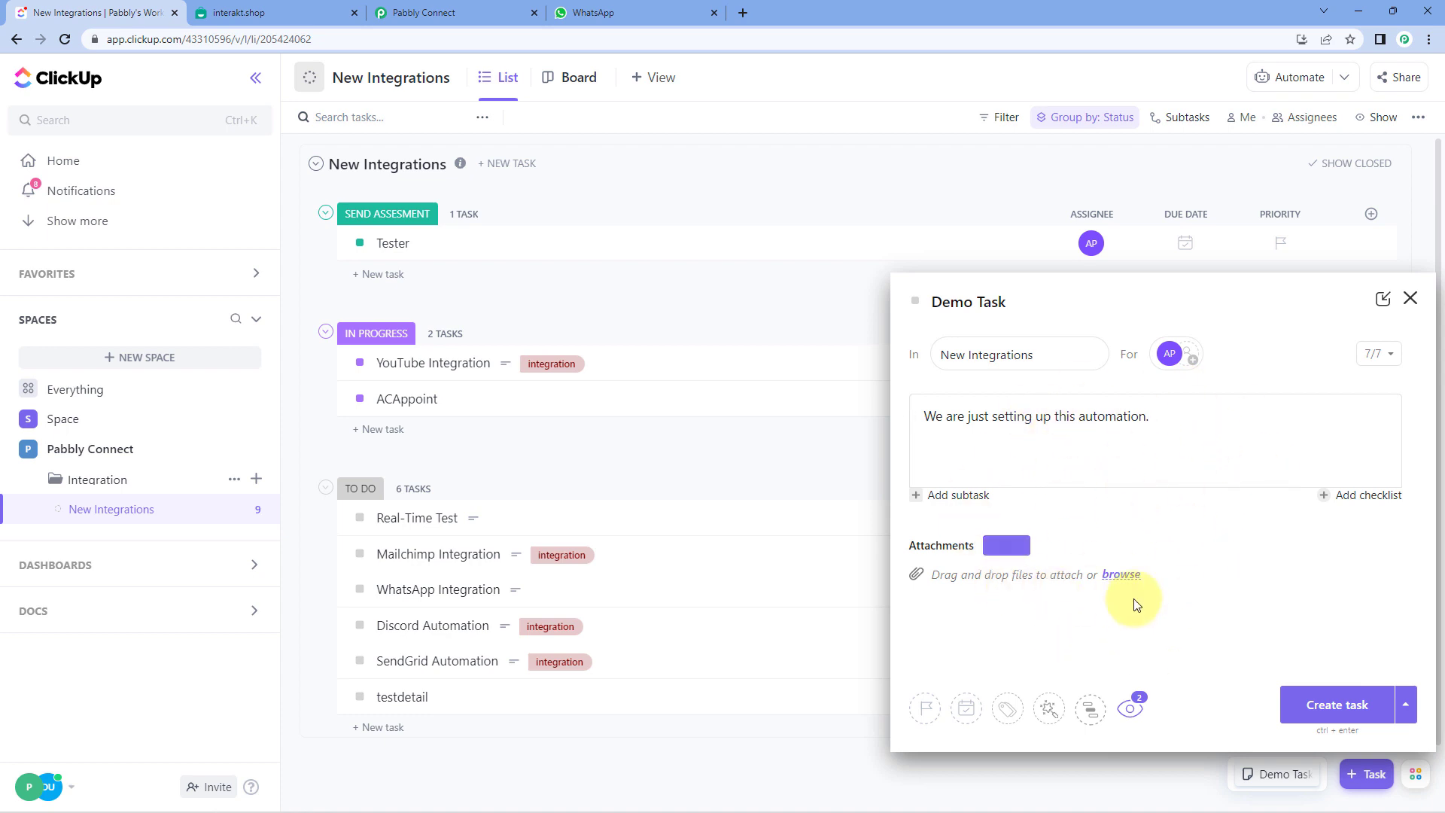
# Give the drafted task the yellow priority flag and a due date of 14 April 2023, and create it.
pyautogui.click(926, 708)
pyautogui.click(989, 677)
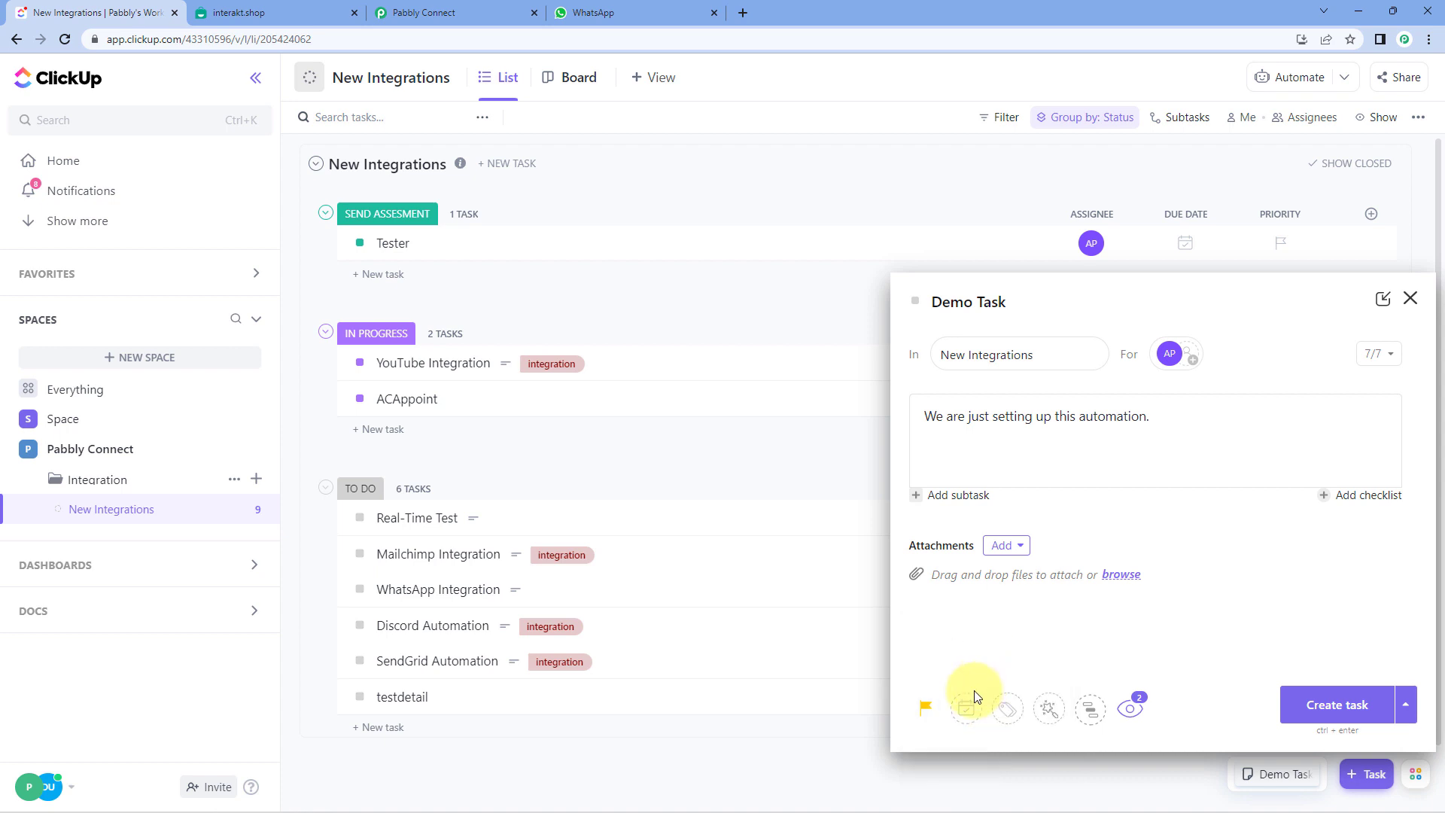
pyautogui.click(968, 710)
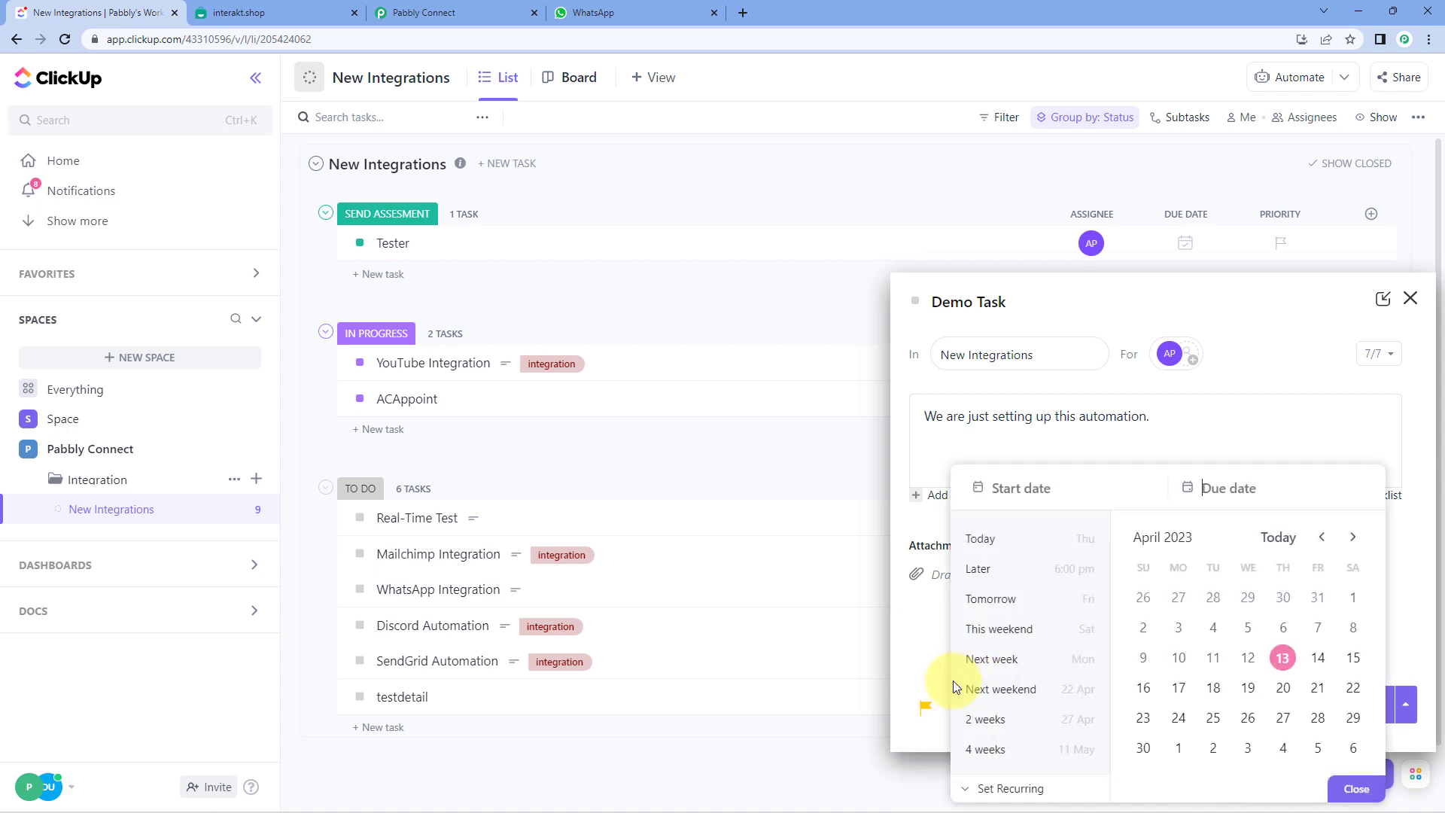
pyautogui.click(1327, 663)
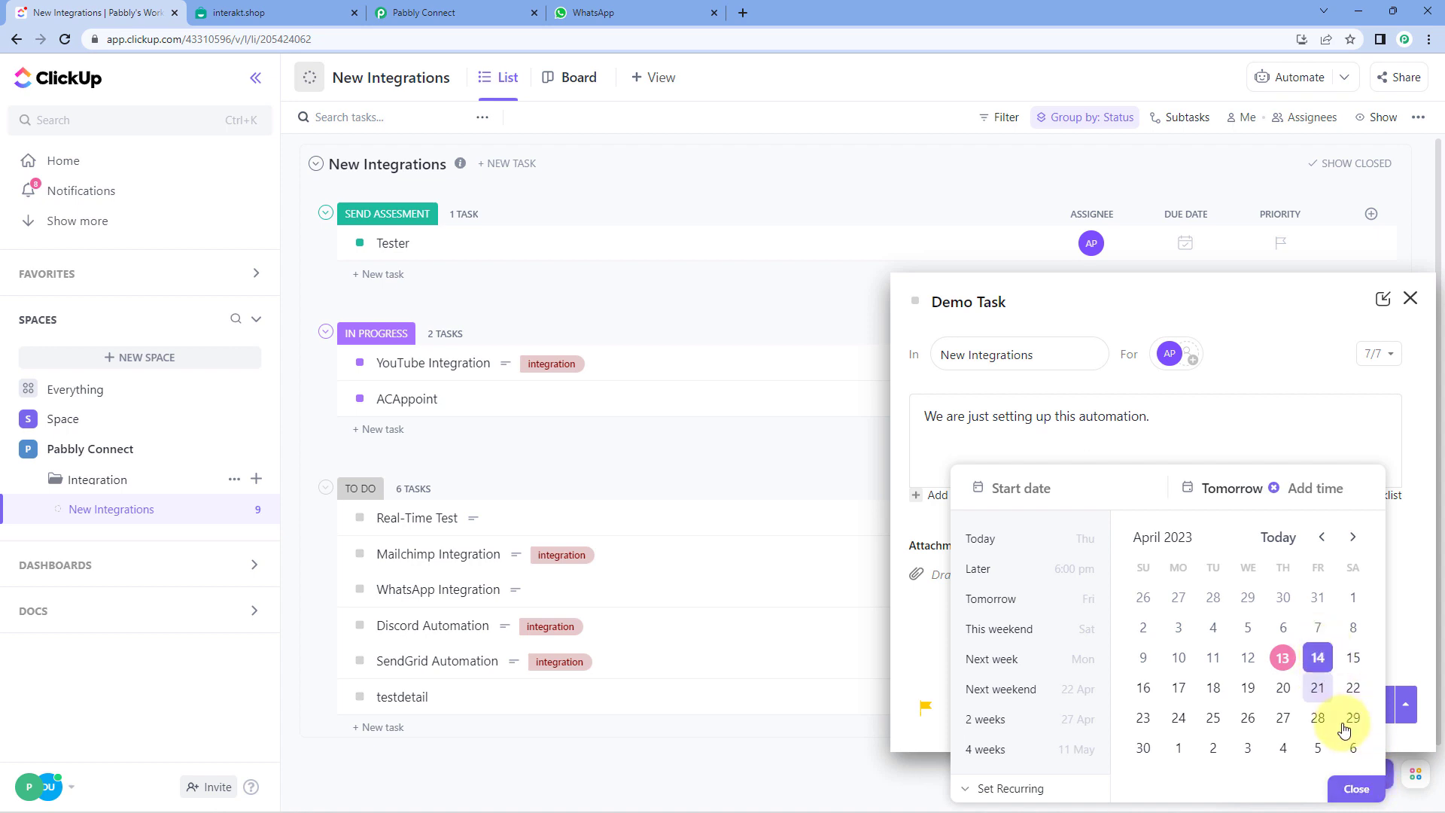
pyautogui.click(1354, 788)
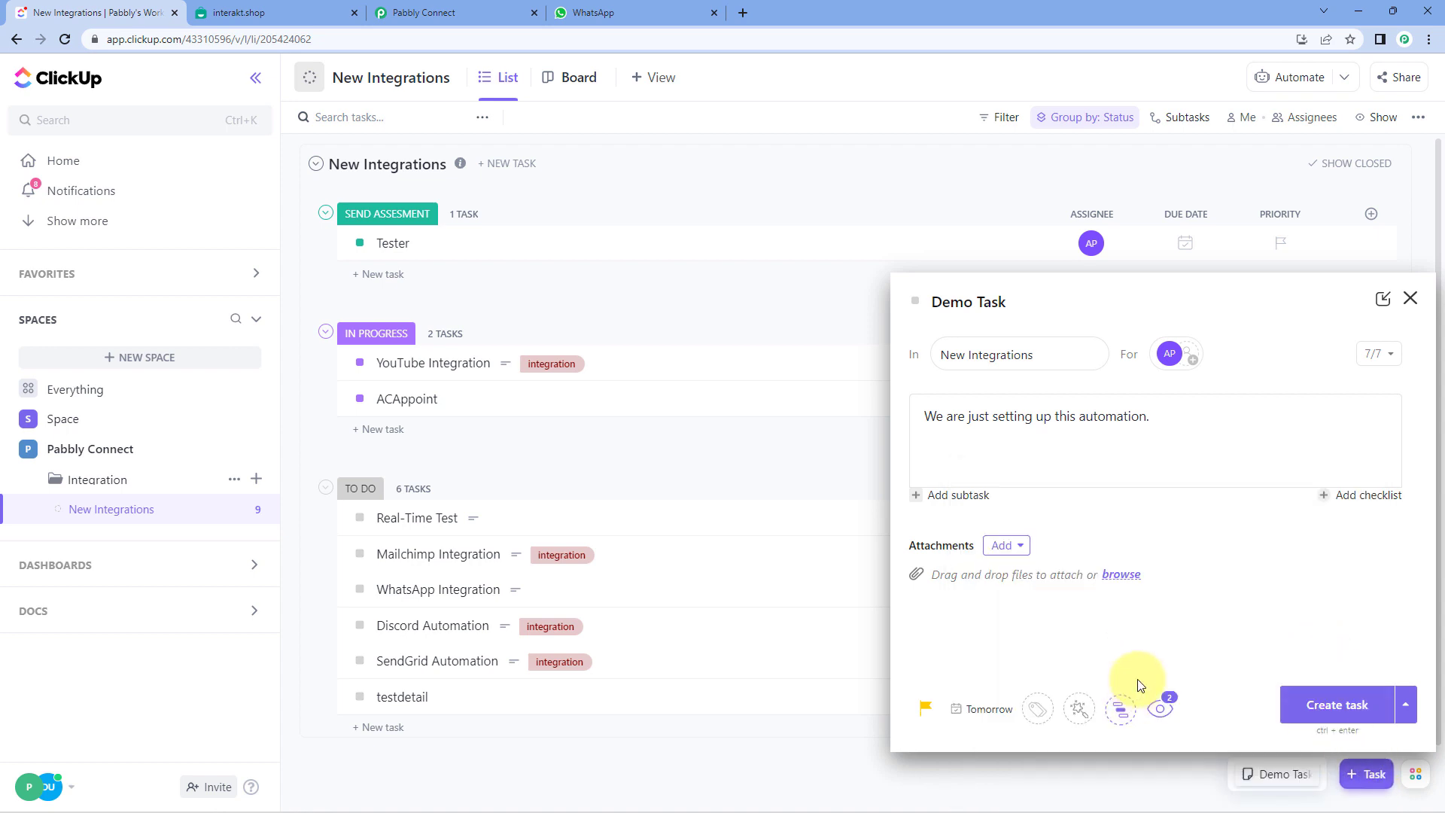
pyautogui.click(1038, 711)
pyautogui.click(1096, 645)
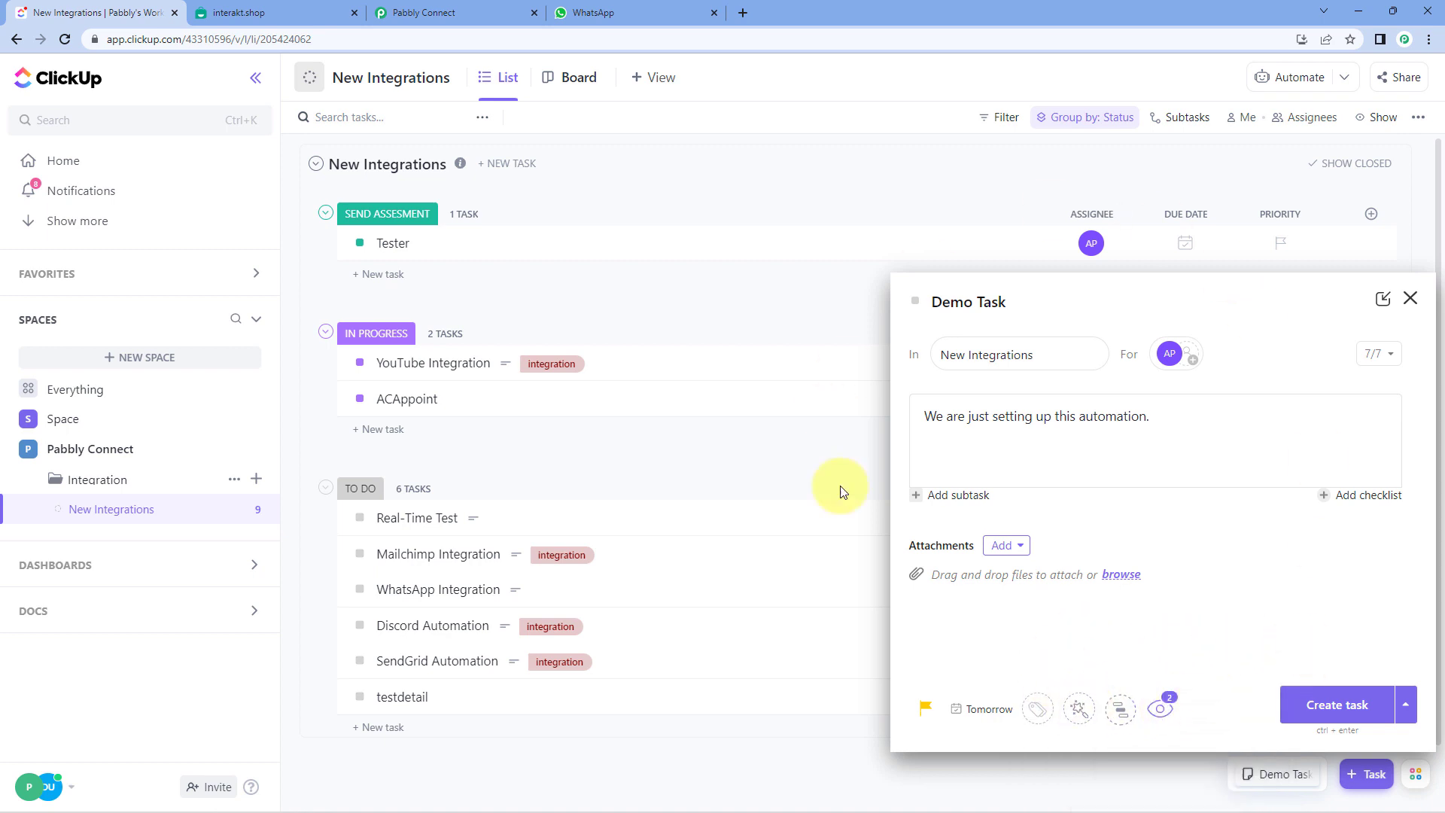
pyautogui.click(1336, 707)
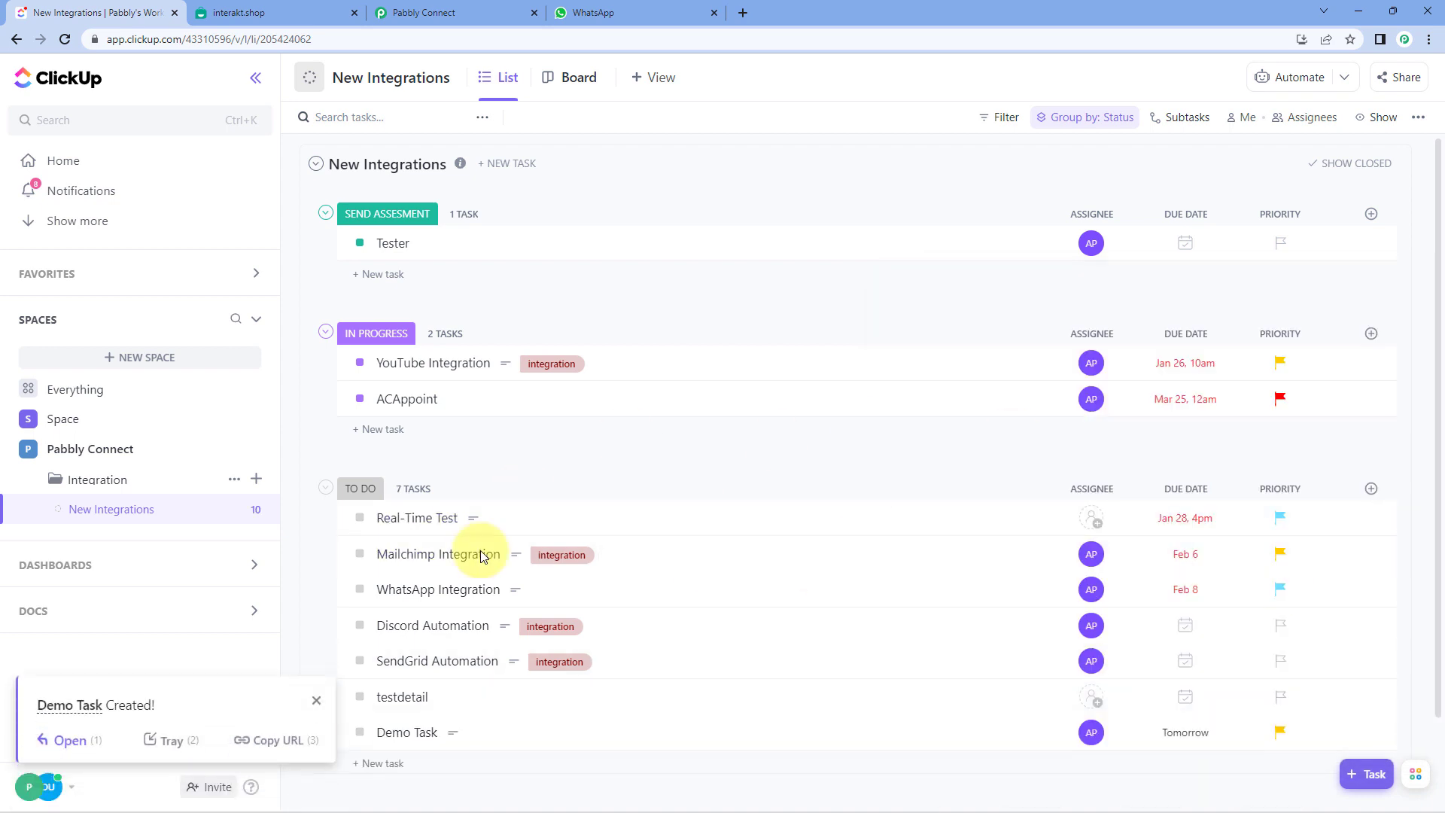
# Return to Pabbly Connect, save the trigger with a test request, and review the task data in the received response.
pyautogui.scroll(-2, 481, 555)
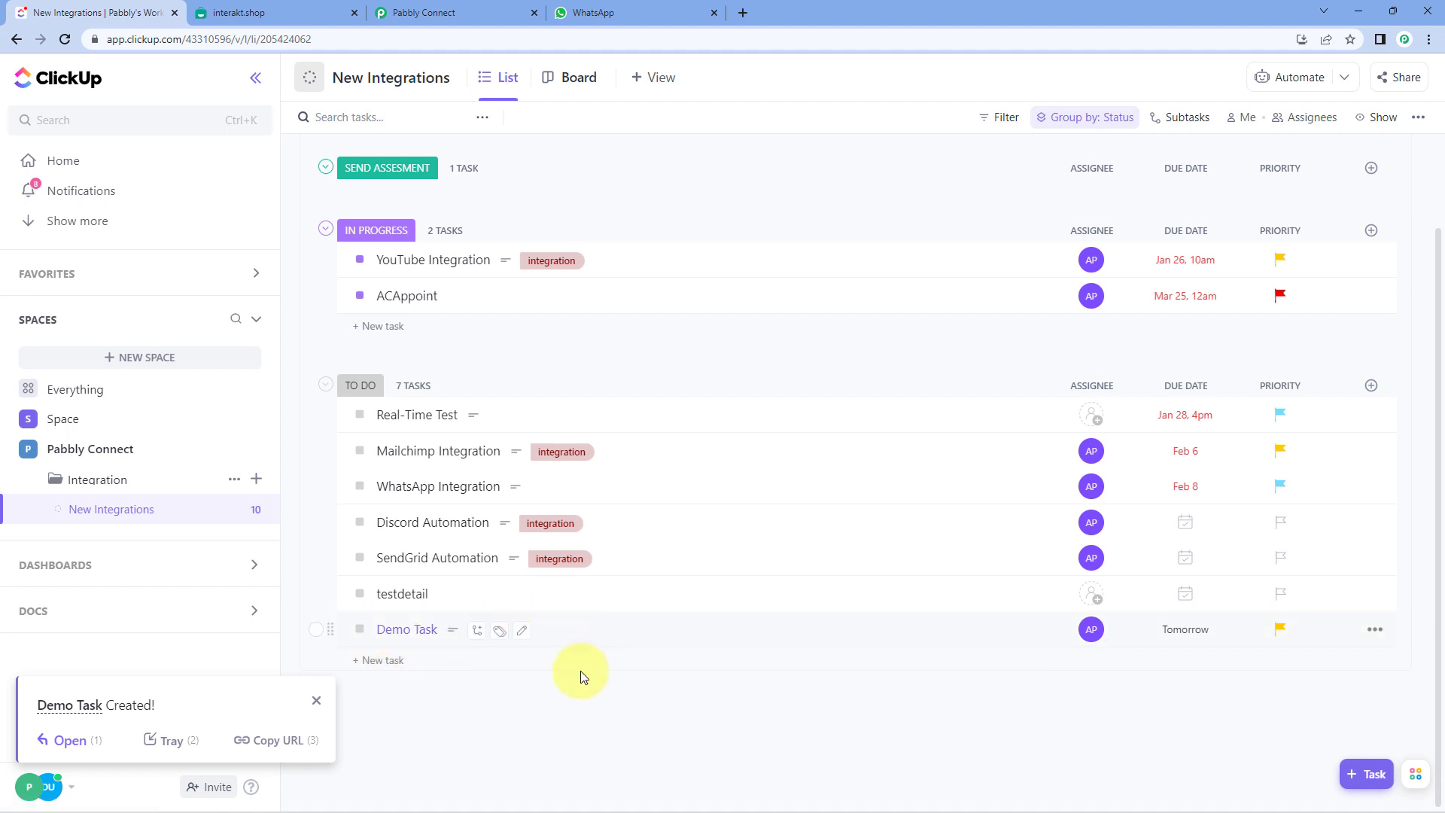
pyautogui.click(469, 14)
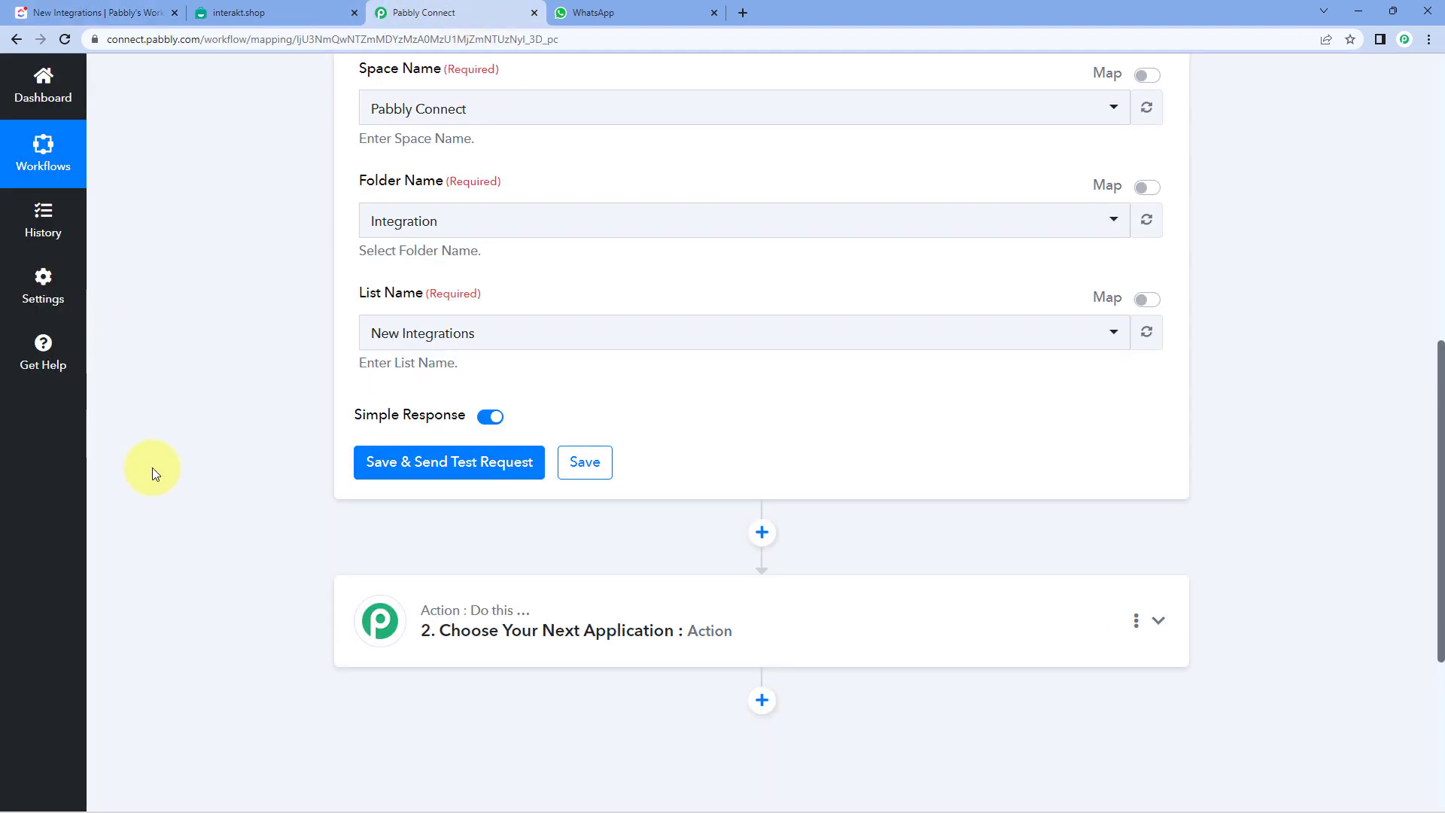
pyautogui.click(440, 461)
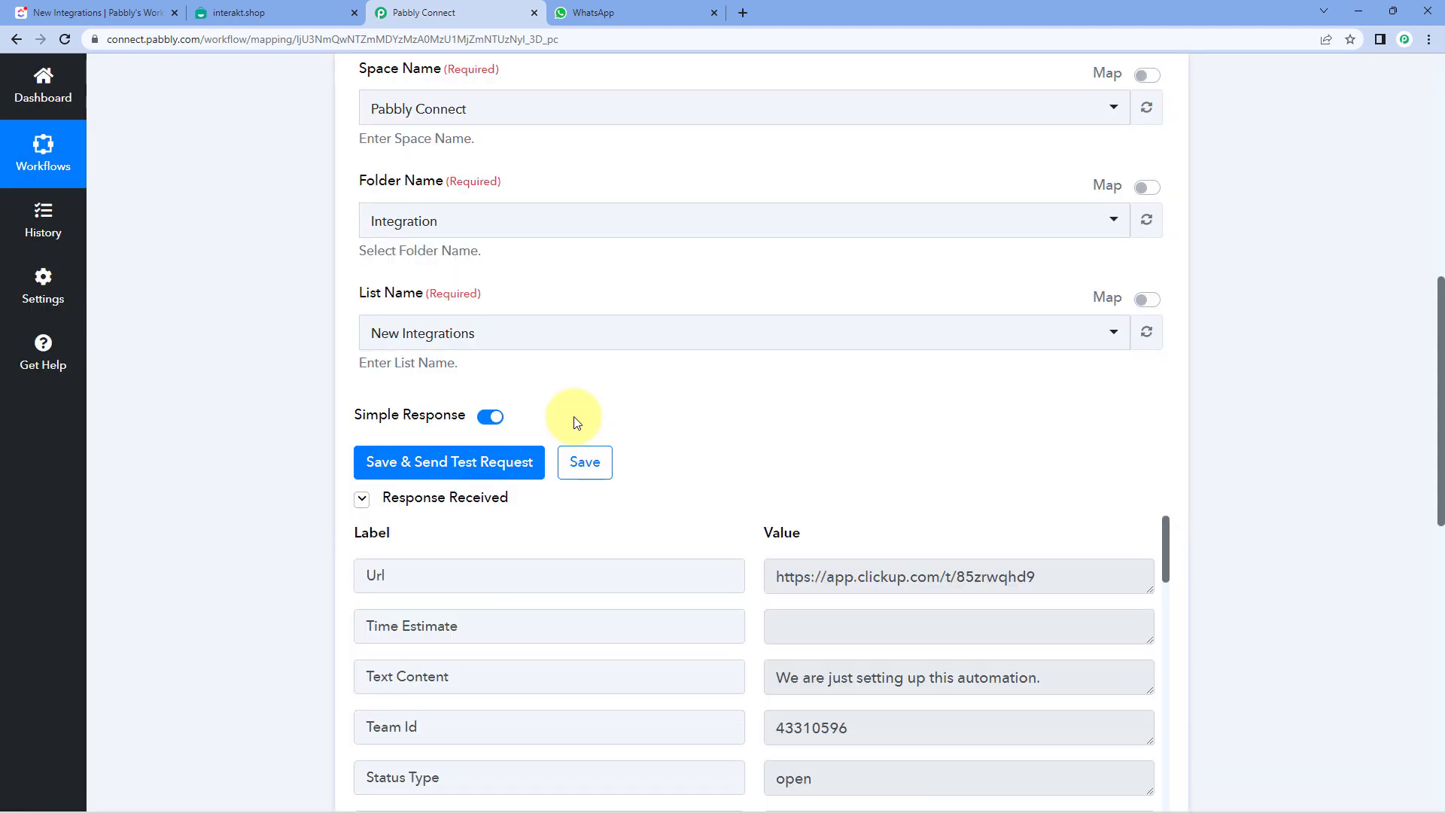
pyautogui.scroll(-2, 557, 399)
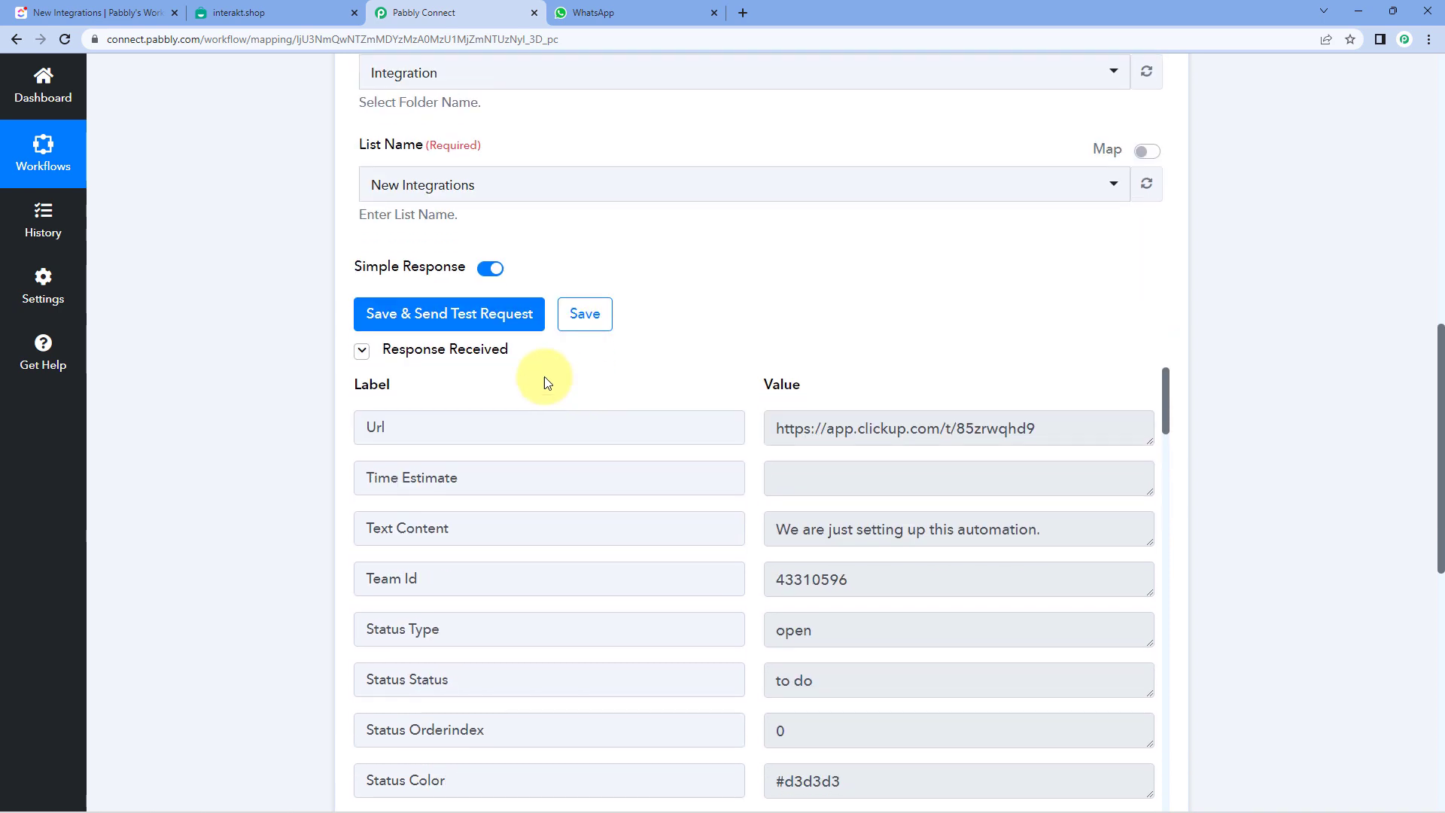
pyautogui.scroll(-2, 493, 301)
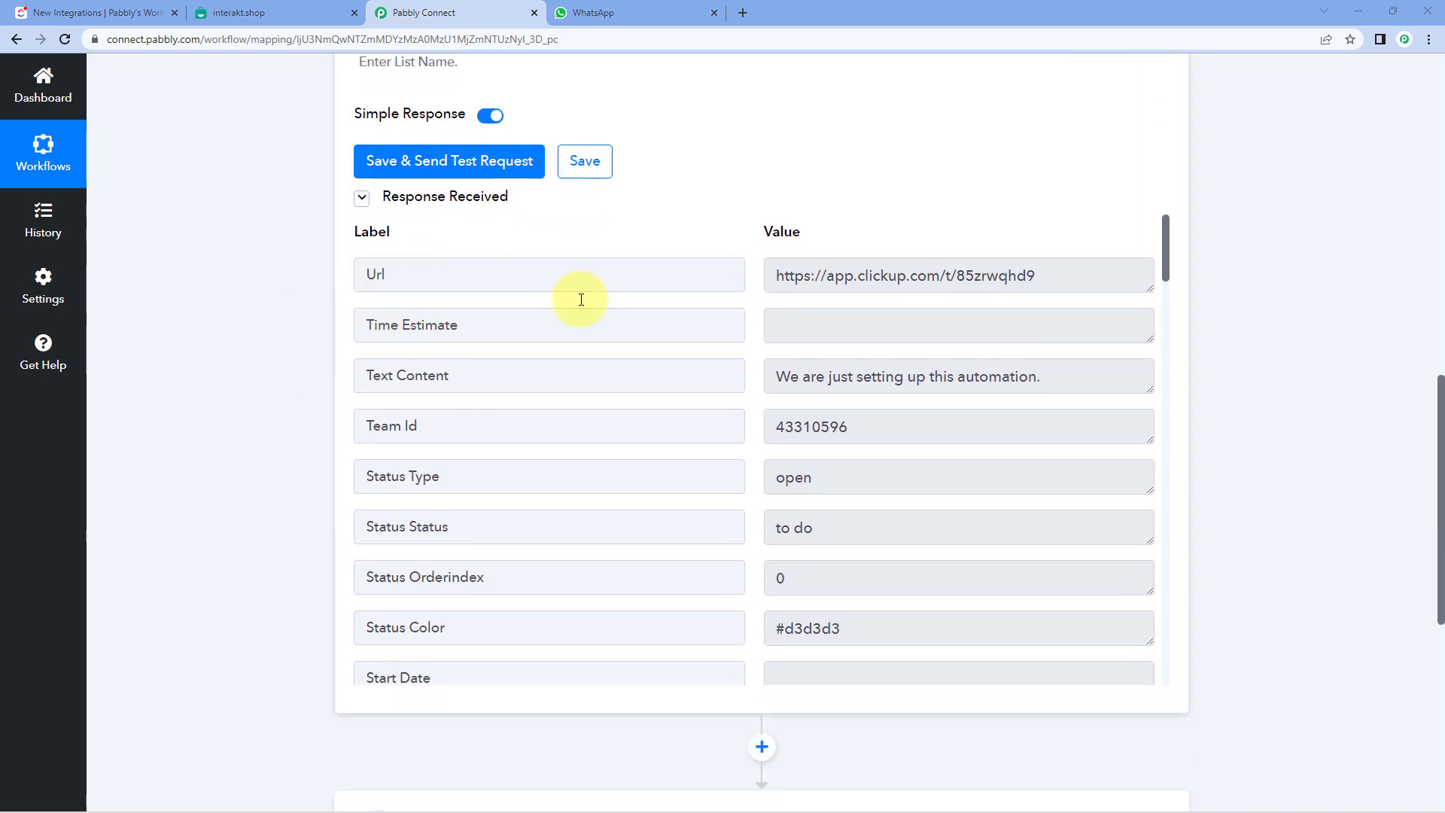
pyautogui.scroll(-2, 718, 268)
pyautogui.scroll(1, 722, 234)
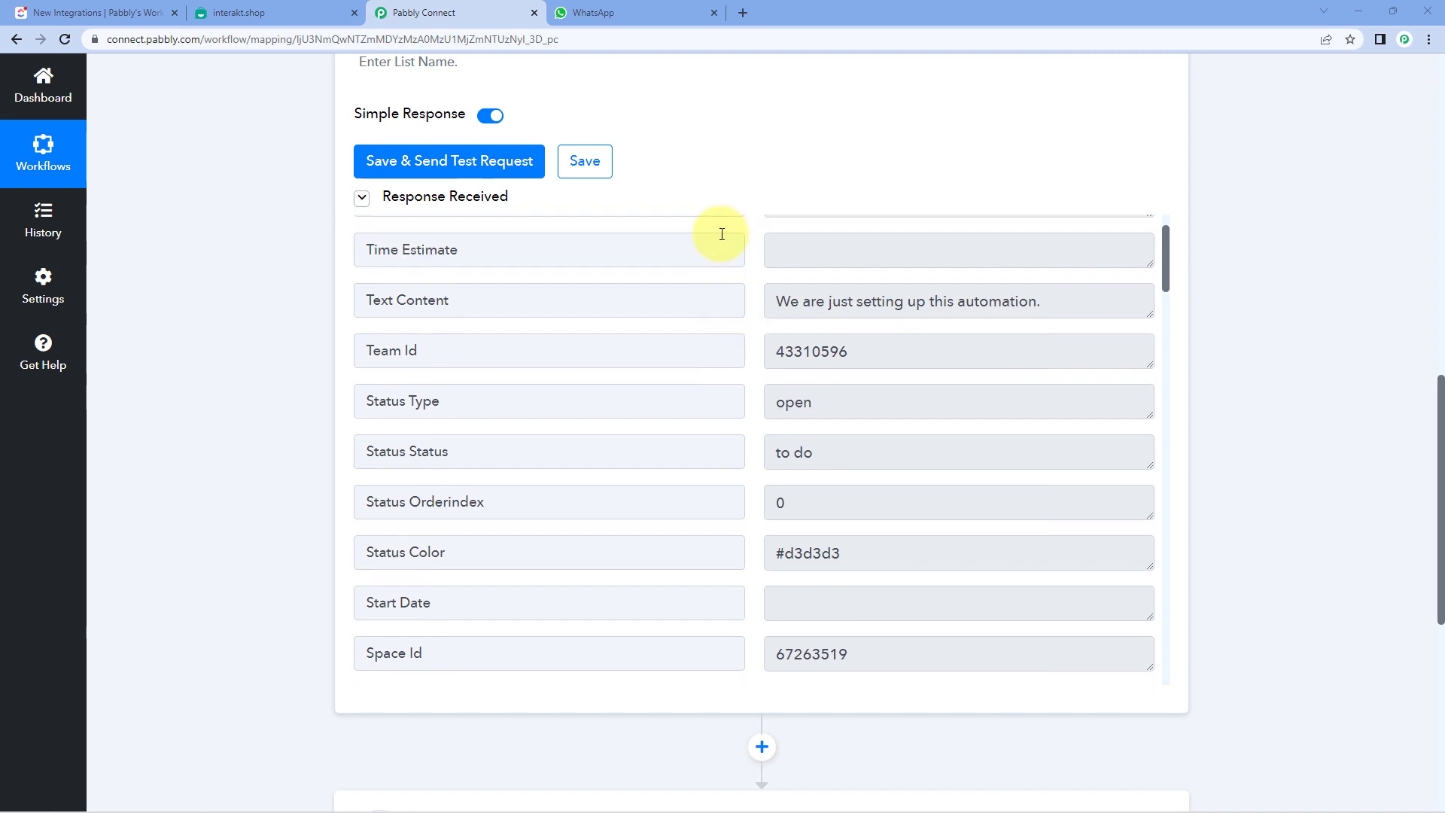
# Check the demo task in ClickUp's list, and examine its text content and priority in the trigger response in Pabbly Connect.
pyautogui.click(124, 12)
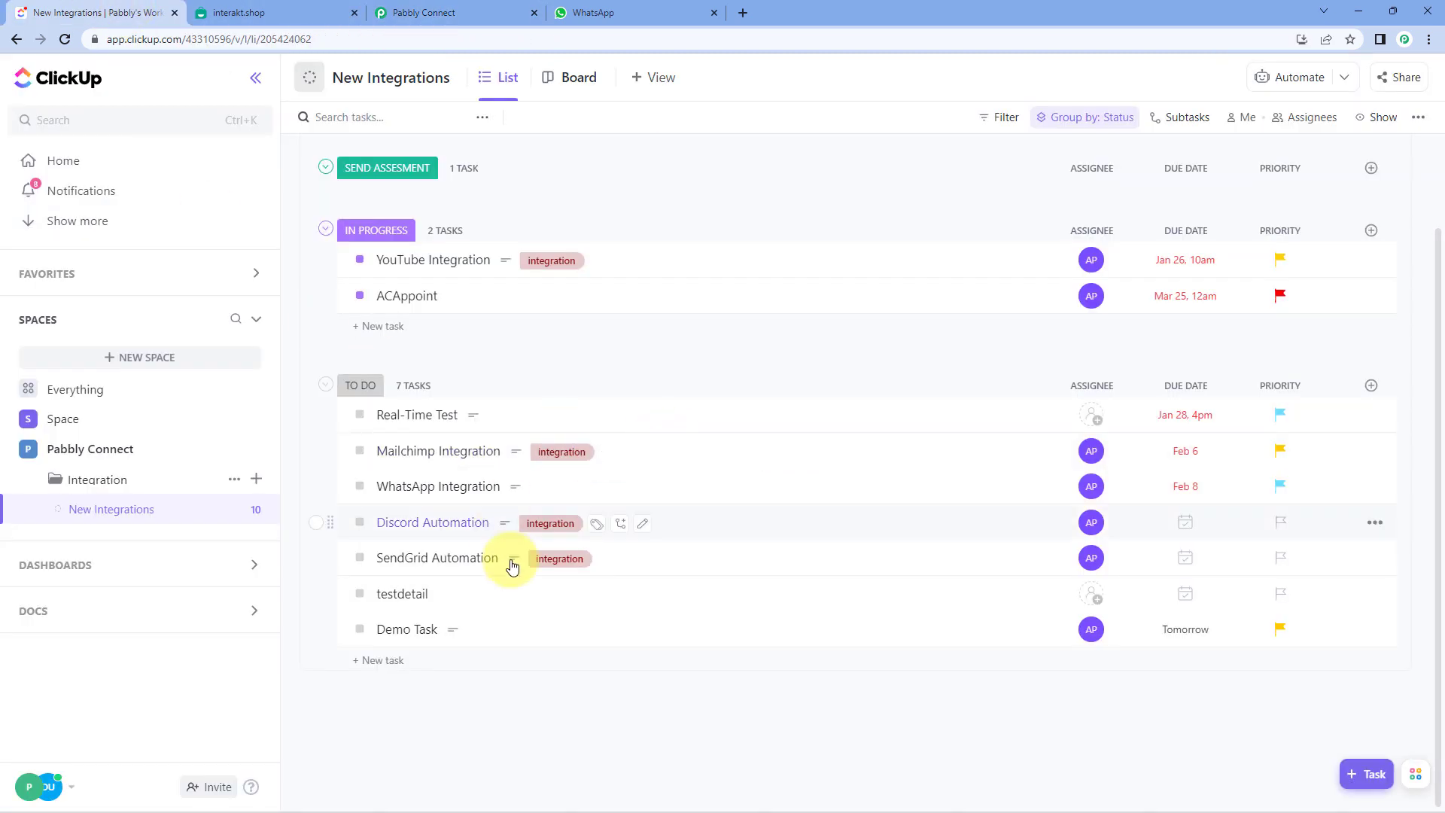
pyautogui.click(424, 13)
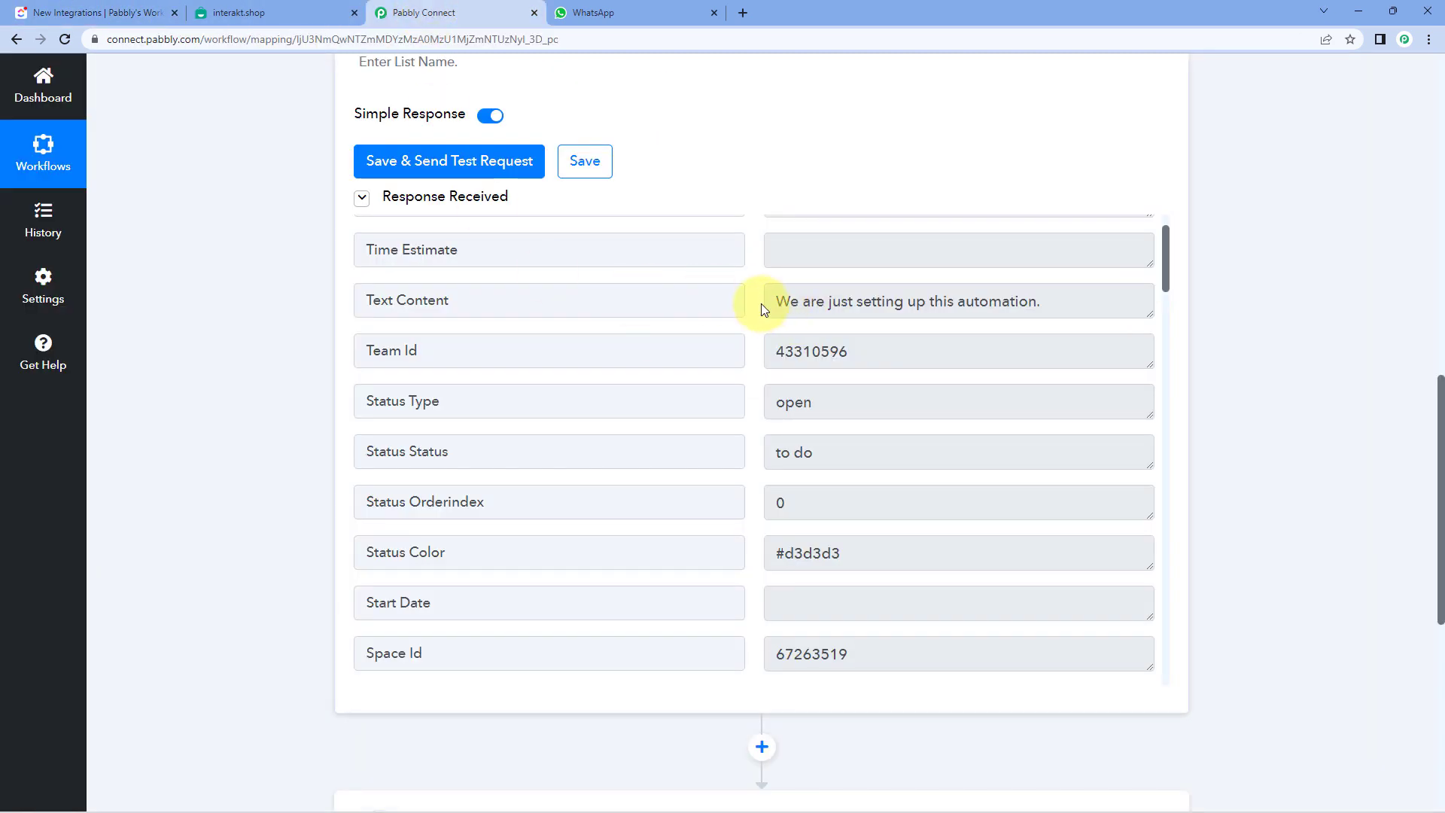
pyautogui.moveTo(776, 302); pyautogui.dragTo(1046, 306)
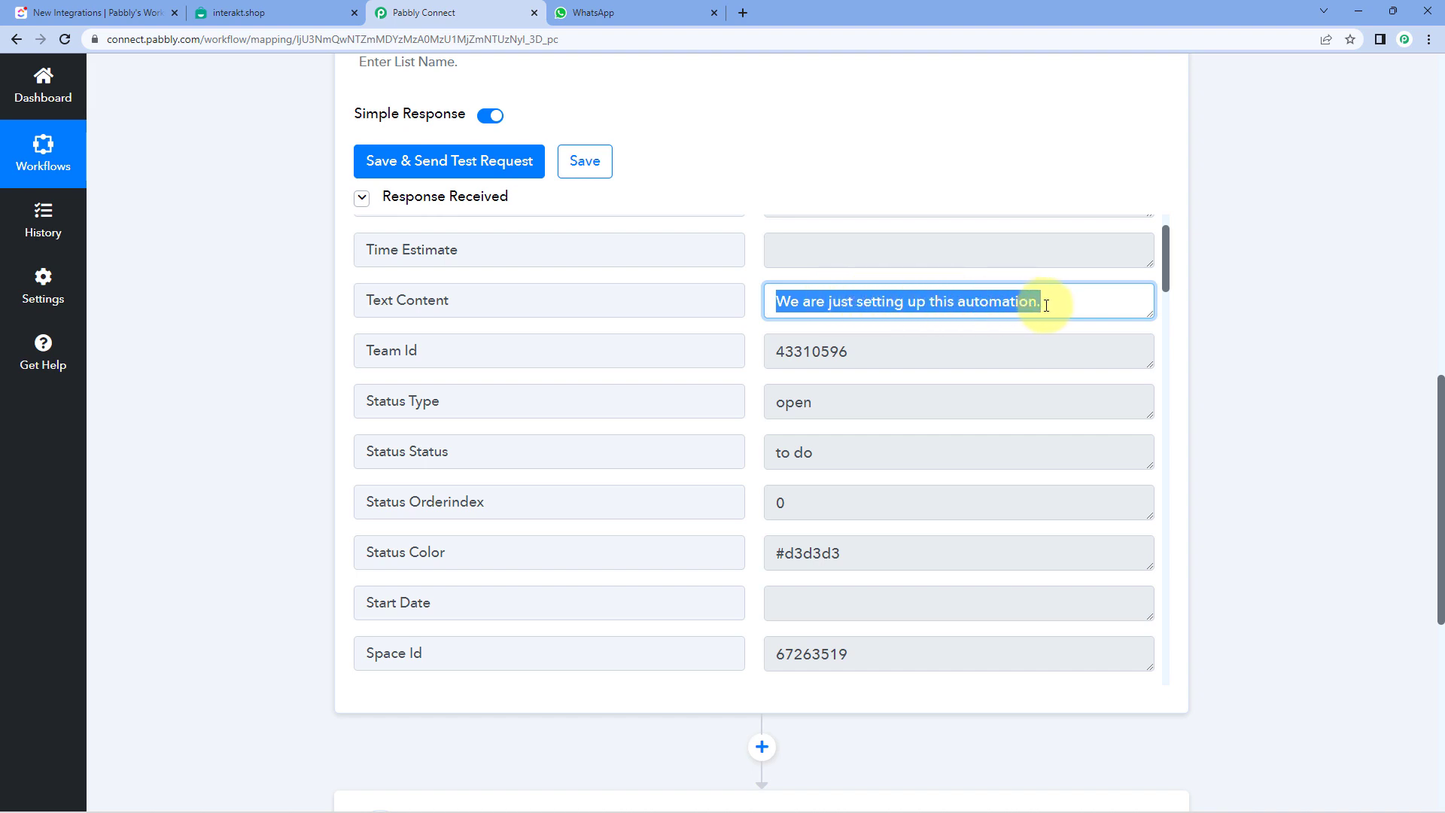
pyautogui.click(751, 332)
pyautogui.scroll(-5, 752, 333)
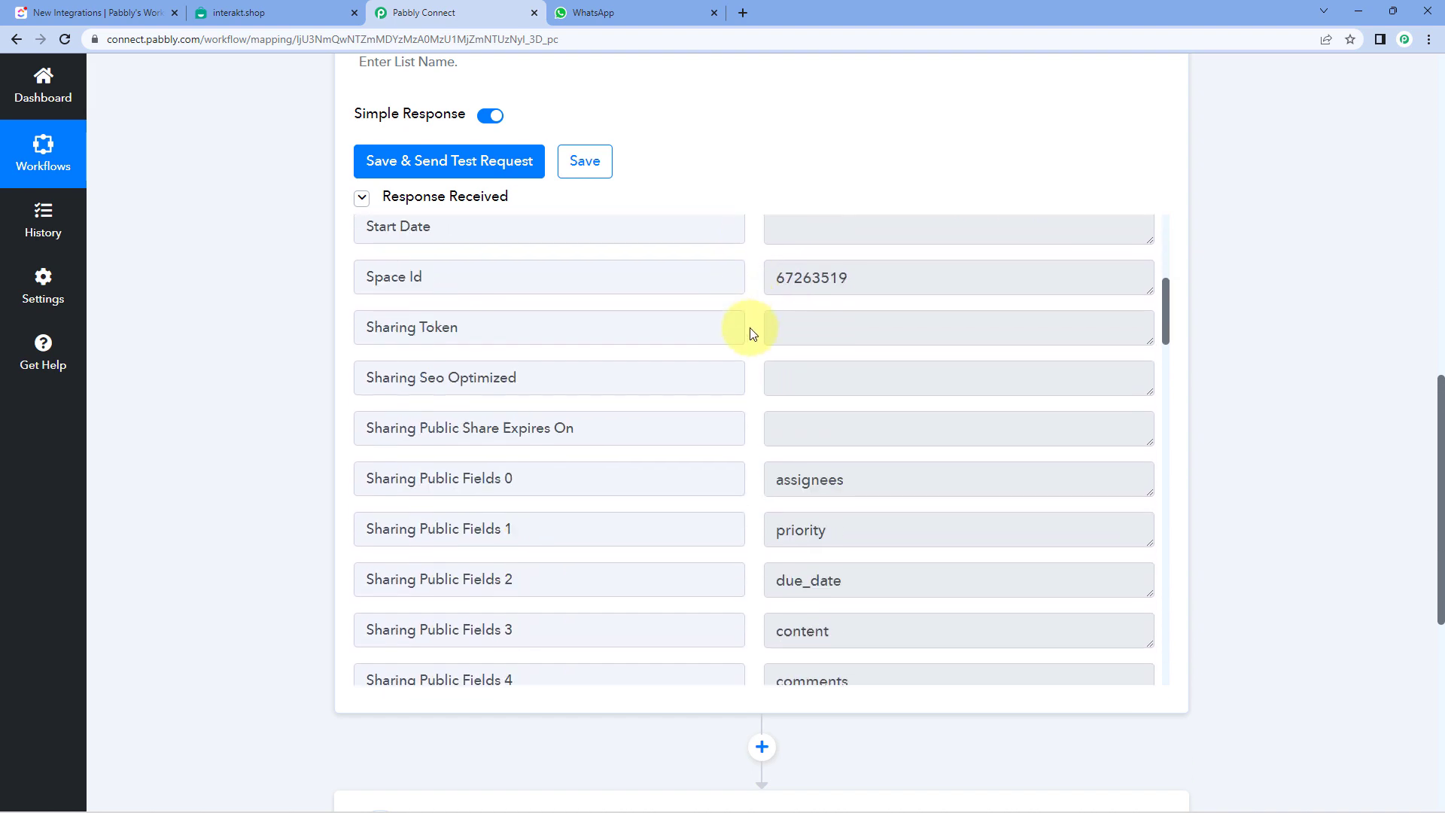
pyautogui.scroll(-10, 752, 333)
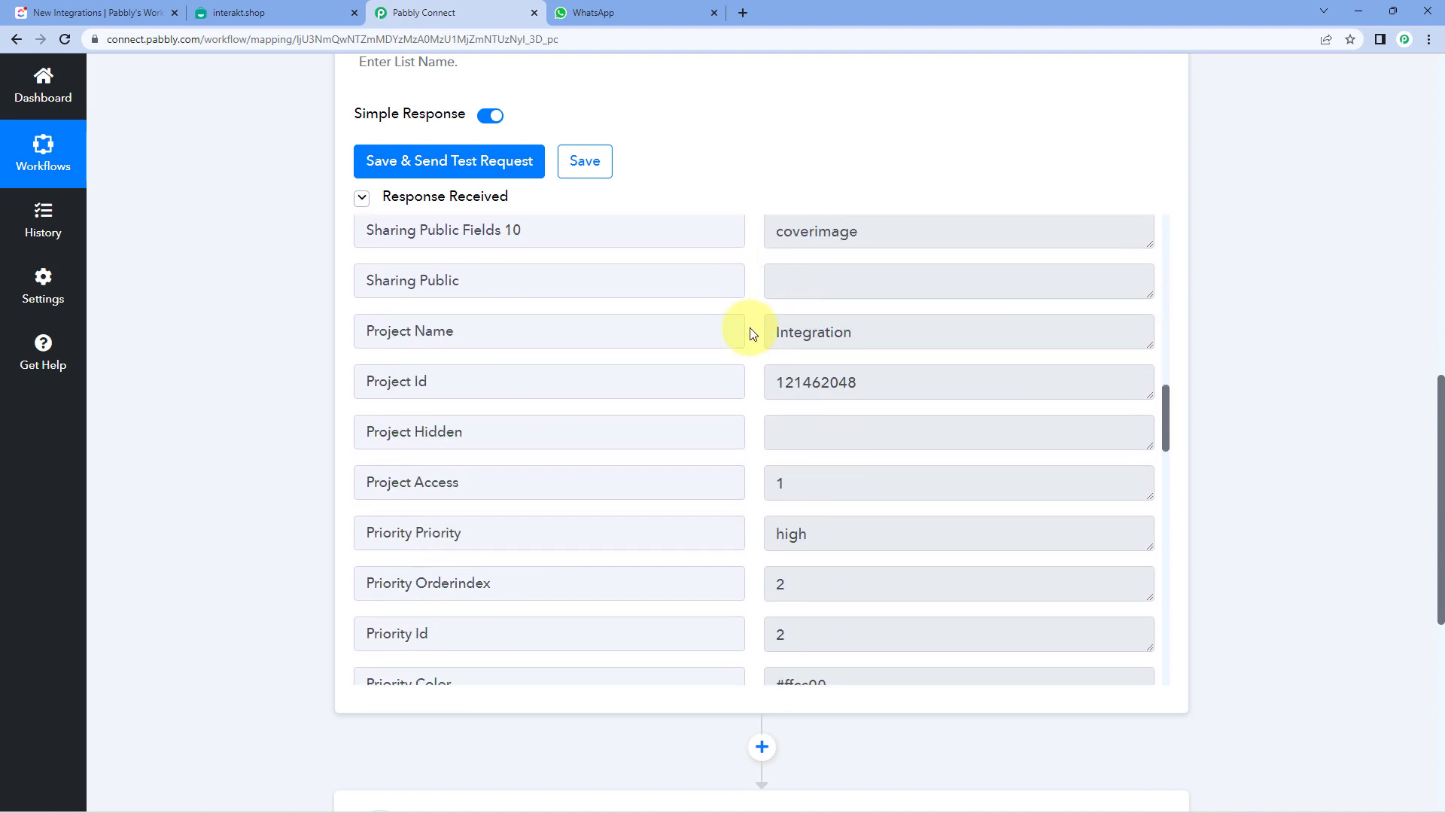
pyautogui.scroll(-3, 752, 333)
pyautogui.click(639, 309)
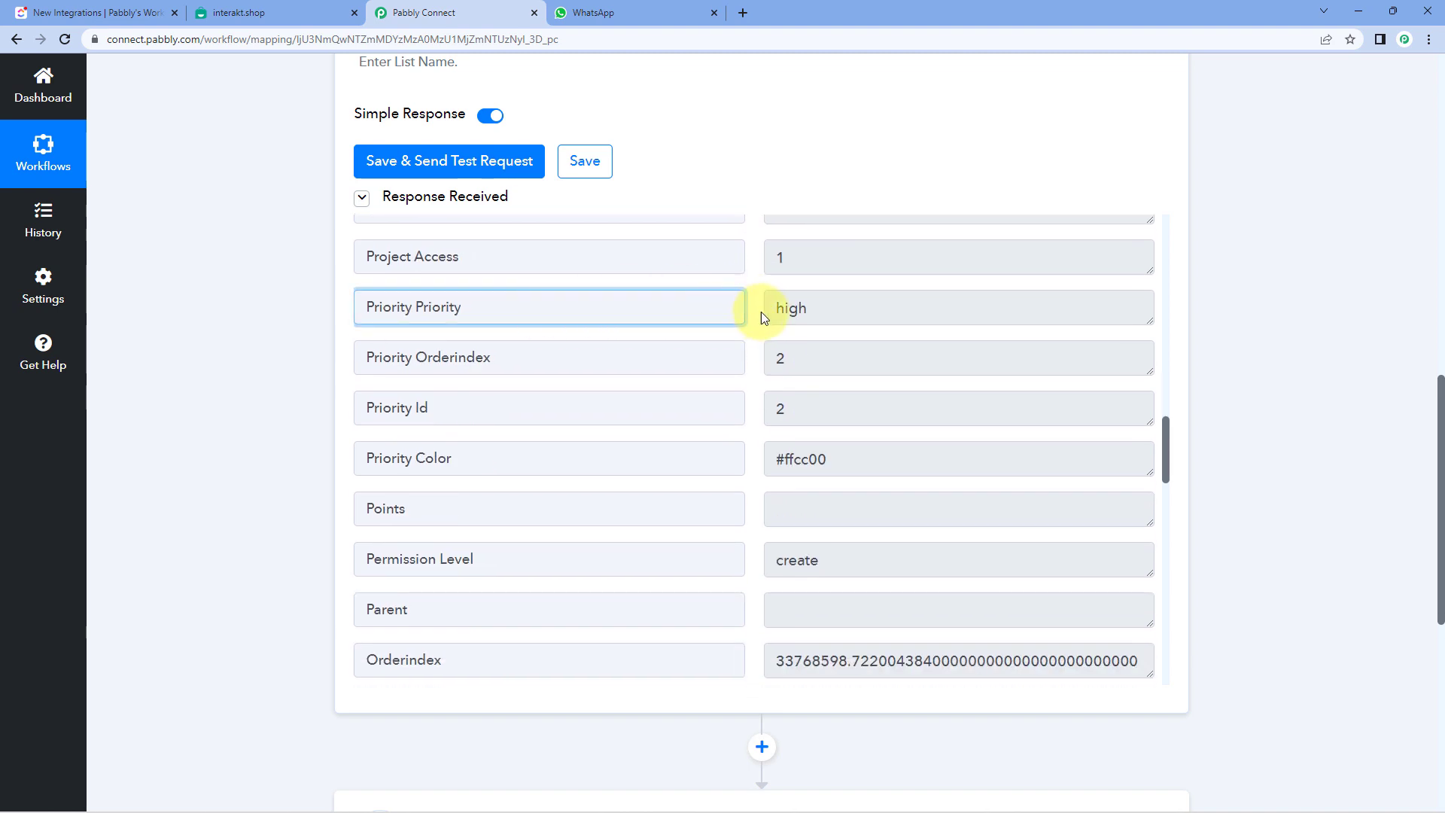
pyautogui.moveTo(809, 311); pyautogui.dragTo(746, 316)
pyautogui.click(752, 312)
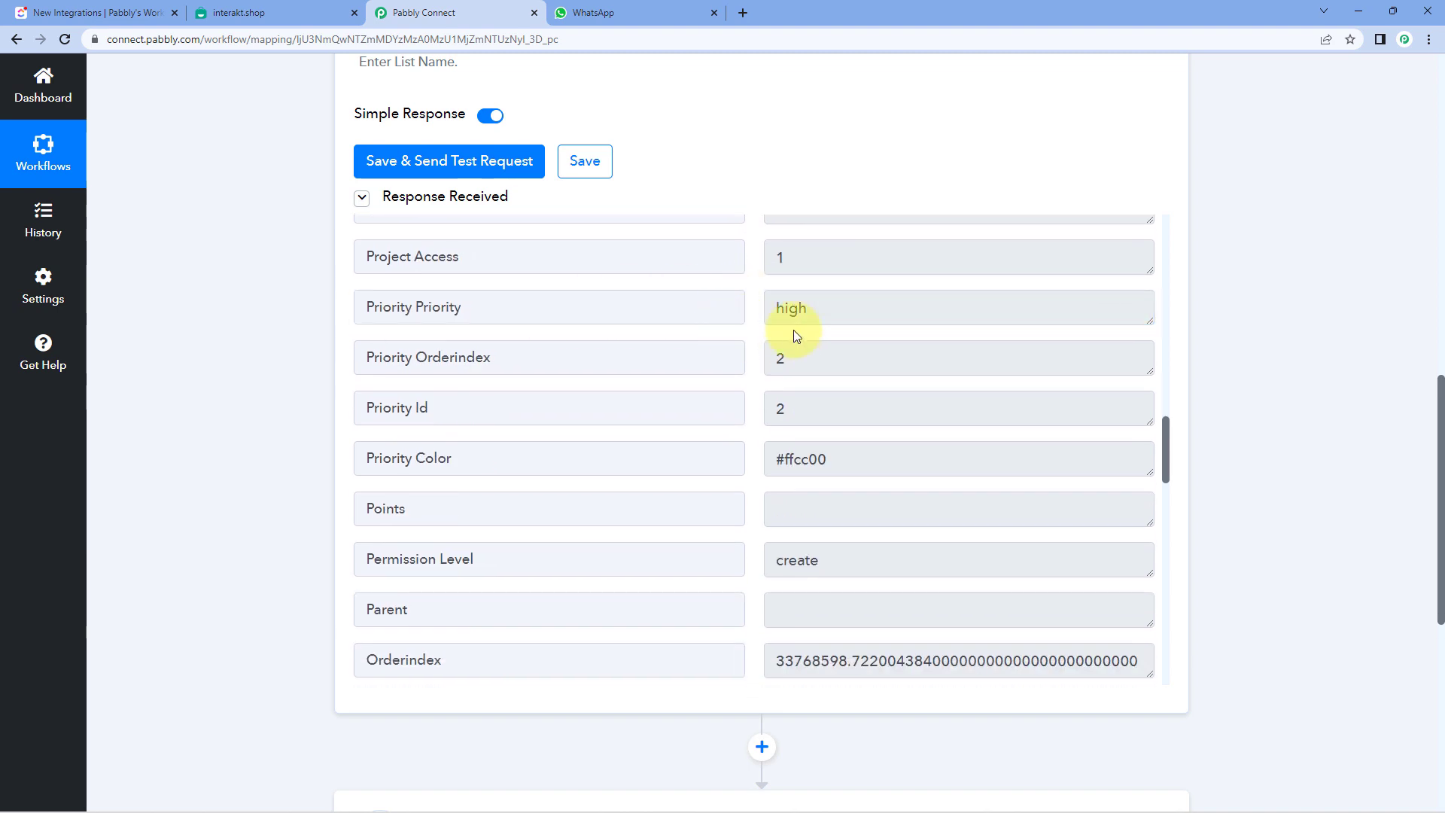
# Examine the priority color and task name in the trigger's received response.
pyautogui.scroll(-1, 748, 316)
pyautogui.moveTo(854, 383); pyautogui.dragTo(740, 385)
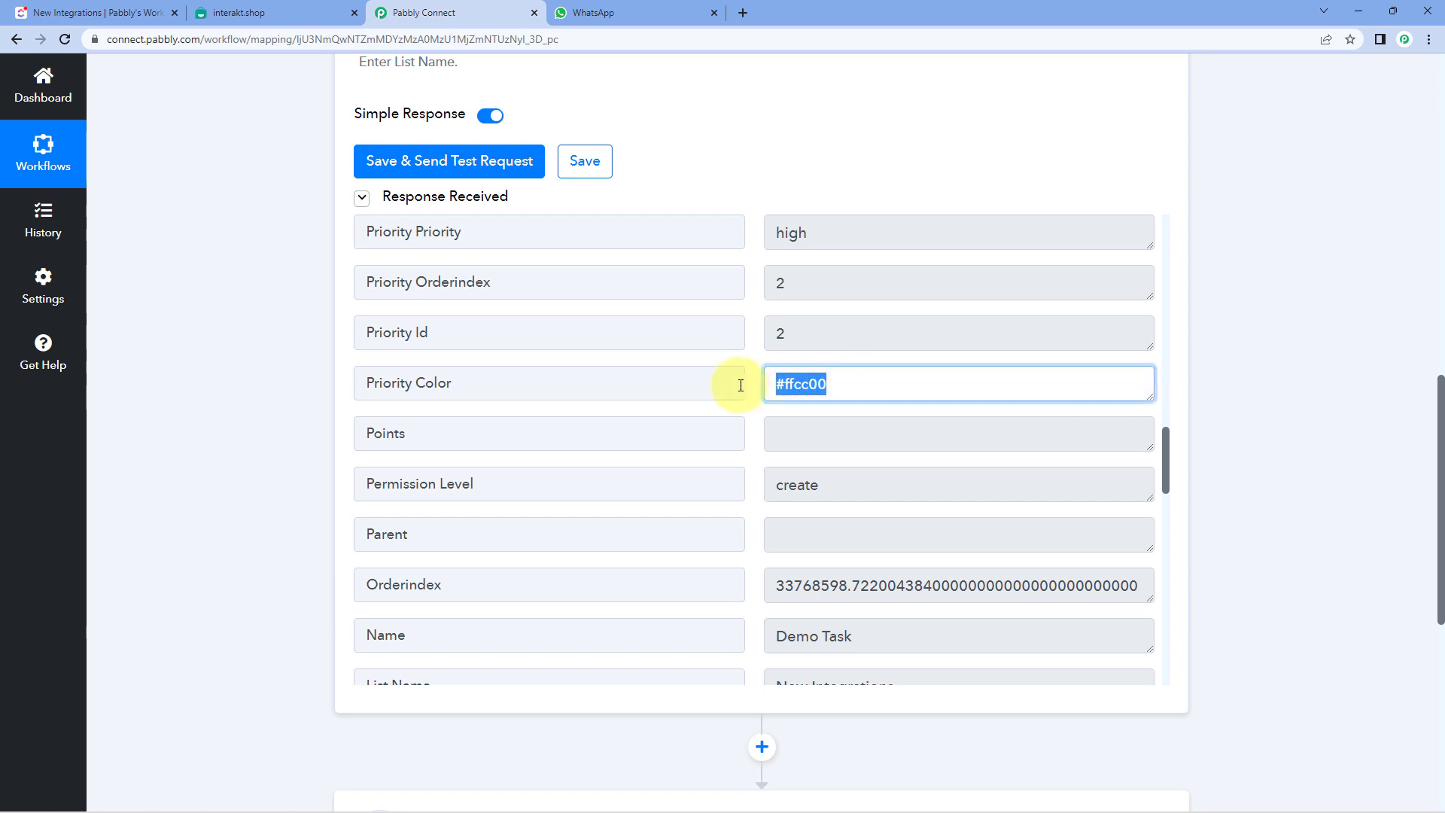
pyautogui.click(756, 404)
pyautogui.scroll(-3, 760, 397)
pyautogui.moveTo(861, 410); pyautogui.dragTo(748, 418)
pyautogui.click(748, 416)
pyautogui.scroll(-5, 749, 413)
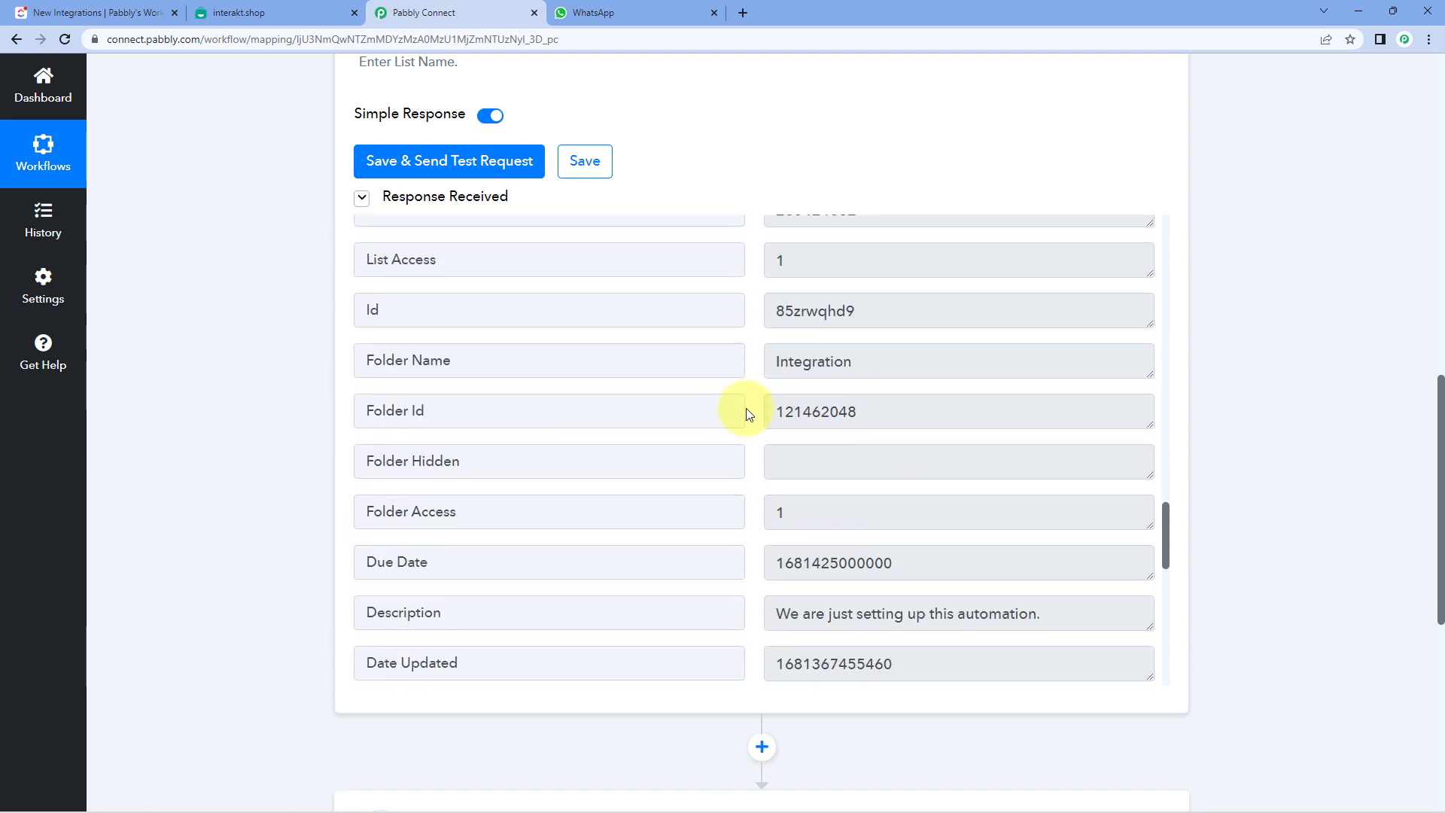
# Examine the format of the Due Date value in the trigger's received response.
pyautogui.tripleClick(434, 486)
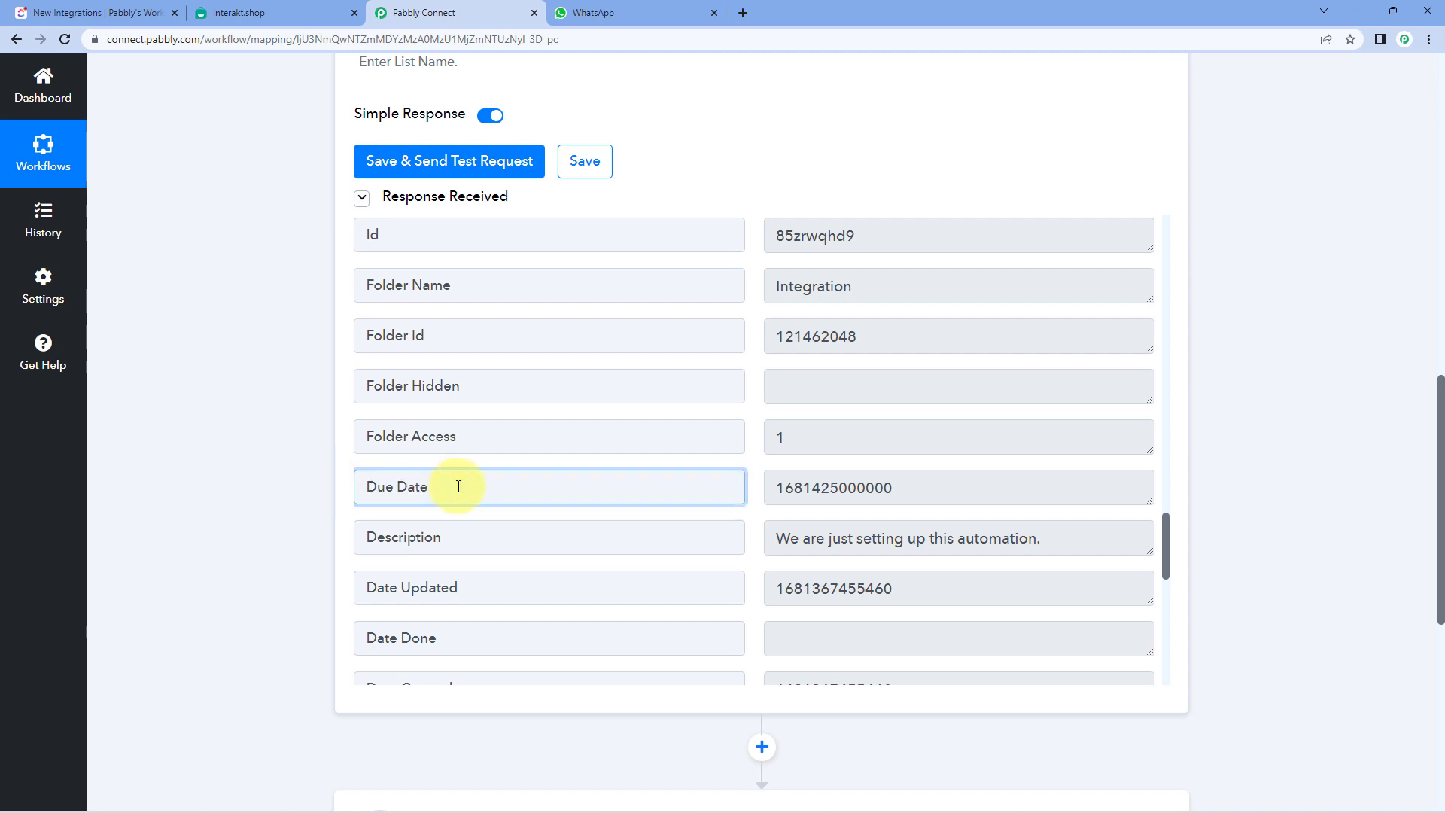
pyautogui.moveTo(774, 487); pyautogui.dragTo(935, 477)
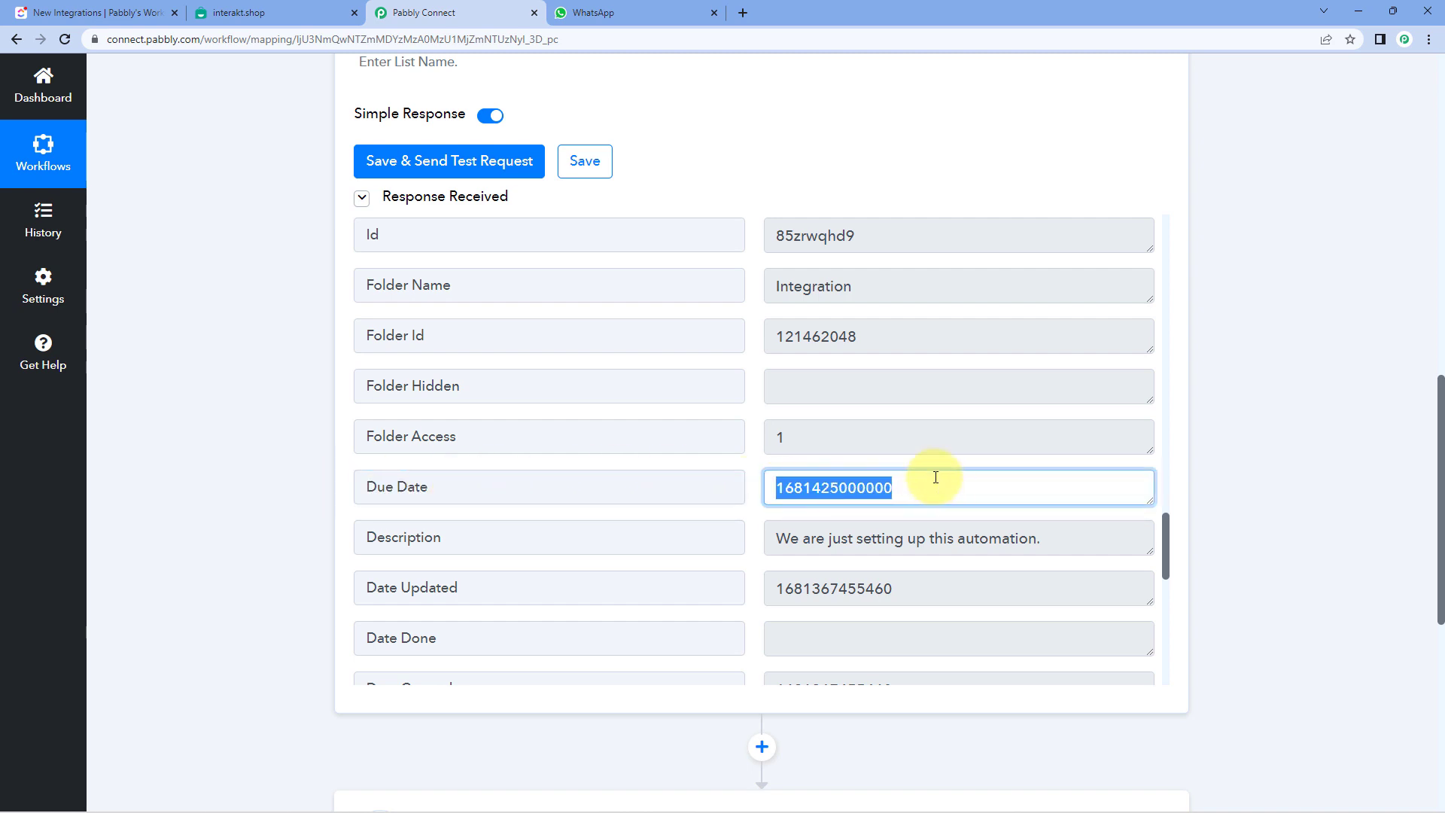
pyautogui.click(749, 450)
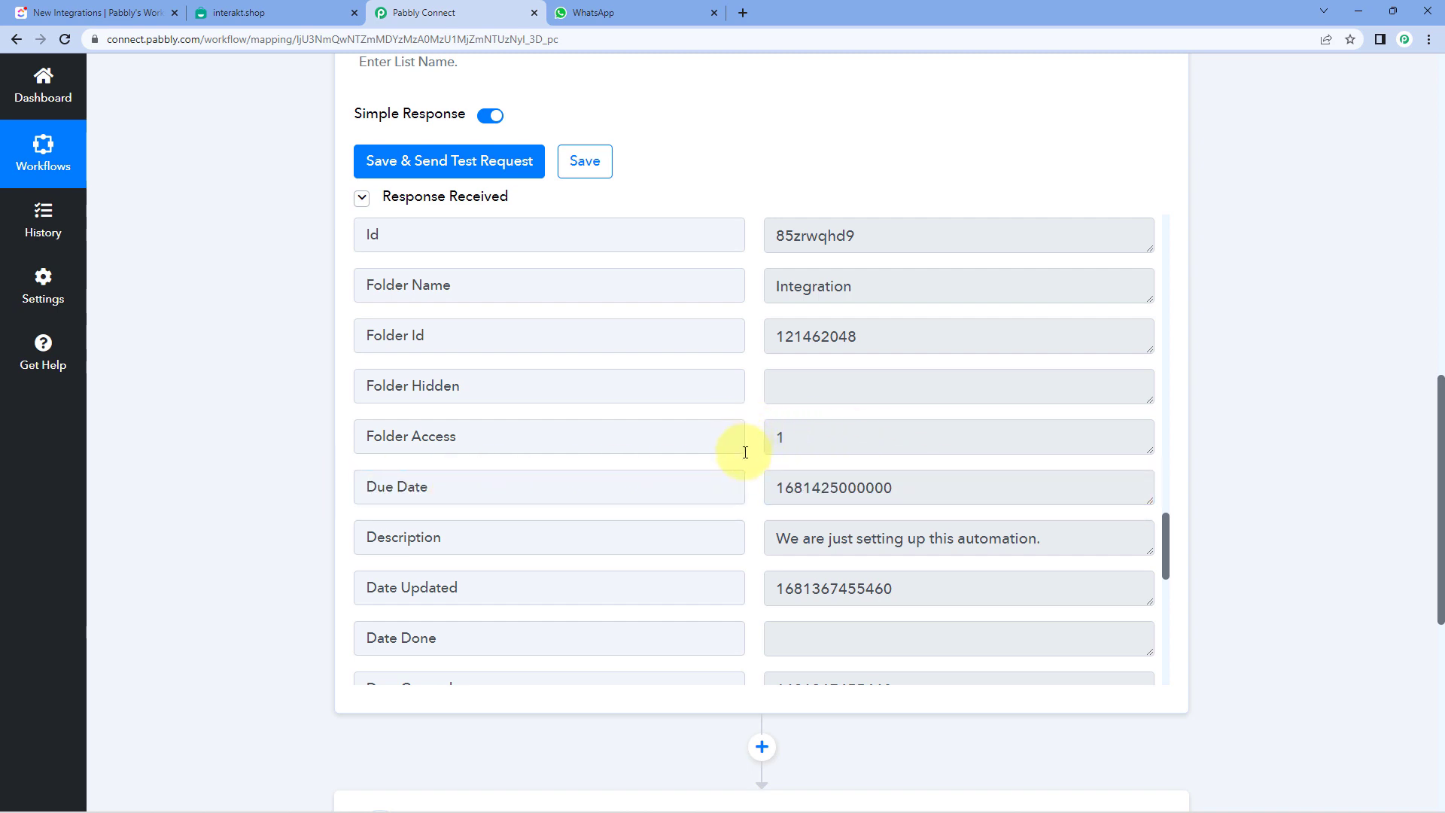
pyautogui.scroll(-1, 745, 452)
pyautogui.moveTo(779, 419); pyautogui.dragTo(919, 413)
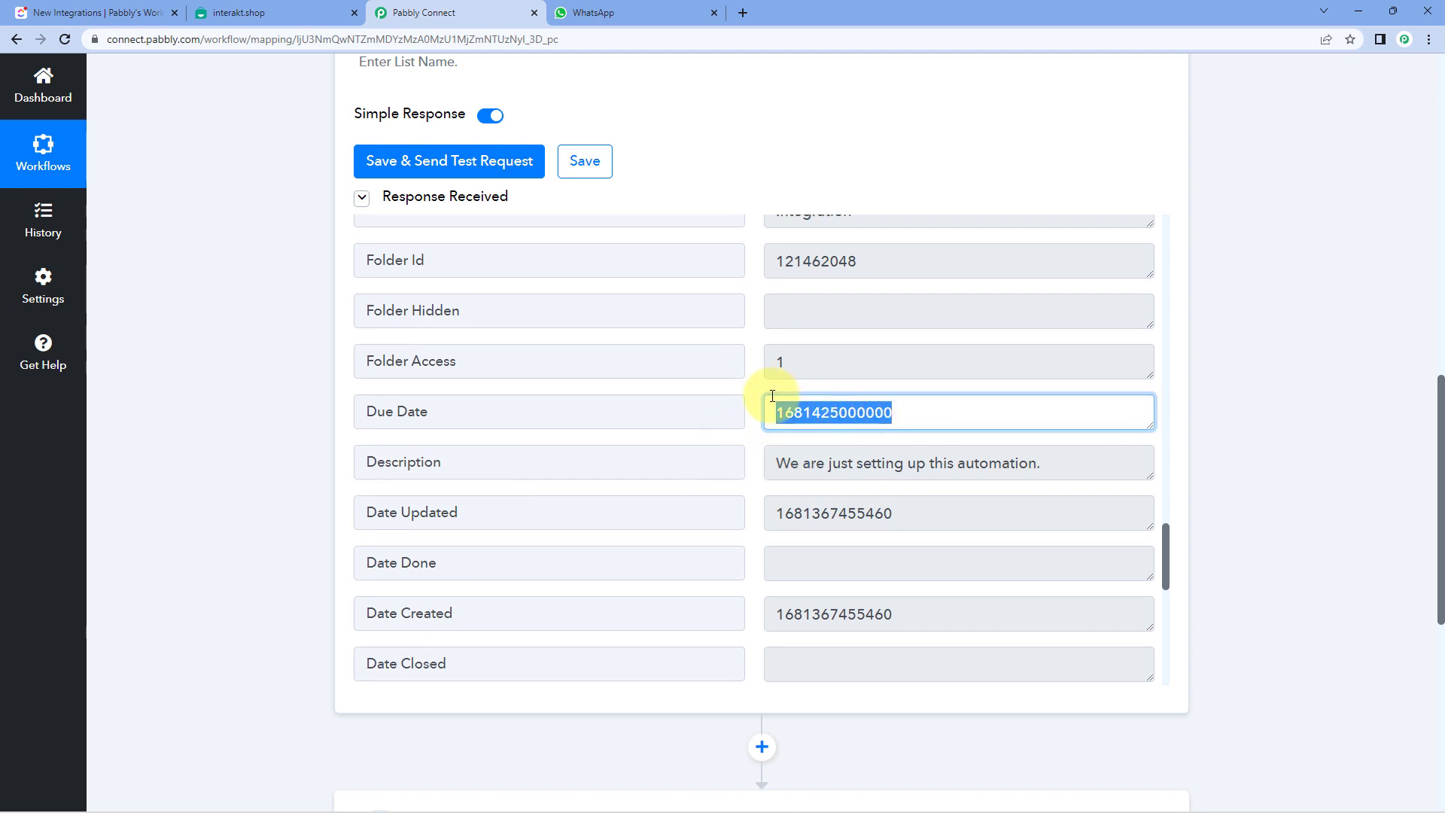
pyautogui.click(749, 389)
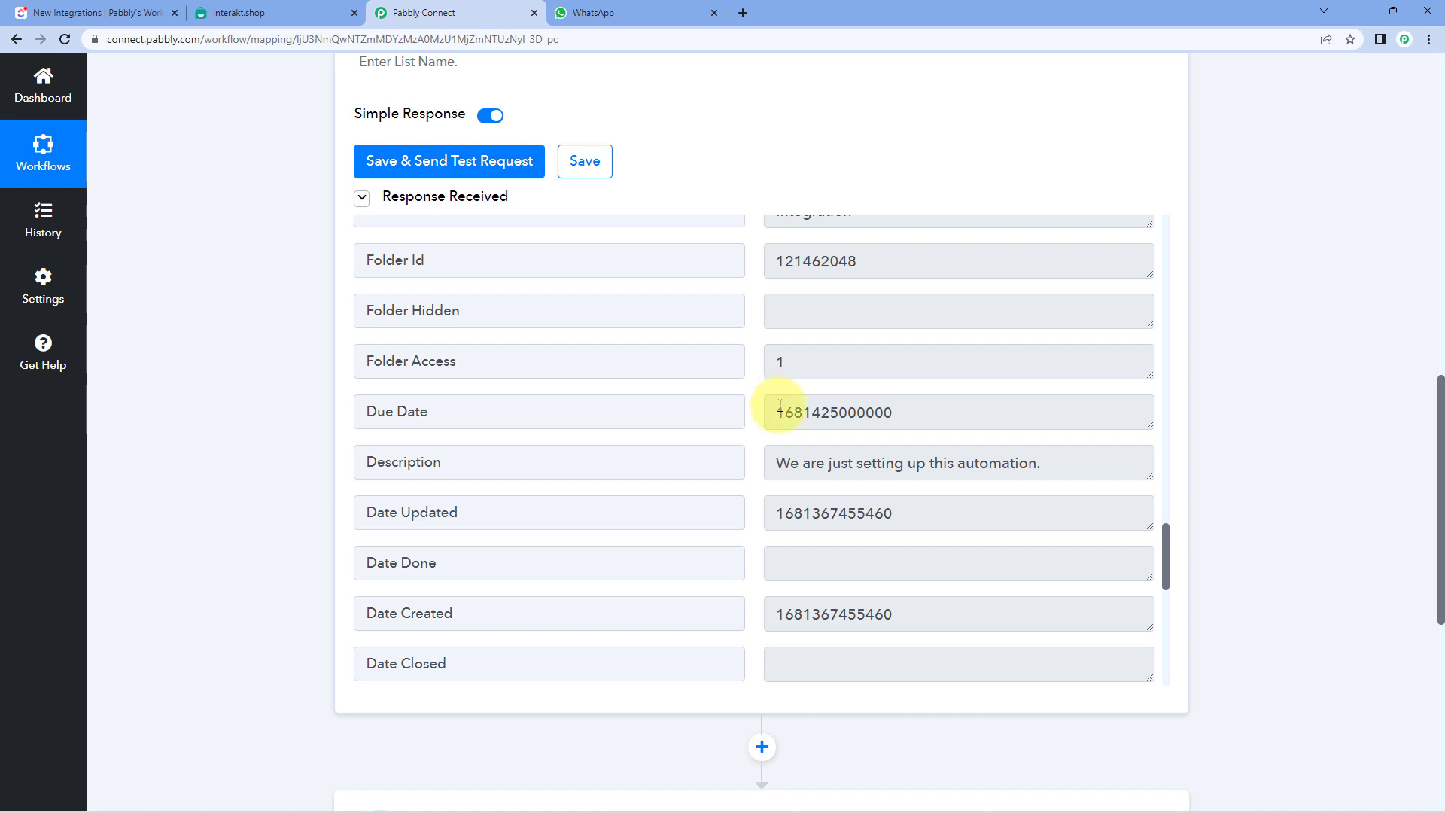
pyautogui.moveTo(780, 410); pyautogui.dragTo(913, 391)
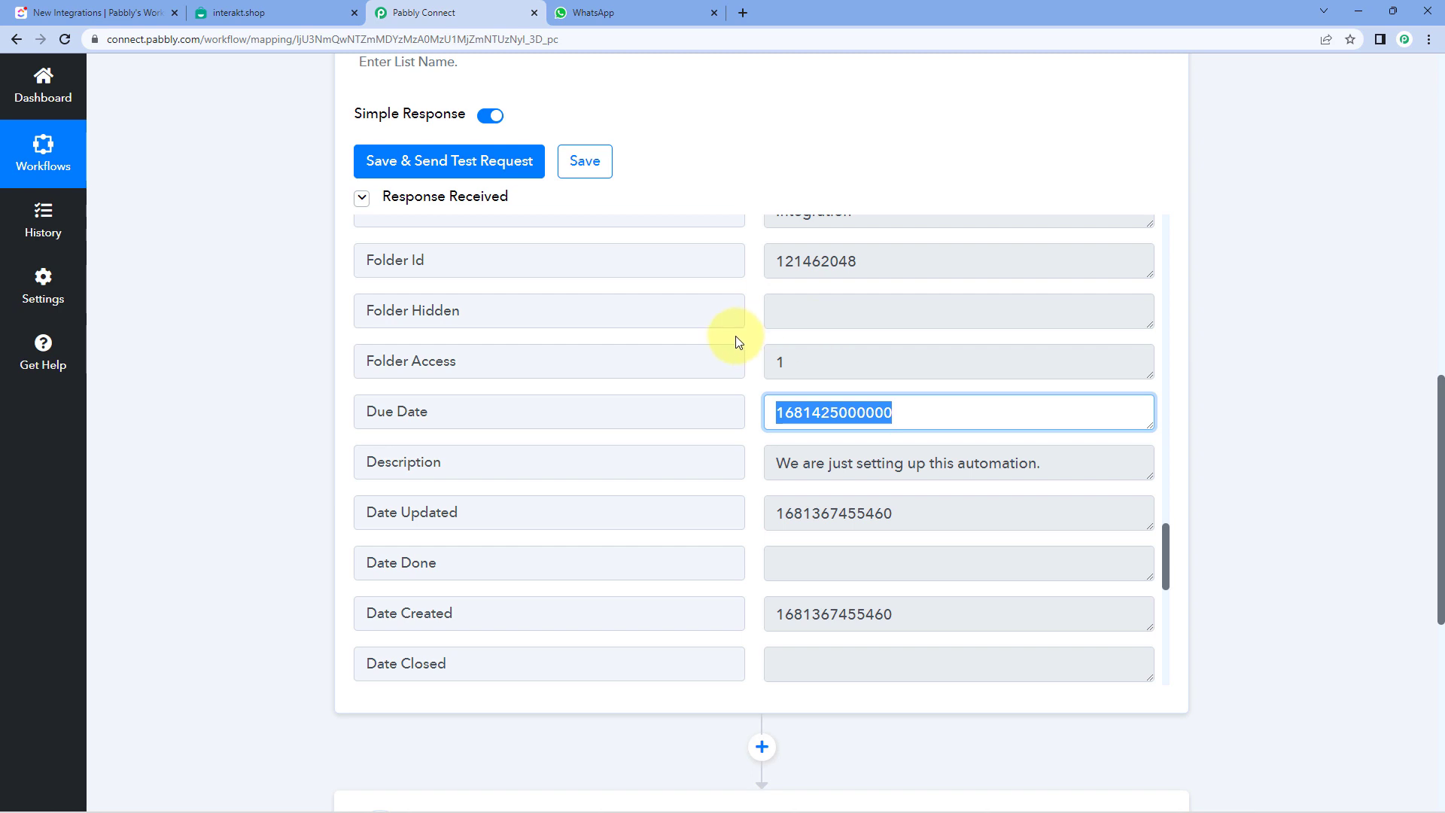
pyautogui.scroll(-1, 739, 354)
pyautogui.click(745, 372)
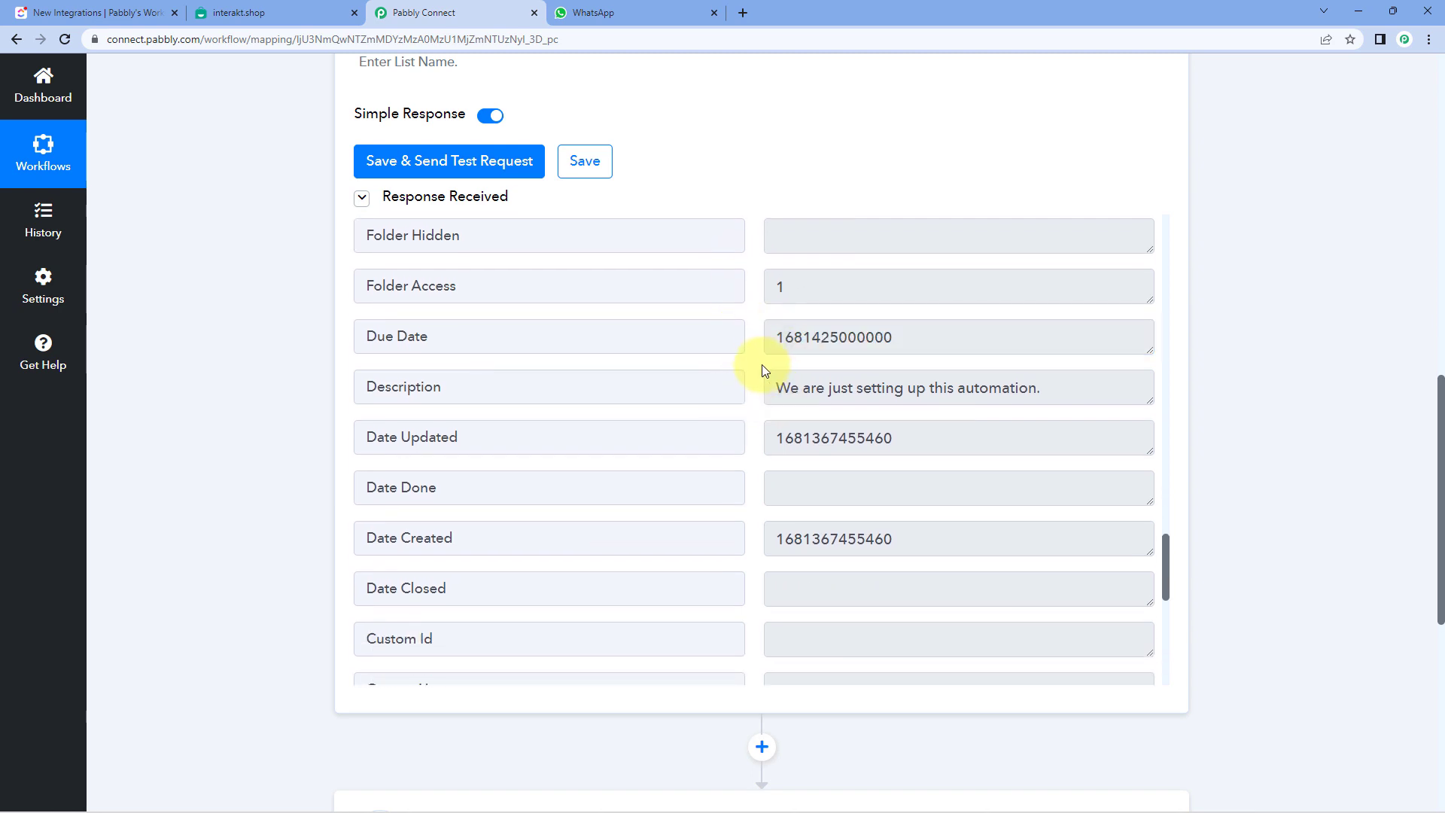
pyautogui.scroll(-1, 753, 350)
# Review the whole trigger response again from its first field down to the due date.
pyautogui.scroll(15, 748, 346)
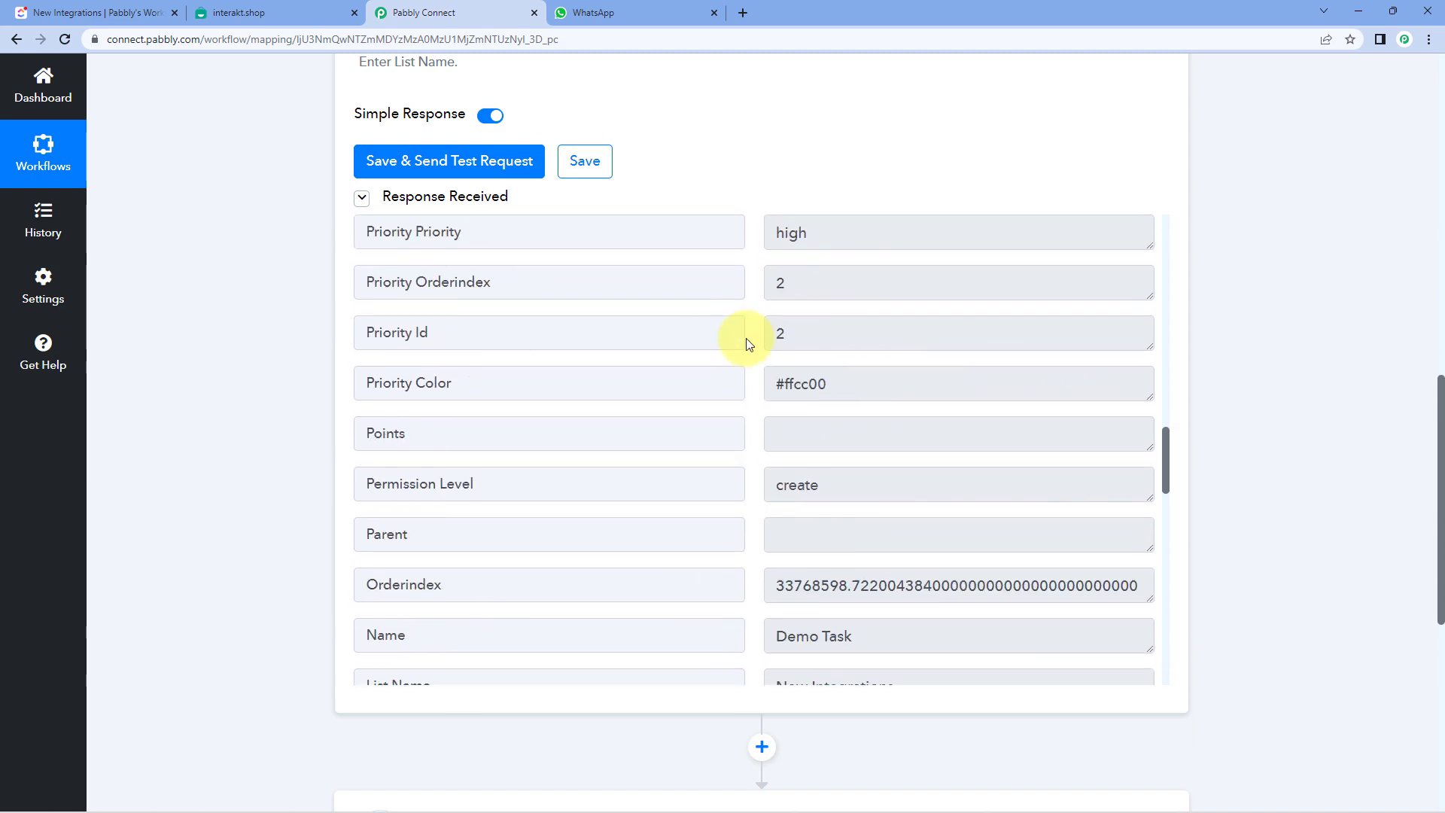
pyautogui.scroll(15, 747, 343)
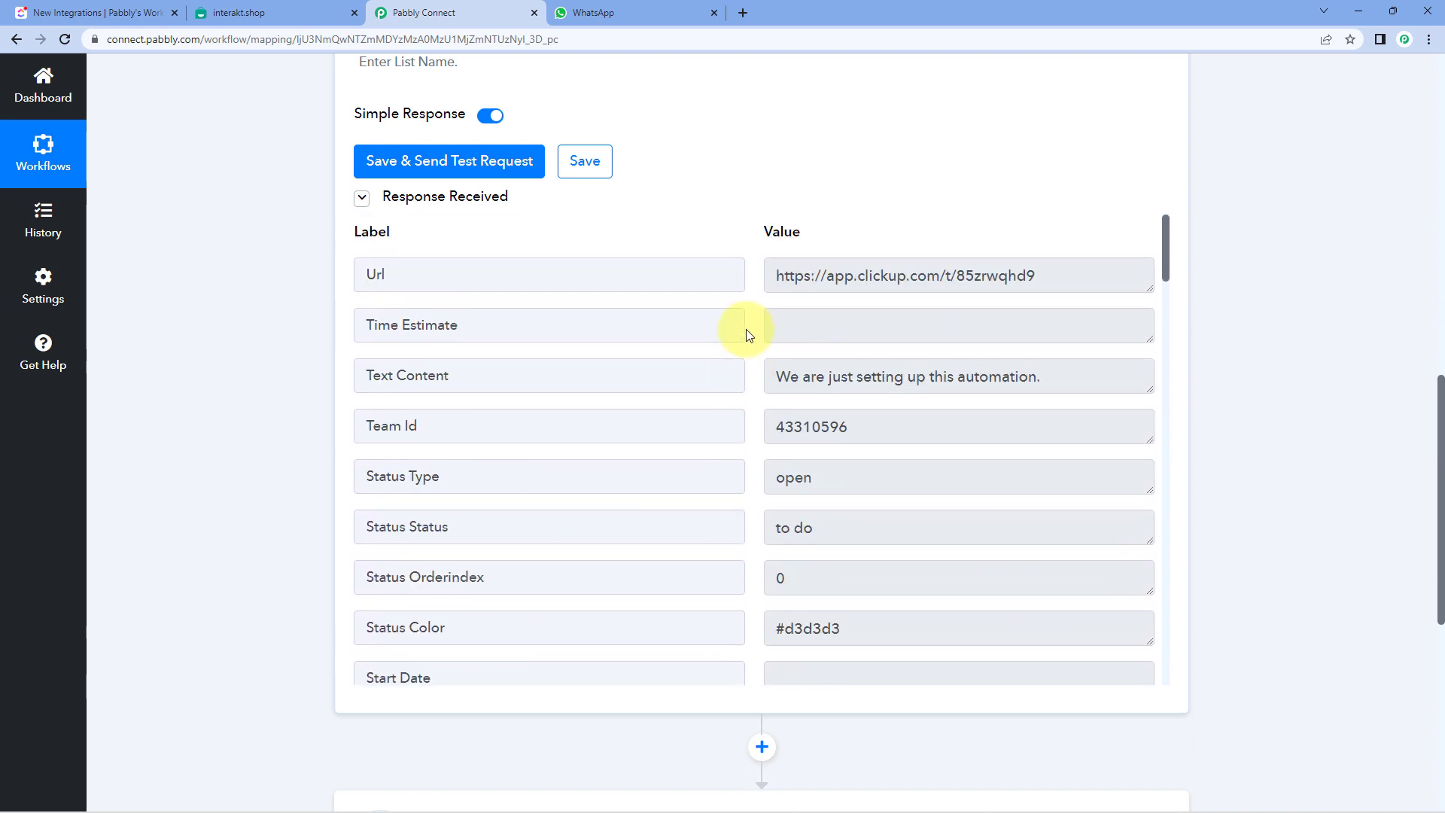
pyautogui.scroll(-1, 738, 181)
pyautogui.scroll(-10, 753, 277)
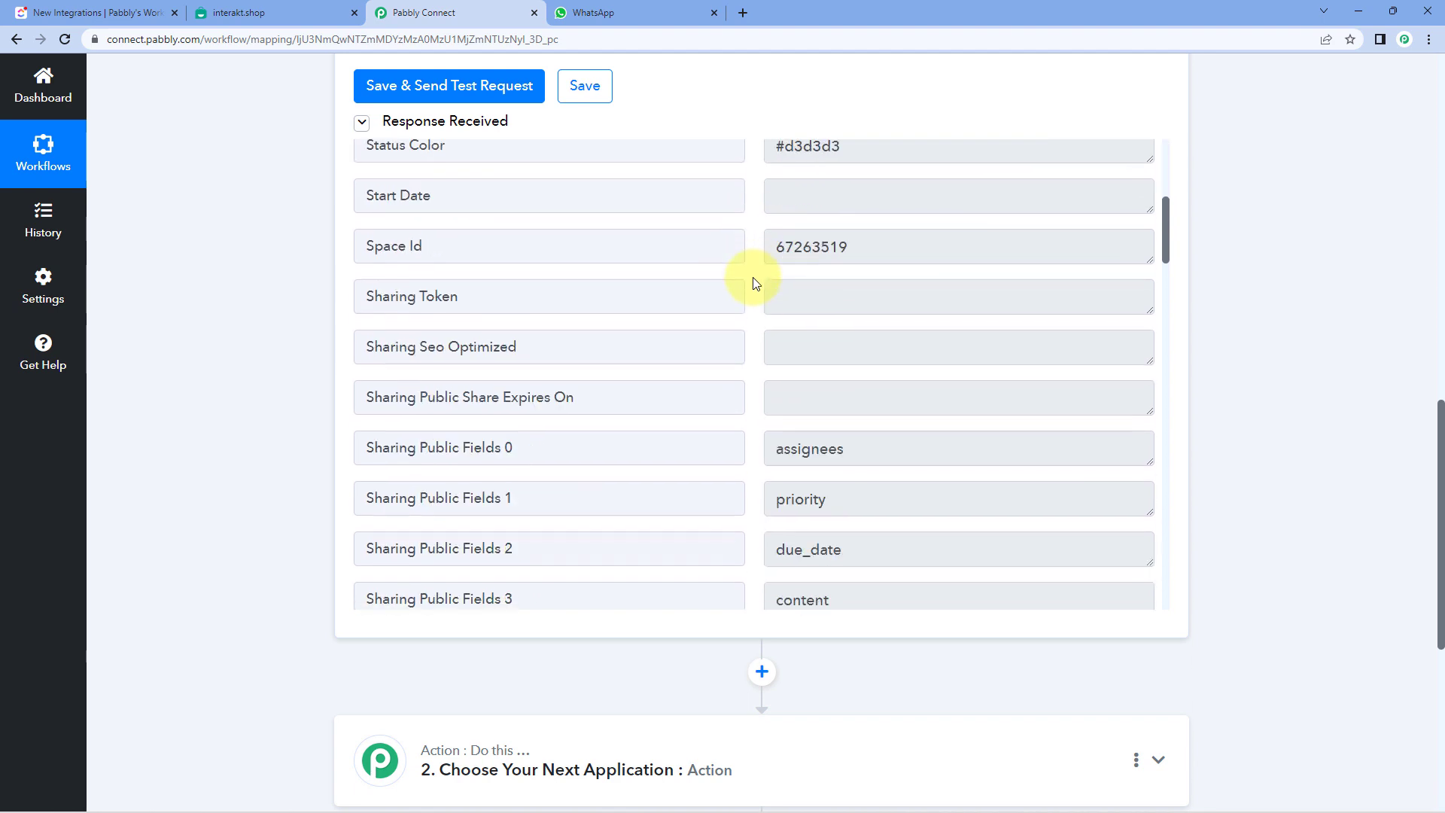
pyautogui.scroll(-14, 752, 277)
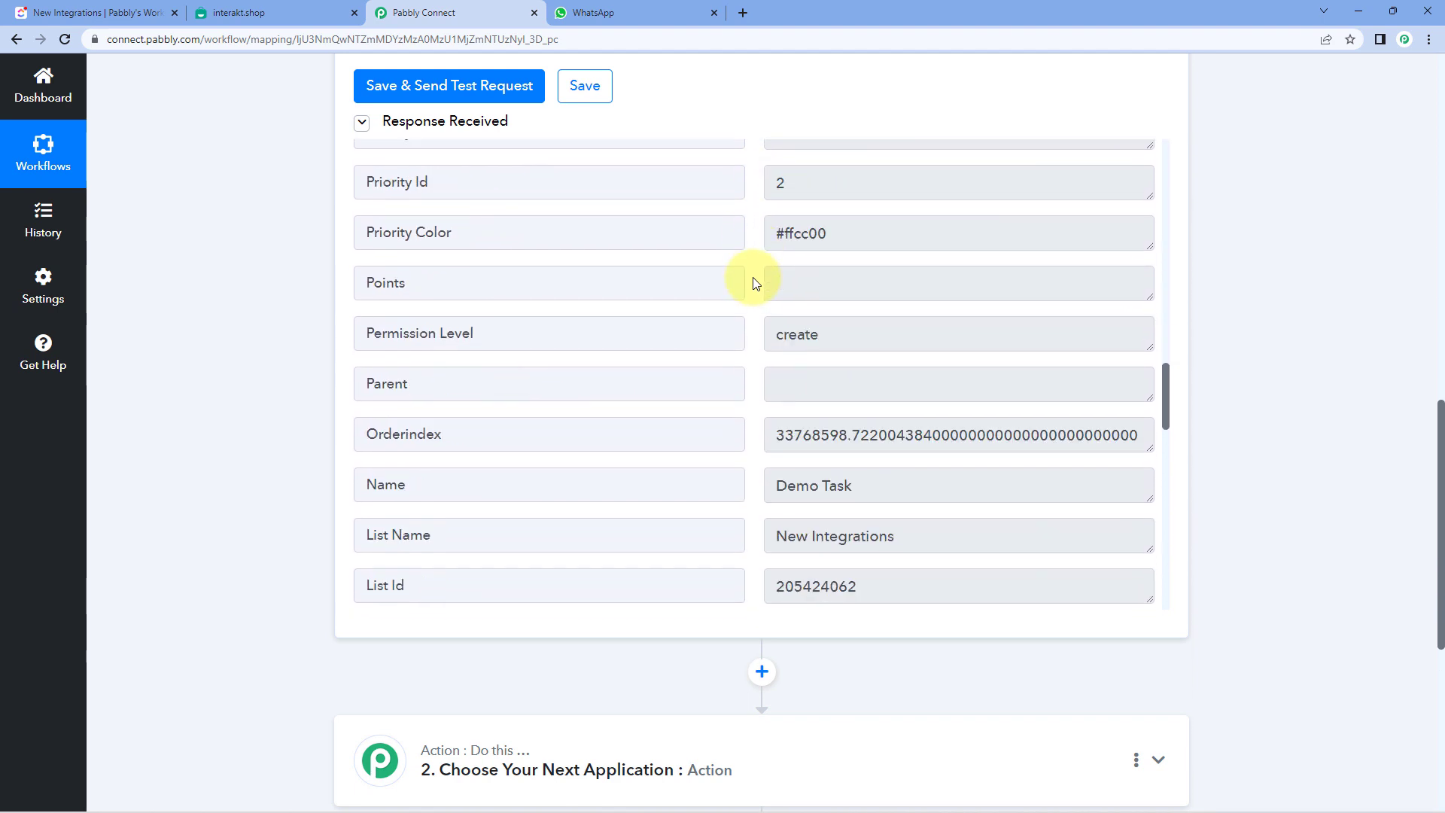
pyautogui.scroll(-9, 753, 283)
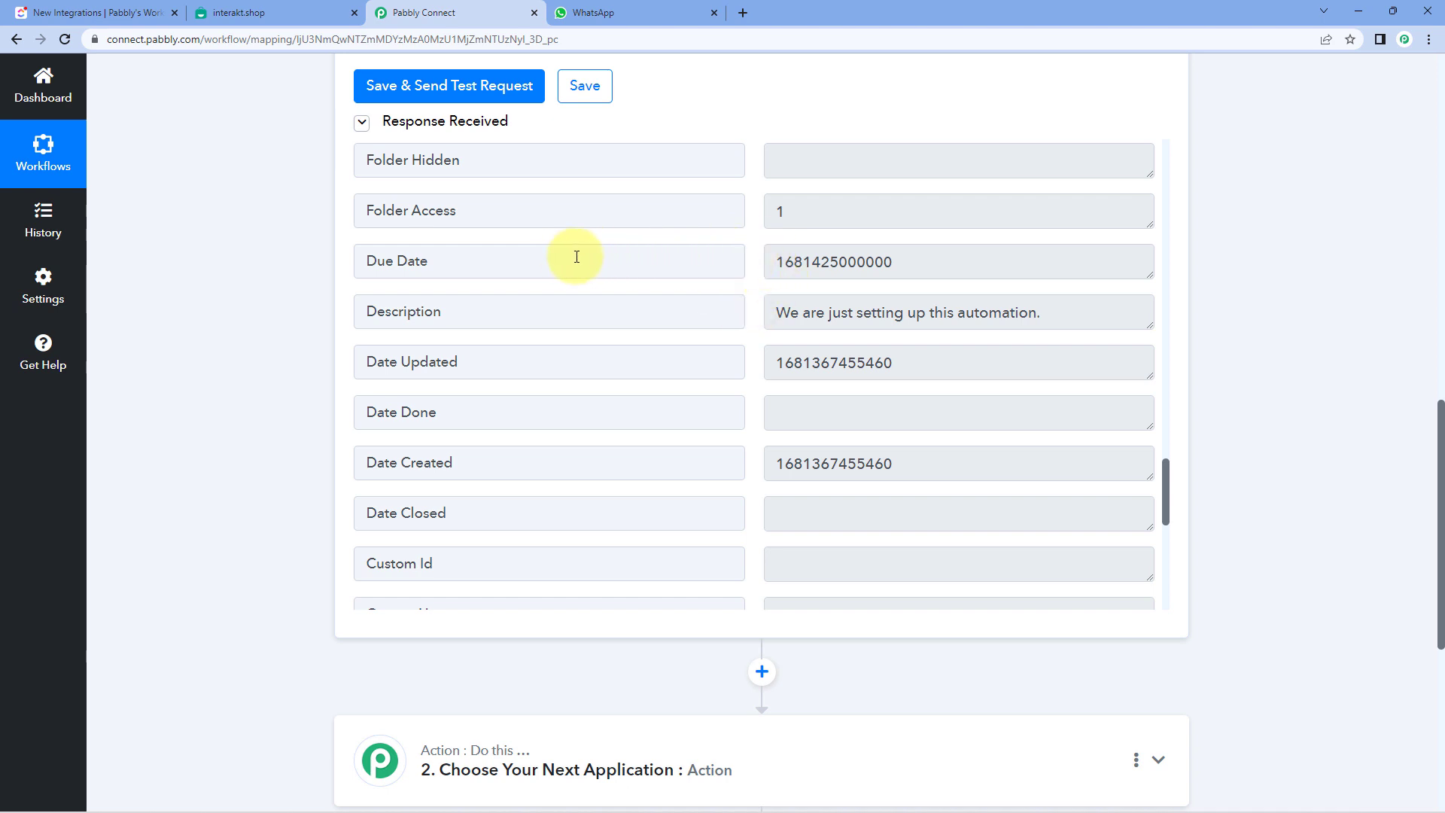
pyautogui.doubleClick(769, 262)
pyautogui.click(750, 236)
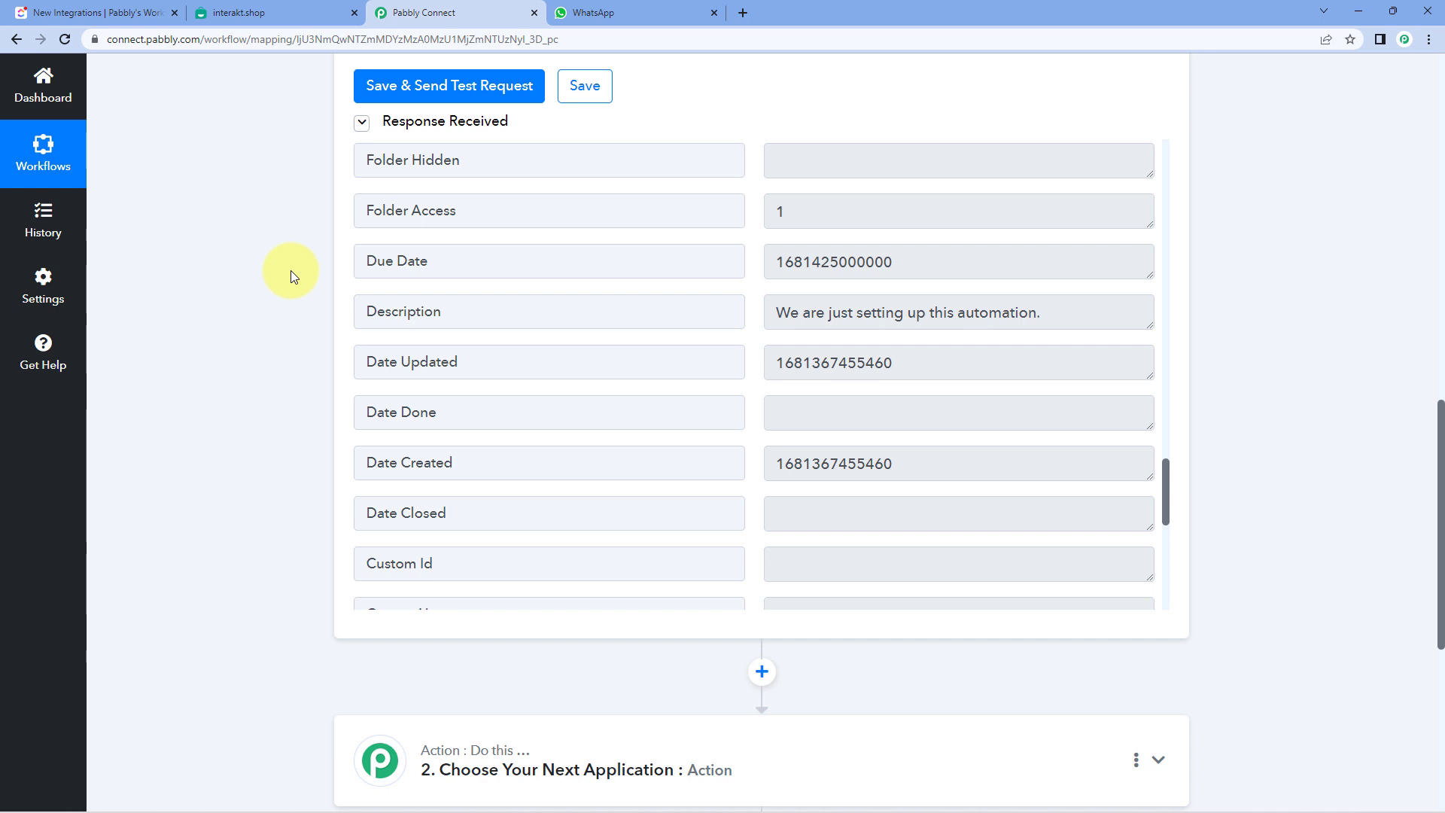
# Search the apps for "Date" and choose Date/Time Formatter by Pabbly as the workflow's second step.
pyautogui.scroll(-3, 308, 335)
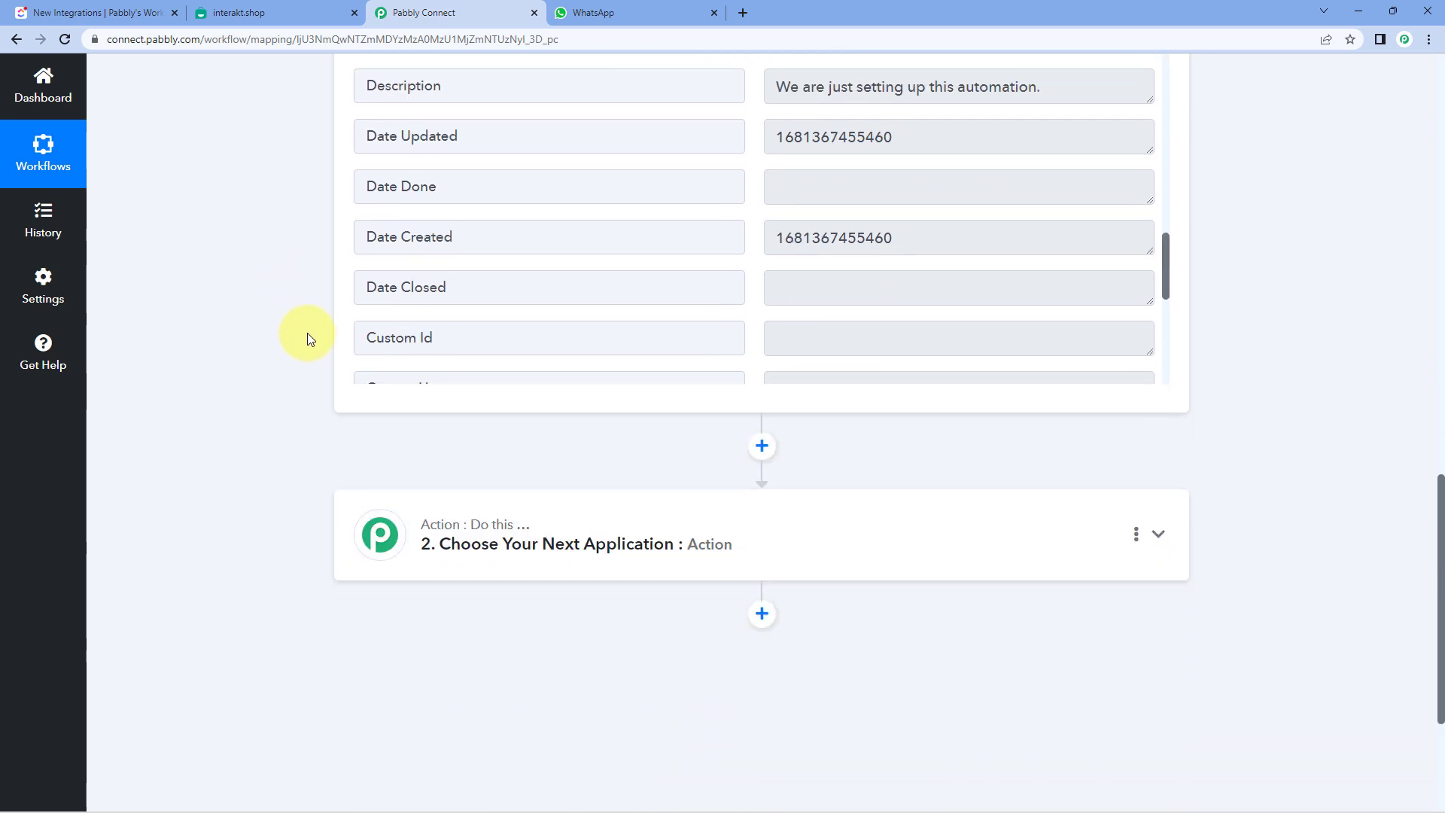
pyautogui.scroll(-3, 308, 339)
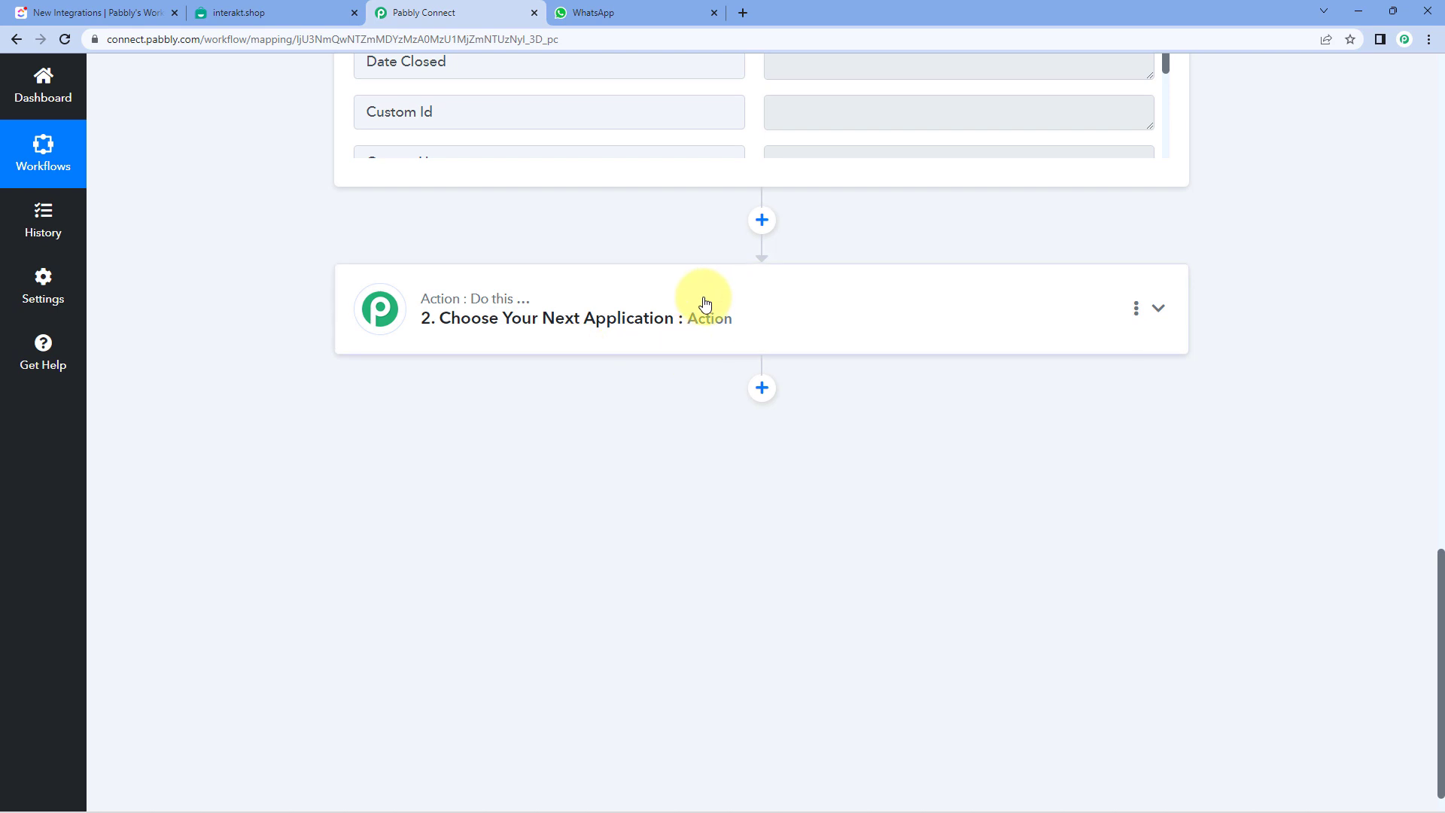
pyautogui.click(704, 303)
pyautogui.scroll(-1, 313, 339)
pyautogui.click(436, 334)
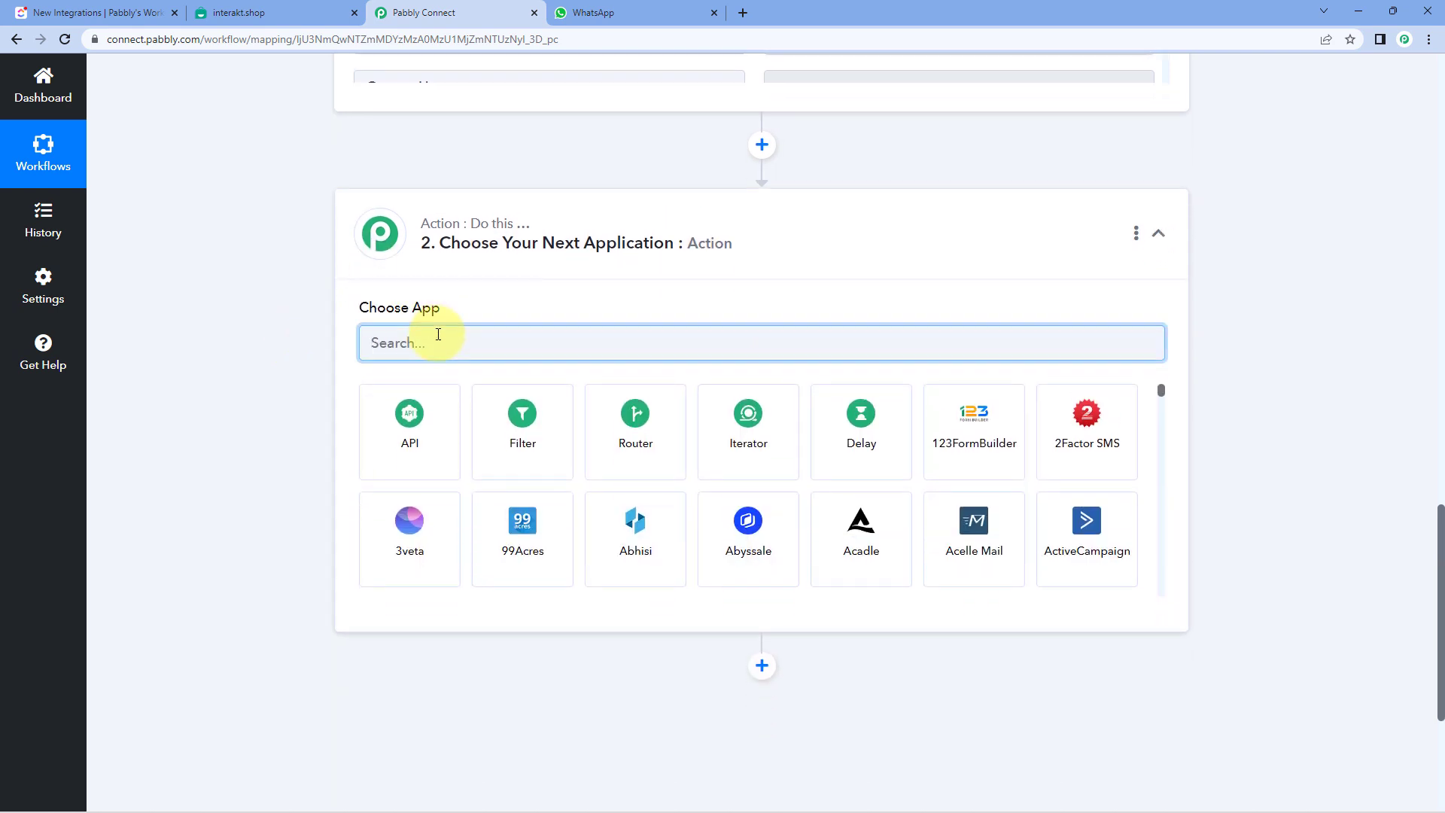
pyautogui.write('Date')
pyautogui.click(435, 427)
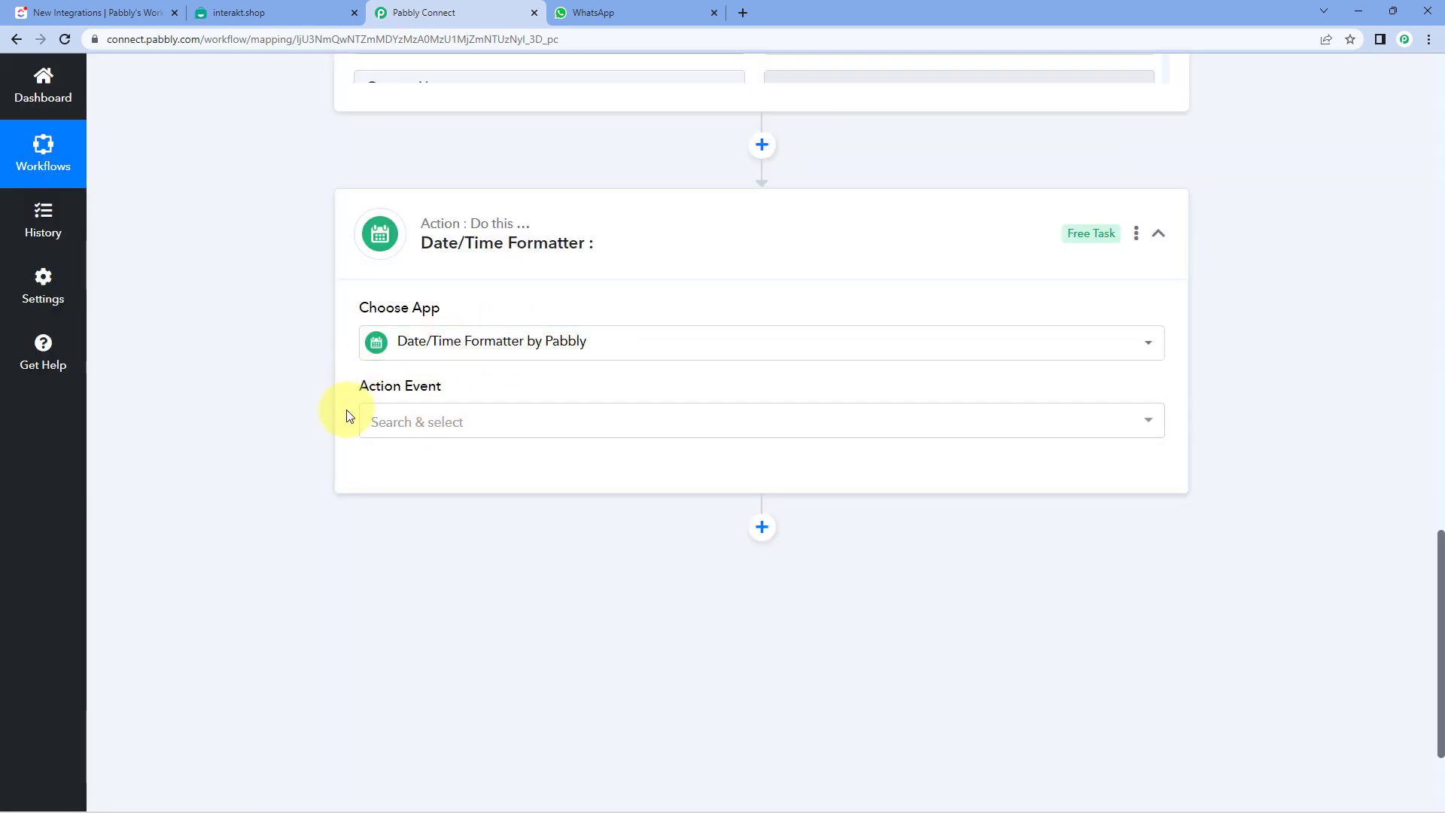
# Set the formatter's action event to Format Date with Time Zone and connect it.
pyautogui.click(522, 425)
pyautogui.scroll(-2, 291, 451)
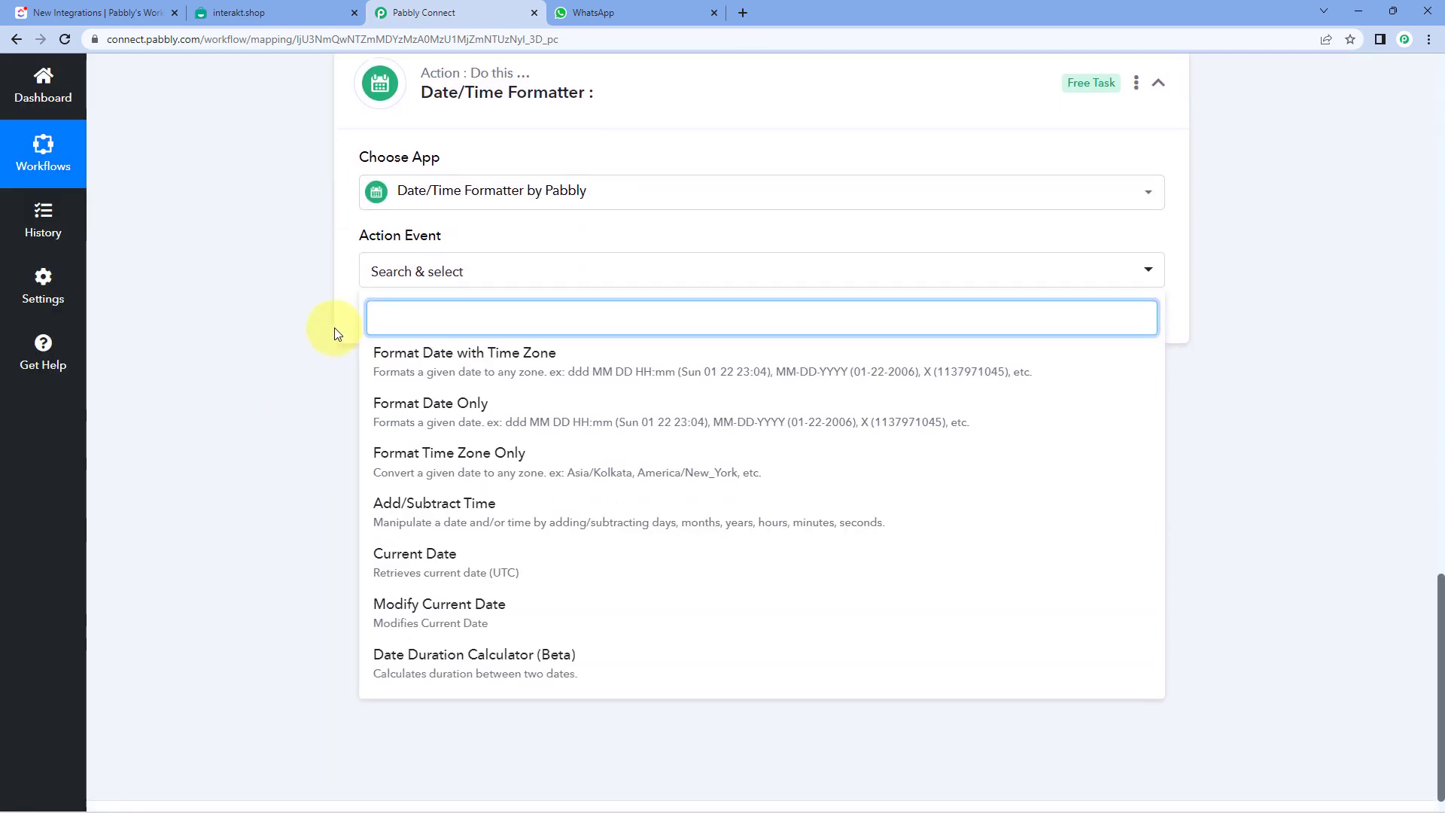
pyautogui.click(584, 362)
pyautogui.click(389, 333)
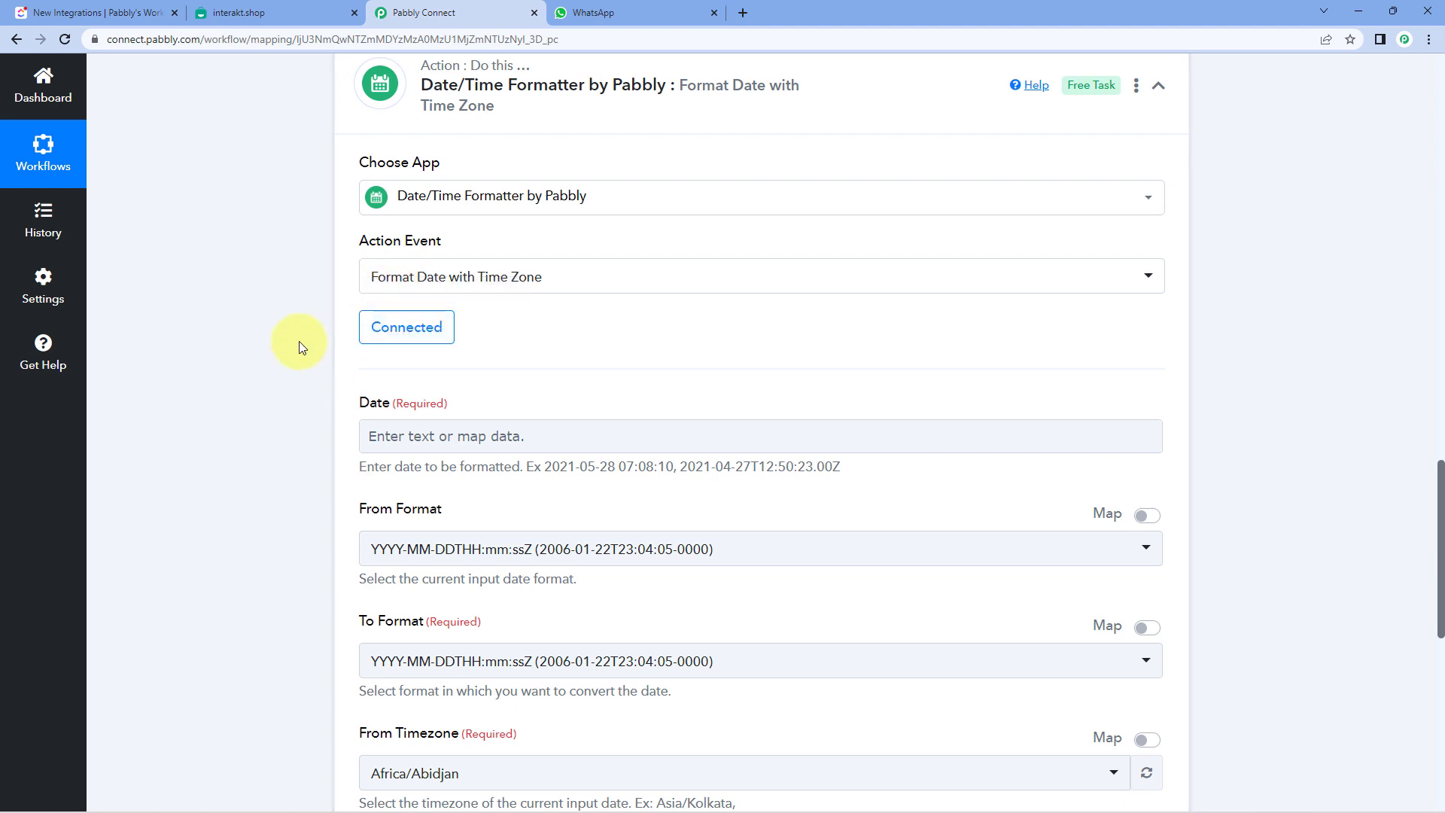
# Look over the formatter's date fields, and compare the trigger response's due date with the demo task's due date in ClickUp.
pyautogui.scroll(-1, 493, 325)
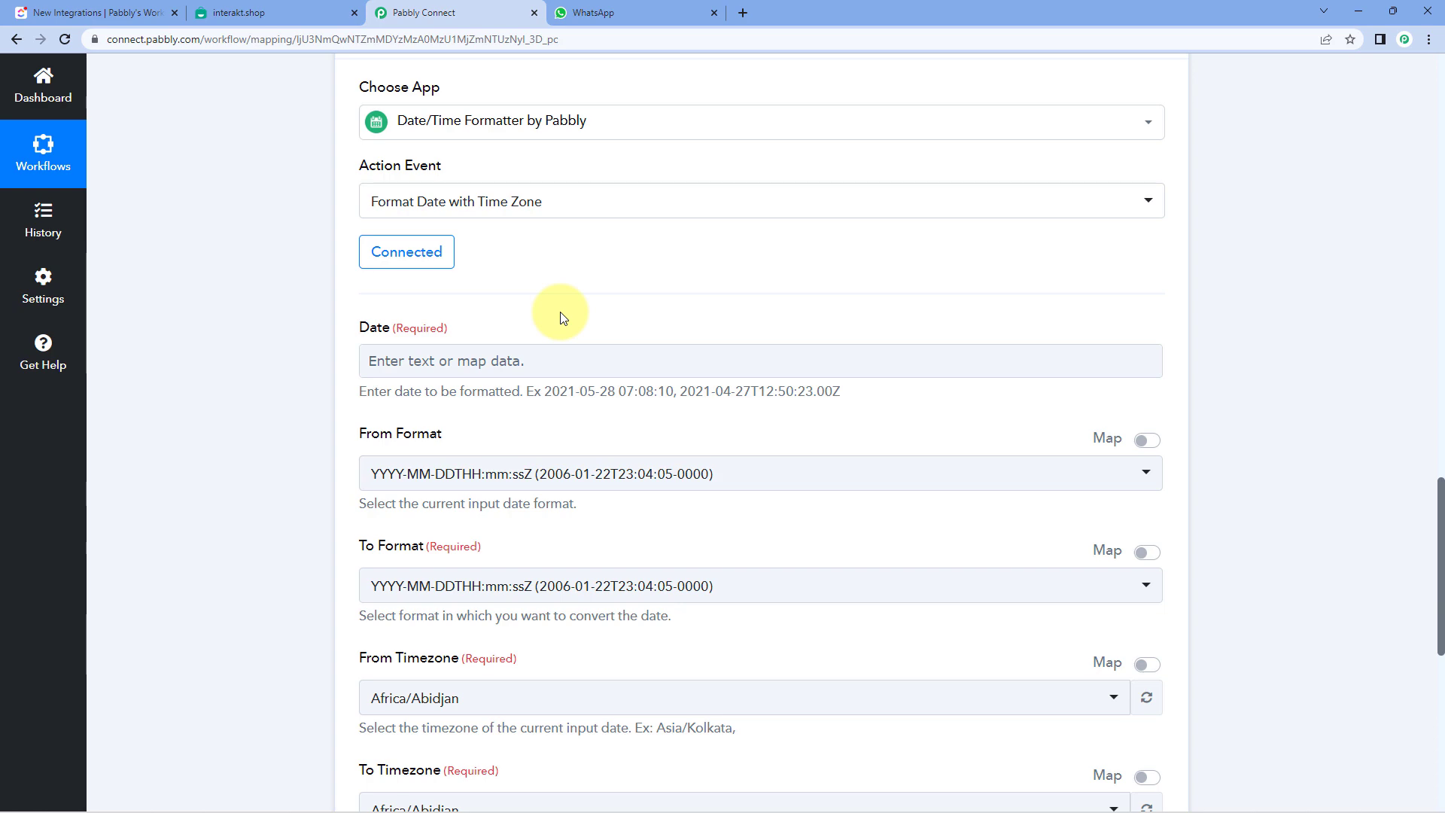
pyautogui.scroll(10, 580, 322)
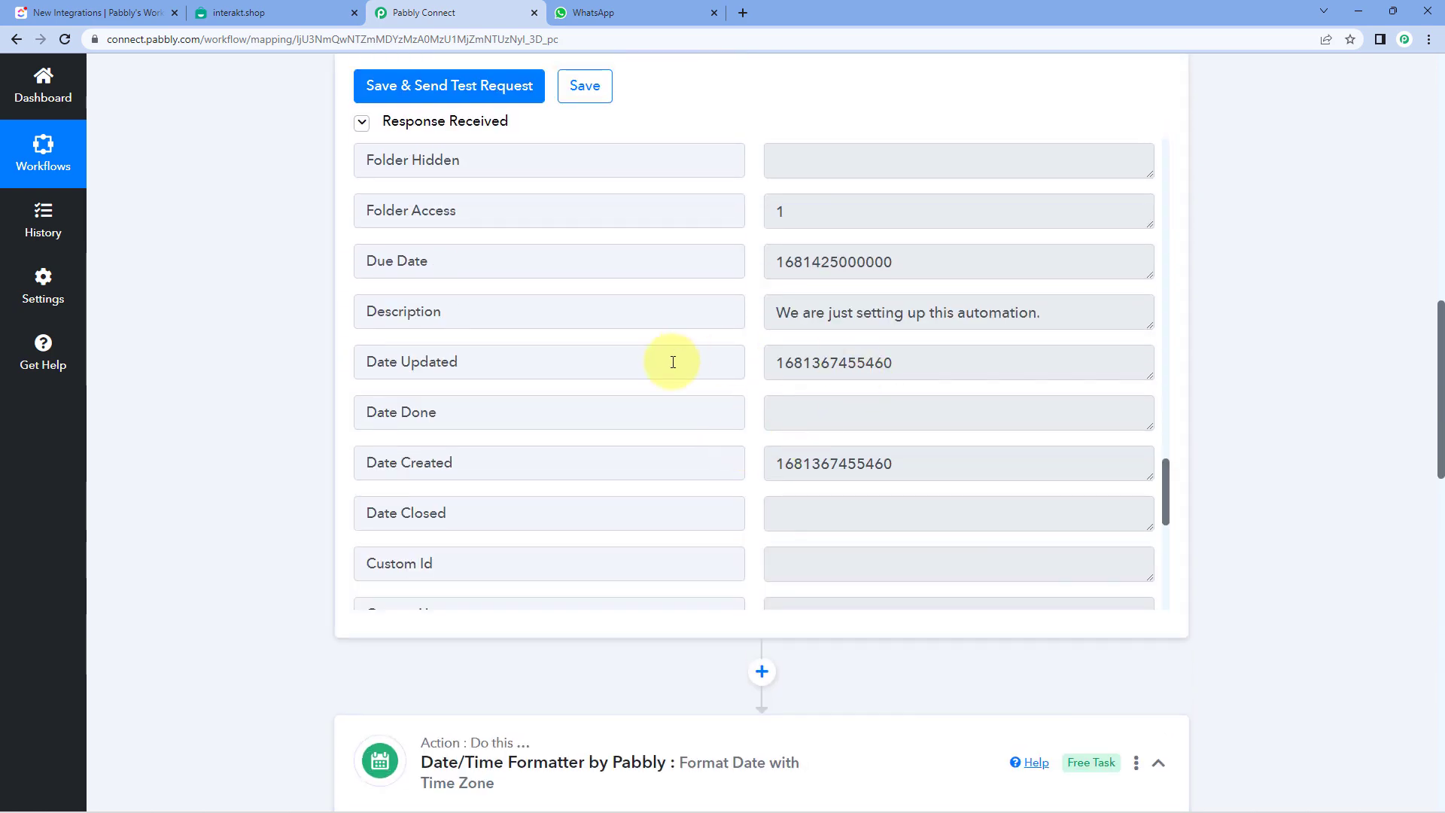
pyautogui.scroll(1, 672, 362)
pyautogui.moveTo(775, 337); pyautogui.dragTo(945, 348)
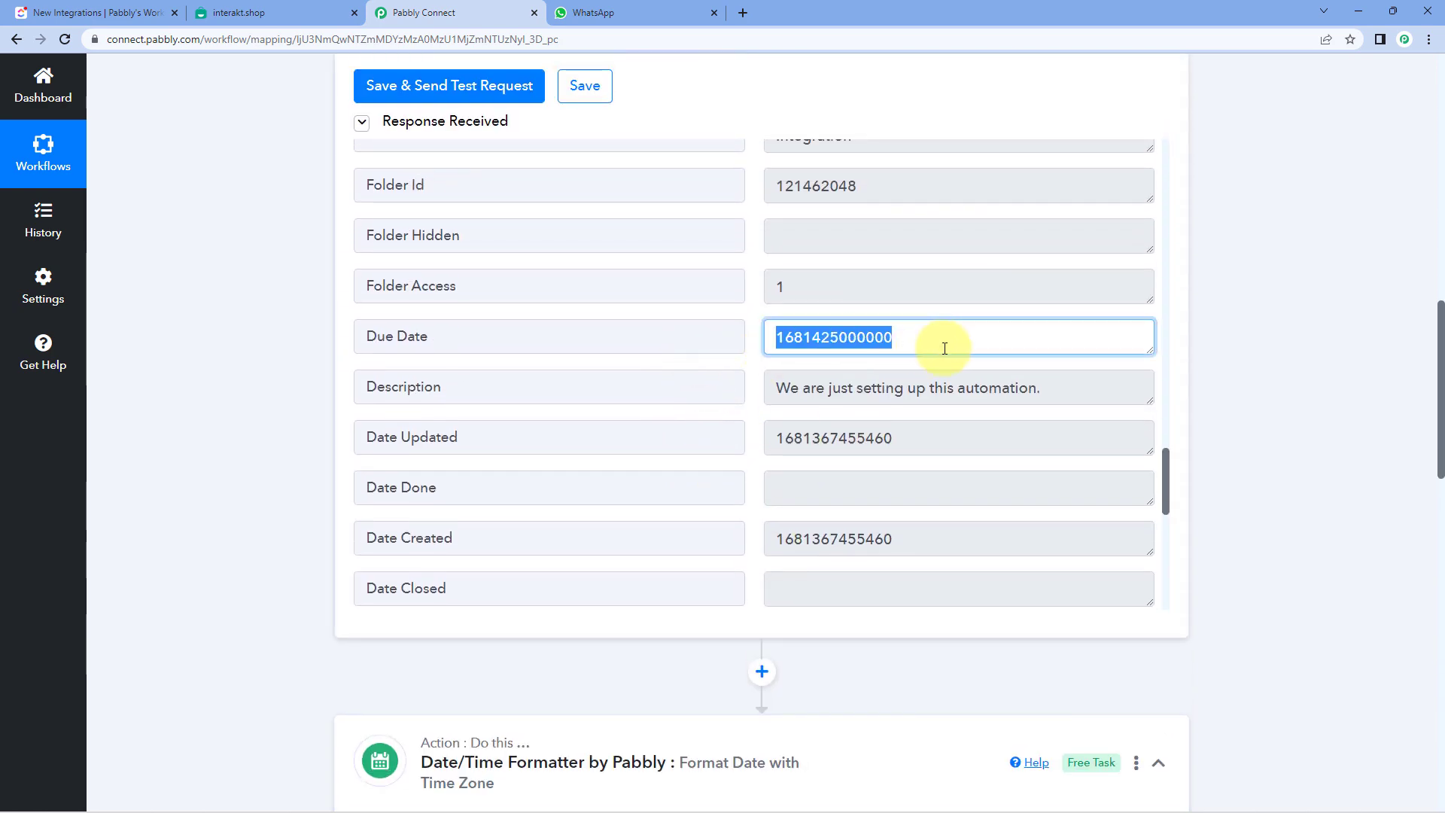
pyautogui.click(931, 340)
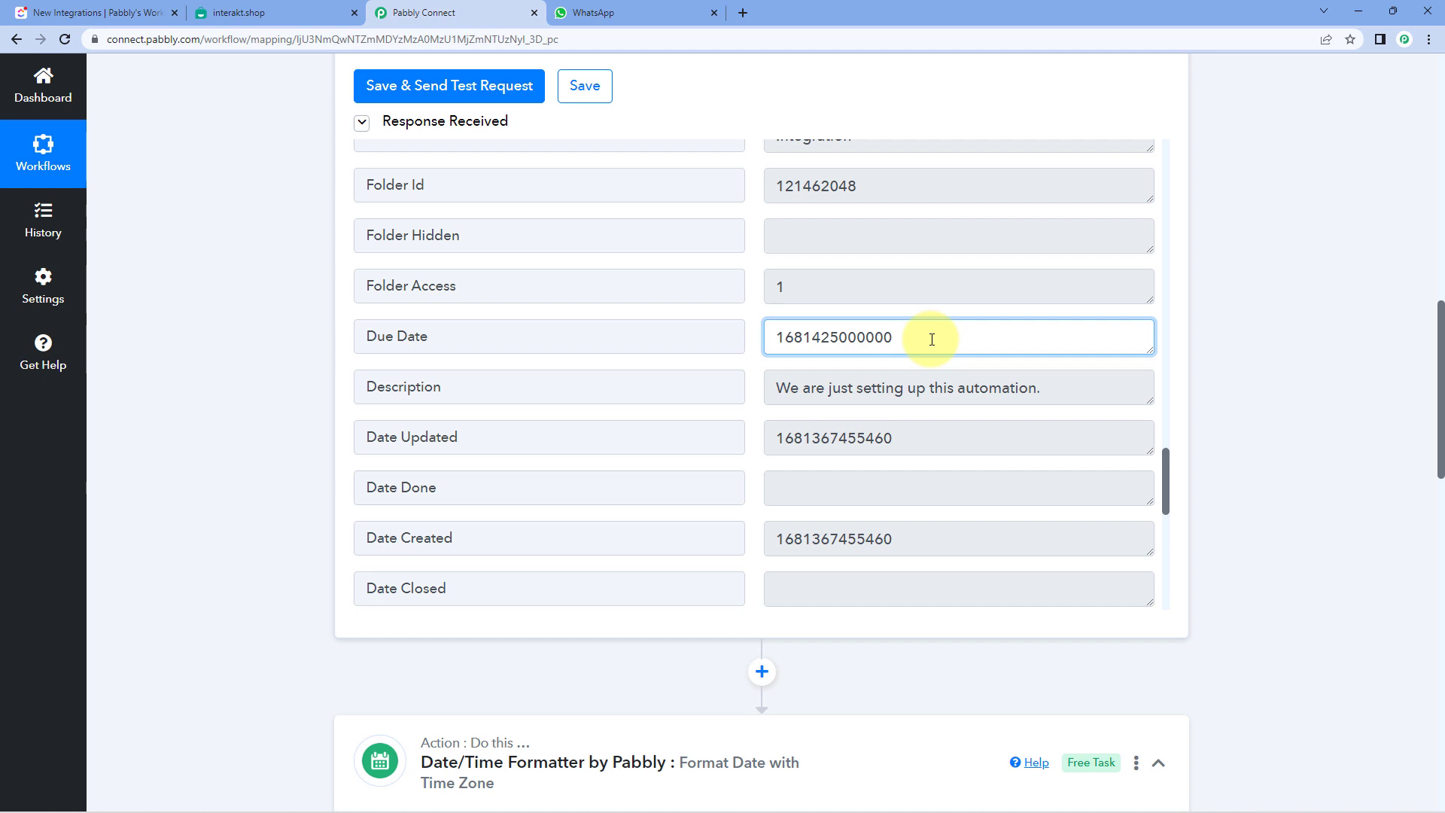
pyautogui.click(72, 12)
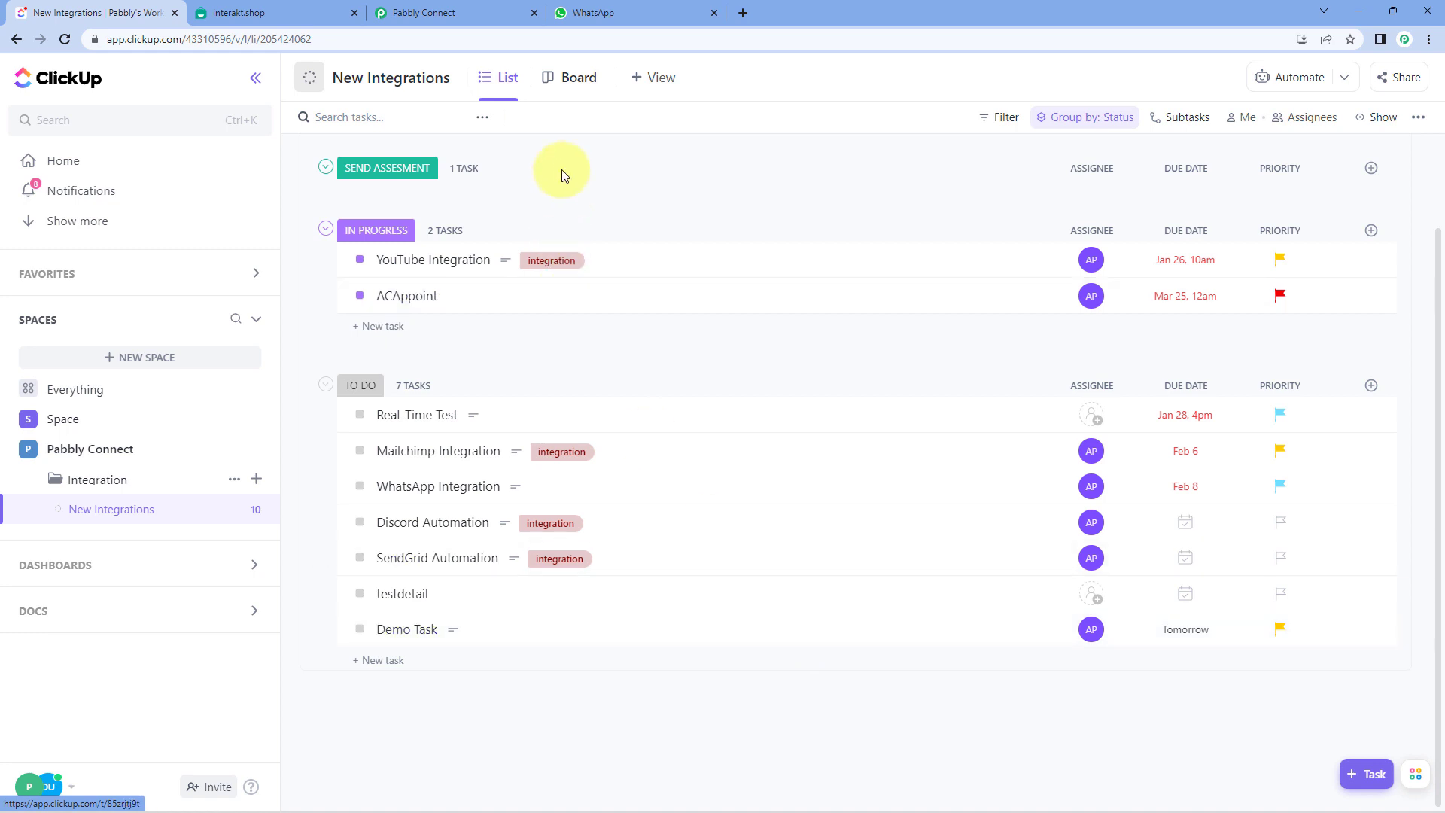
pyautogui.click(467, 9)
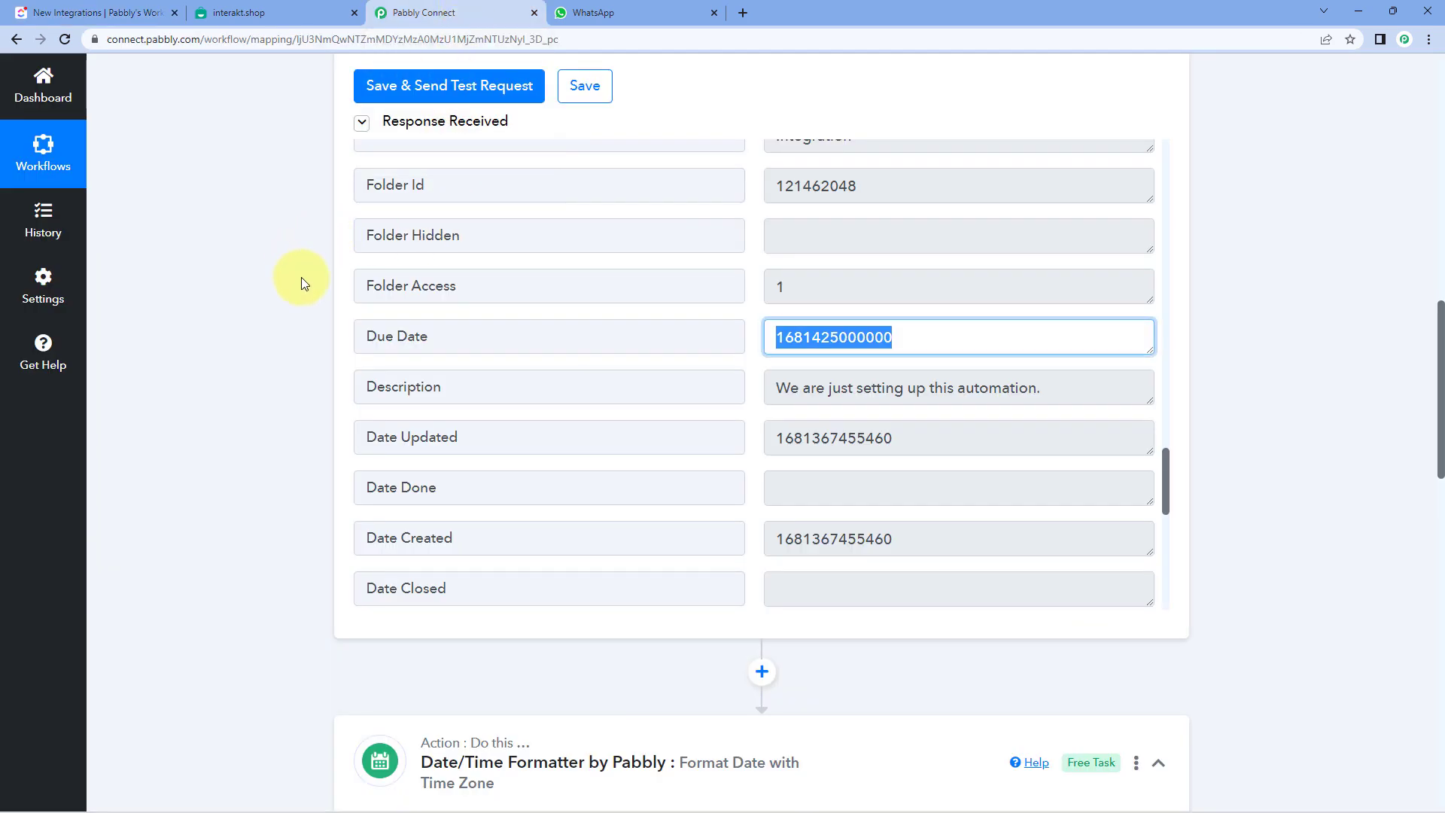
pyautogui.click(889, 338)
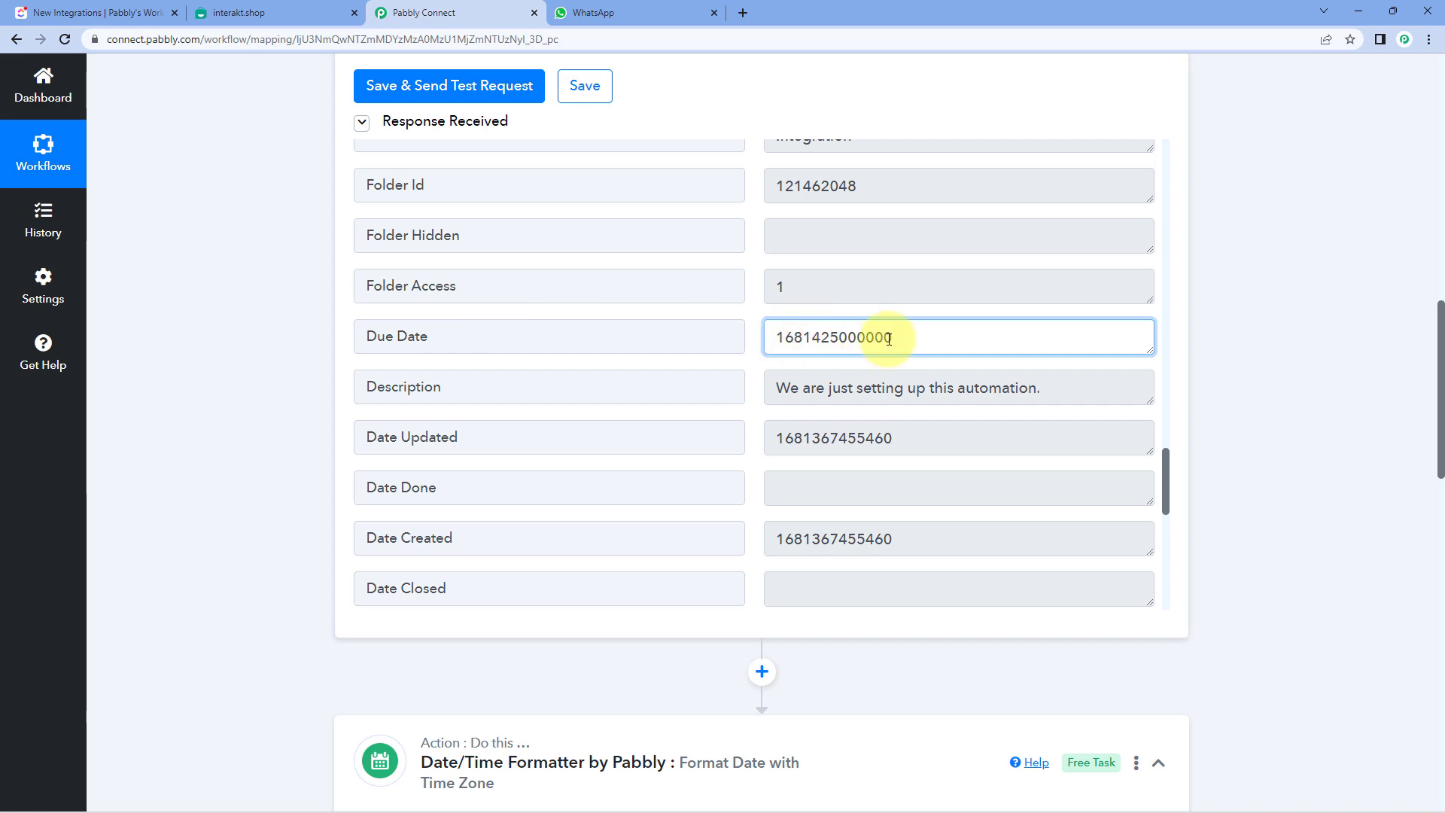
# Examine the raw Due Date value in the ClickUp trigger response above the Date/Time Formatter step.
pyautogui.moveTo(893, 339); pyautogui.dragTo(751, 336)
pyautogui.click(751, 336)
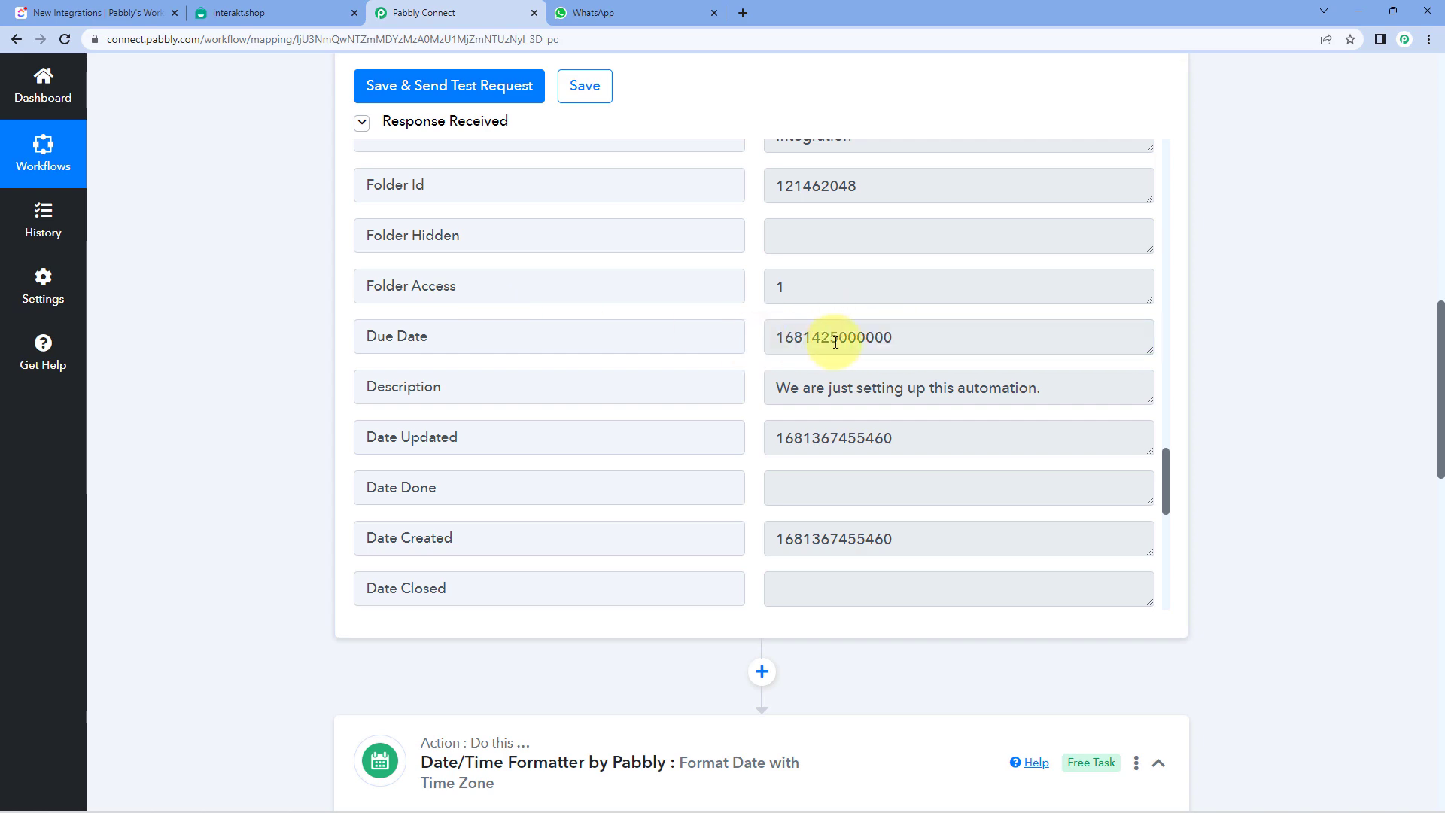
pyautogui.scroll(-5, 274, 345)
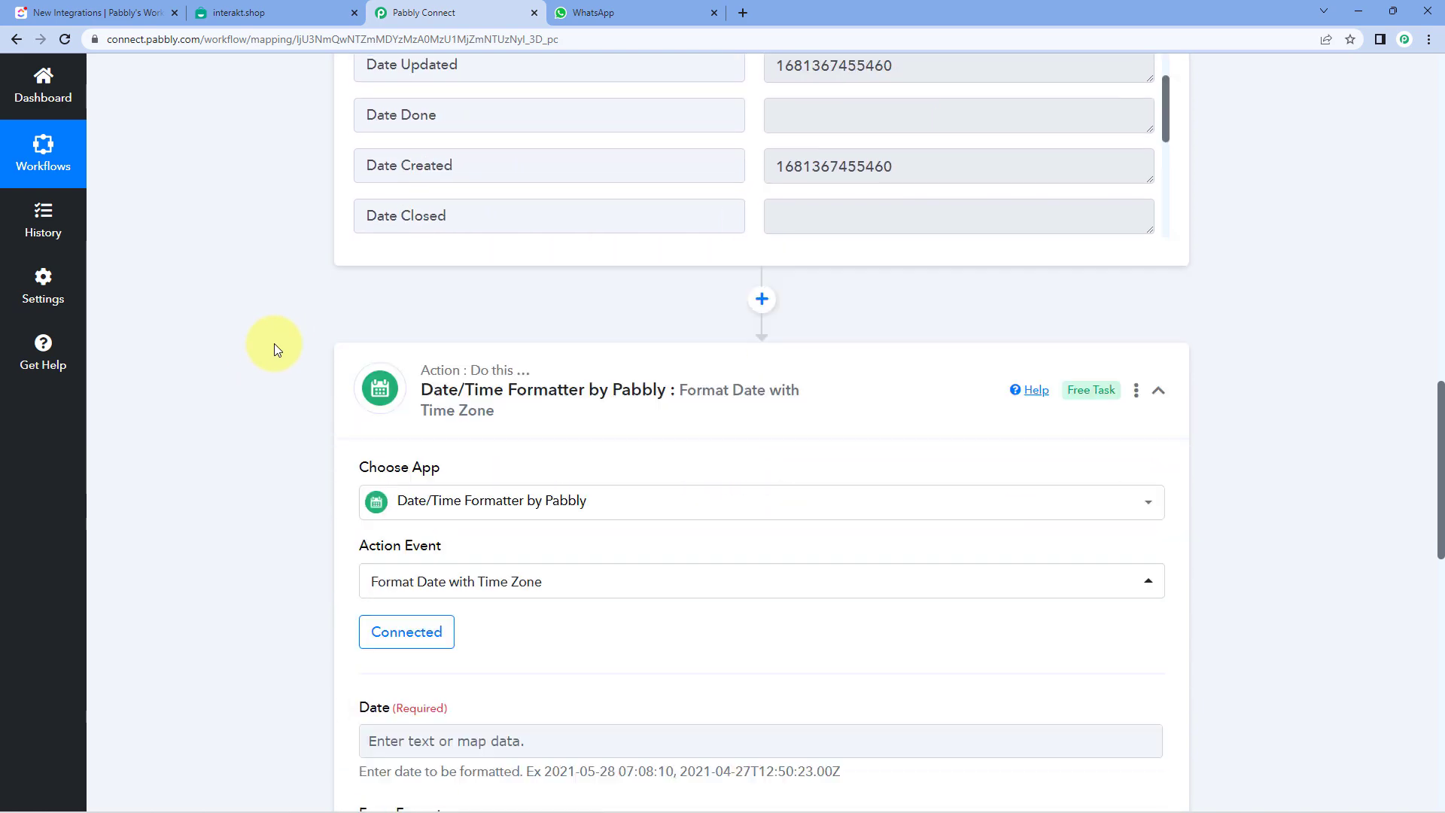
pyautogui.scroll(-3, 278, 340)
pyautogui.scroll(6, 296, 346)
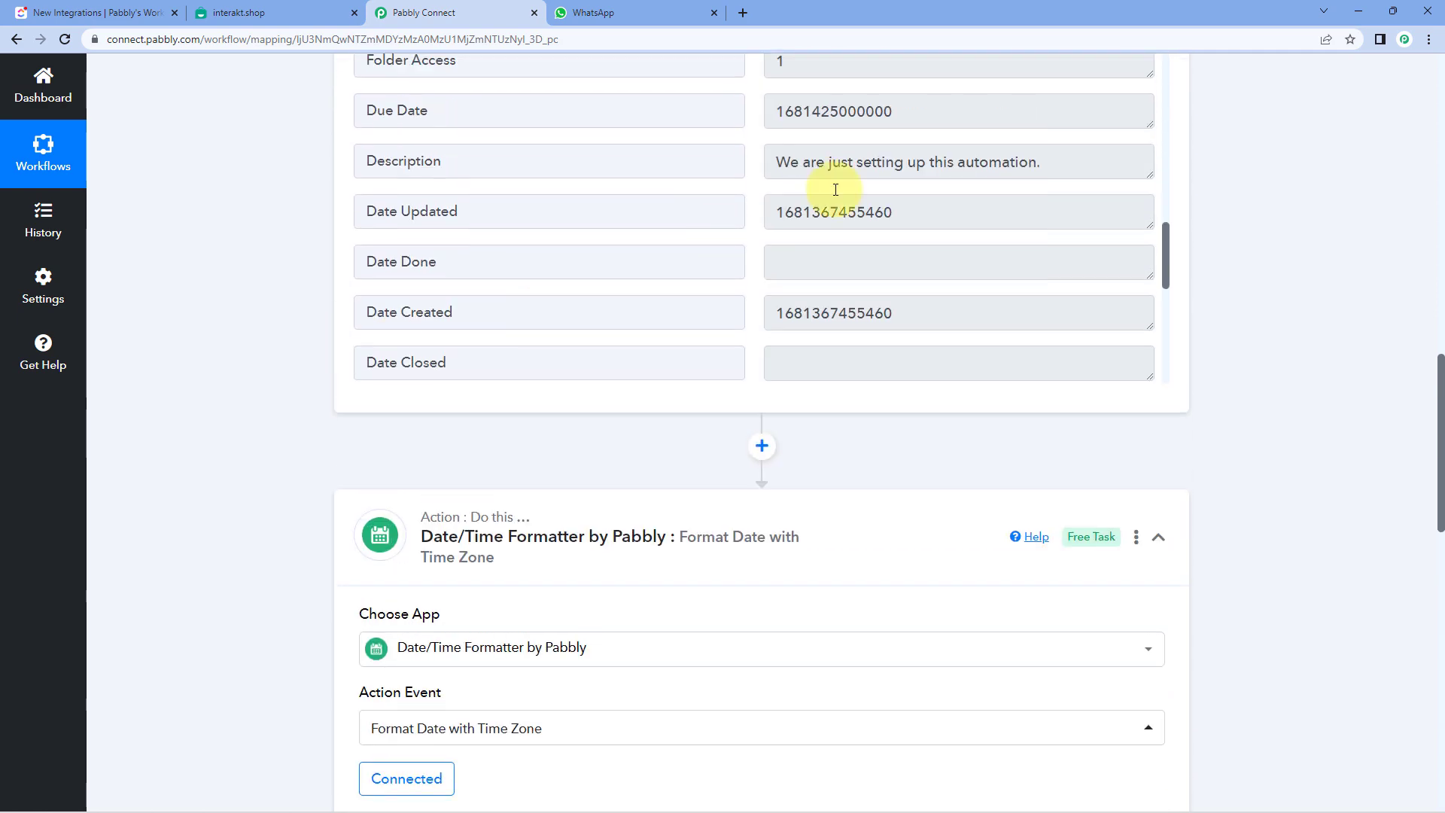
pyautogui.scroll(1, 1053, 226)
pyautogui.moveTo(899, 187); pyautogui.dragTo(684, 188)
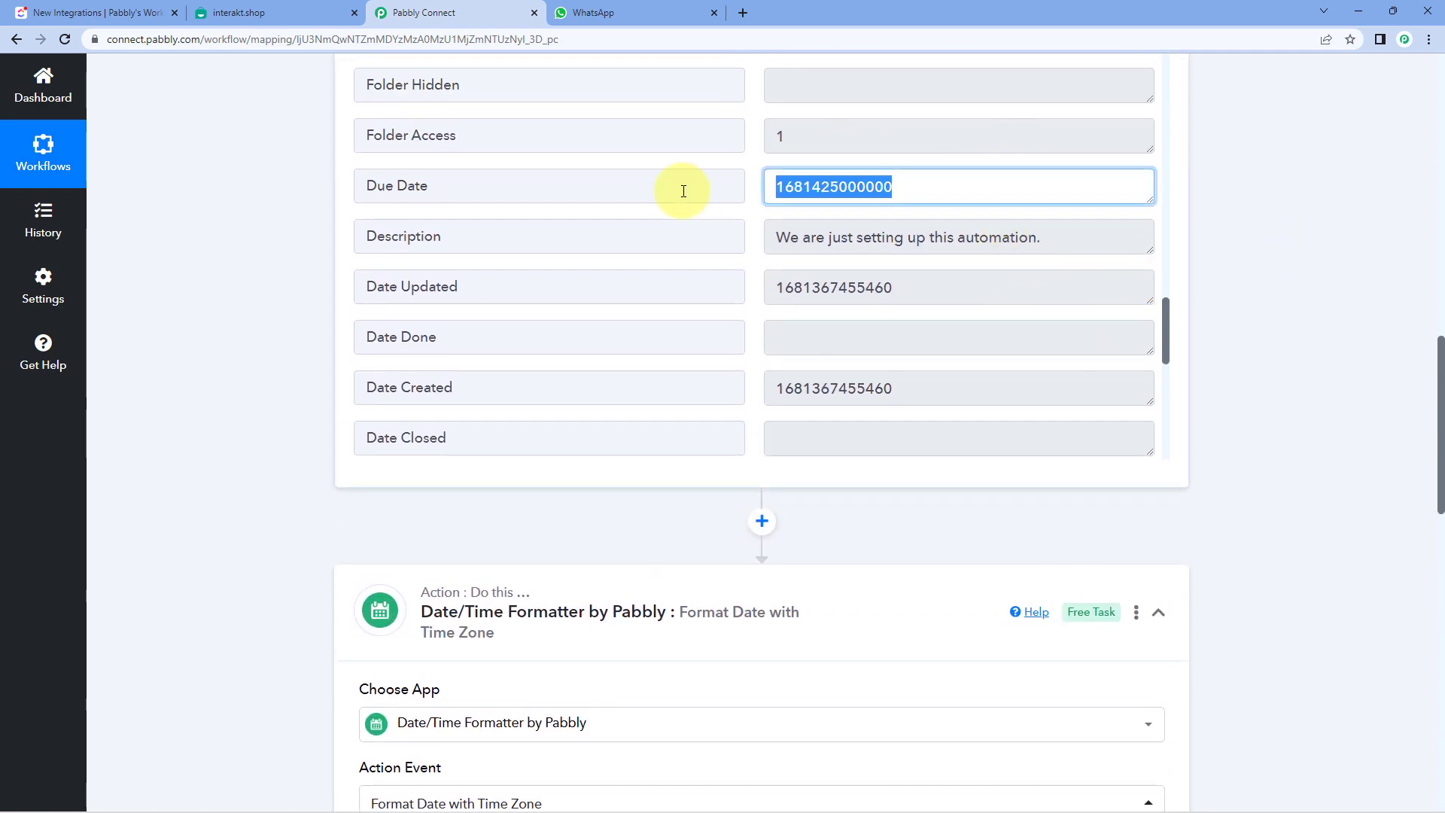
pyautogui.click(748, 188)
# Map the Due Date from the ClickUp New Task response into the formatter's Date field.
pyautogui.scroll(-1, 315, 377)
pyautogui.scroll(-8, 314, 376)
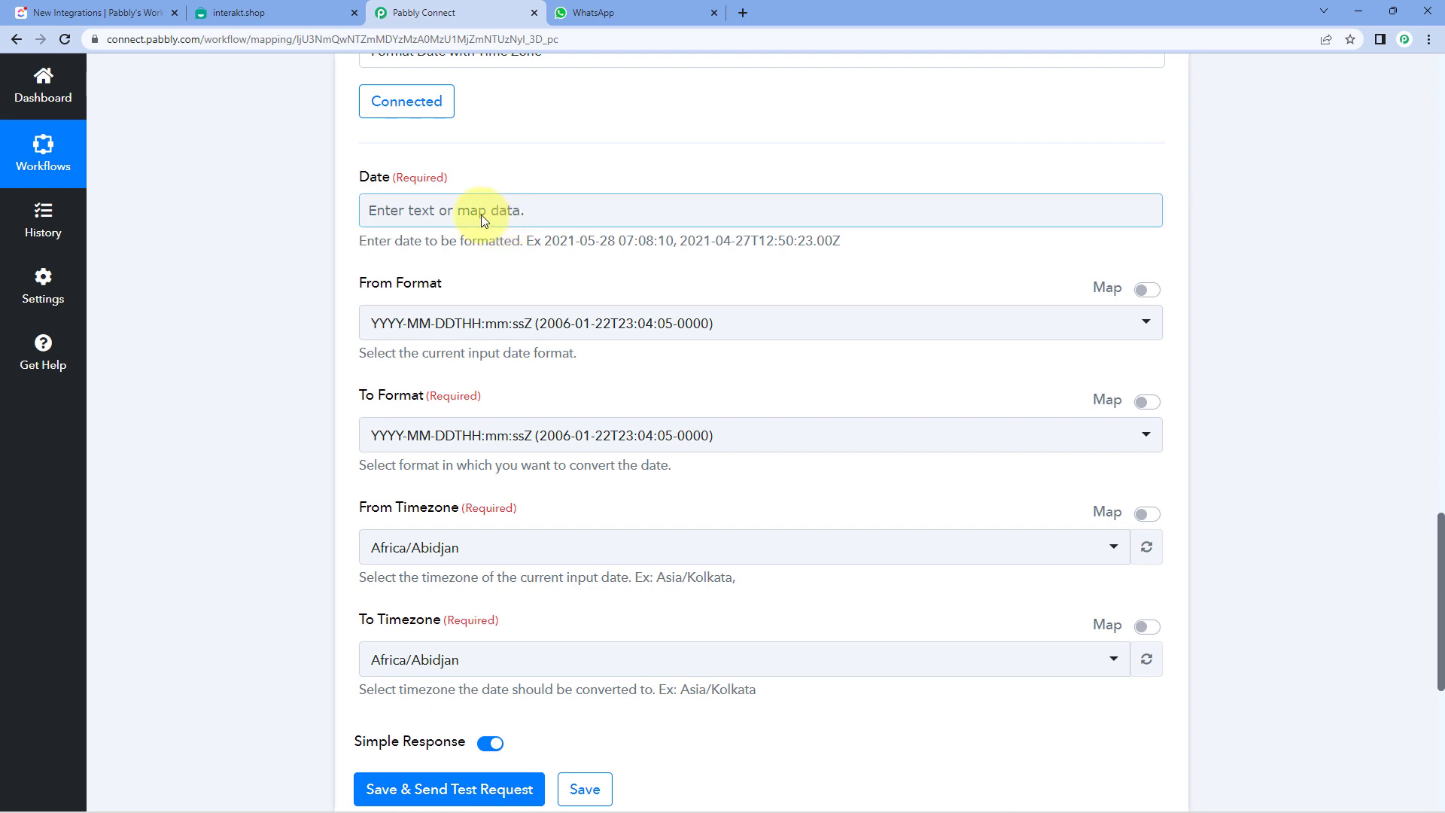
pyautogui.click(423, 210)
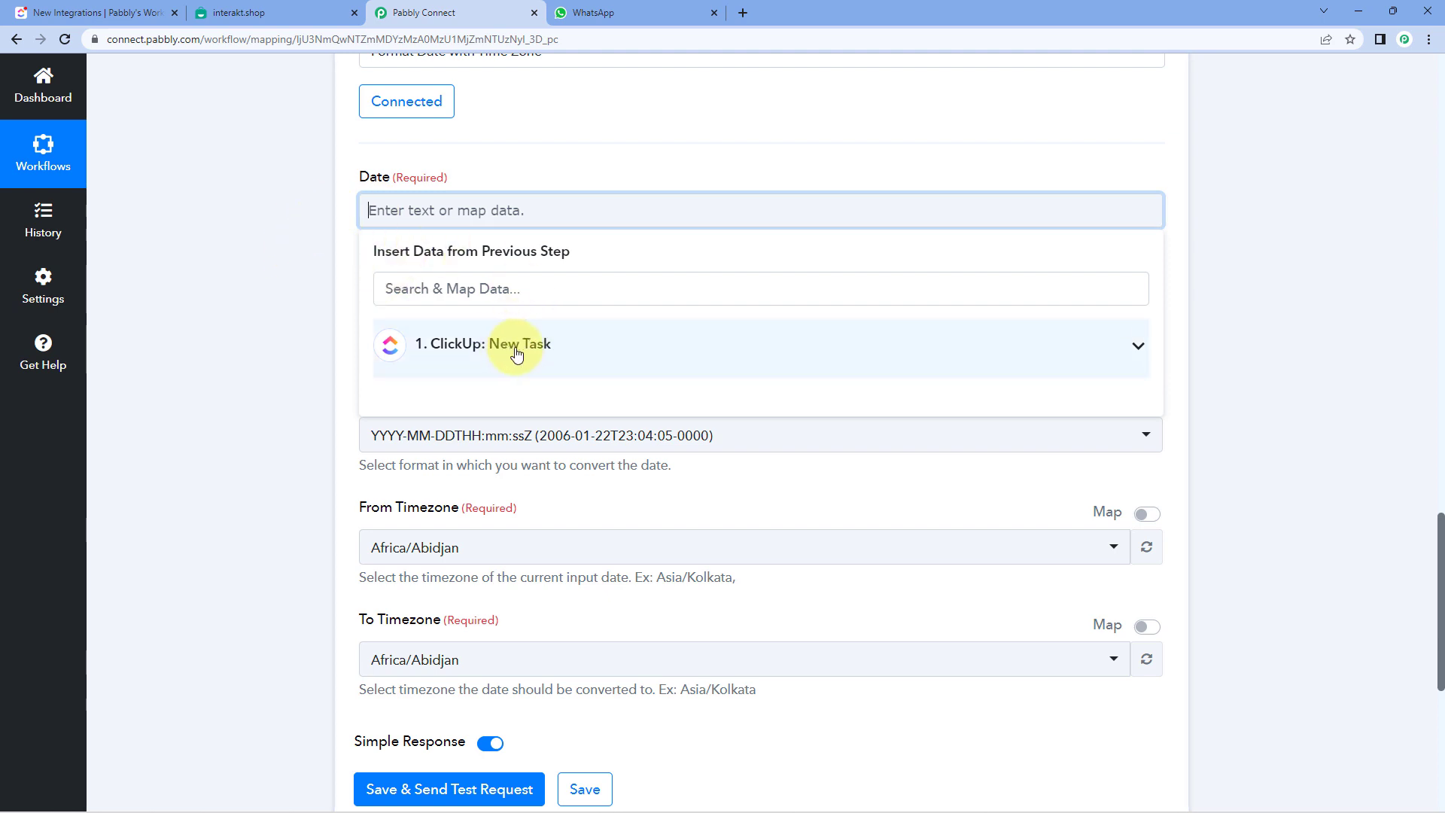
pyautogui.click(550, 345)
pyautogui.scroll(-2, 330, 353)
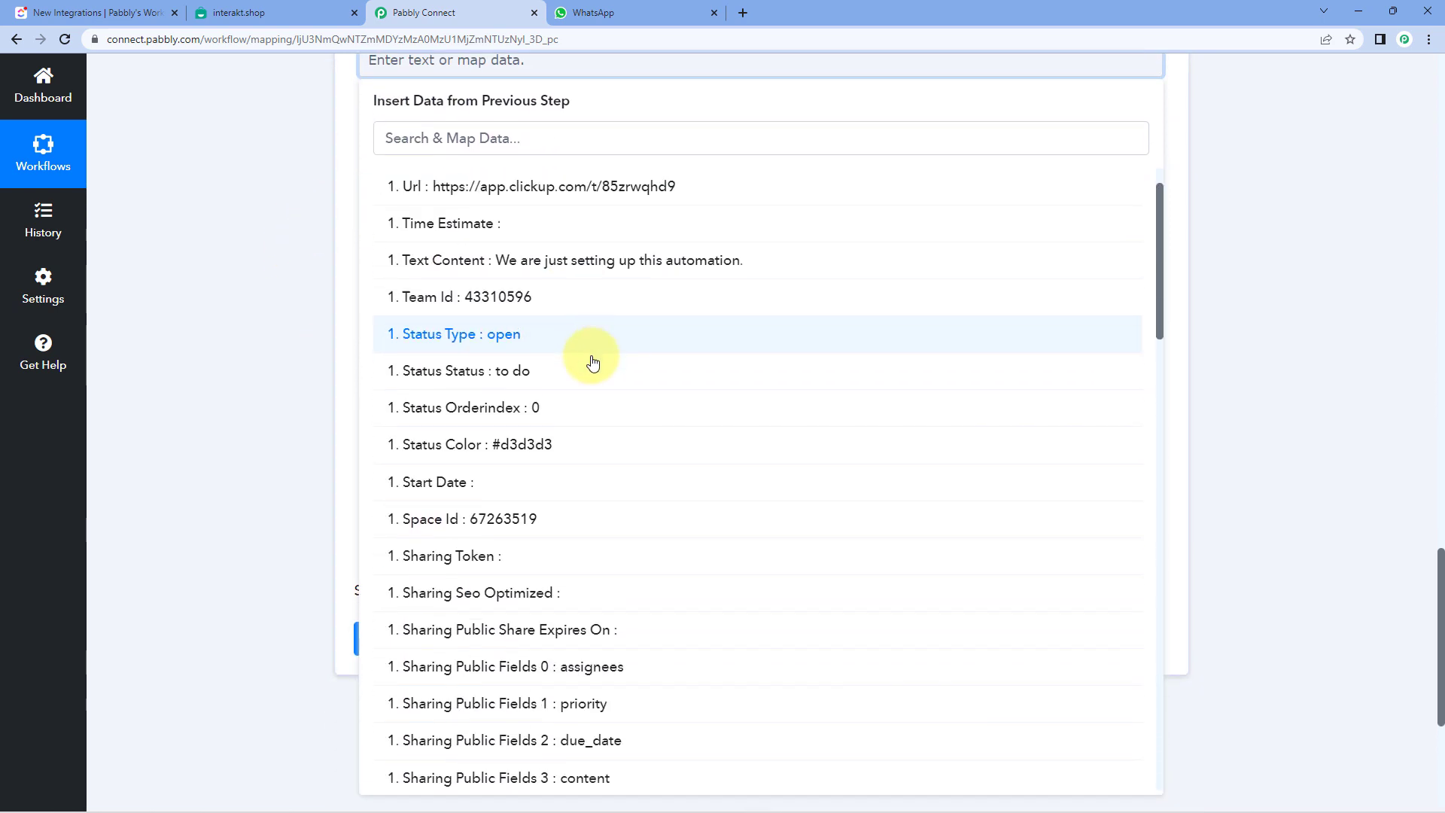
pyautogui.scroll(-3, 595, 361)
pyautogui.scroll(-6, 602, 366)
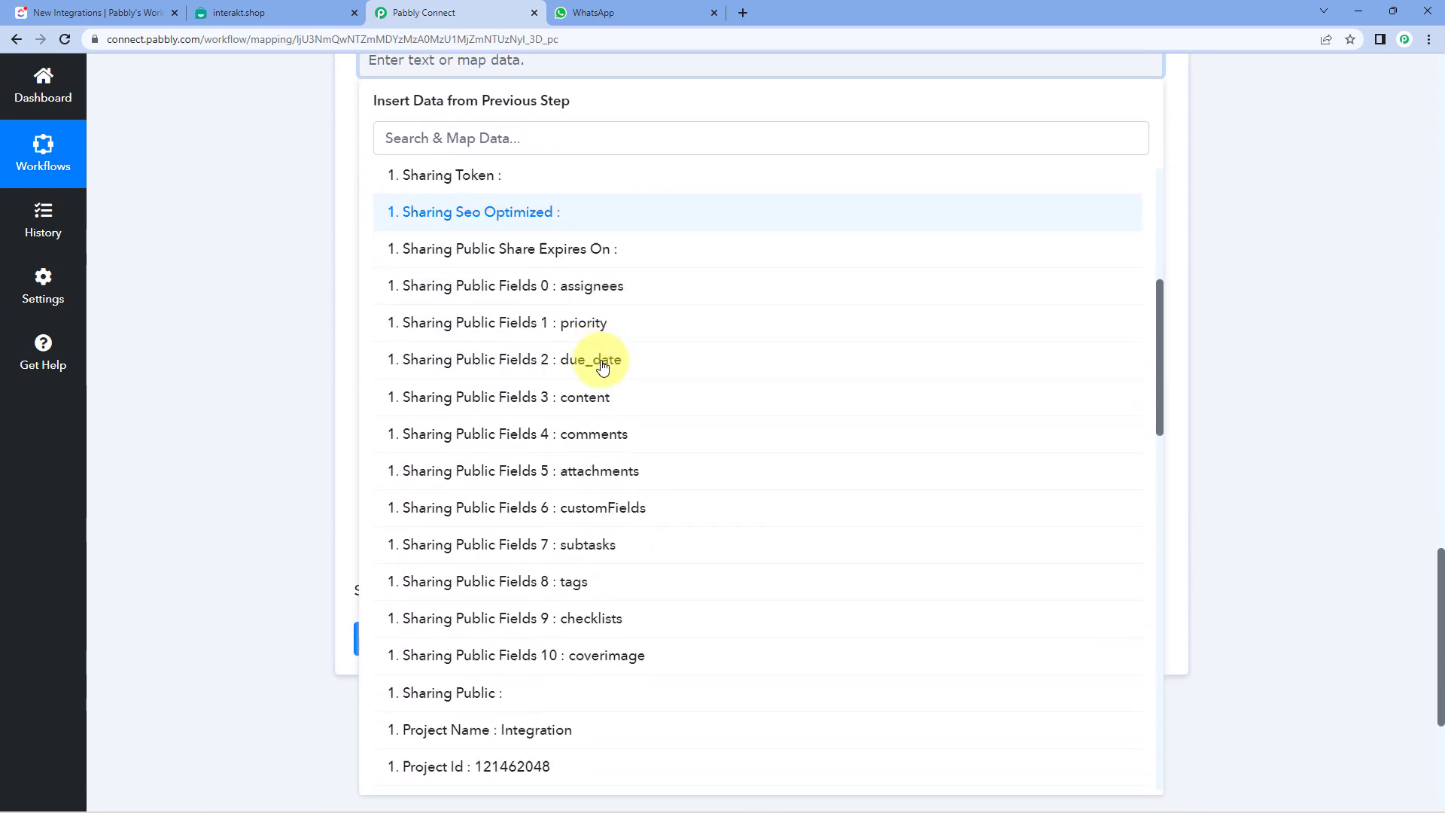
pyautogui.scroll(-8, 602, 366)
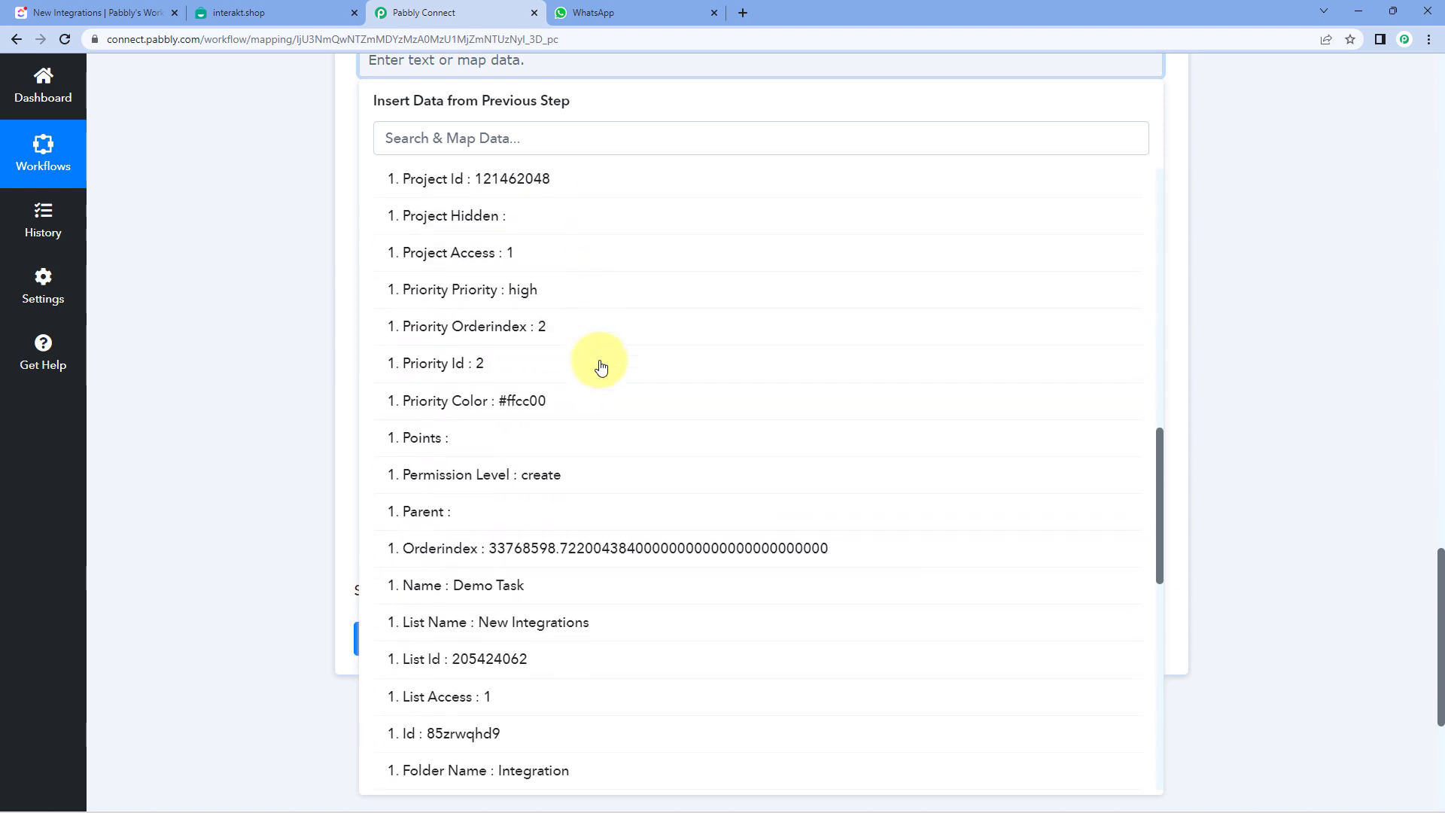
pyautogui.scroll(-2, 600, 368)
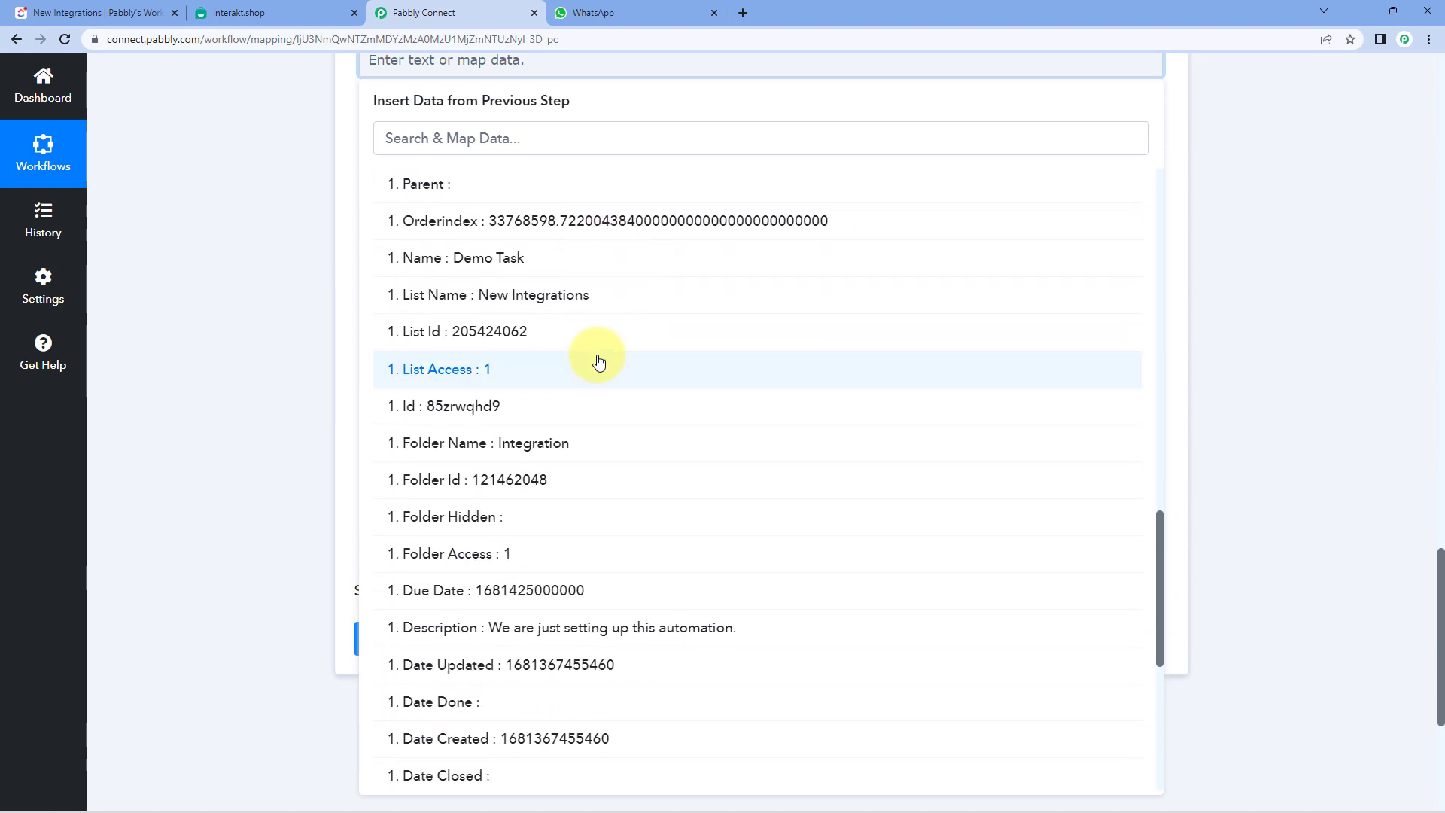
pyautogui.scroll(-2, 599, 362)
pyautogui.click(523, 439)
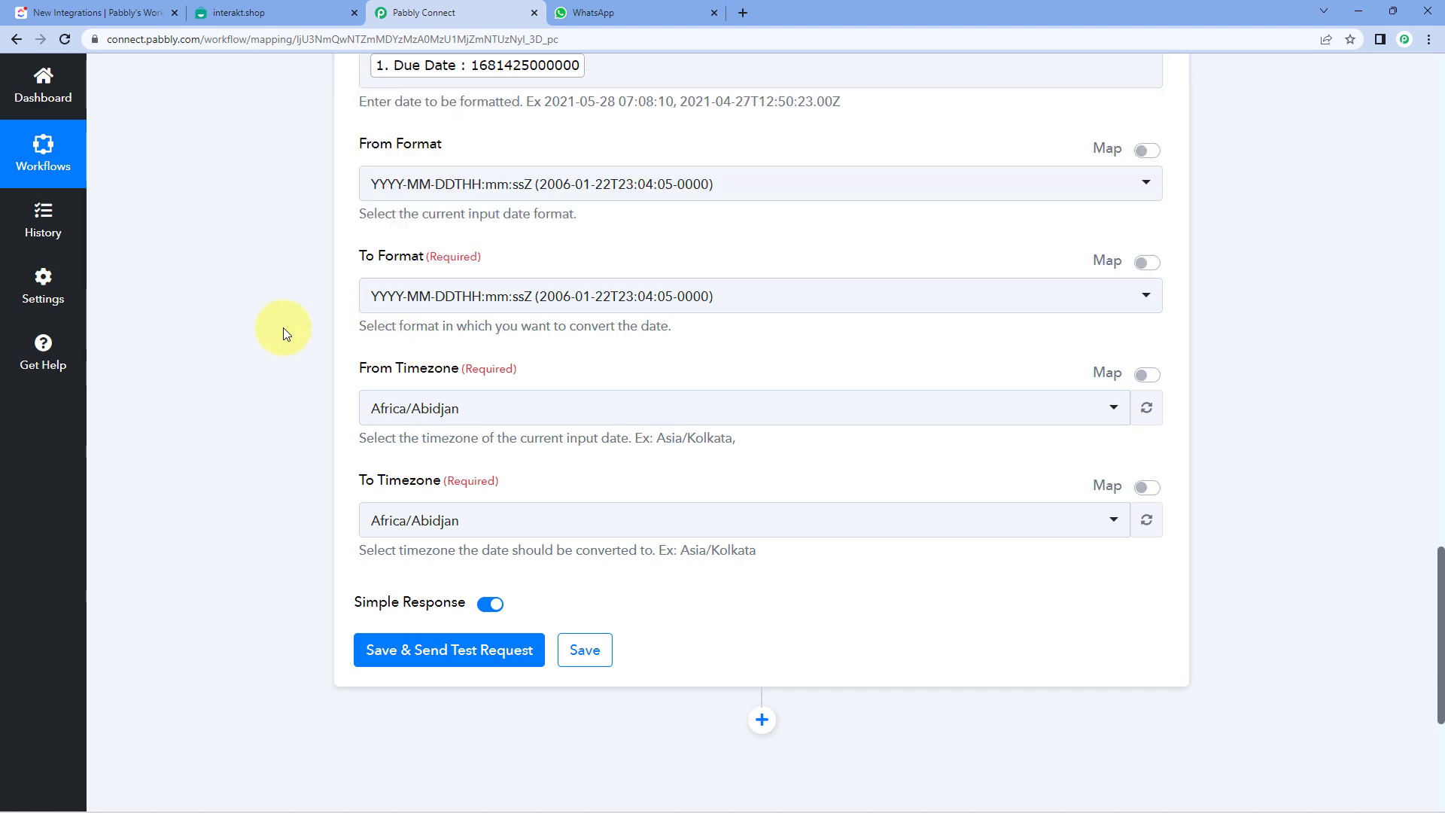
pyautogui.scroll(3, 487, 191)
pyautogui.scroll(-1, 526, 299)
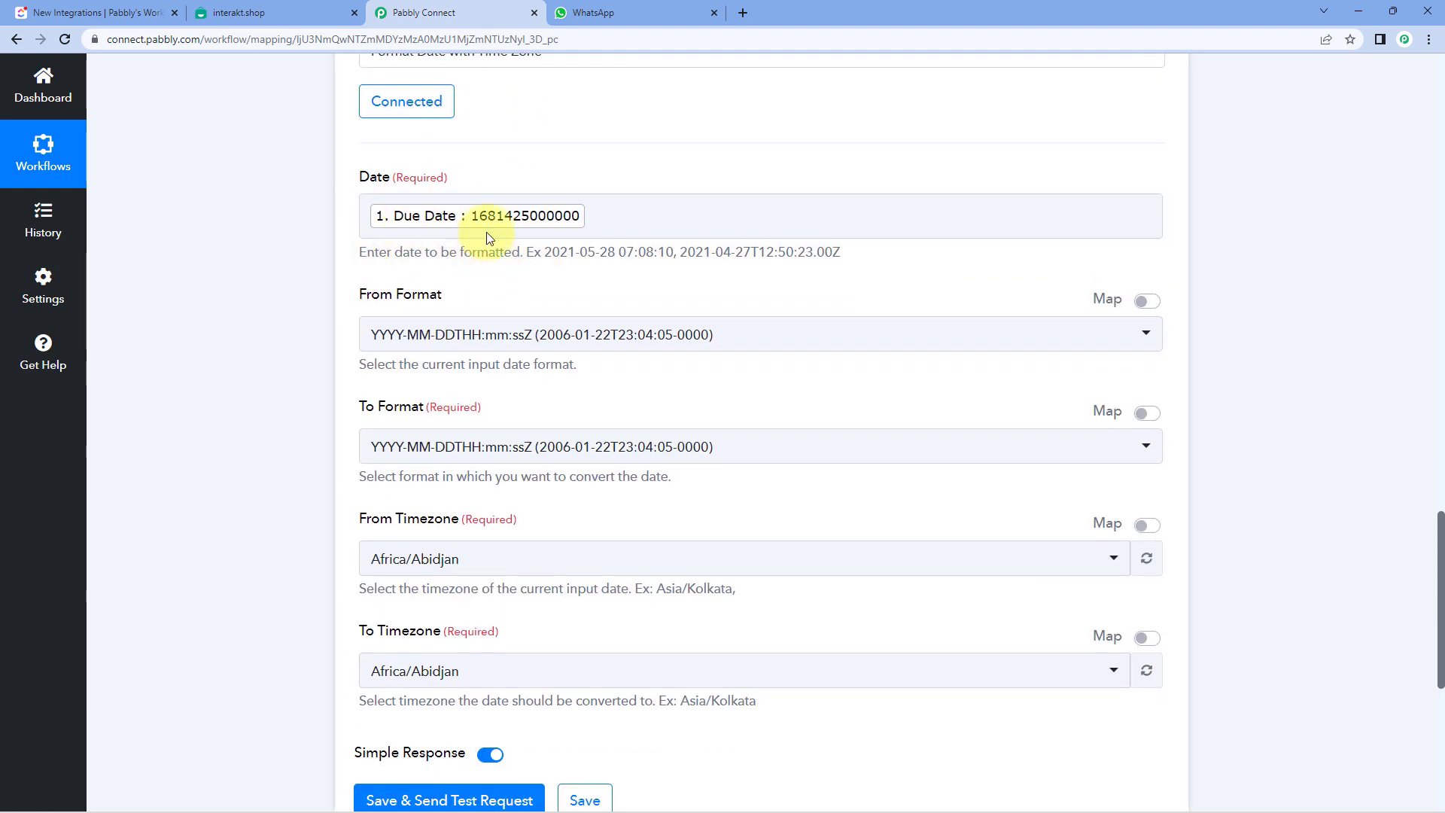
pyautogui.scroll(-1, 594, 284)
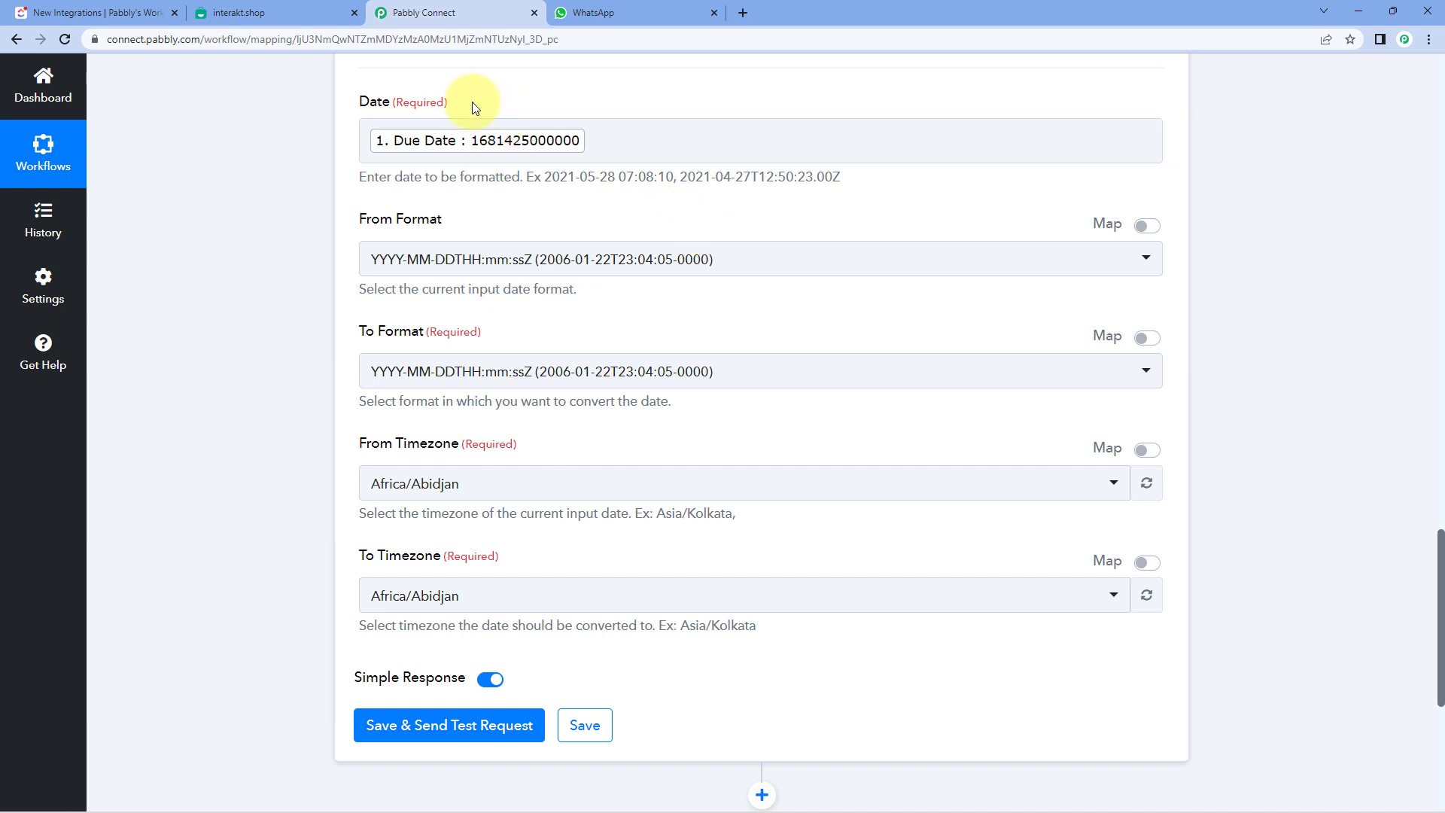
pyautogui.click(645, 257)
pyautogui.scroll(-1, 548, 320)
pyautogui.scroll(-2, 548, 319)
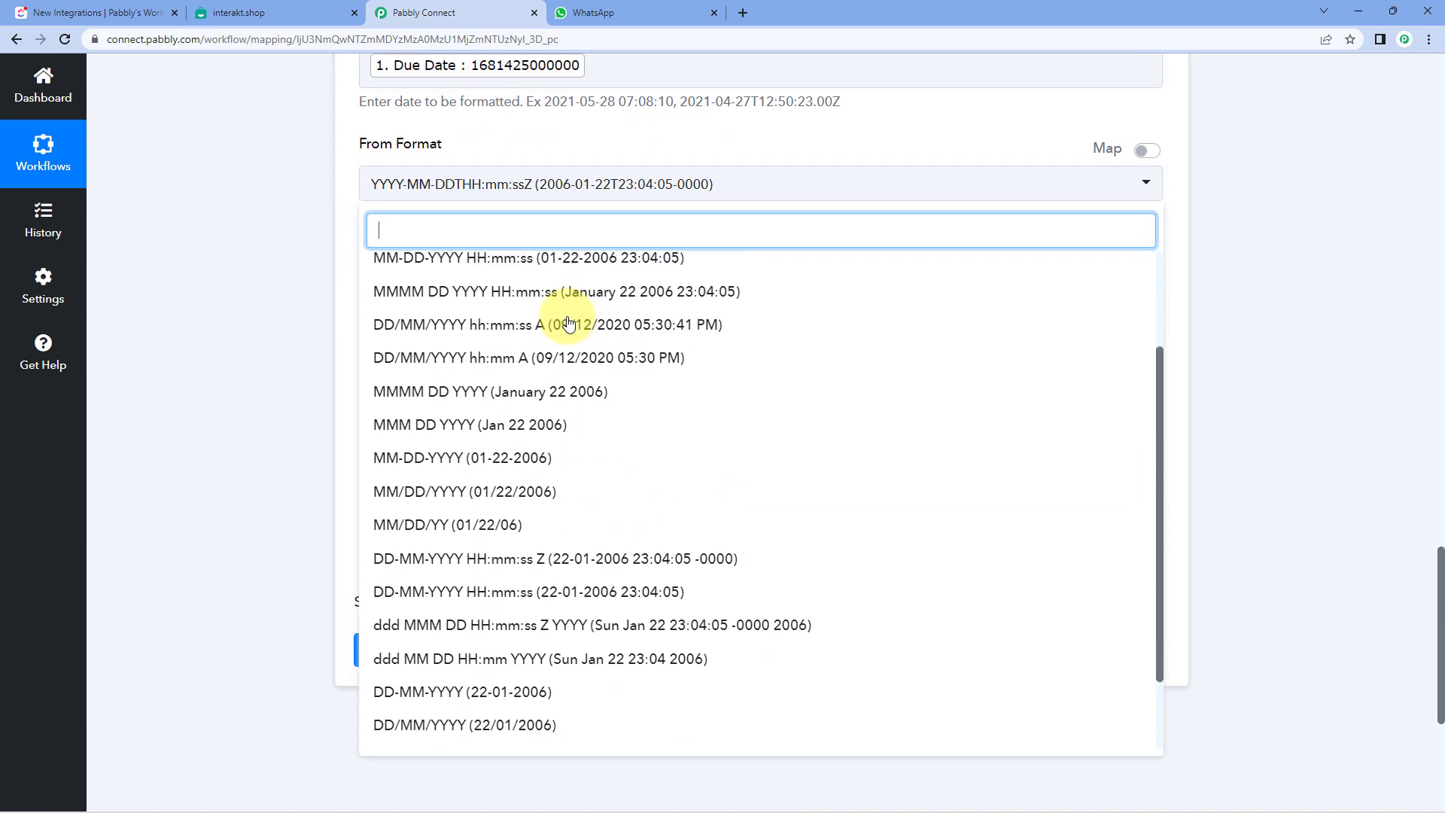
pyautogui.scroll(-3, 608, 359)
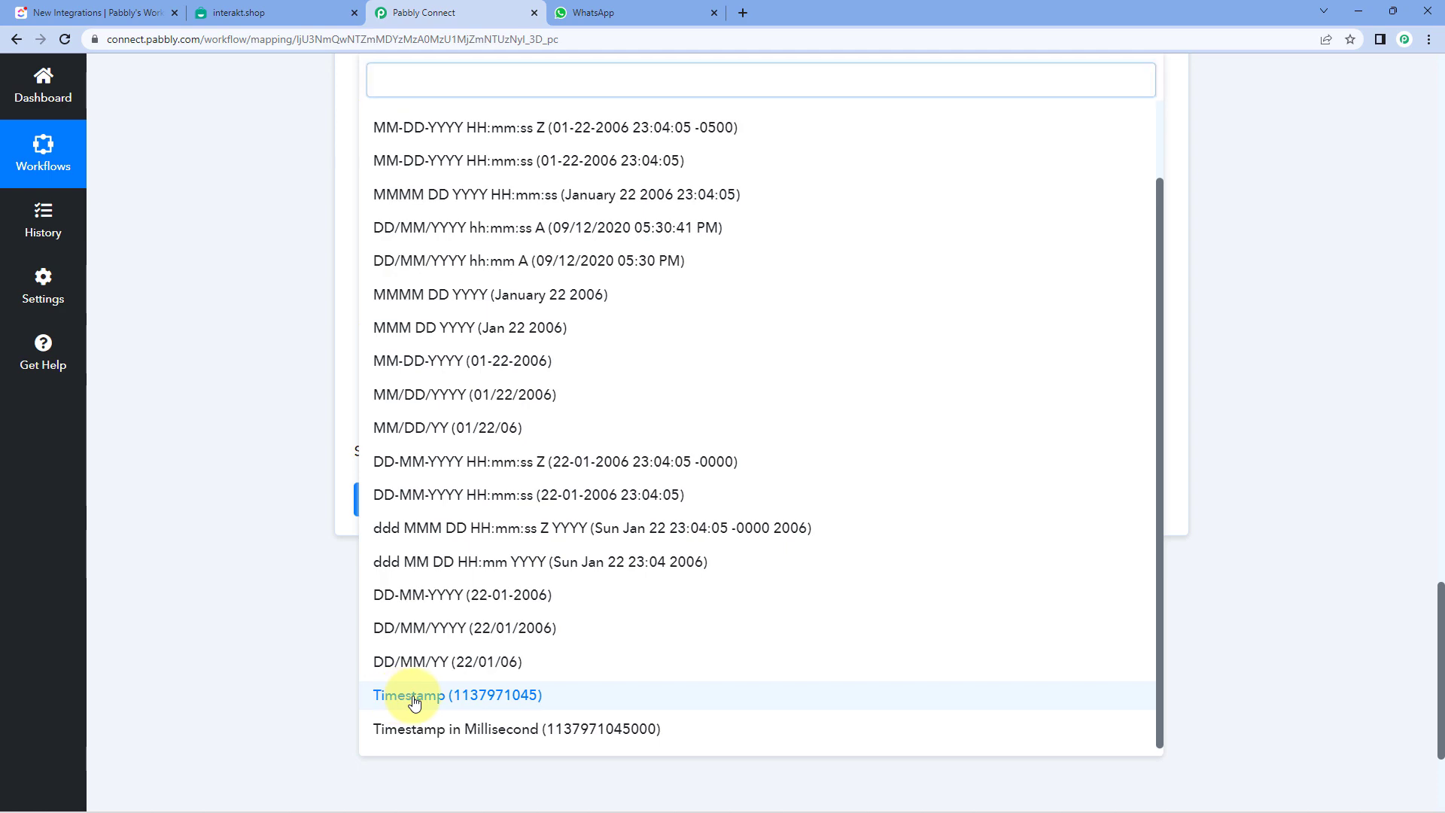
pyautogui.click(450, 700)
pyautogui.scroll(-2, 256, 312)
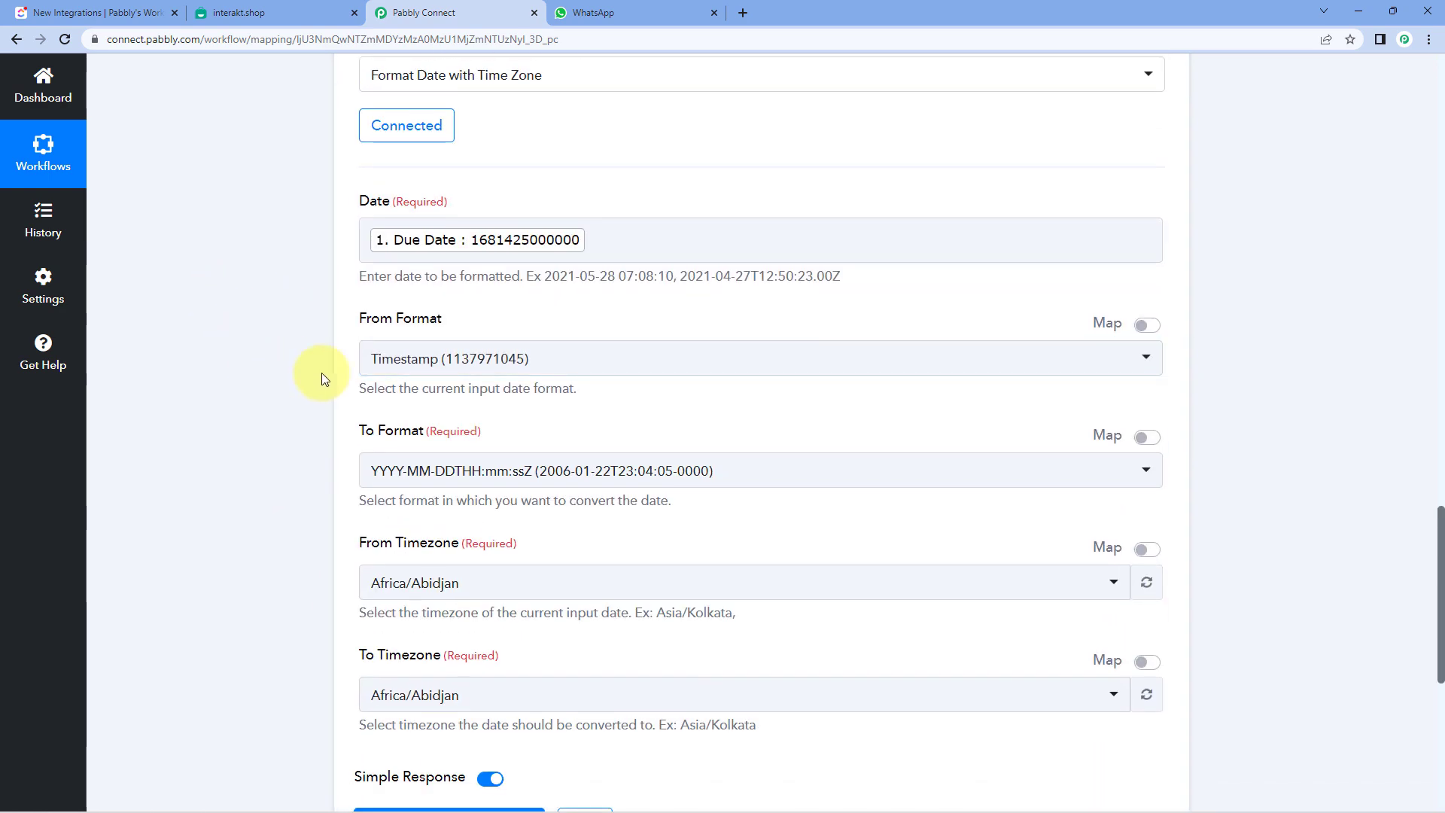
# Set the formatter's To Format to DD-MM-YYYY (22-01-2006).
pyautogui.scroll(-2, 323, 373)
pyautogui.scroll(-1, 340, 225)
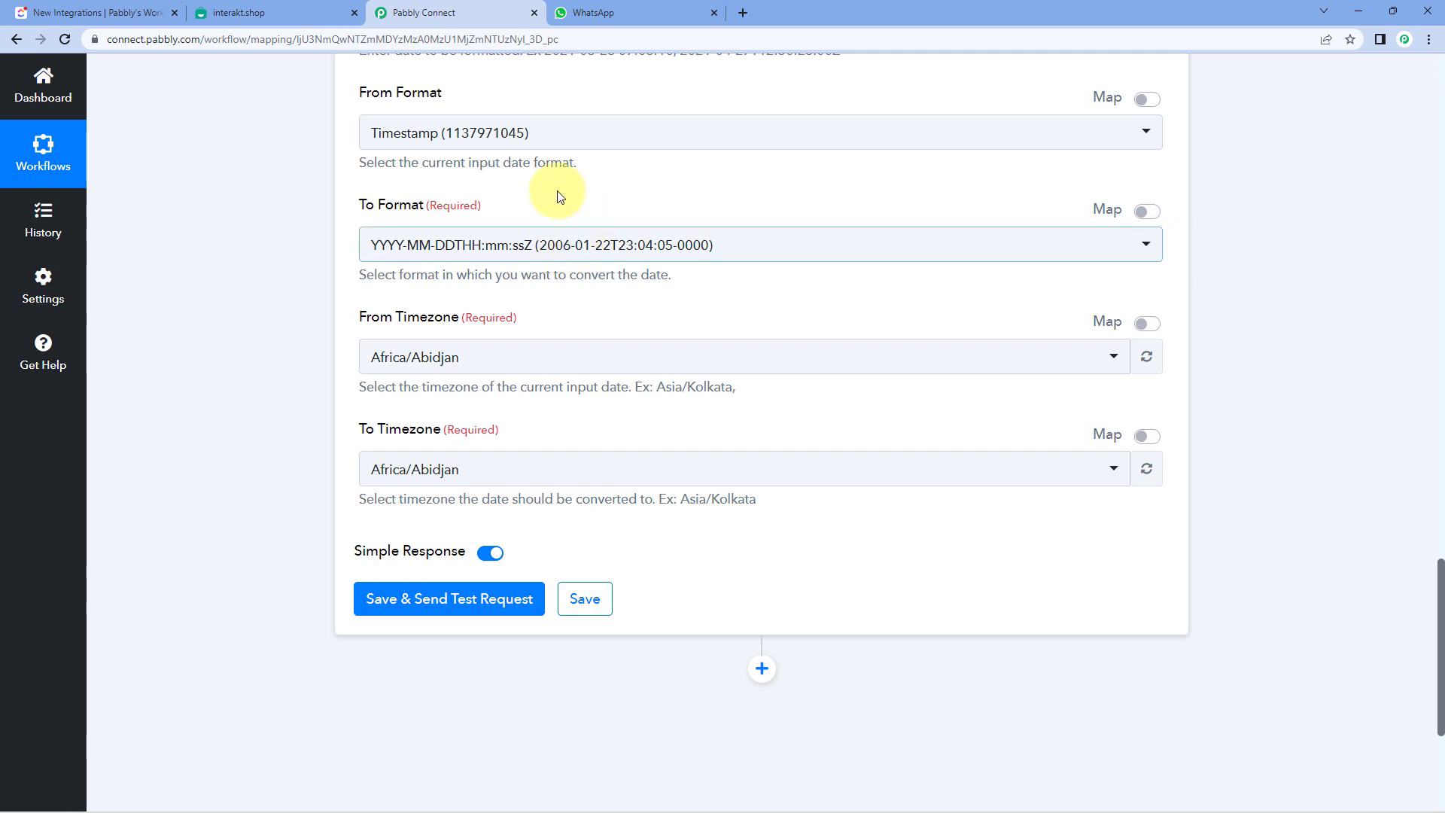
pyautogui.click(562, 245)
pyautogui.scroll(-1, 241, 284)
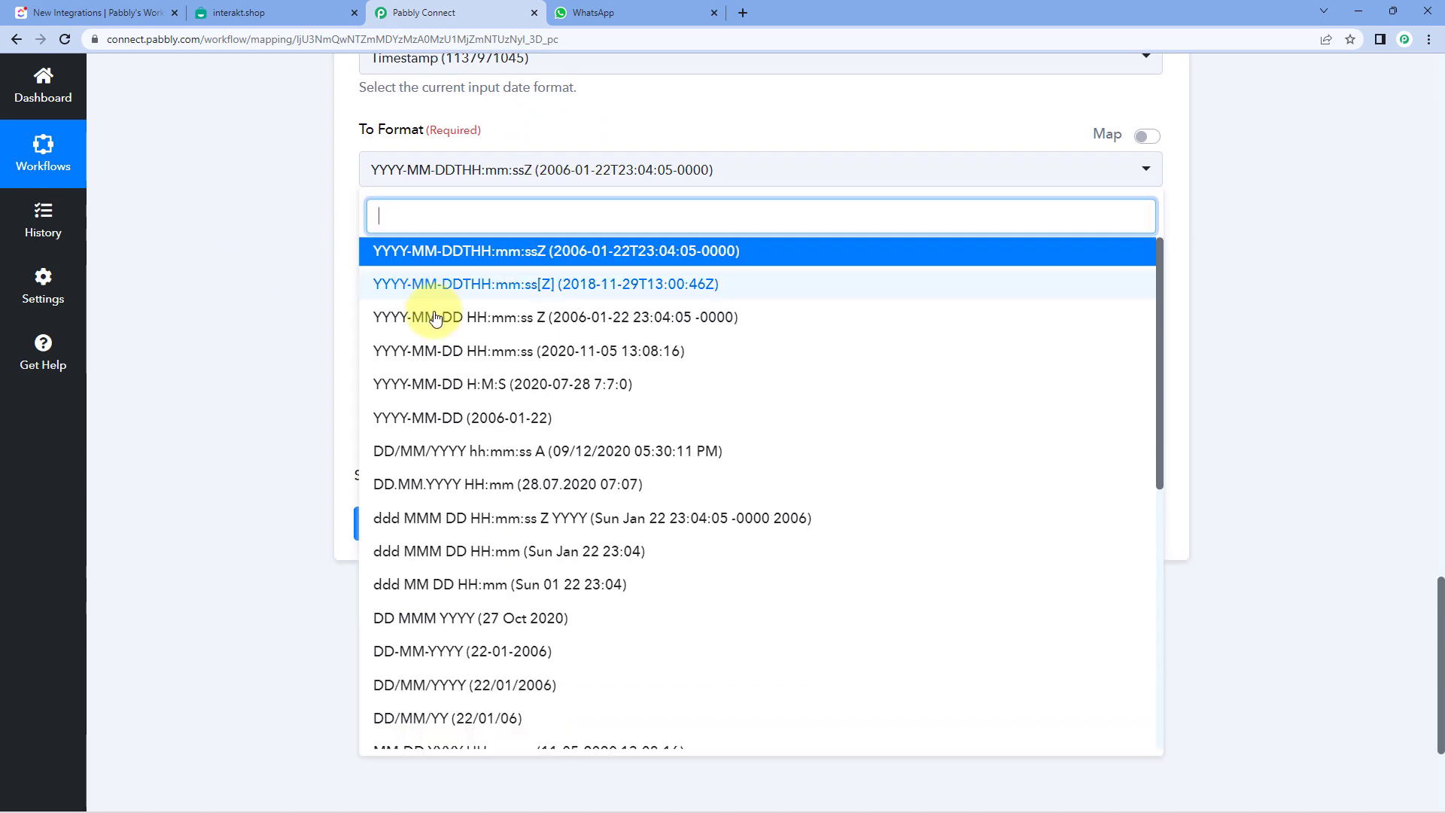
pyautogui.scroll(-2, 560, 324)
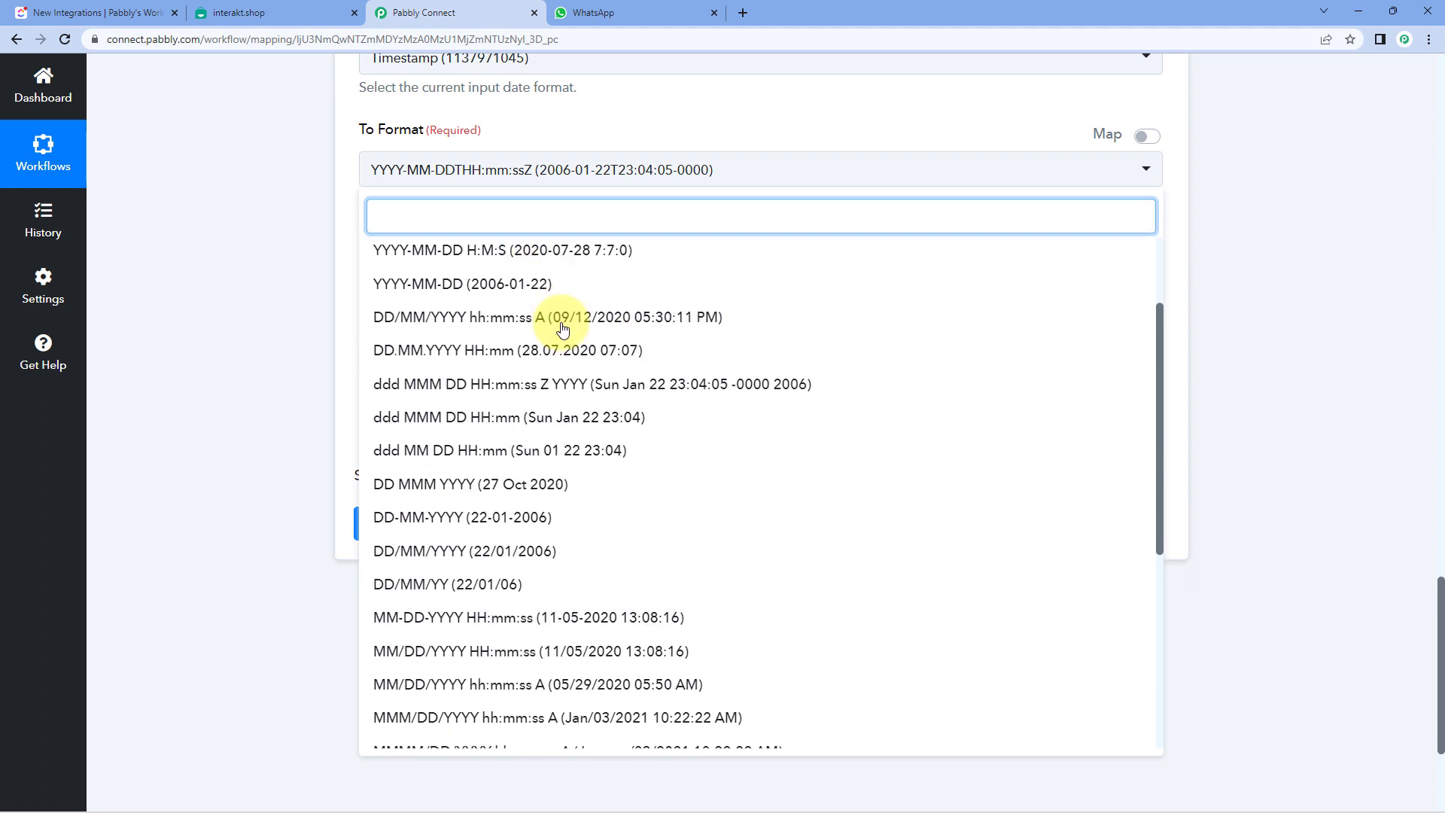
pyautogui.scroll(2, 563, 329)
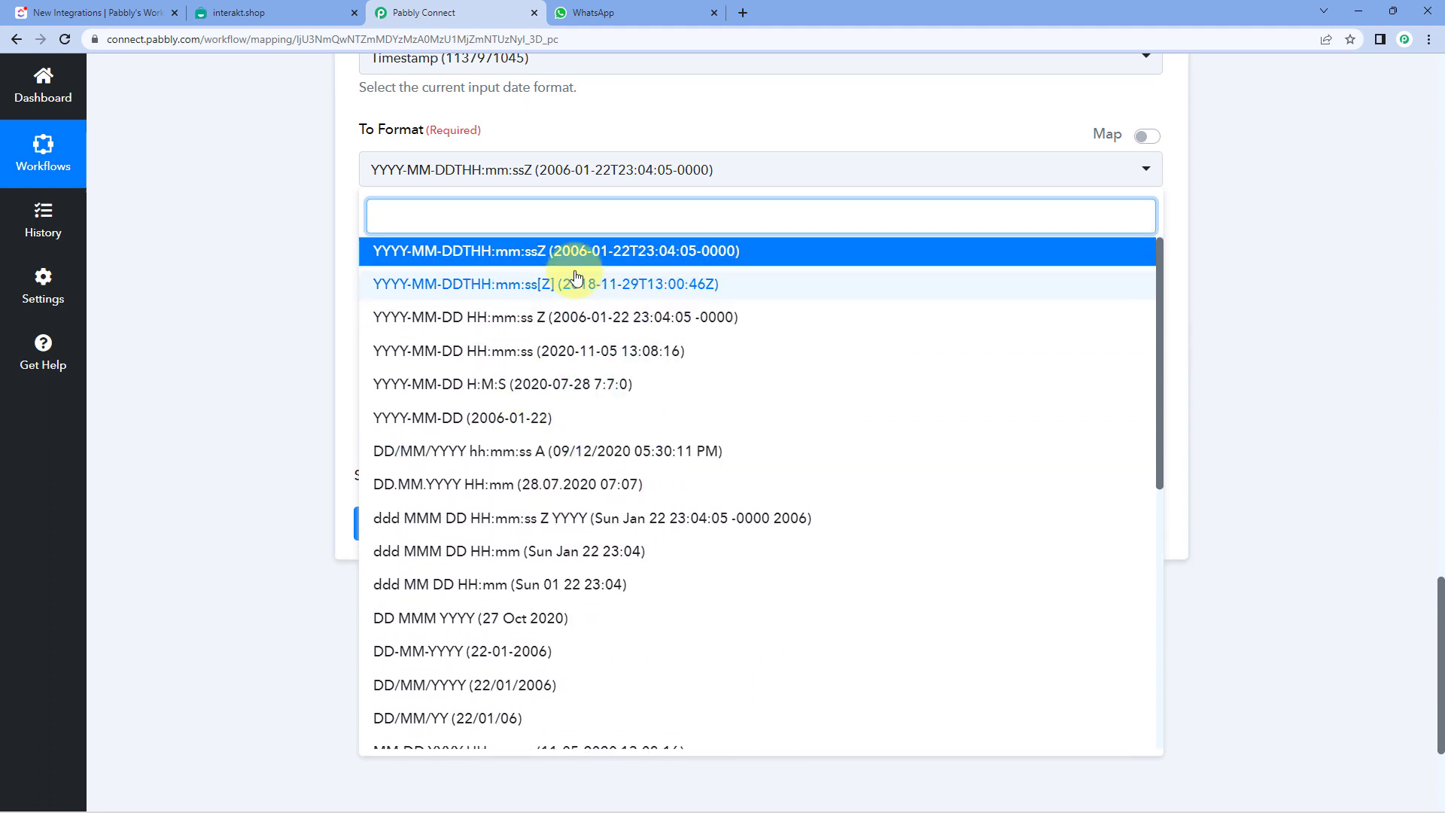
pyautogui.click(570, 460)
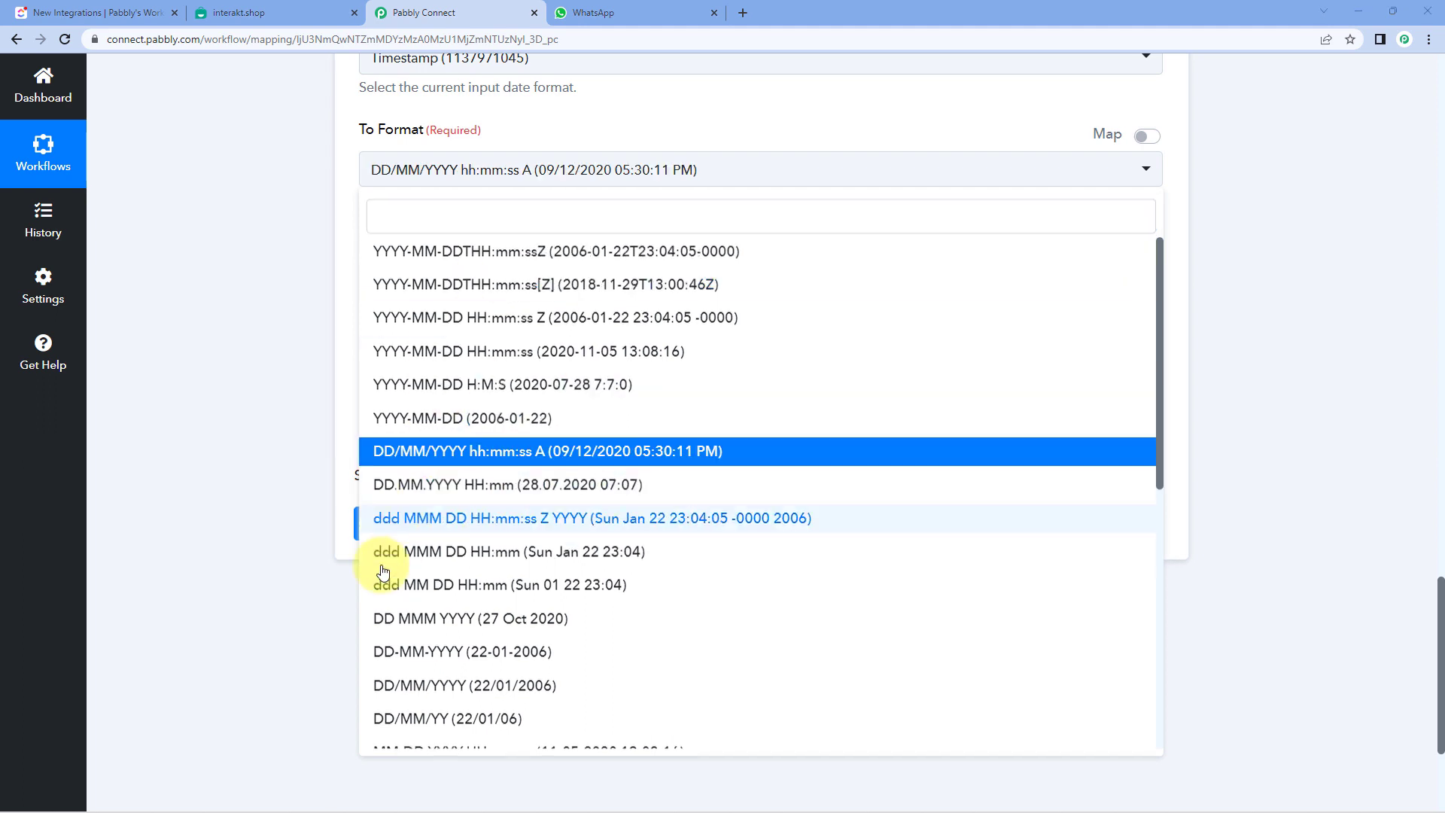
pyautogui.click(444, 656)
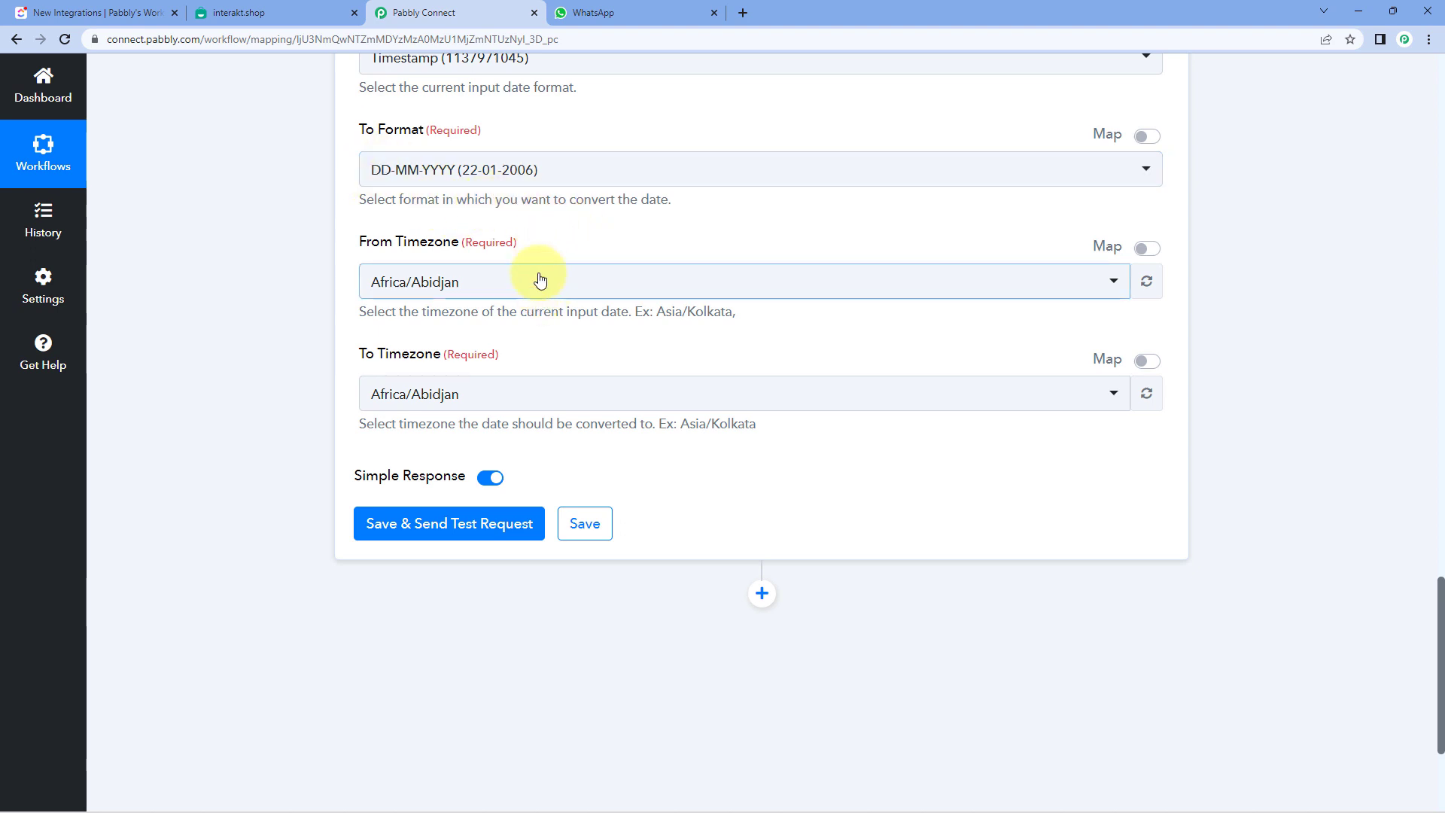
# Set the formatter's From Timezone to Etc/UTC and its To Timezone to Asia/Kolkata.
pyautogui.click(522, 287)
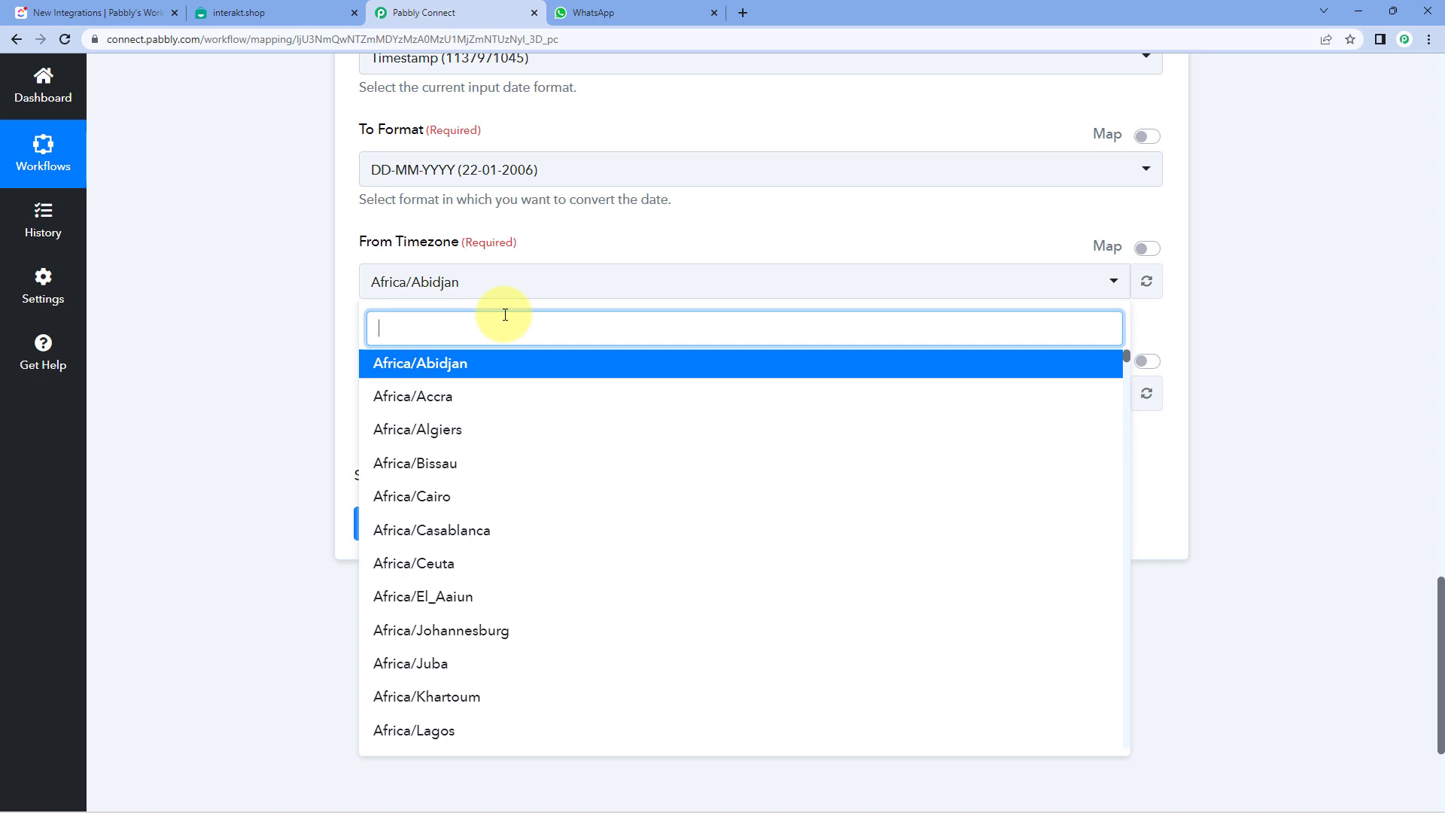
pyautogui.write('UTC')
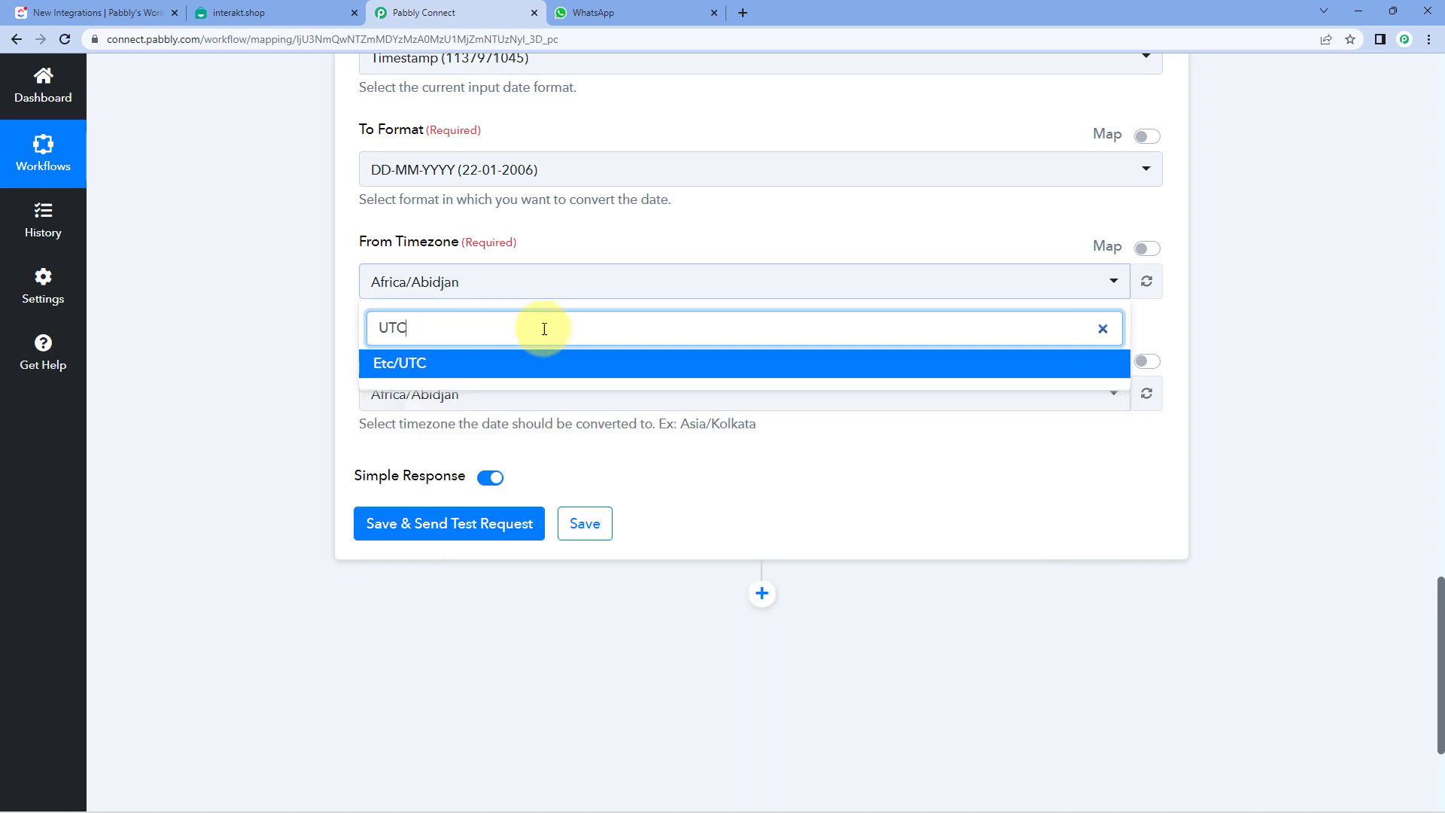
pyautogui.click(408, 364)
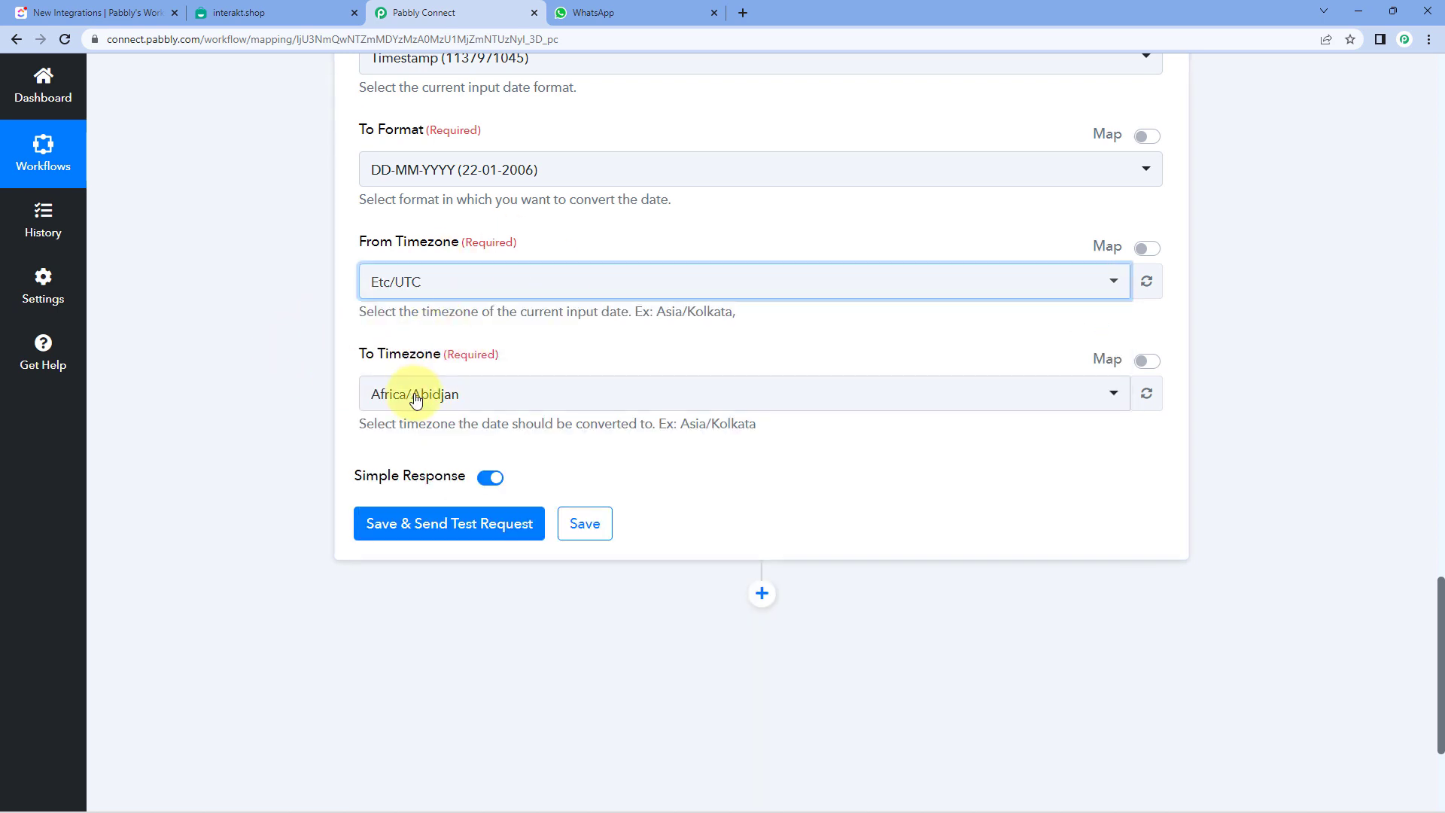
pyautogui.click(492, 399)
pyautogui.write('Kol')
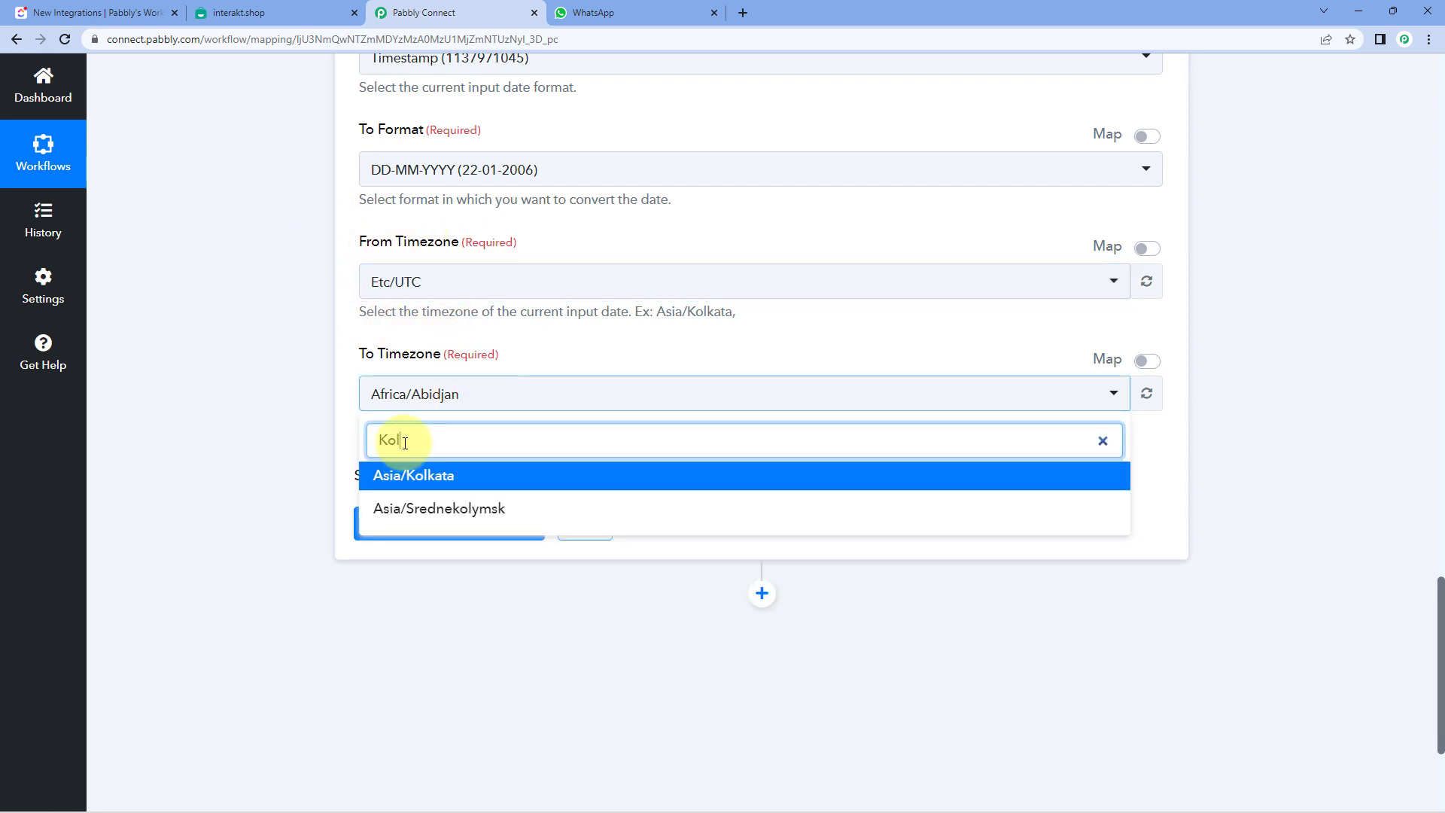
pyautogui.click(452, 475)
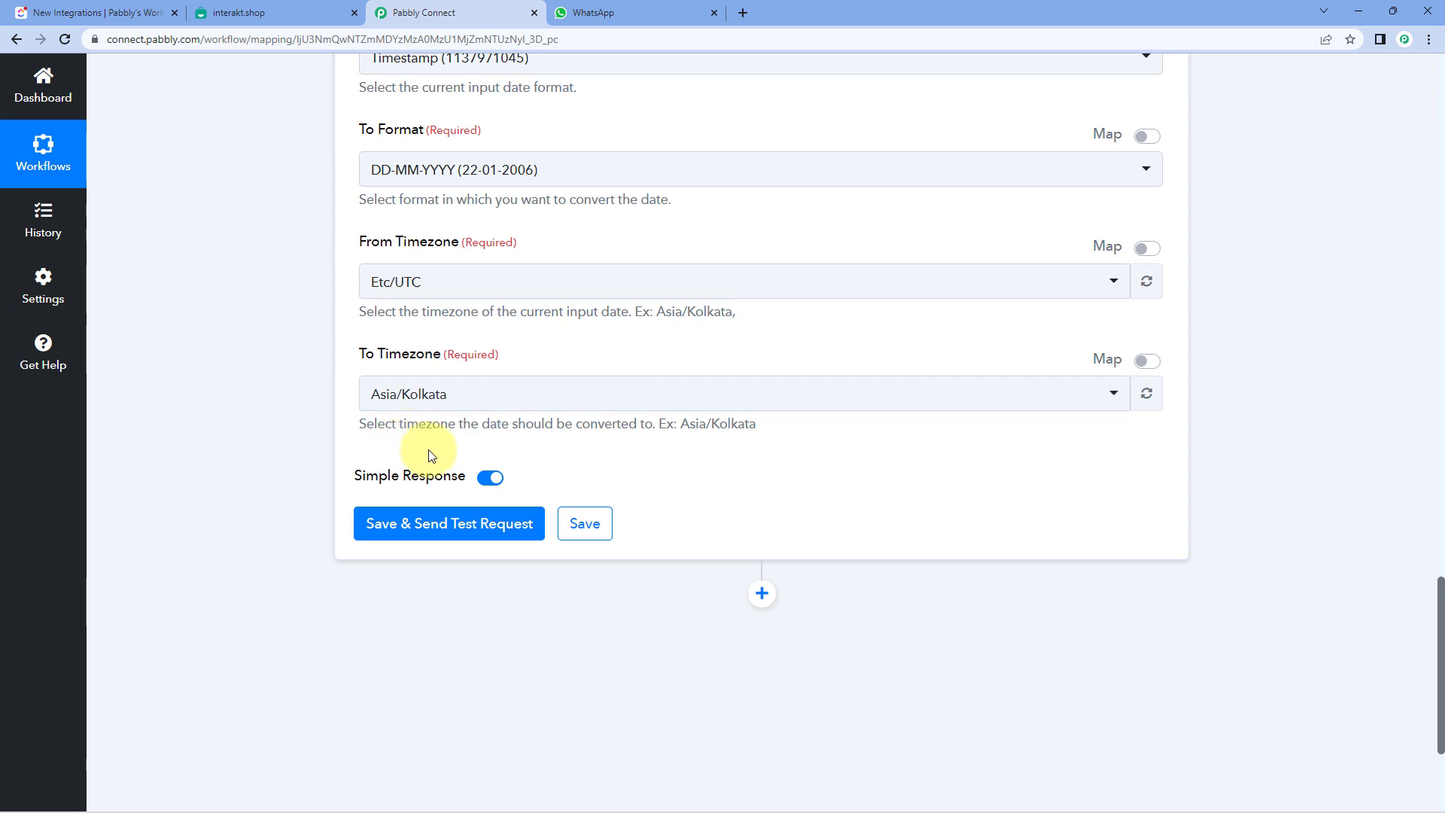
# Save the formatter step, send its test request and inspect the formatted date in the response.
pyautogui.click(460, 540)
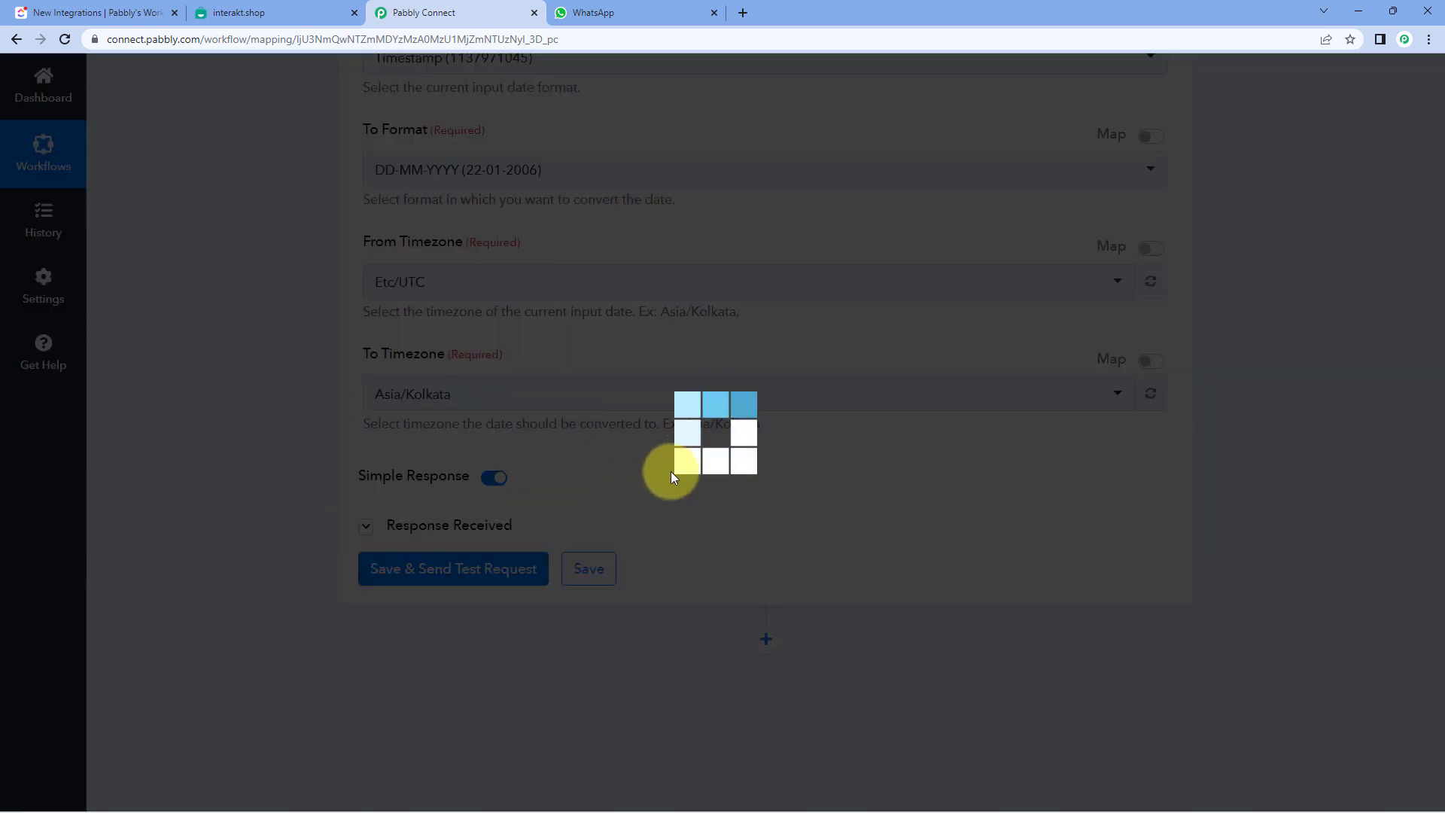
pyautogui.scroll(4, 671, 471)
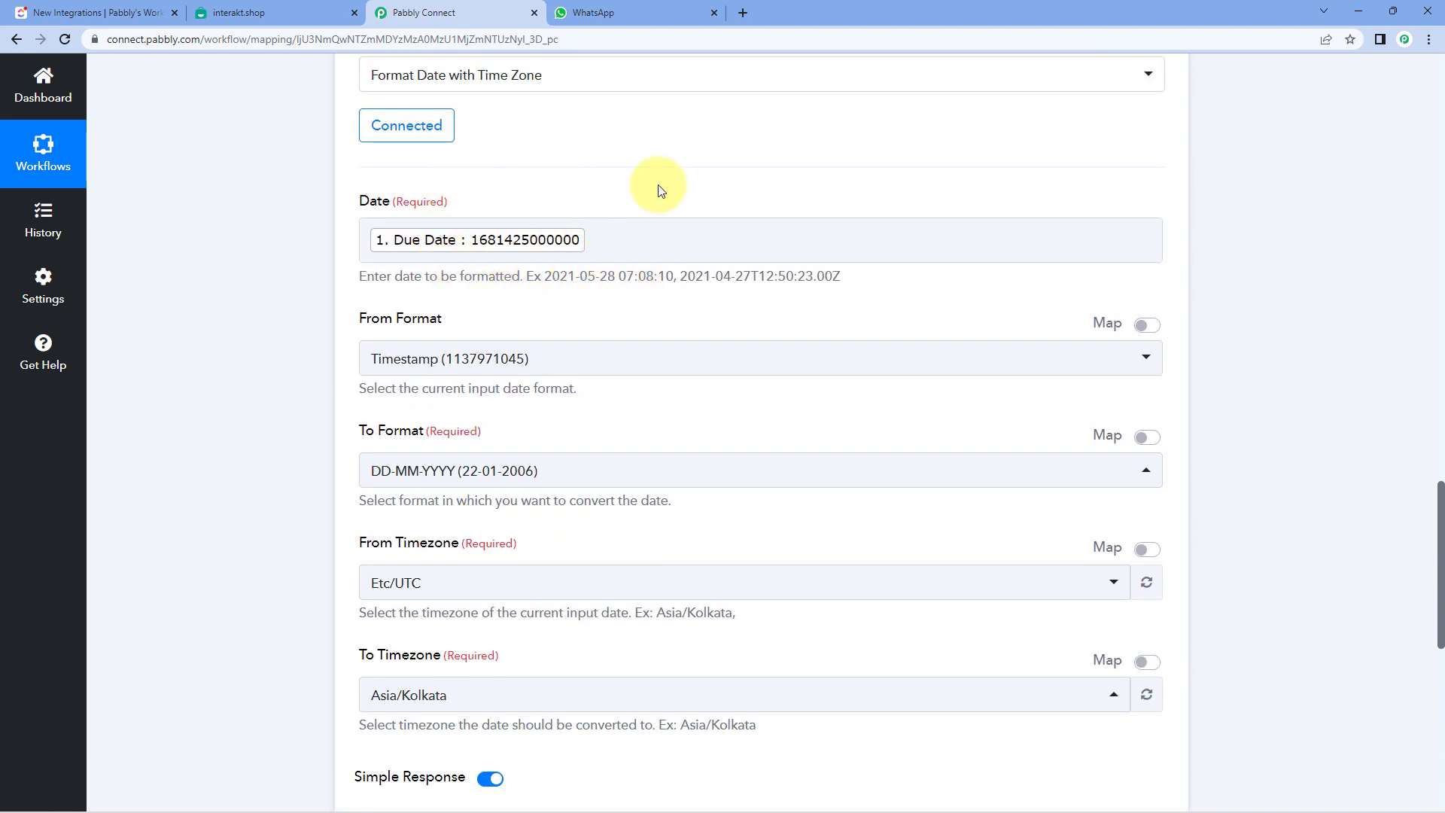
pyautogui.scroll(-6, 660, 186)
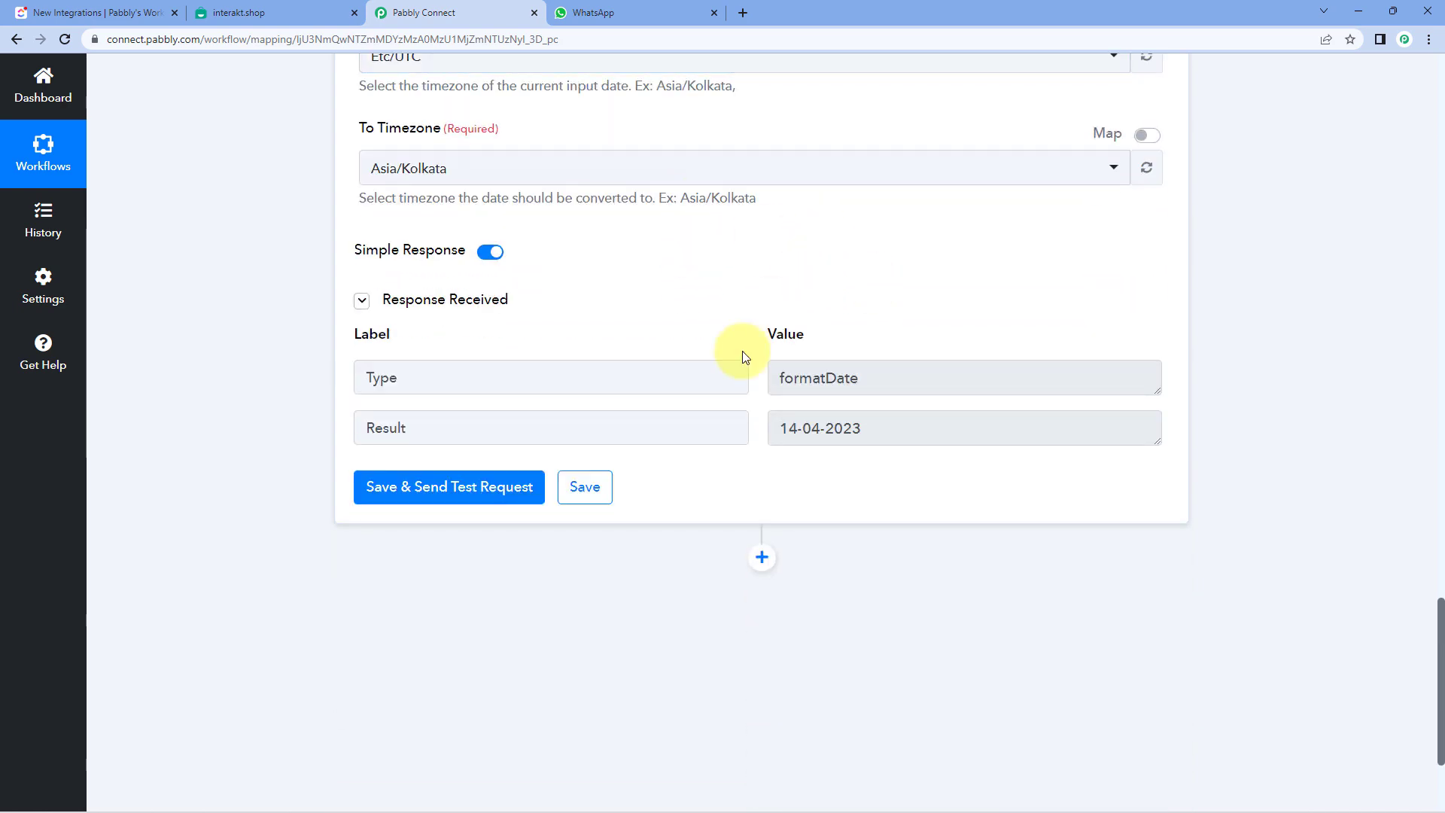
pyautogui.click(785, 429)
pyautogui.moveTo(784, 429); pyautogui.dragTo(866, 429)
pyautogui.click(790, 429)
# Check the Demo Task's due date in ClickUp against the formatter's result, and return to the end of the Pabbly Connect workflow.
pyautogui.click(87, 14)
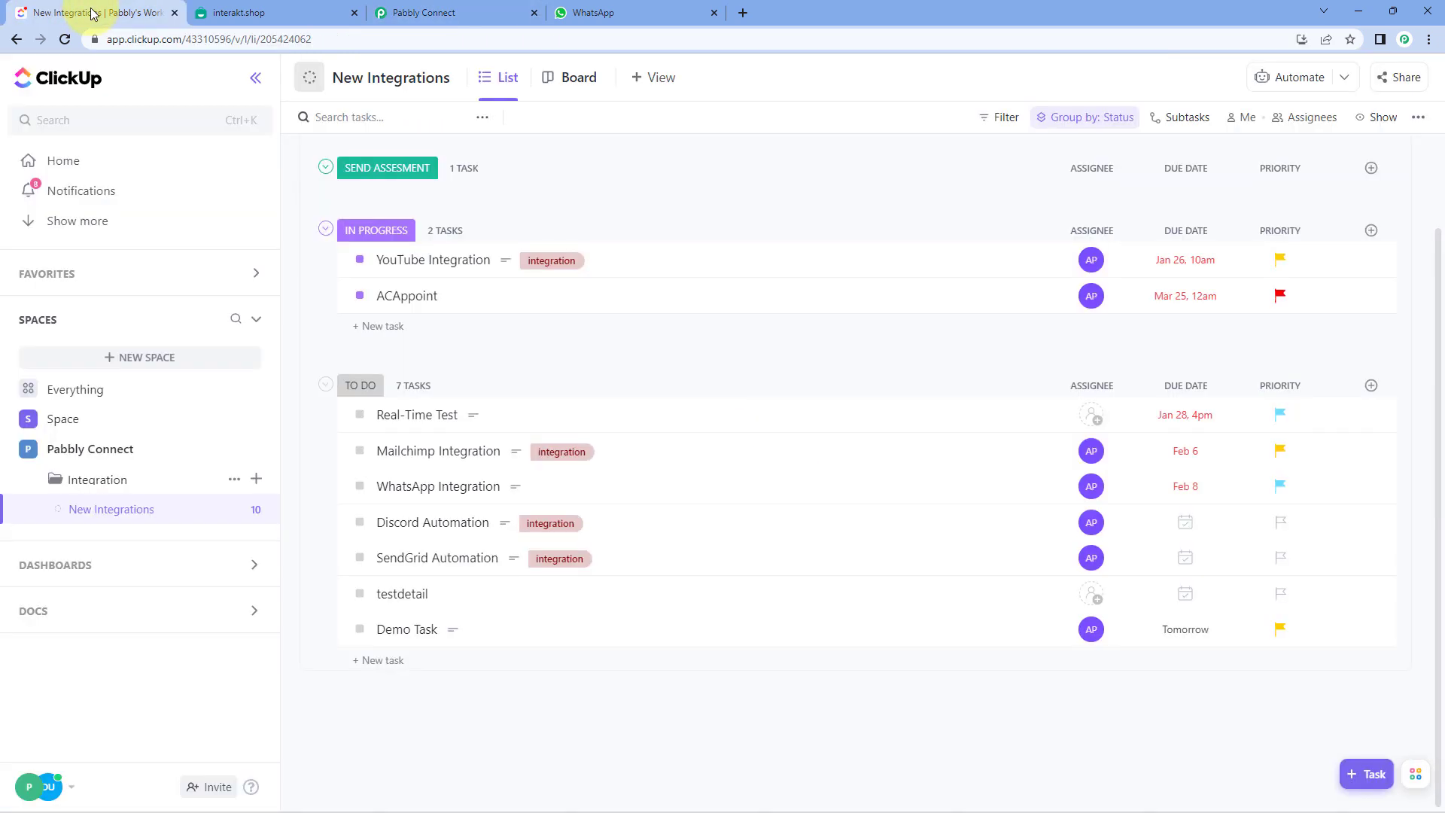
pyautogui.click(413, 629)
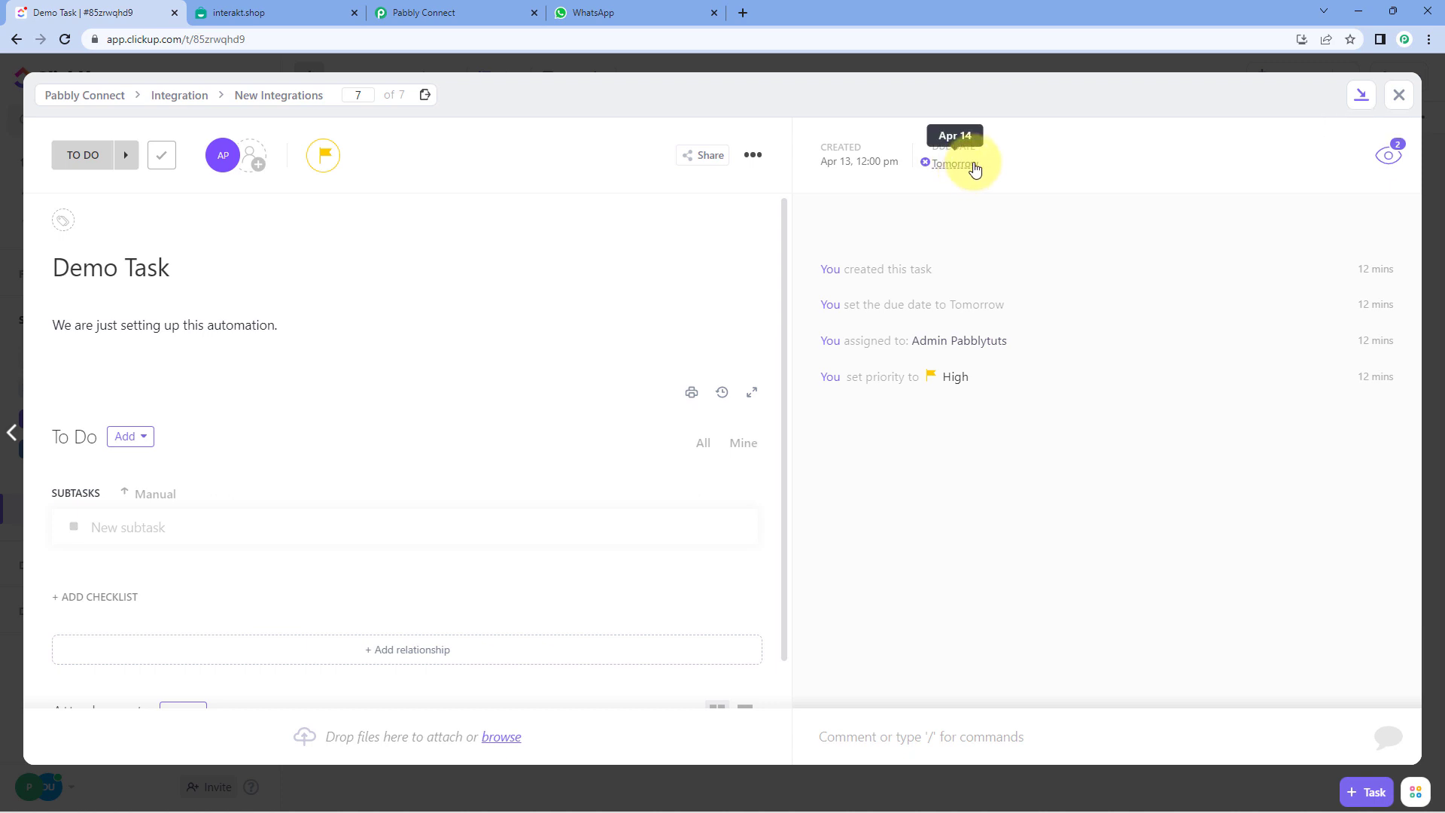
pyautogui.click(1398, 94)
pyautogui.click(421, 13)
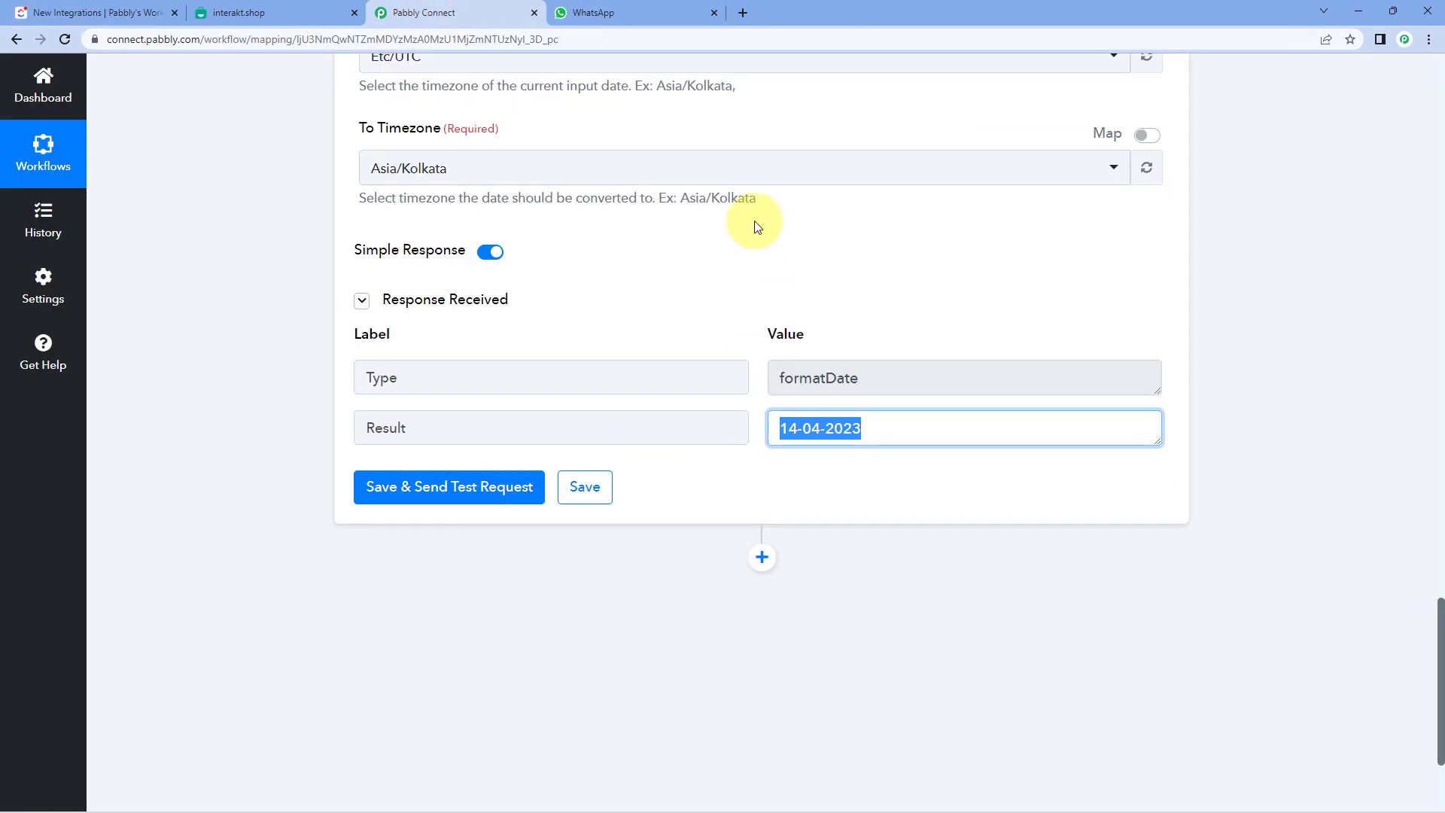
pyautogui.click(676, 296)
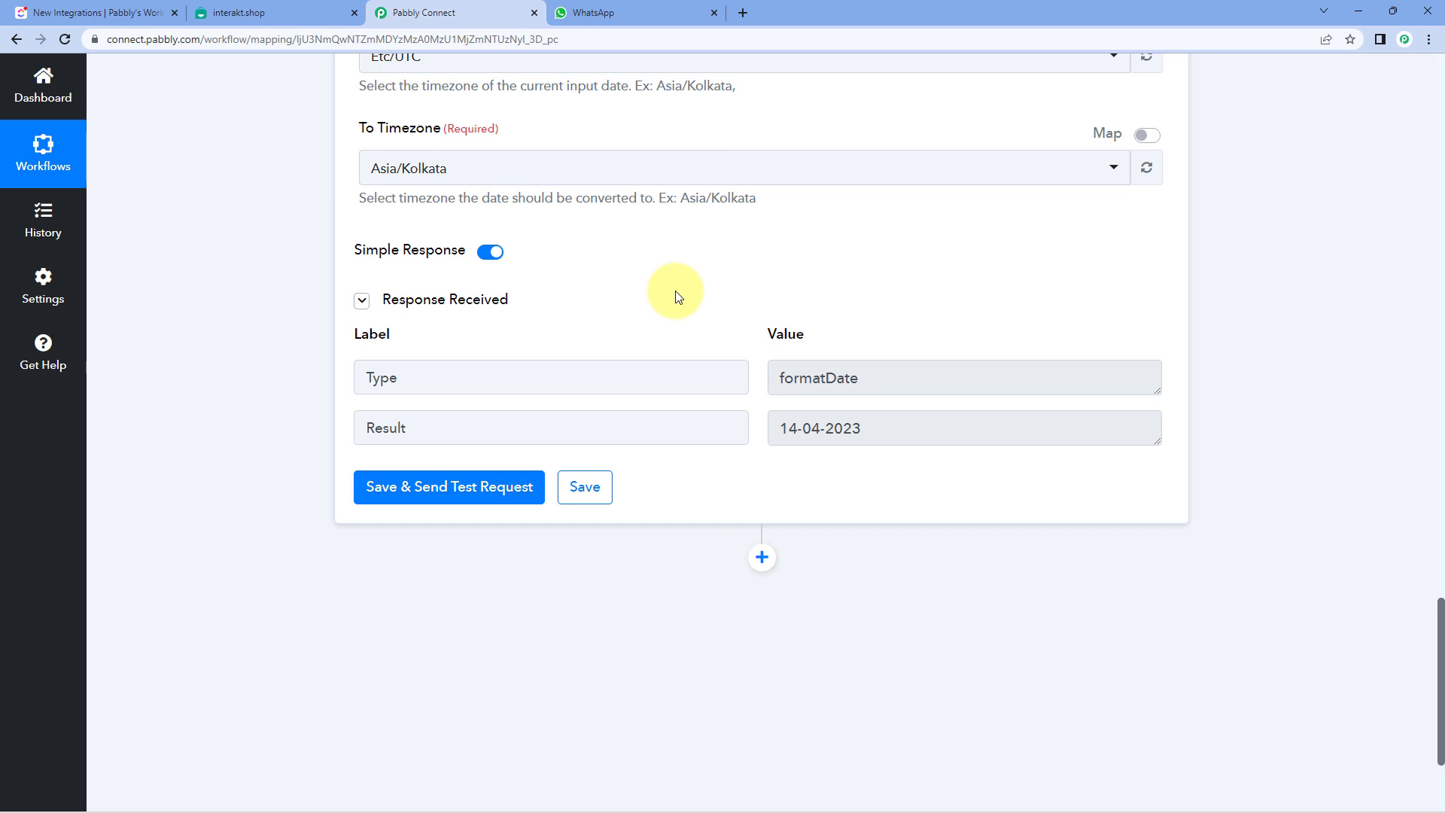
pyautogui.scroll(-3, 677, 293)
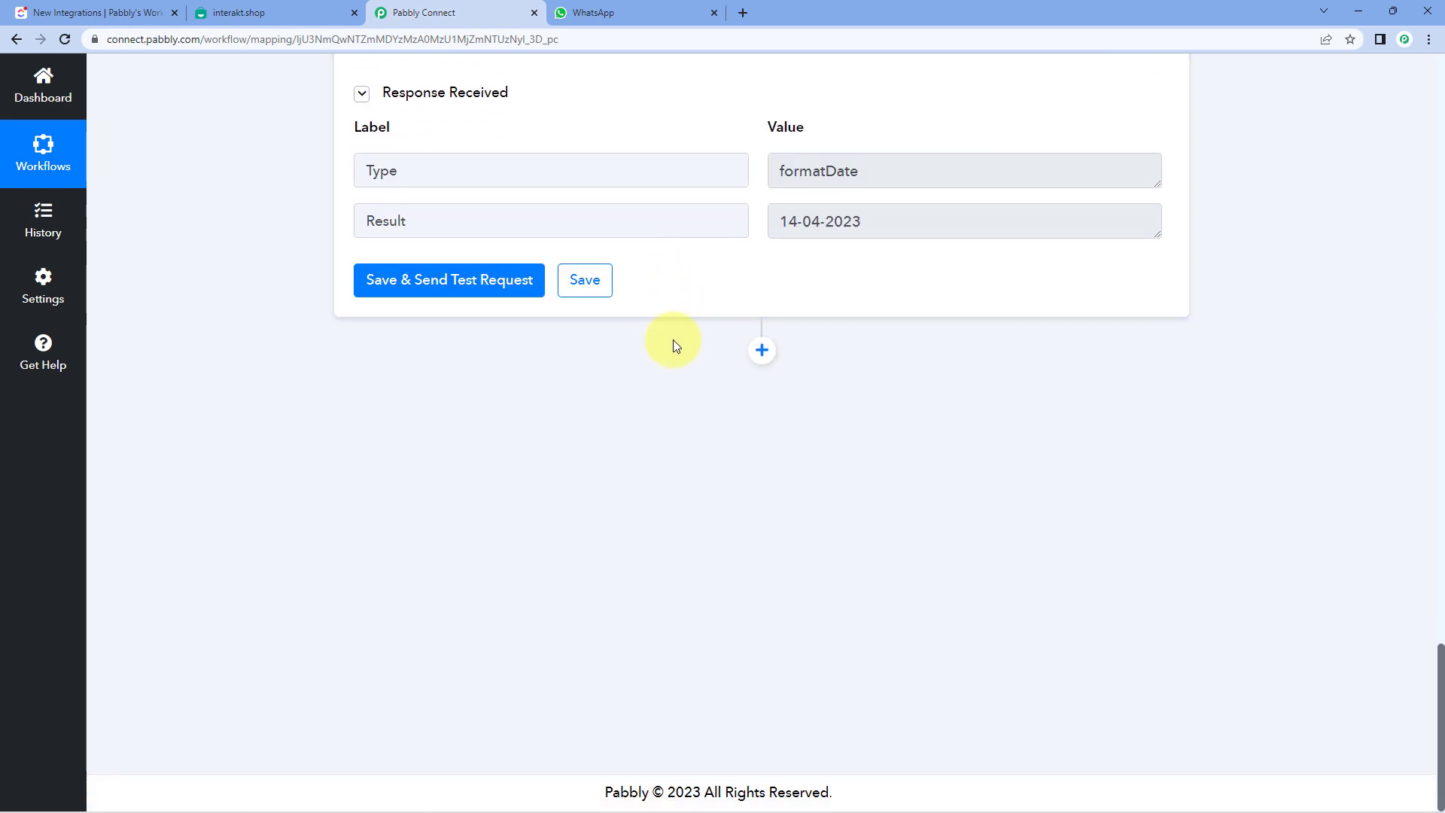
# Add an Interakt action after the date formatter, with Send WhatsApp Template Message as the action event.
pyautogui.click(769, 356)
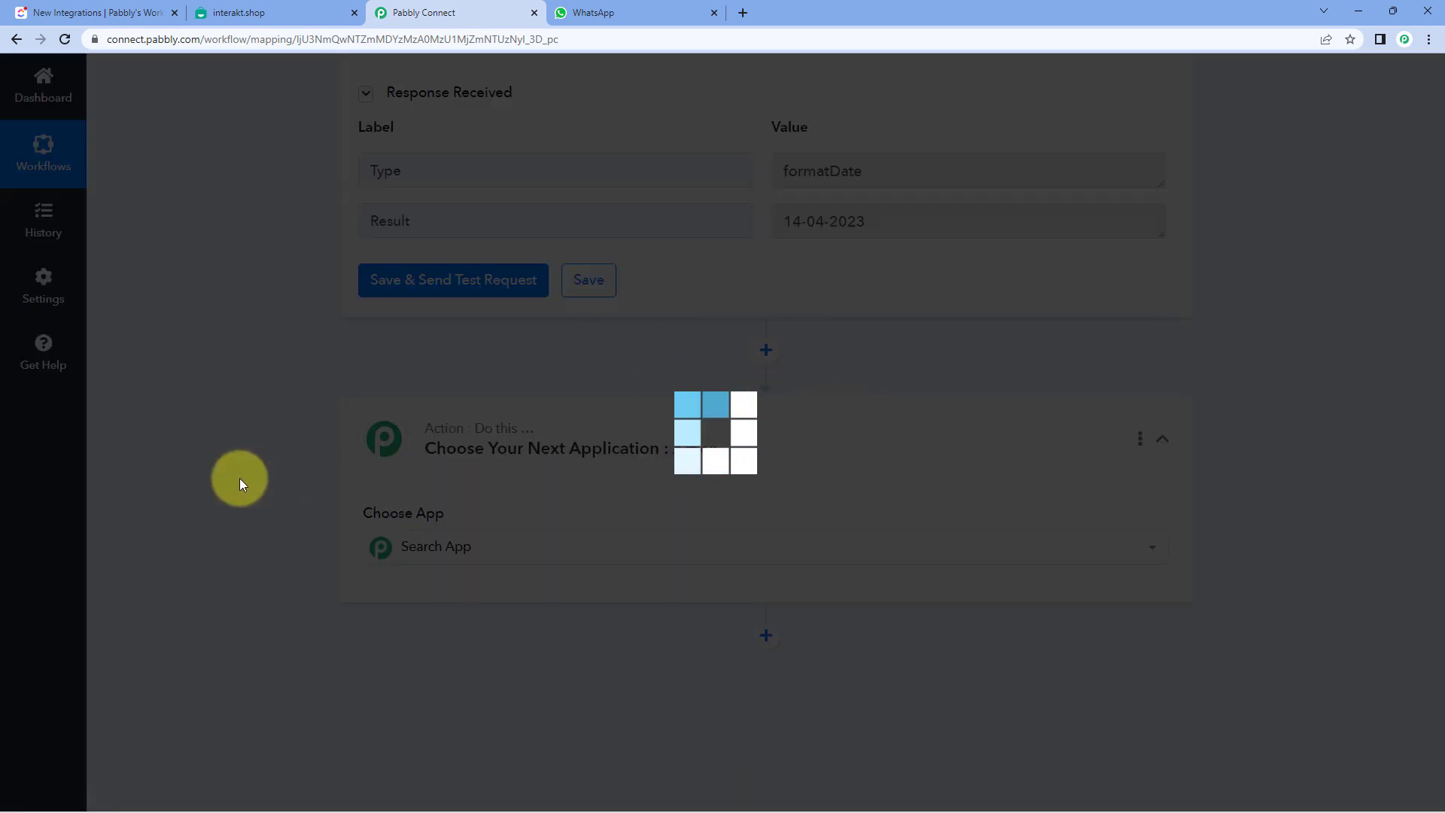
pyautogui.write('I')
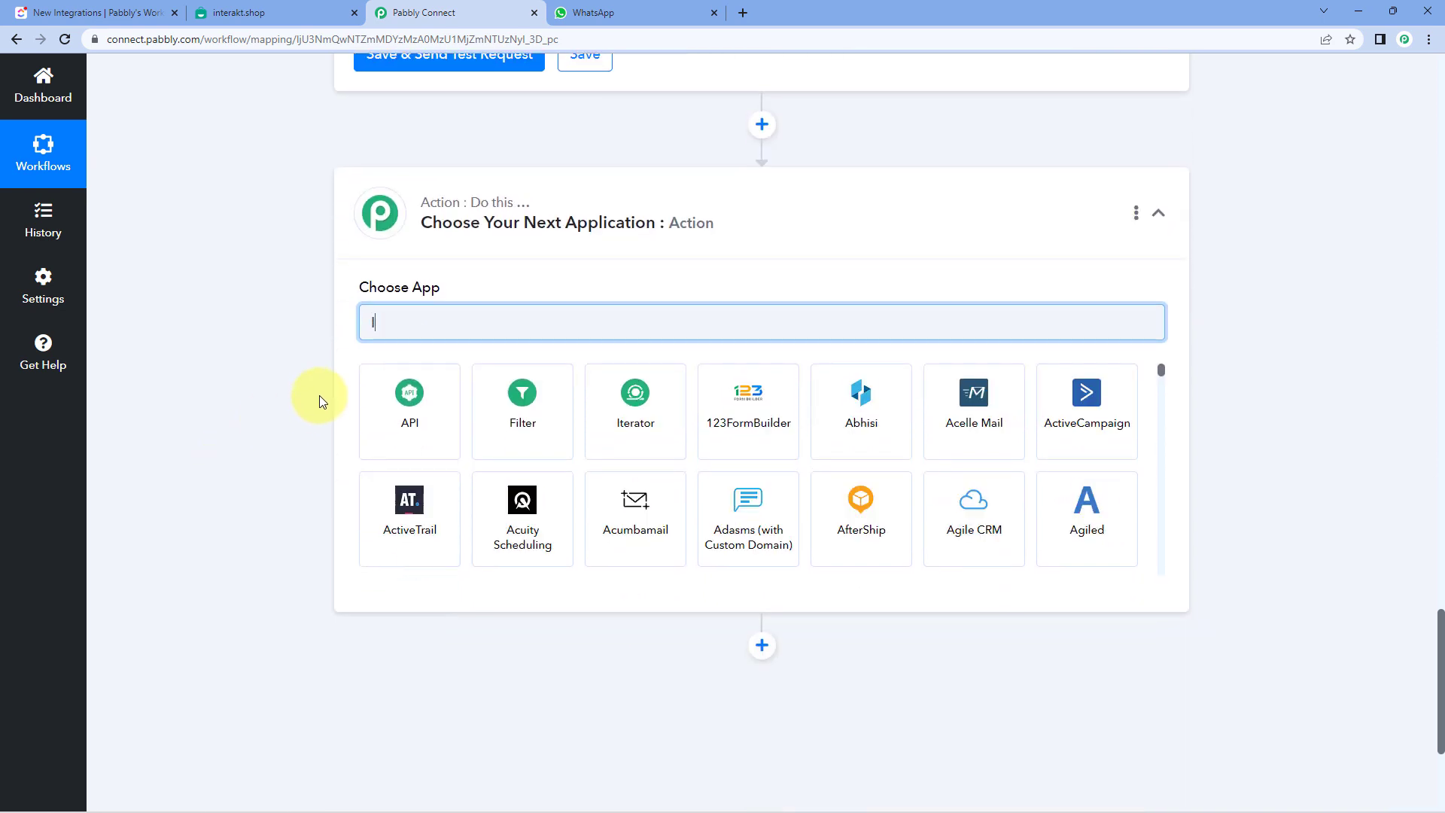
pyautogui.write('nterakt')
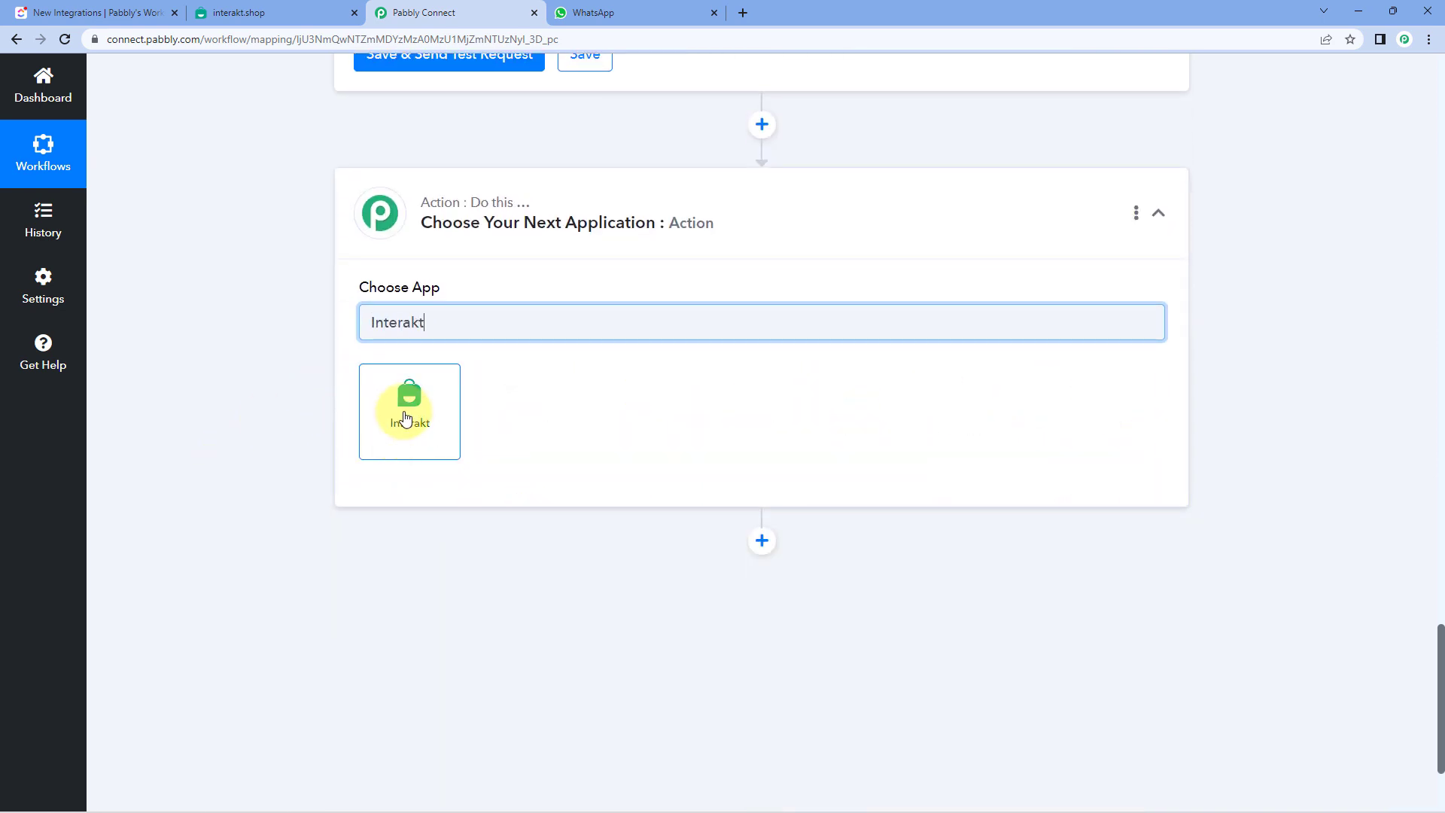
pyautogui.click(405, 413)
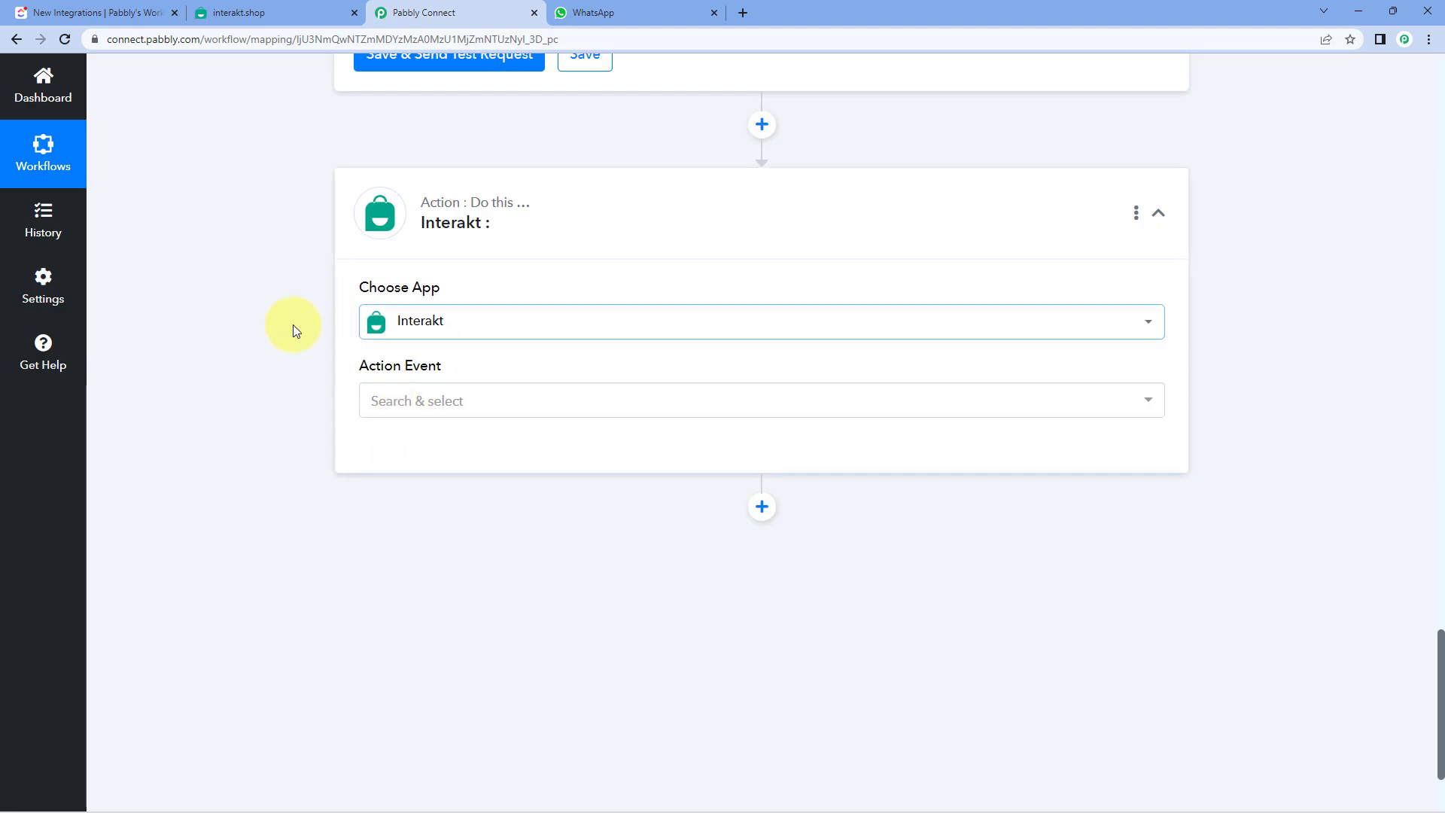
pyautogui.click(471, 406)
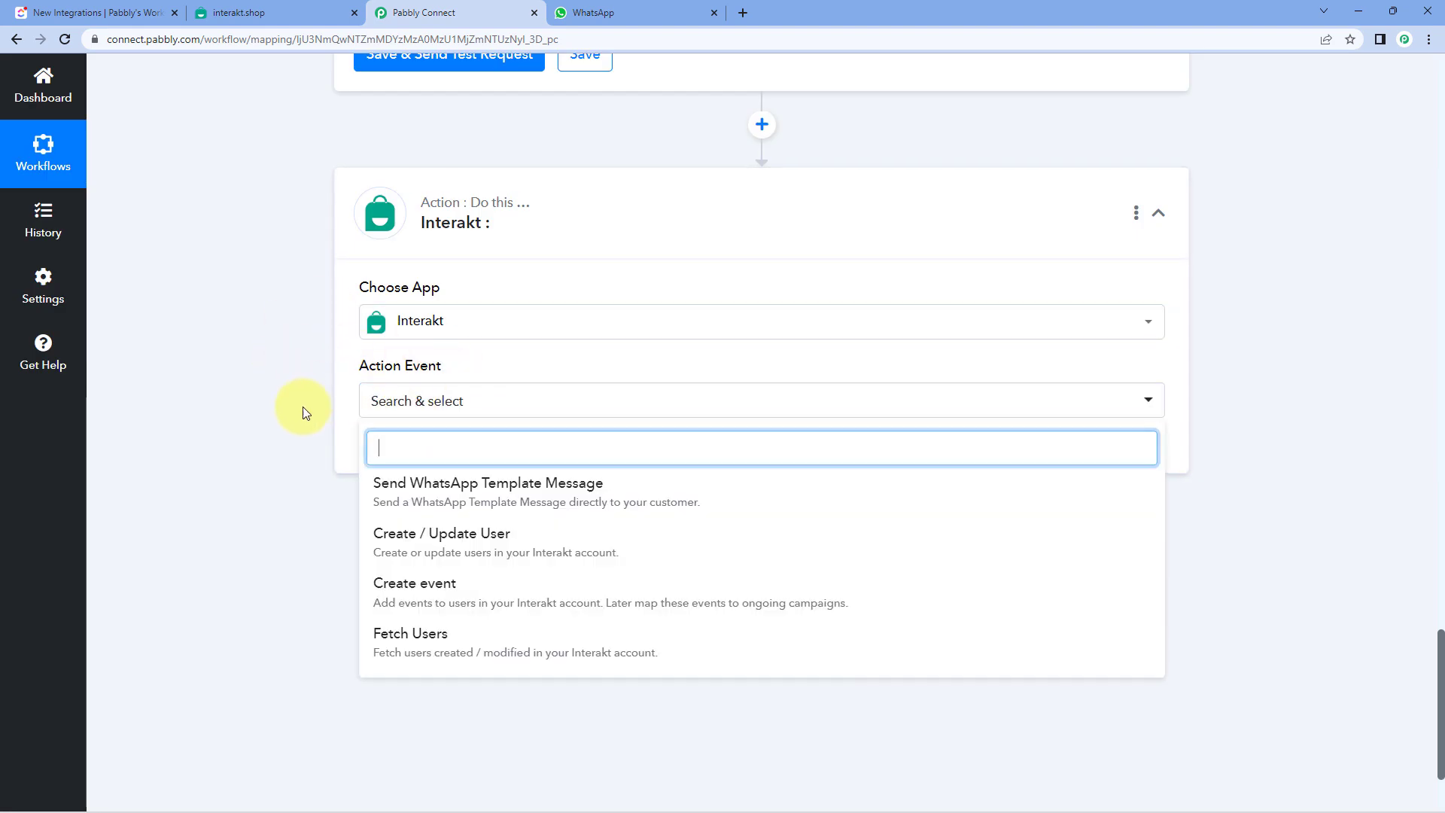
pyautogui.scroll(-2, 301, 409)
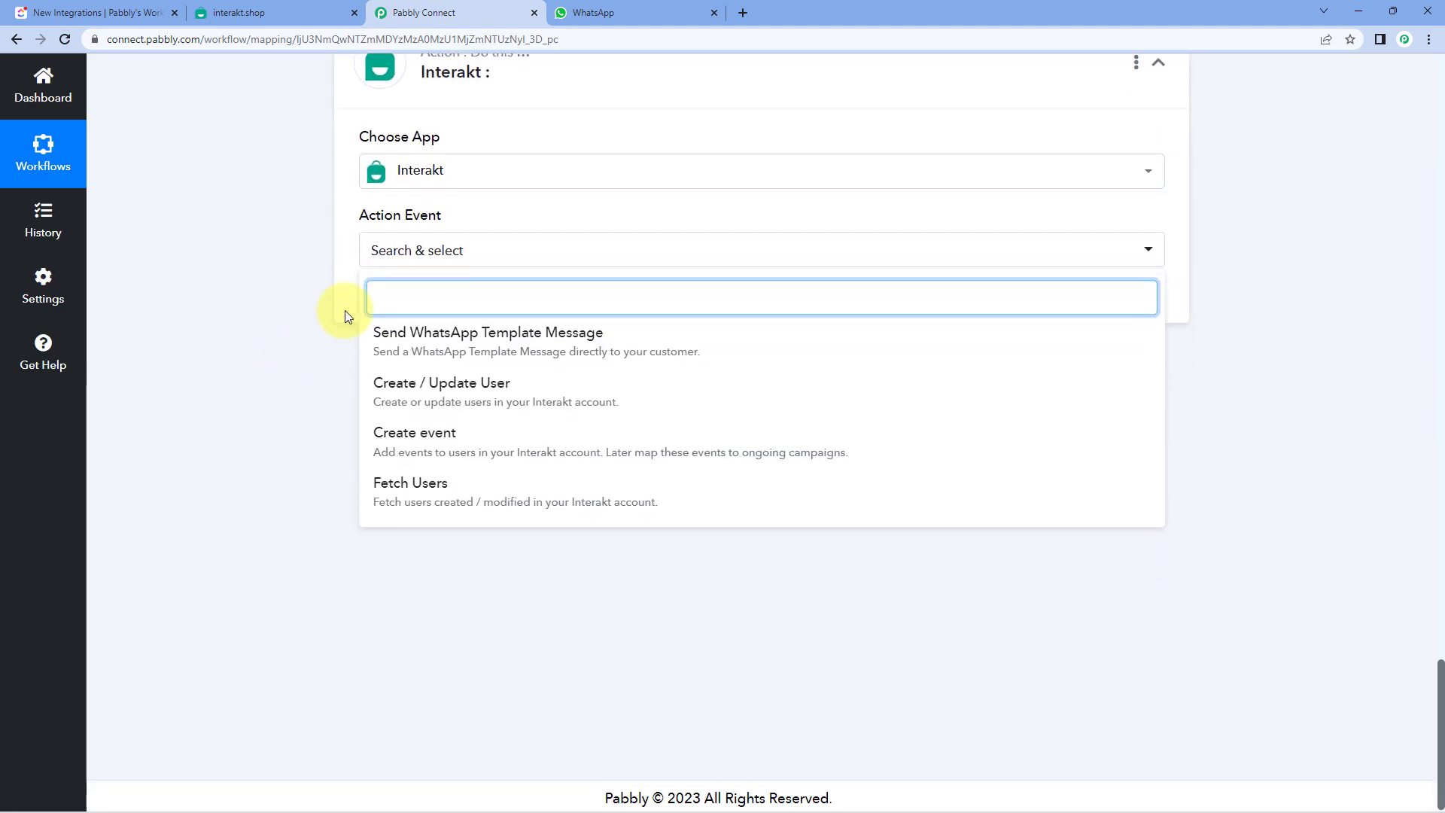
pyautogui.click(542, 344)
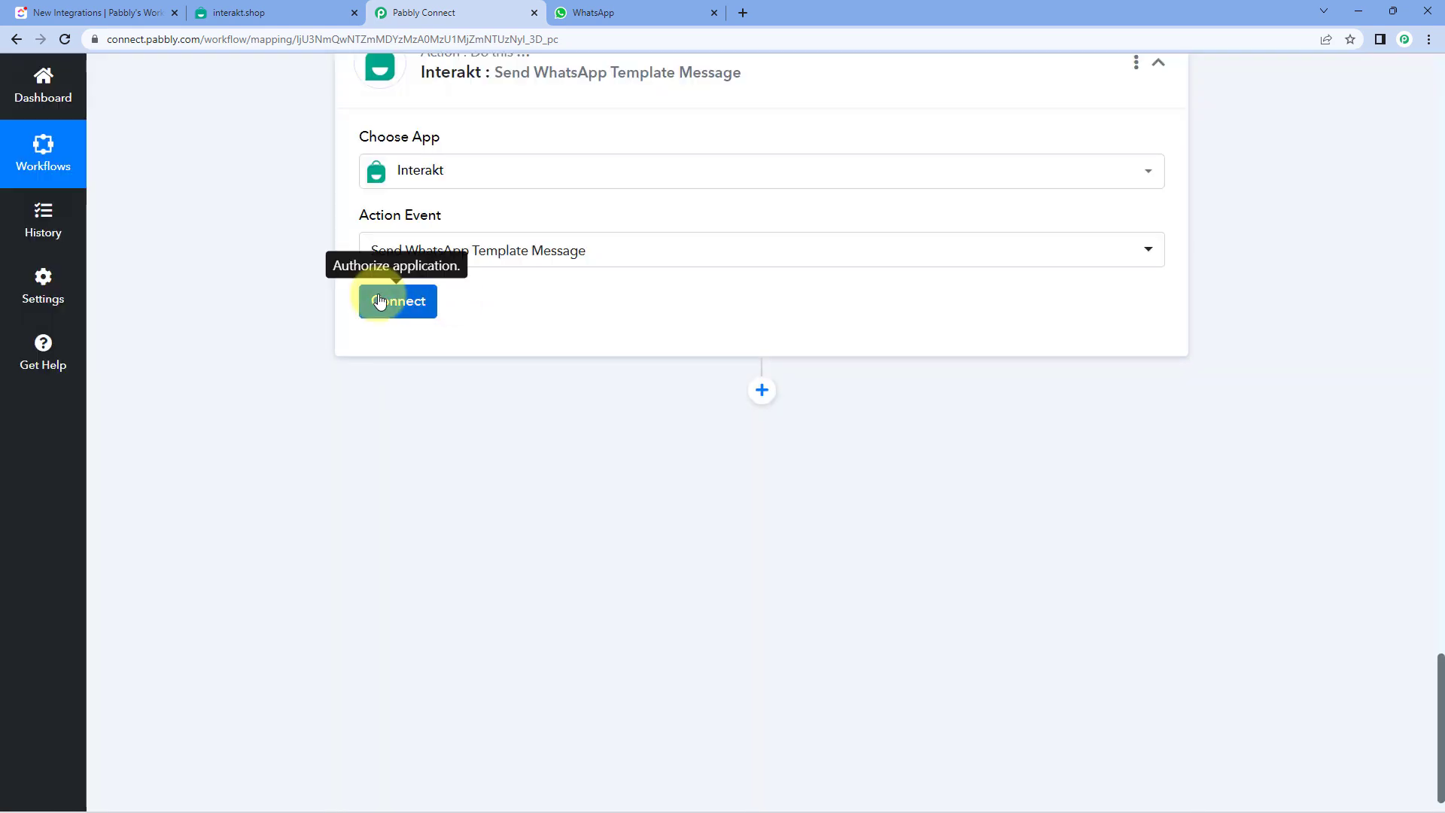
# Start a new Interakt connection for the action and copy the secret key from Interakt's developer settings.
pyautogui.click(381, 301)
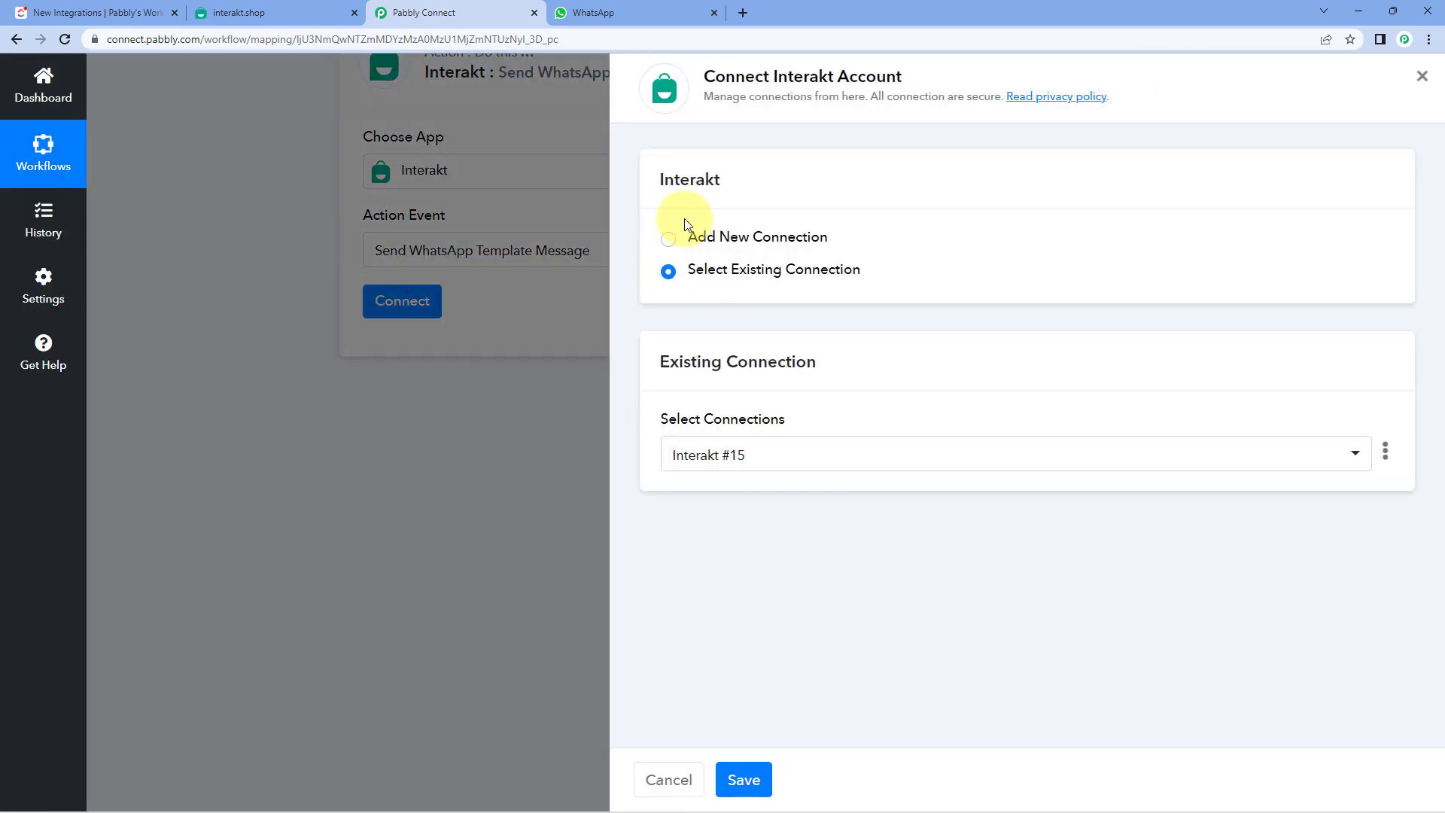
pyautogui.click(669, 239)
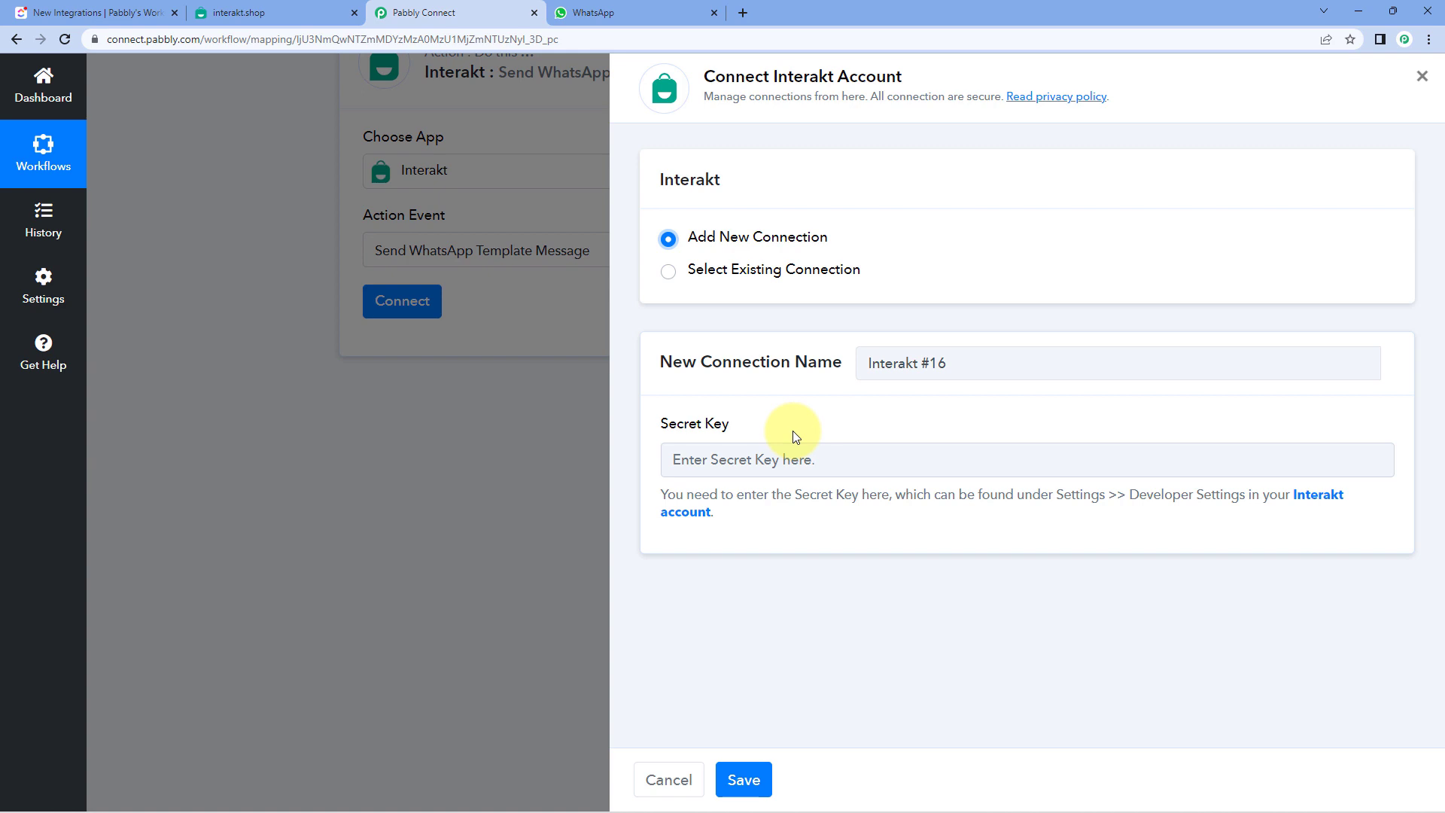
pyautogui.click(306, 12)
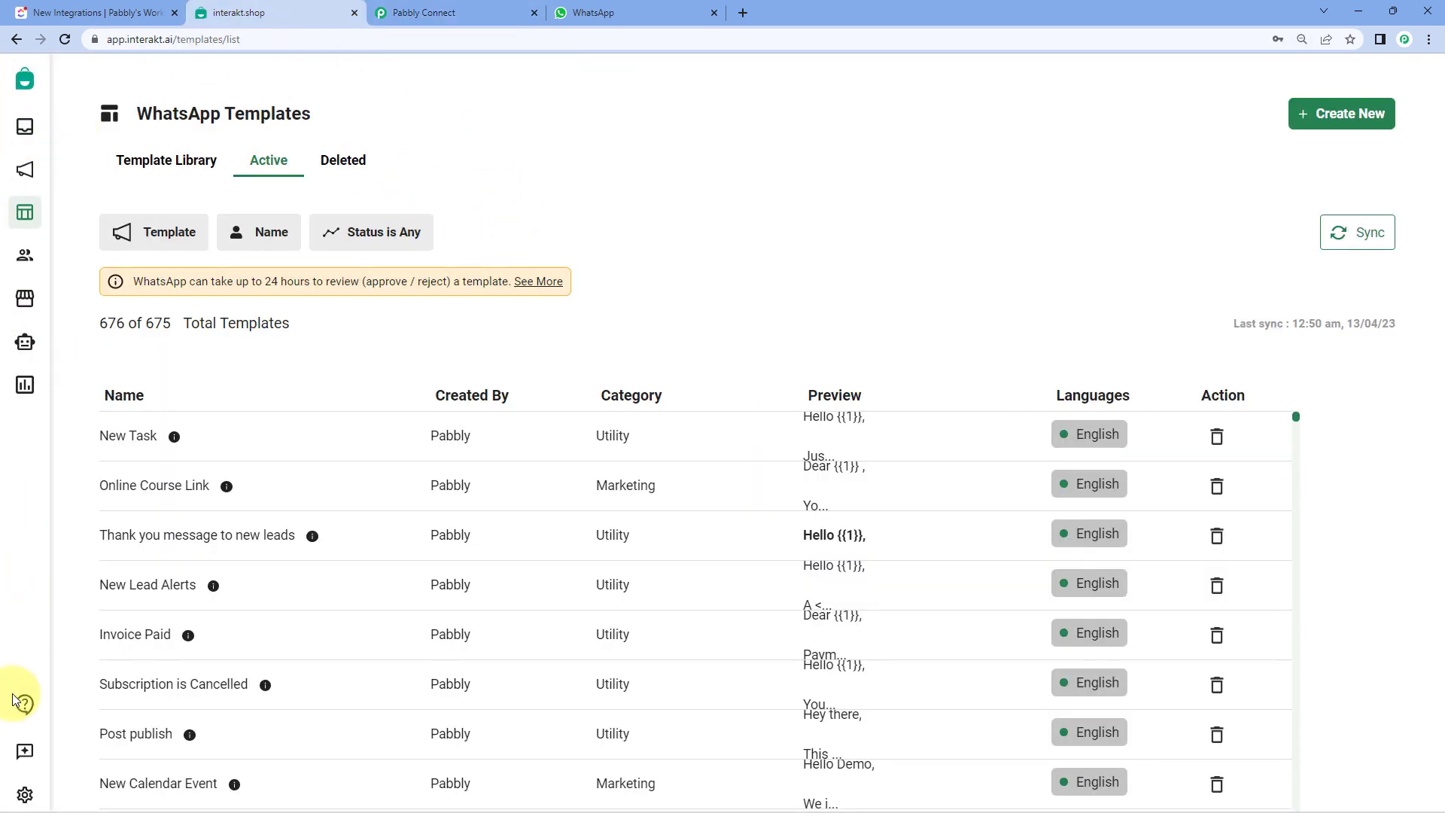
pyautogui.click(25, 797)
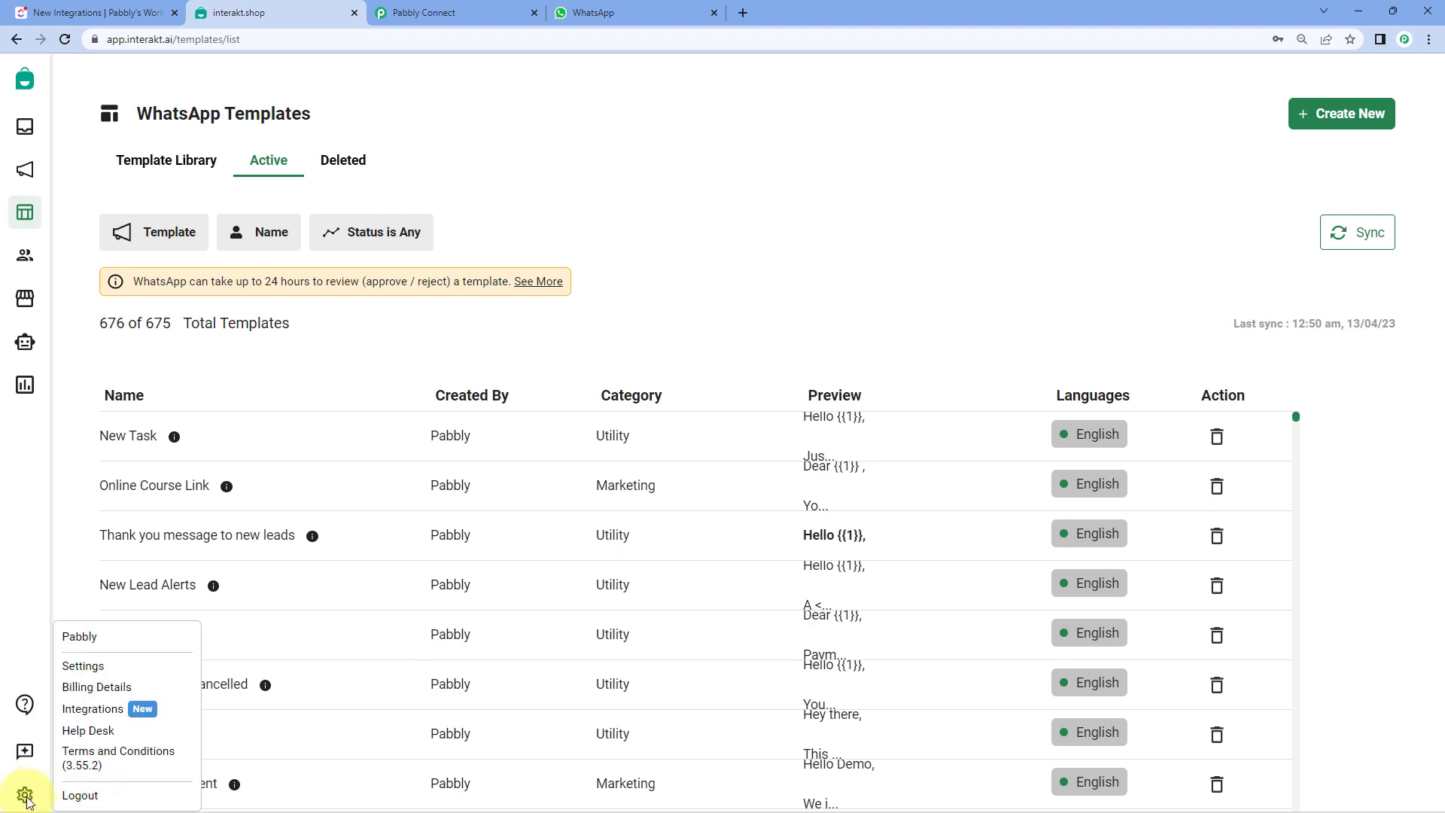
pyautogui.click(91, 666)
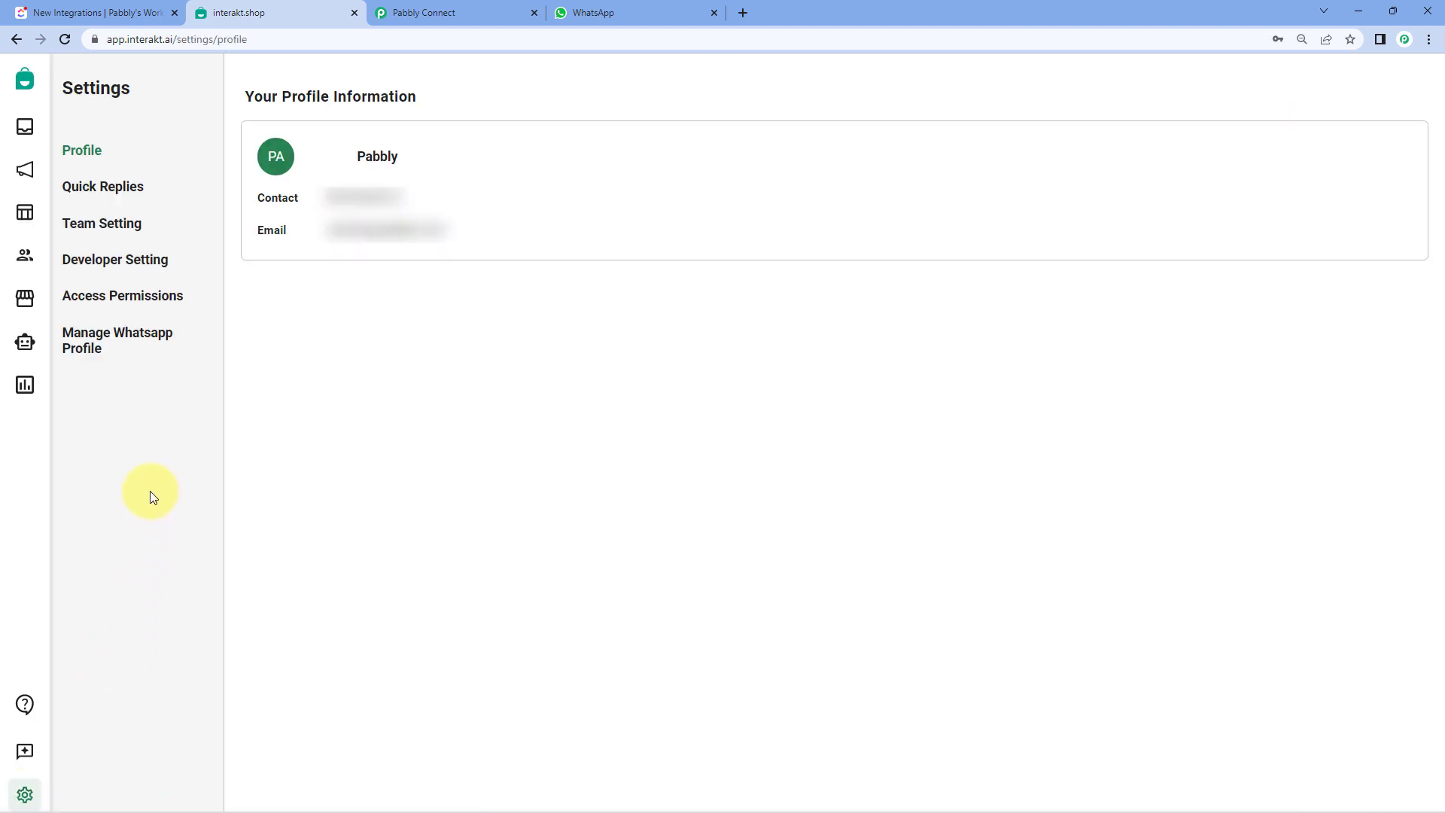
pyautogui.click(147, 265)
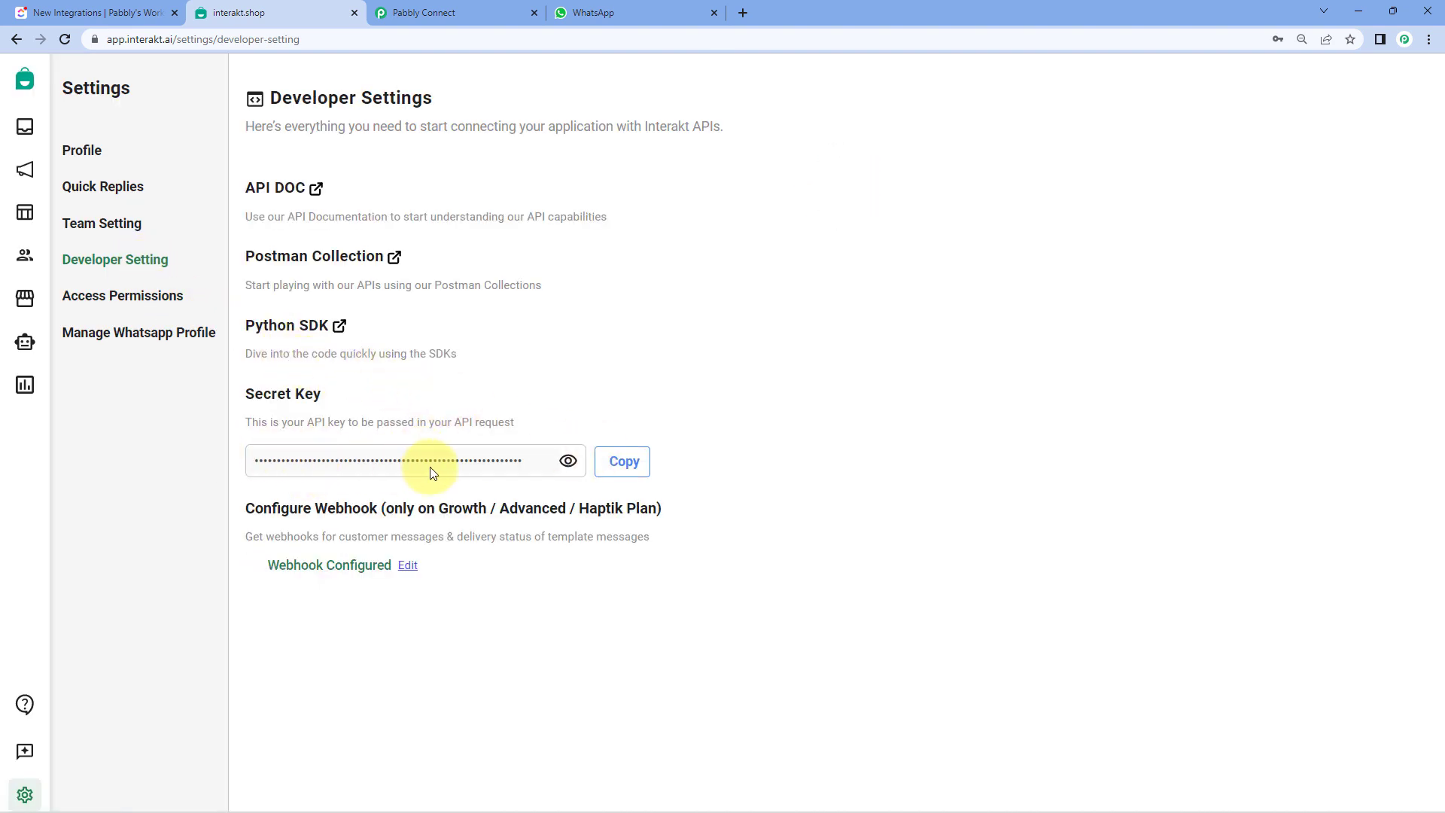
pyautogui.click(635, 467)
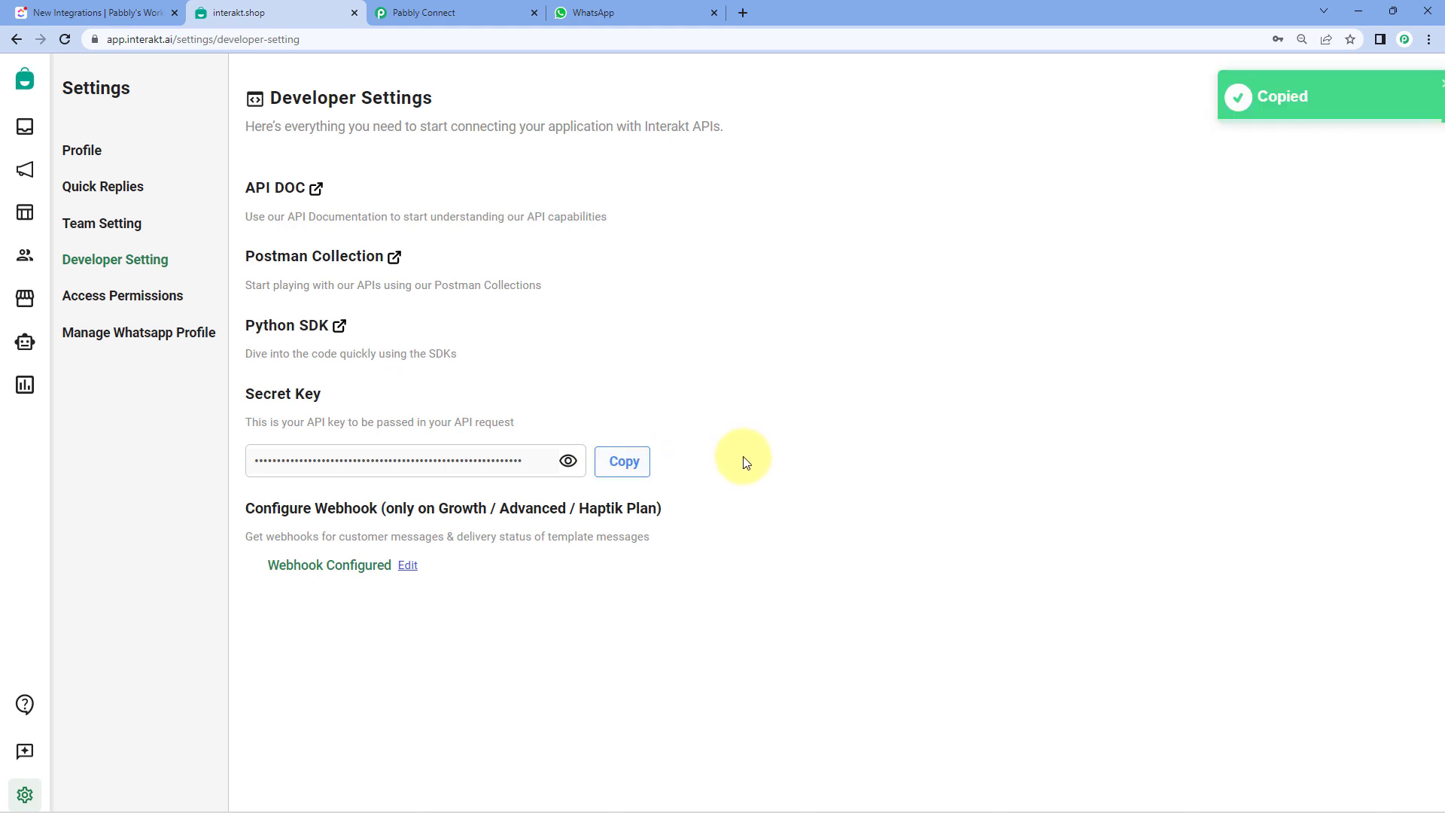
# Return to Pabbly Connect, paste the API key as the new connection's Secret Key and save the connection.
pyautogui.click(497, 7)
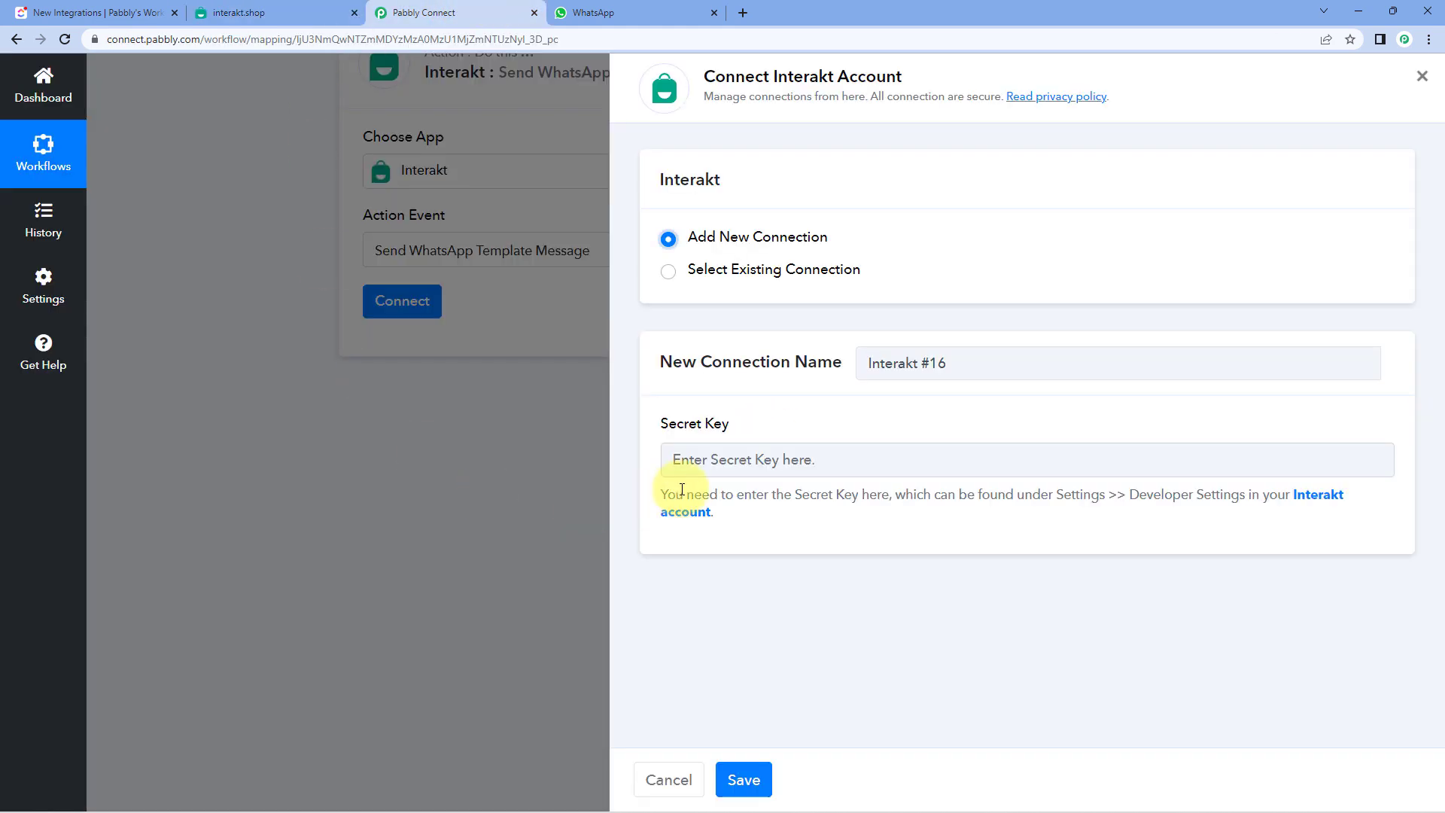
pyautogui.click(677, 460)
pyautogui.rightClick(694, 468)
pyautogui.click(782, 590)
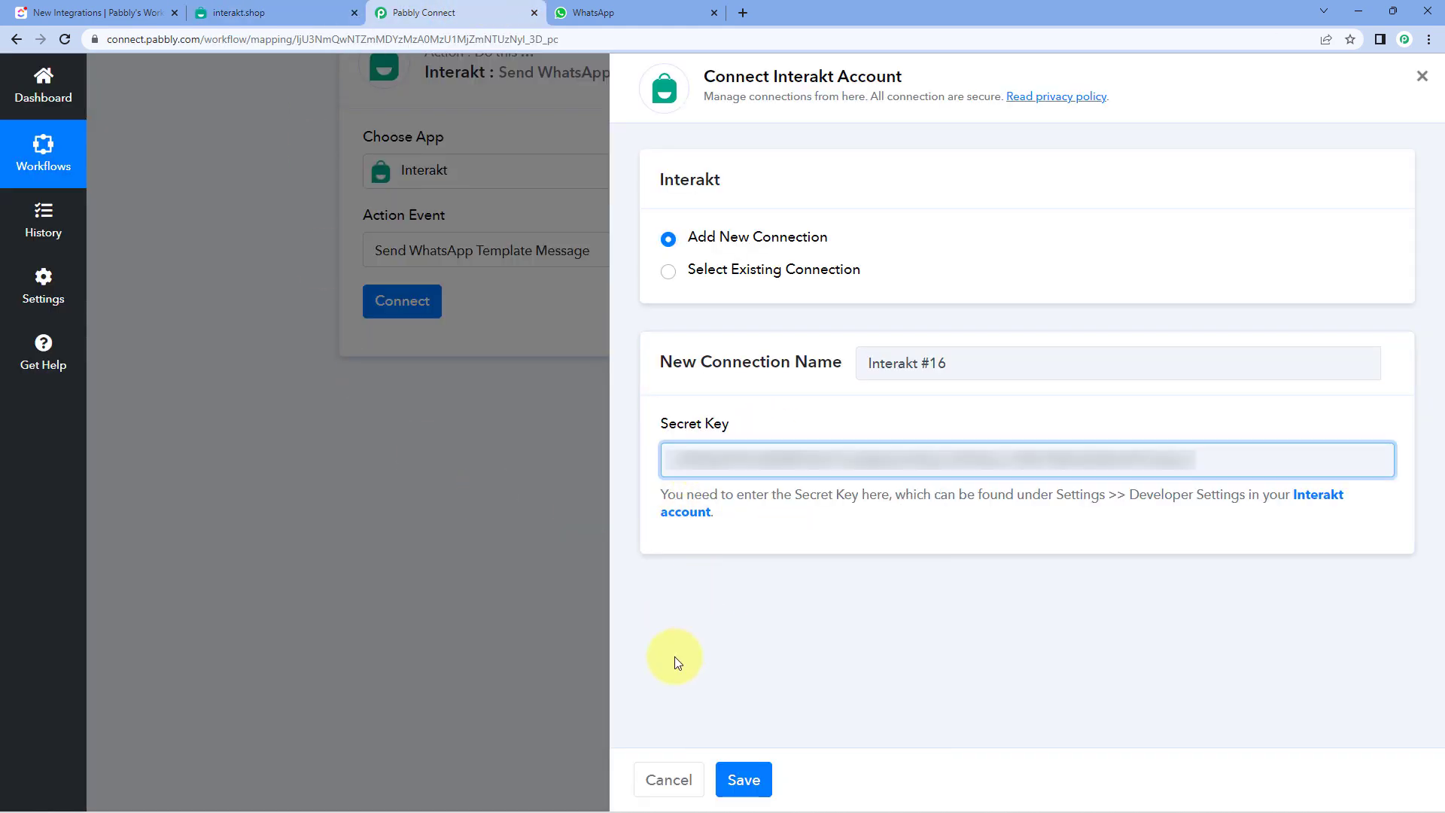
pyautogui.click(743, 779)
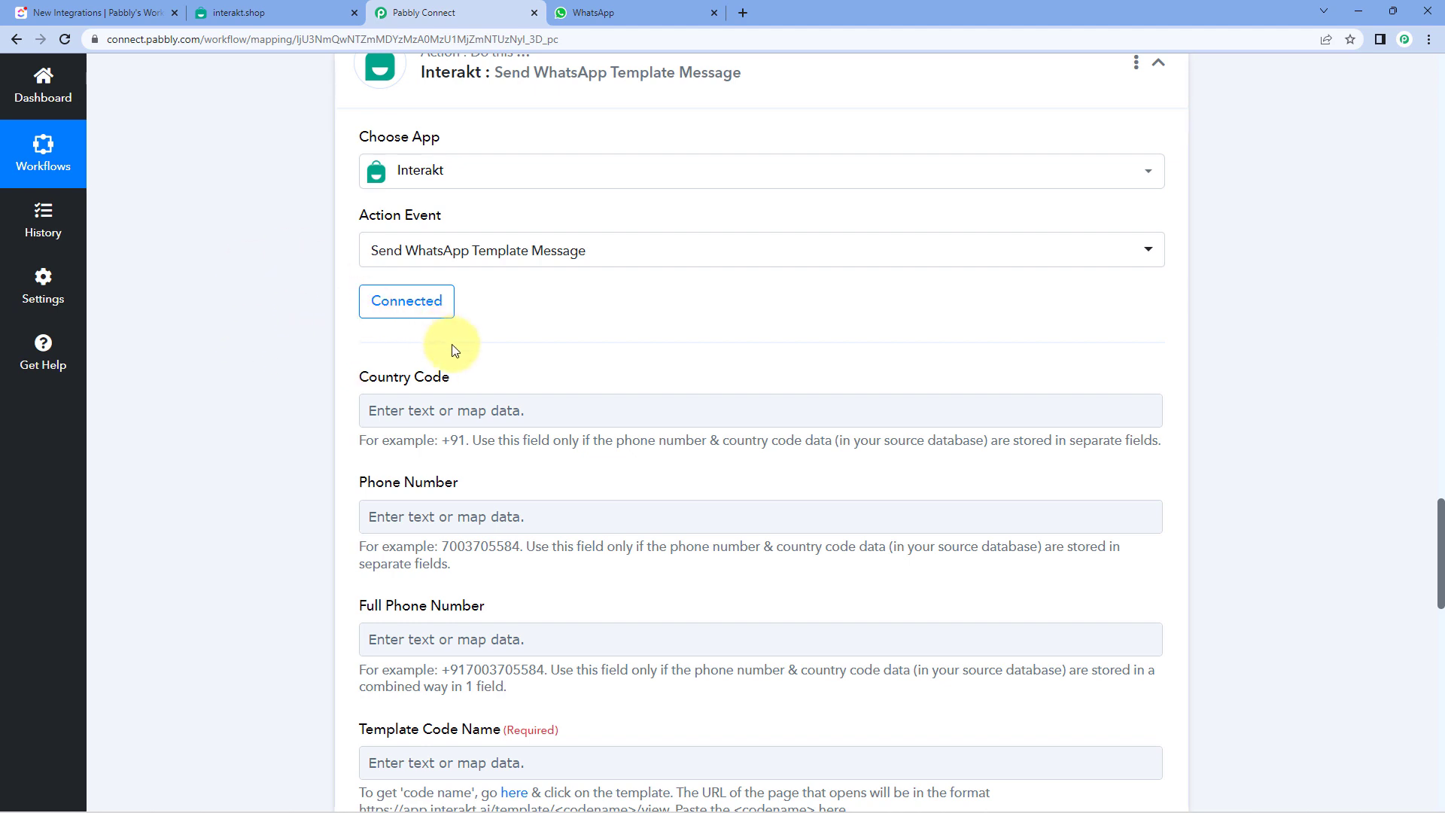
# Enter the recipient's phone number with country code as the Full Phone Number of the Interakt action.
pyautogui.scroll(-1, 459, 342)
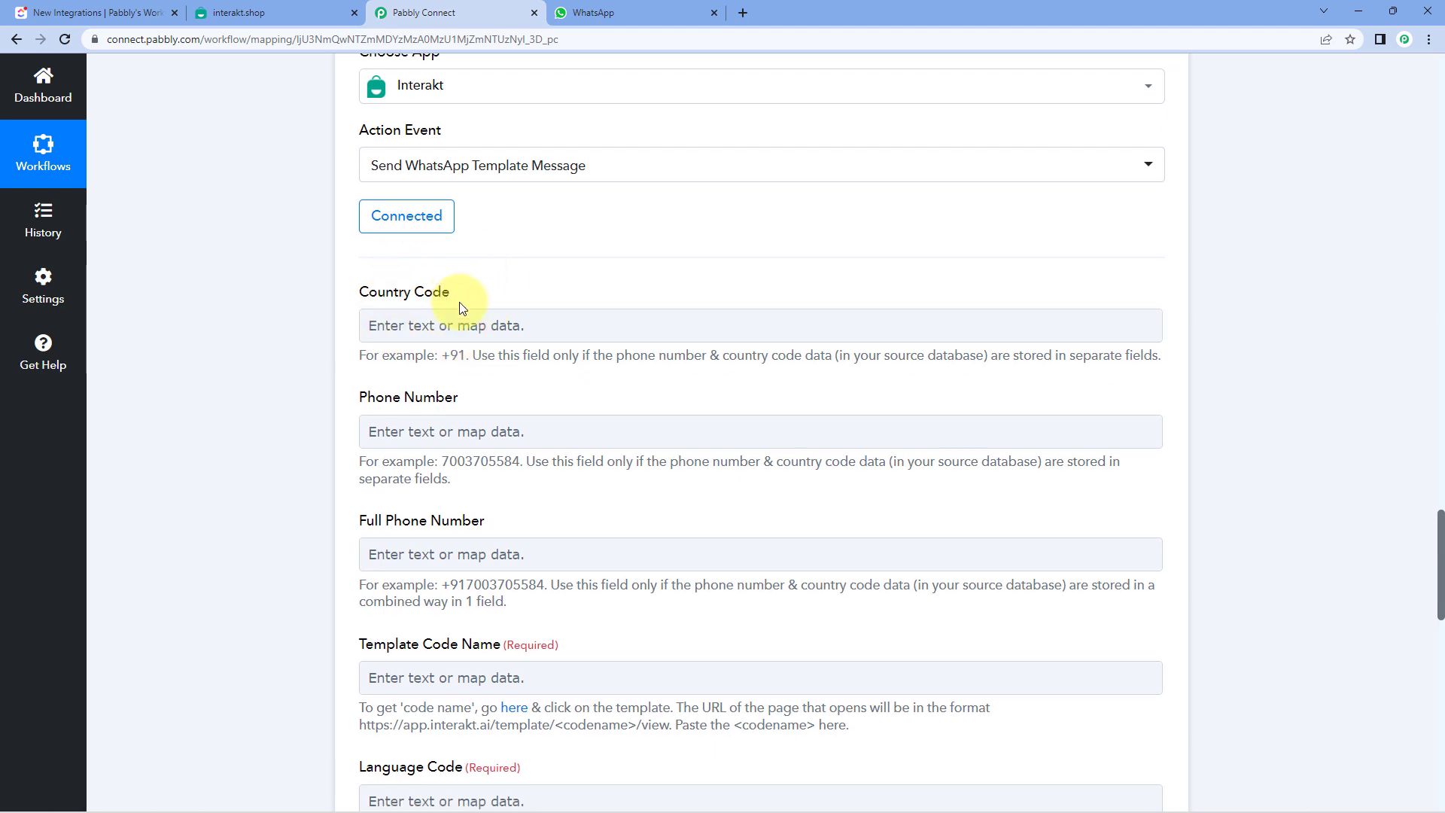
pyautogui.scroll(-1, 462, 308)
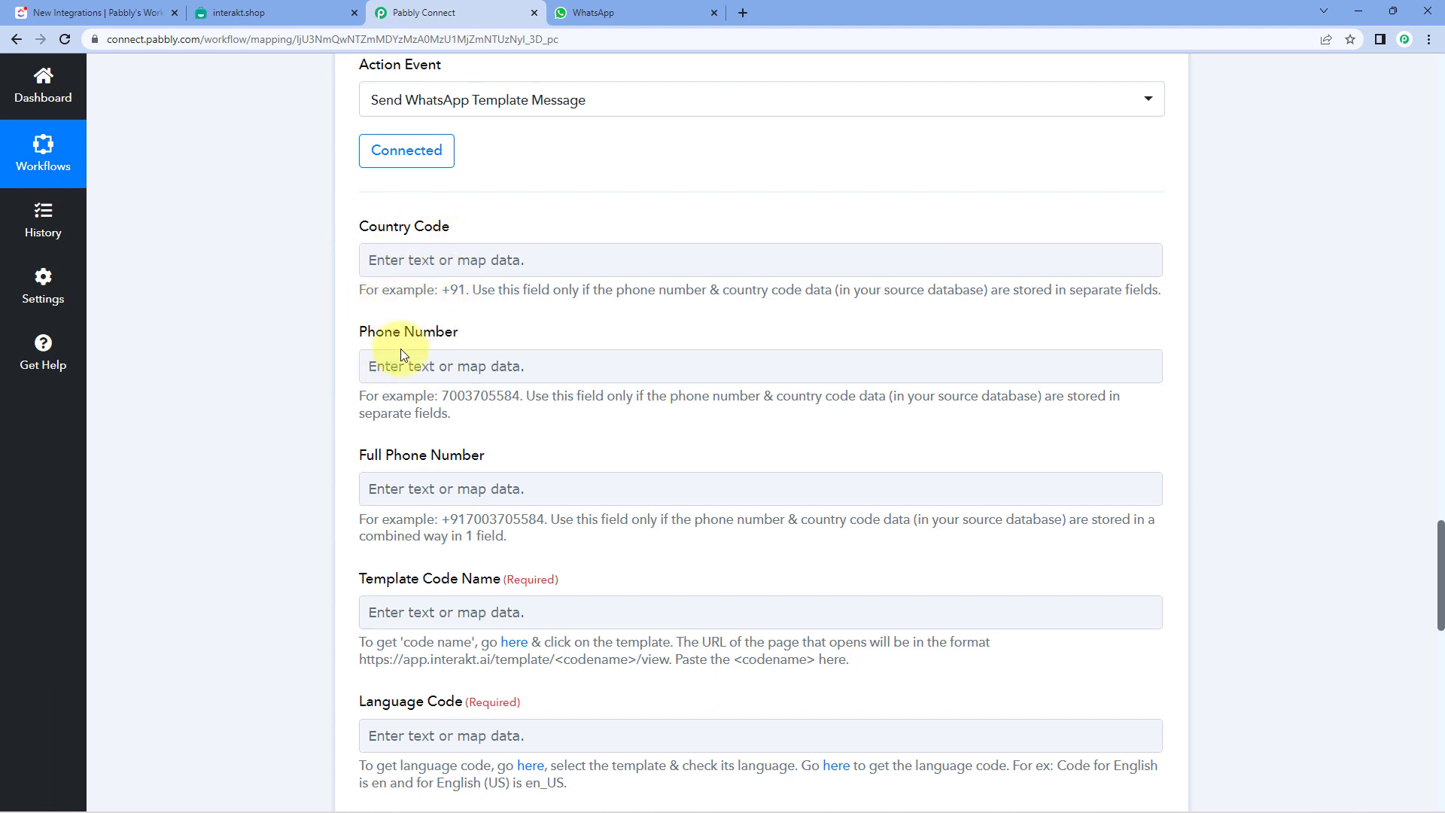
pyautogui.scroll(-1, 429, 216)
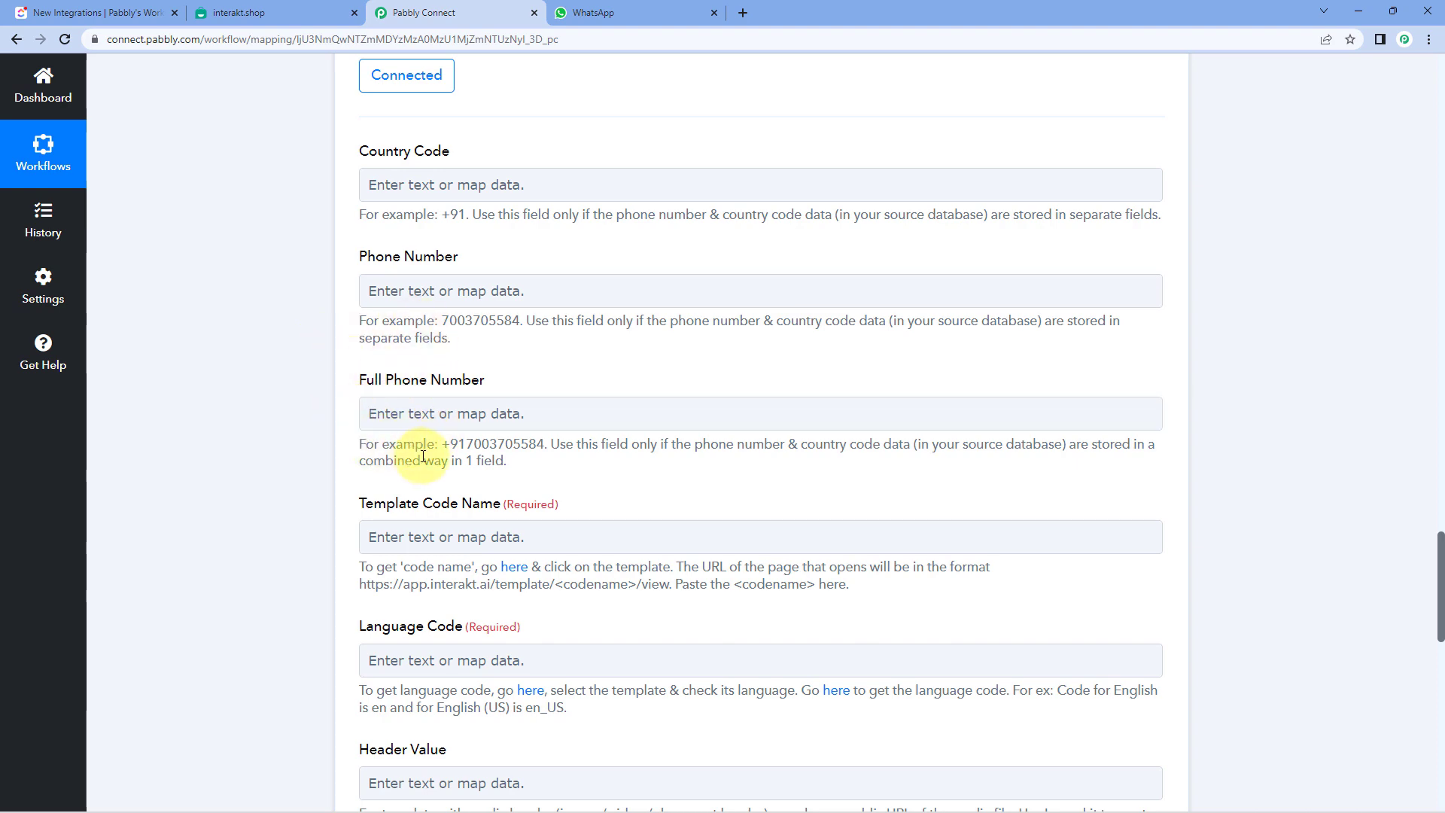
pyautogui.scroll(-1, 391, 413)
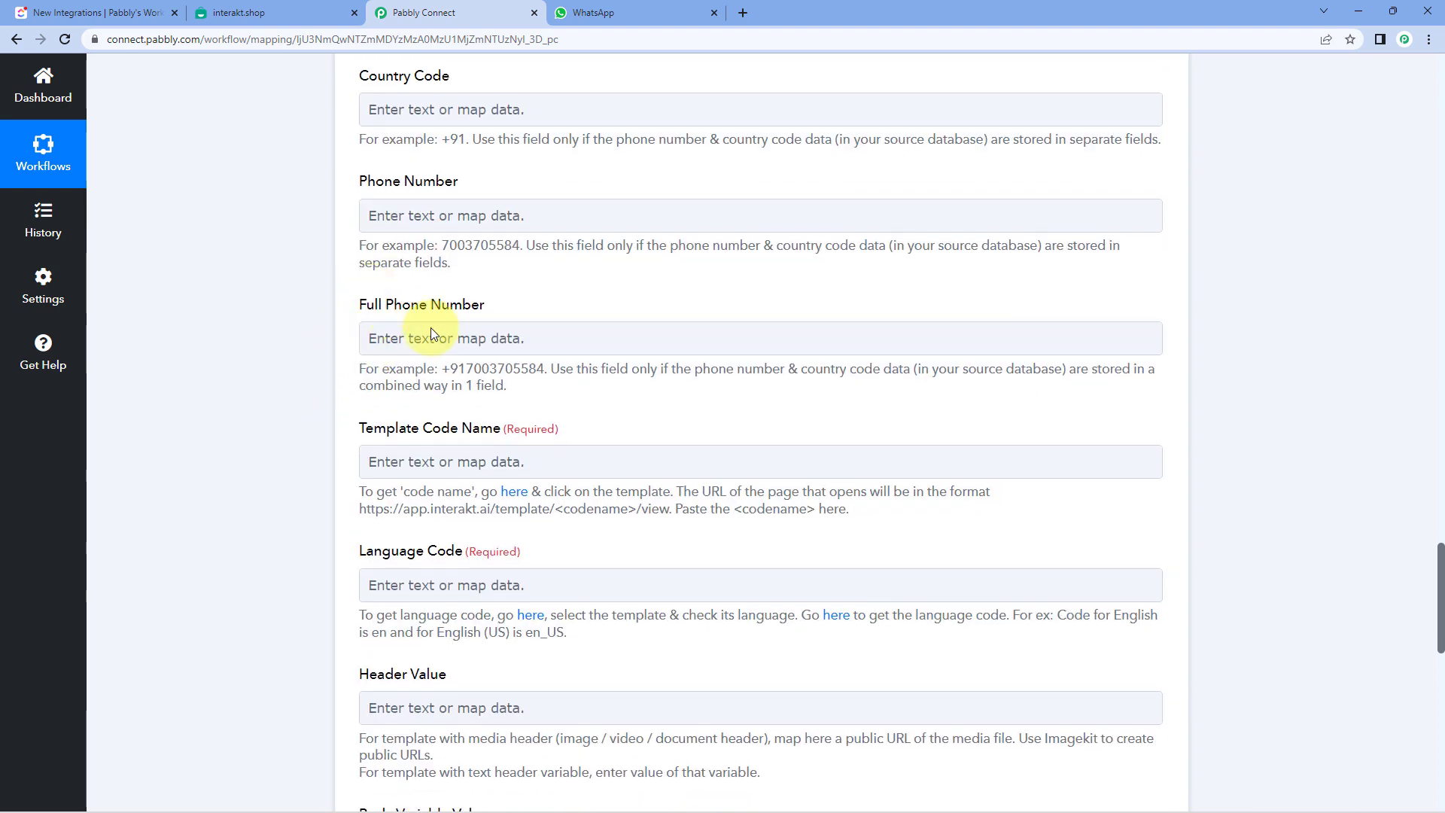
pyautogui.click(403, 338)
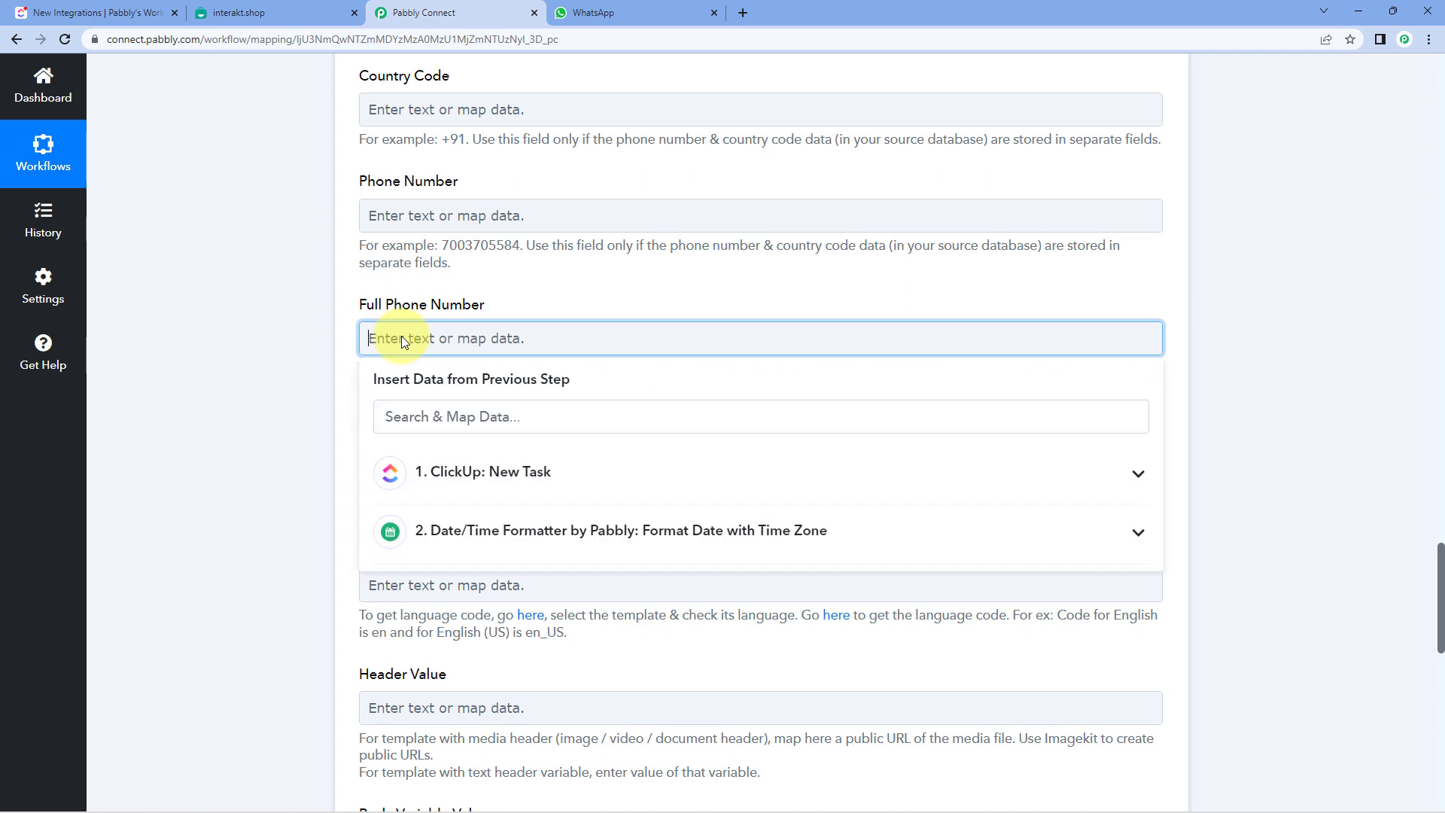
pyautogui.write('+919********')
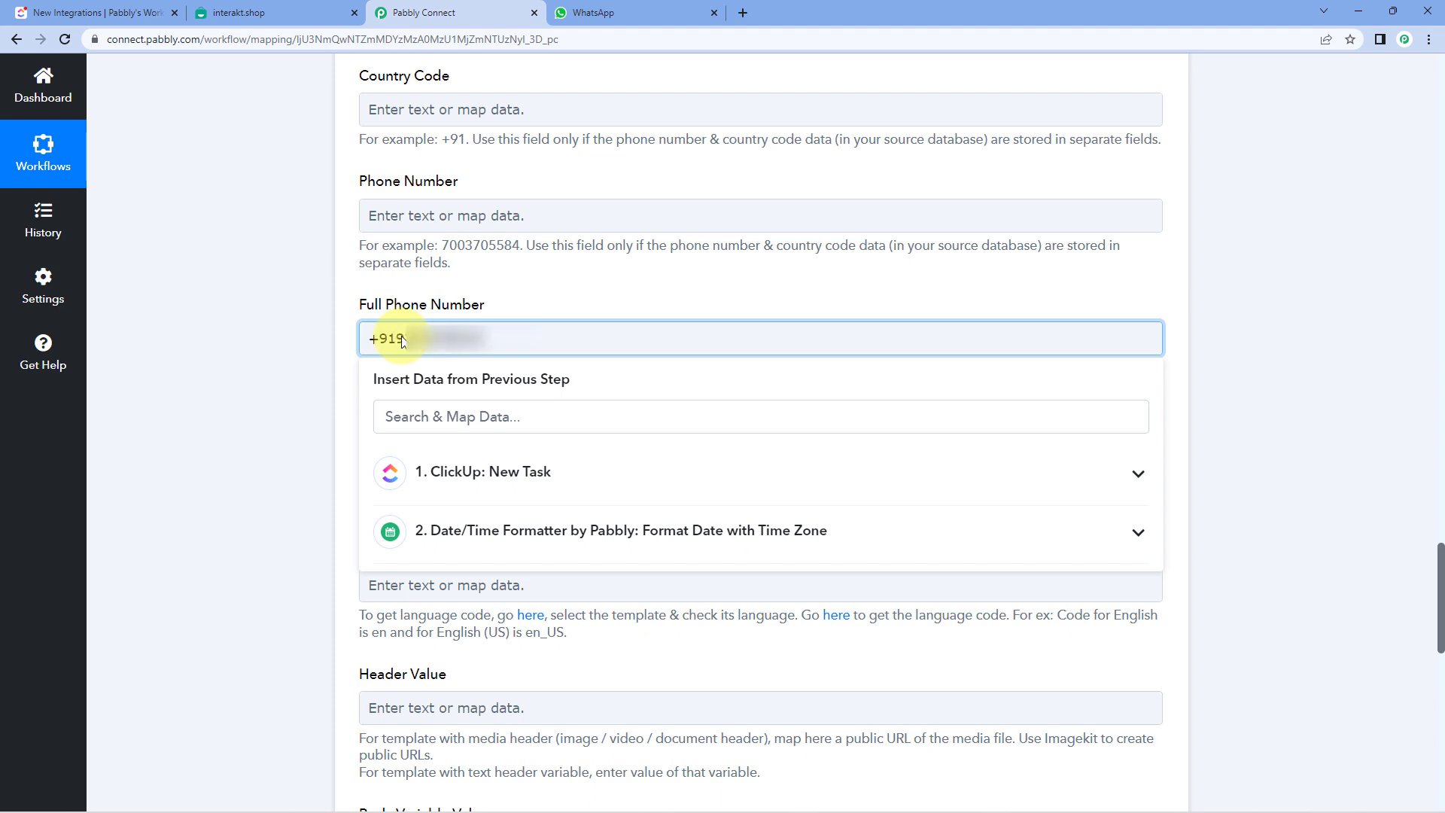
pyautogui.click(313, 348)
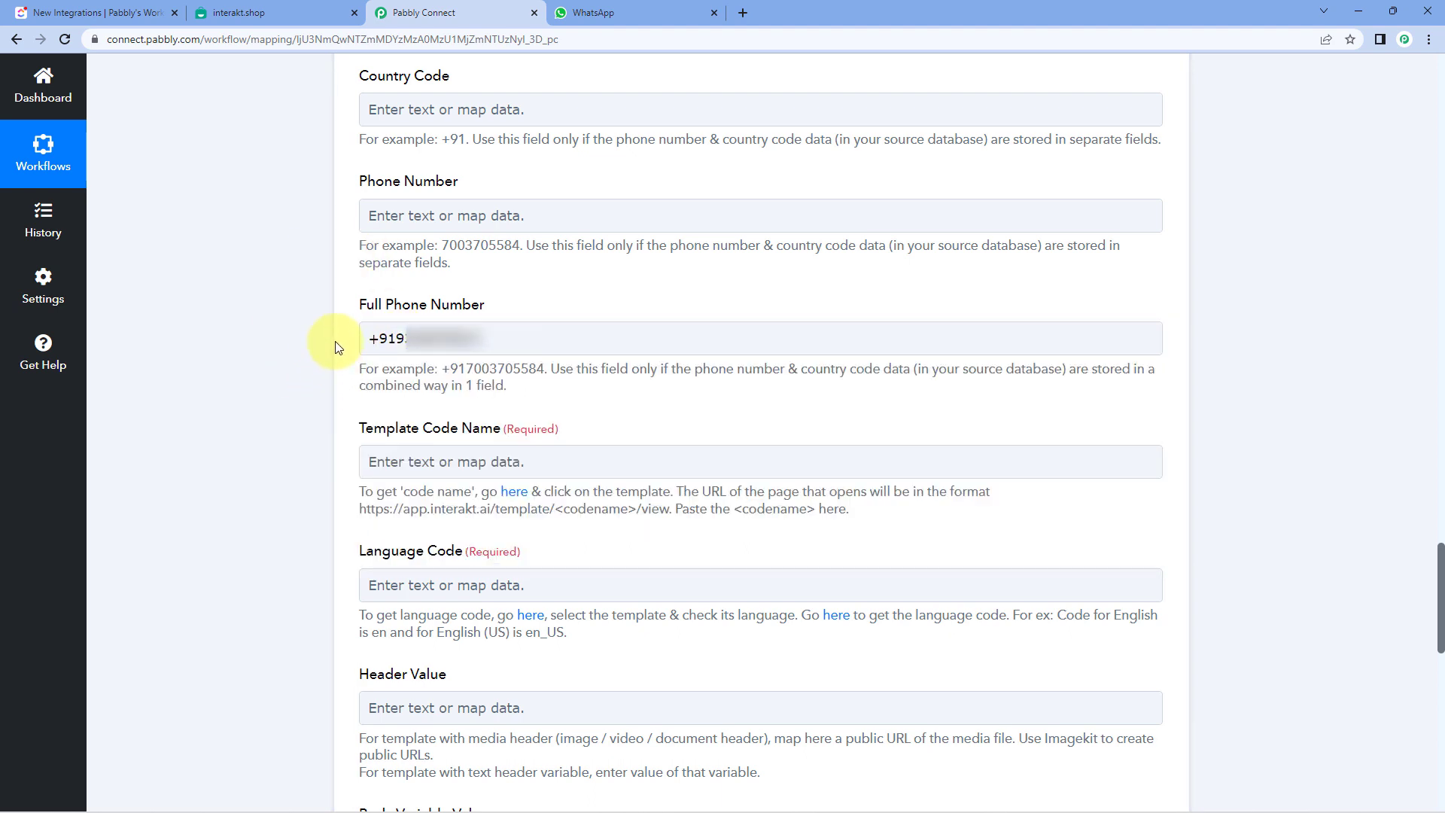
# Open the New Task template in Interakt's WhatsApp Templates and copy its code name, new_task, from the page URL.
pyautogui.scroll(-4, 301, 339)
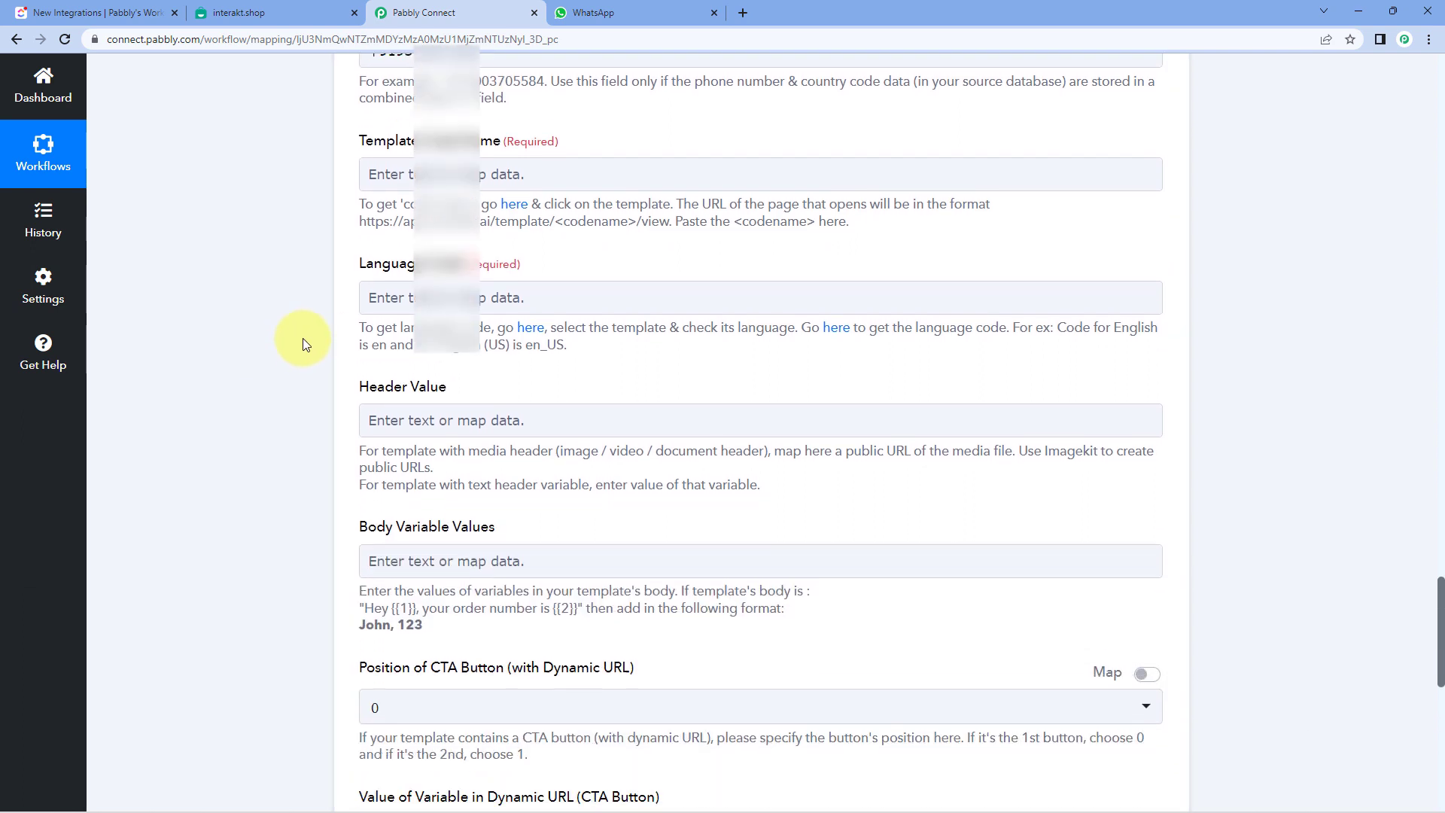
pyautogui.click(459, 147)
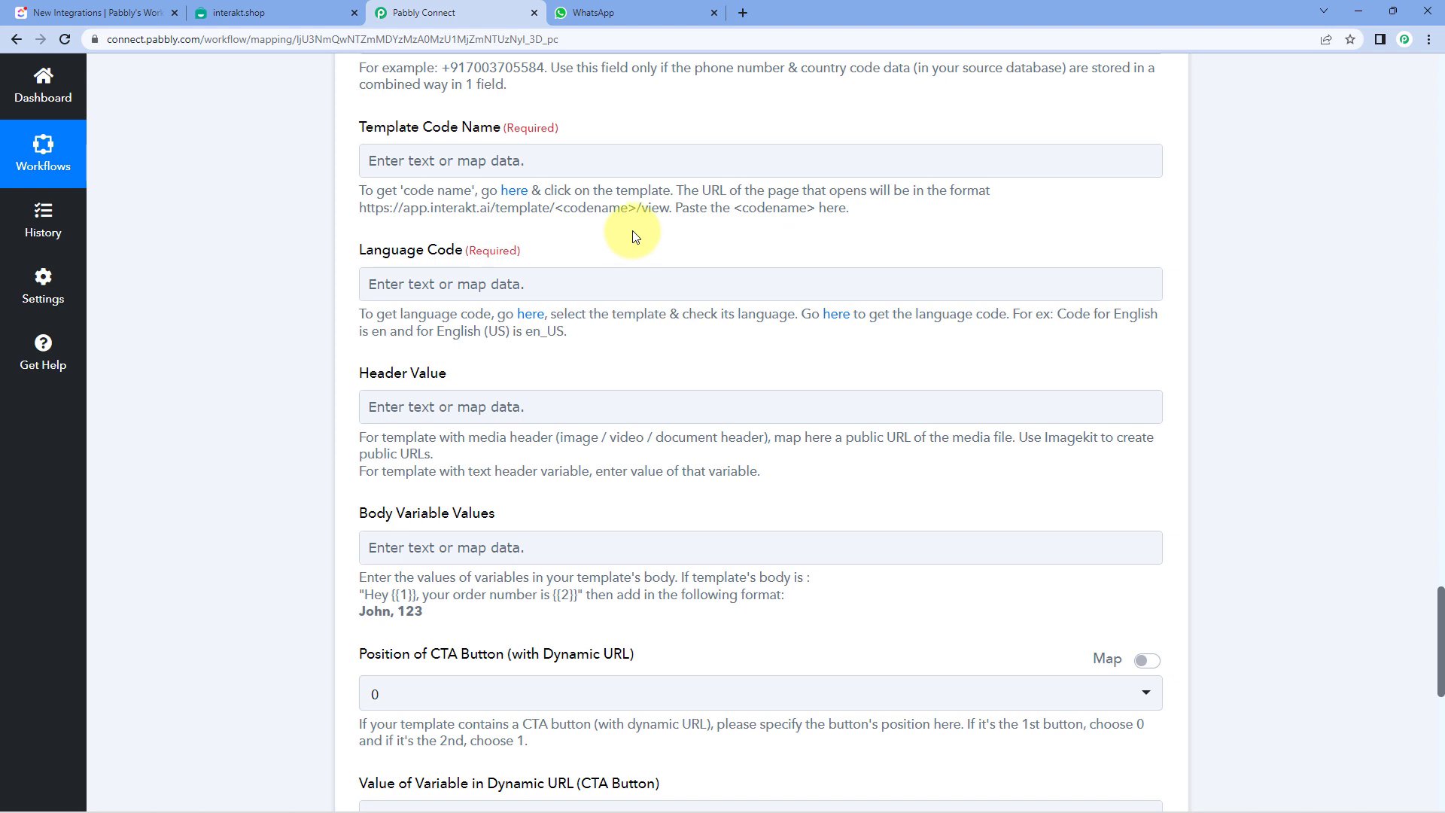
pyautogui.click(446, 164)
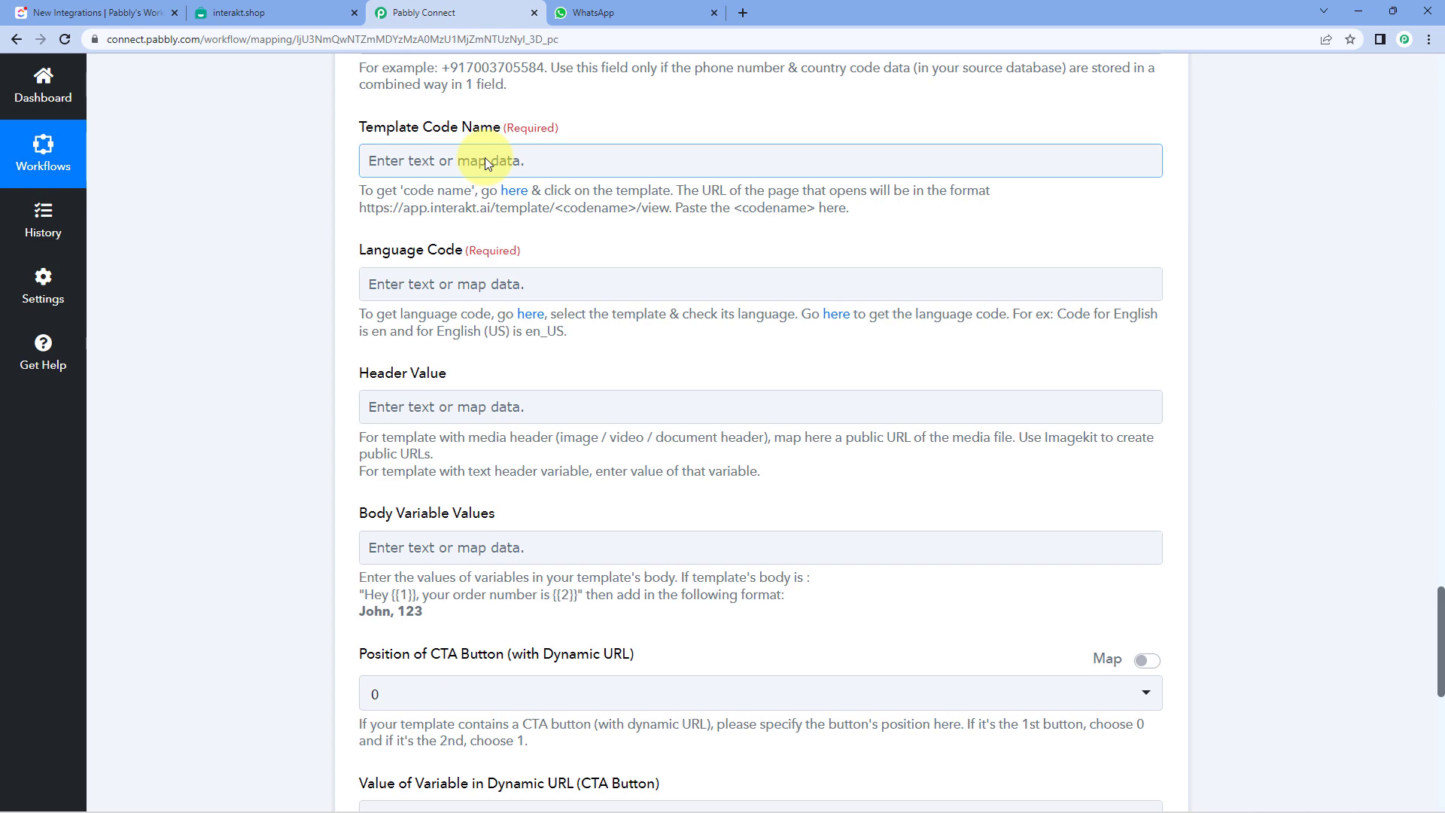
pyautogui.click(272, 11)
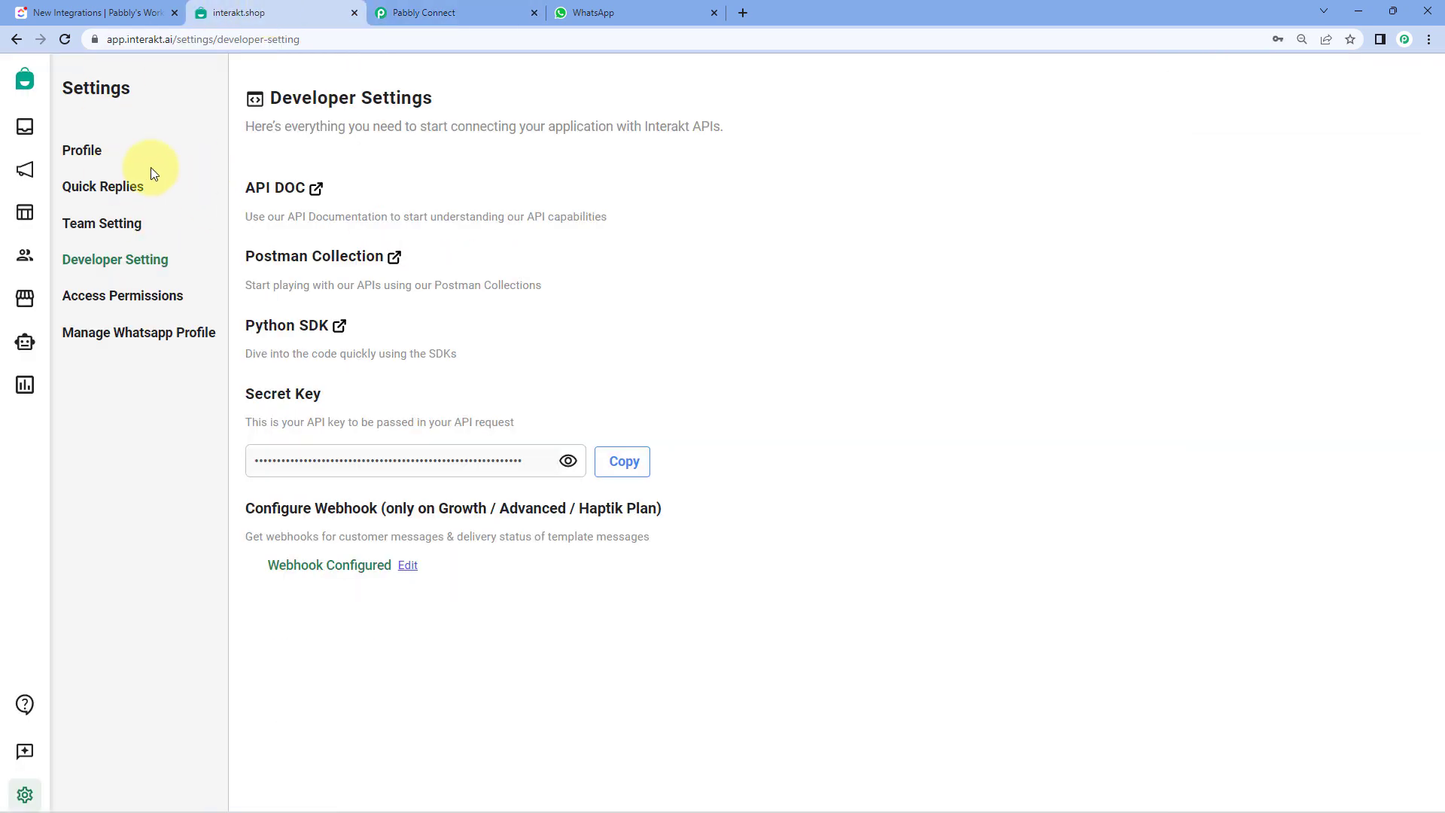
pyautogui.click(25, 212)
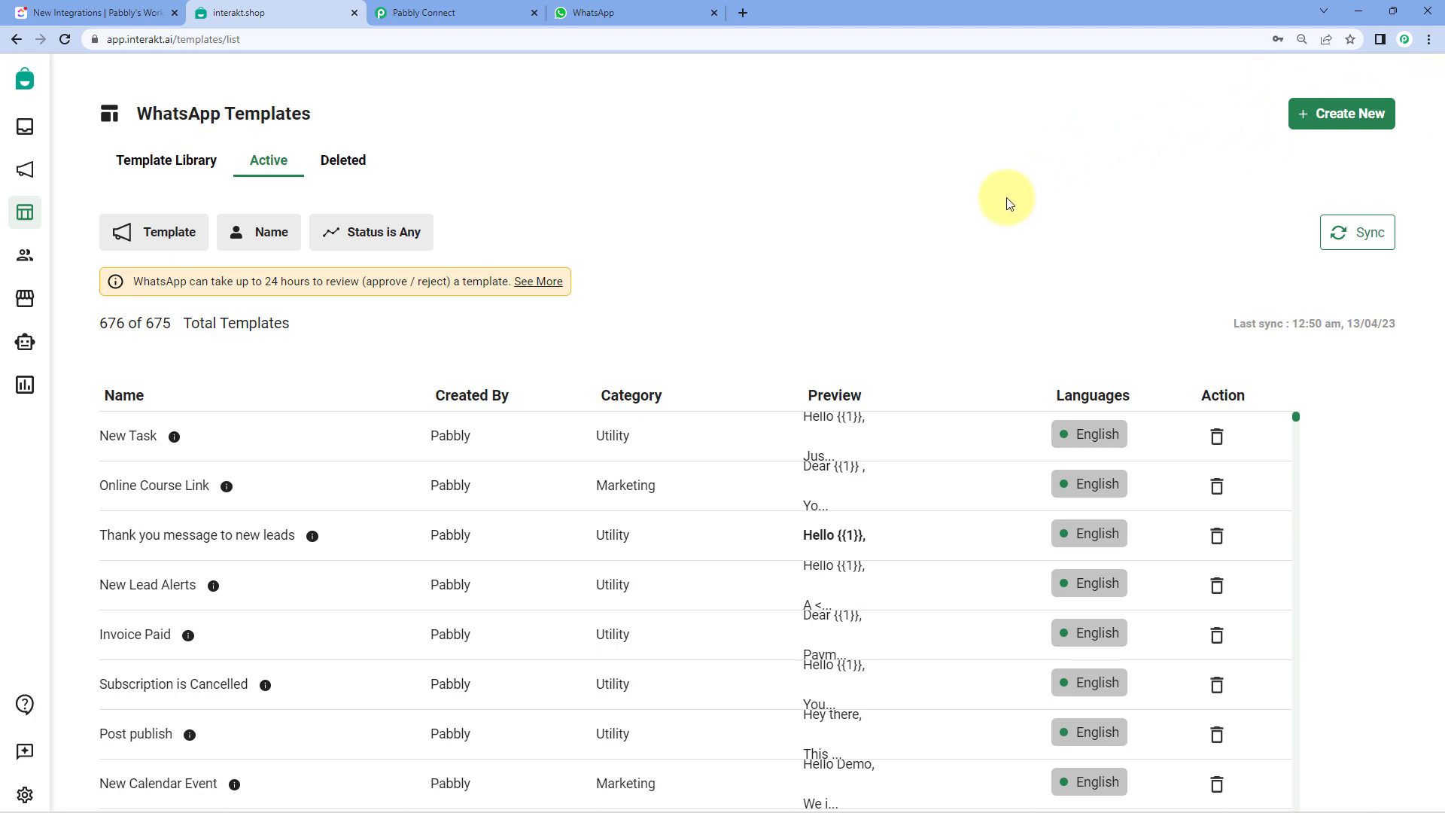
pyautogui.click(147, 445)
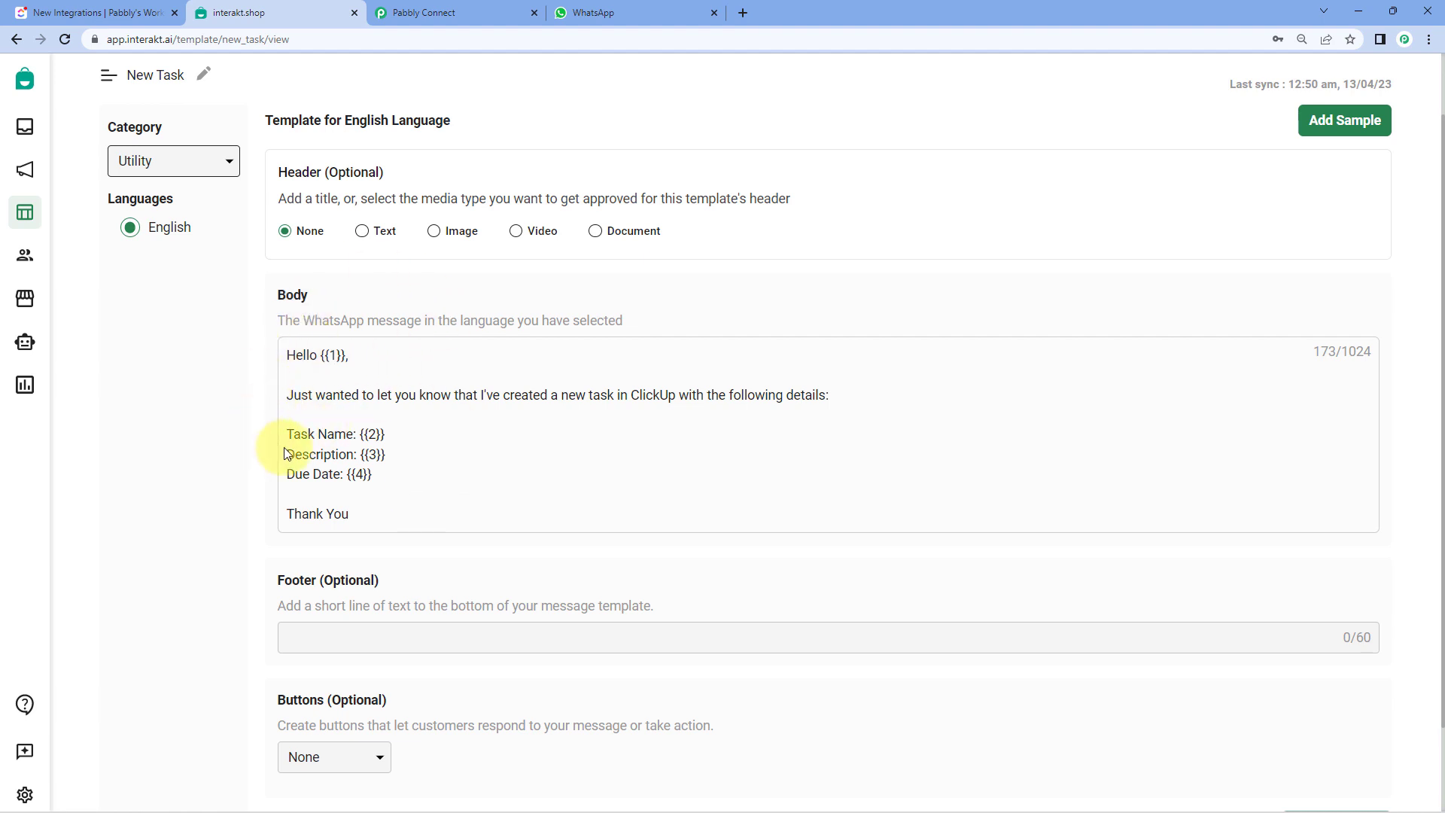
pyautogui.scroll(1, 457, 347)
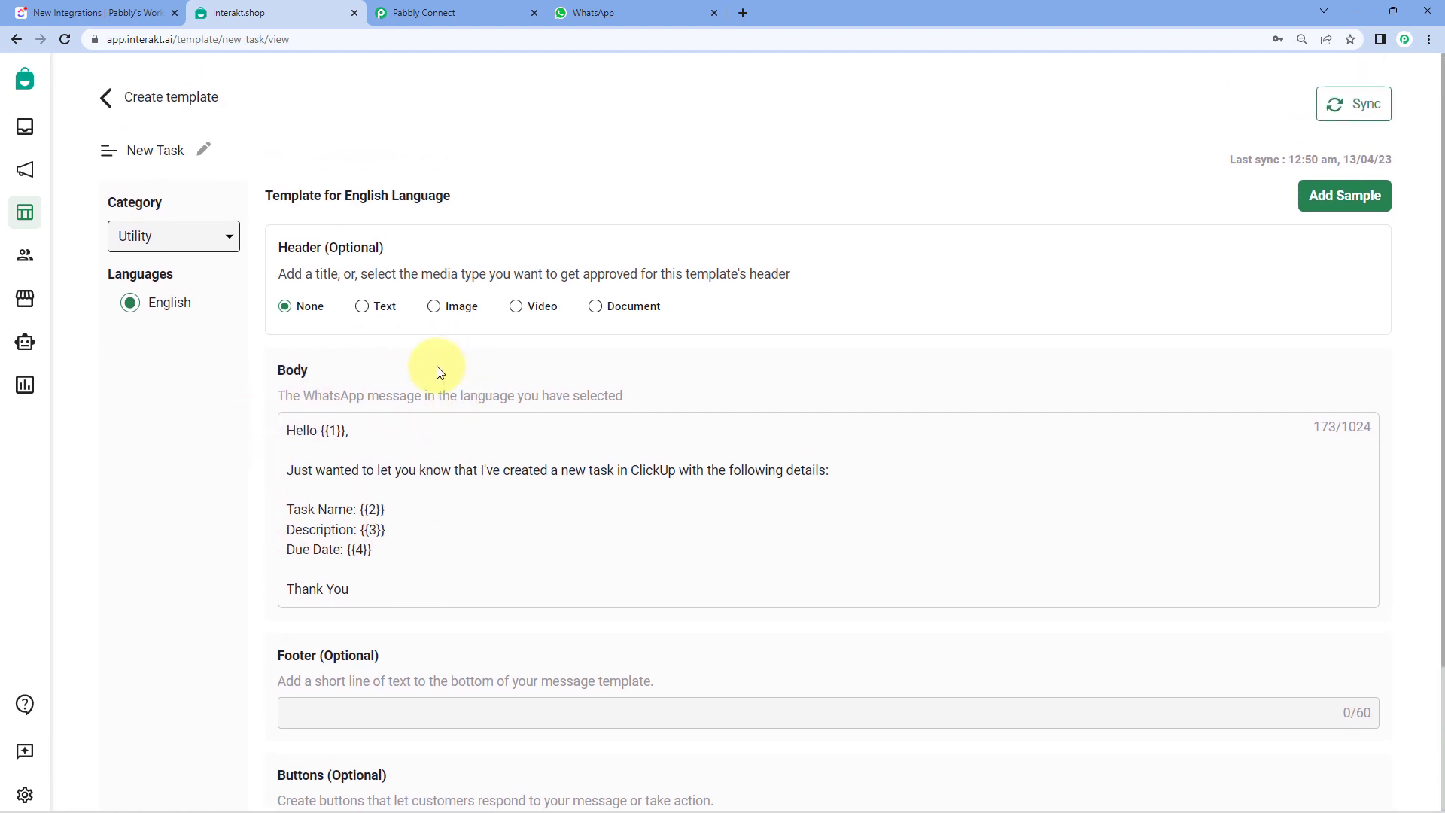
pyautogui.doubleClick(243, 41)
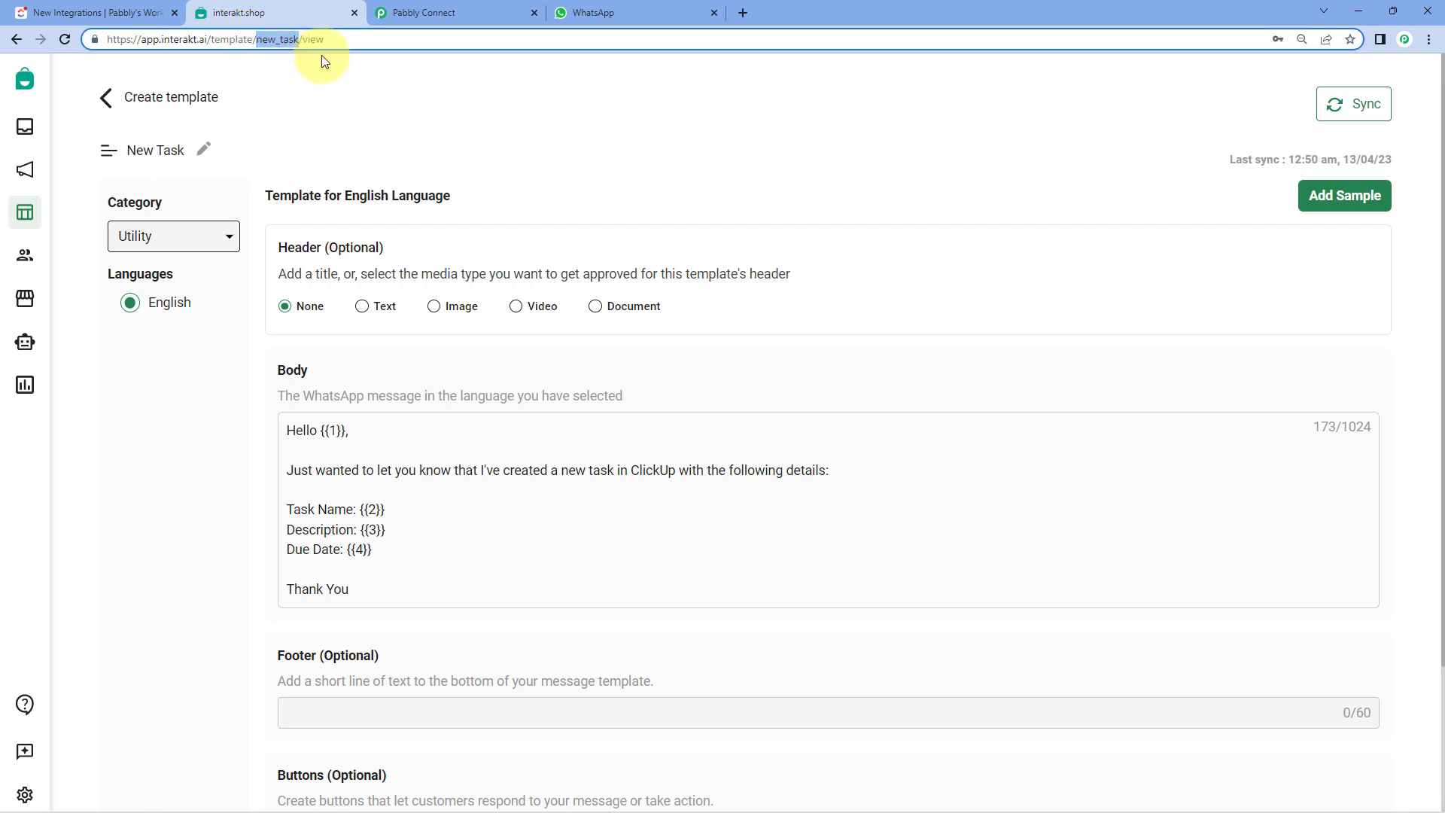
pyautogui.rightClick(278, 39)
pyautogui.click(332, 148)
# Back in Pabbly Connect, set the Interakt action's Template Code Name to new_task.
pyautogui.click(425, 13)
pyautogui.click(402, 155)
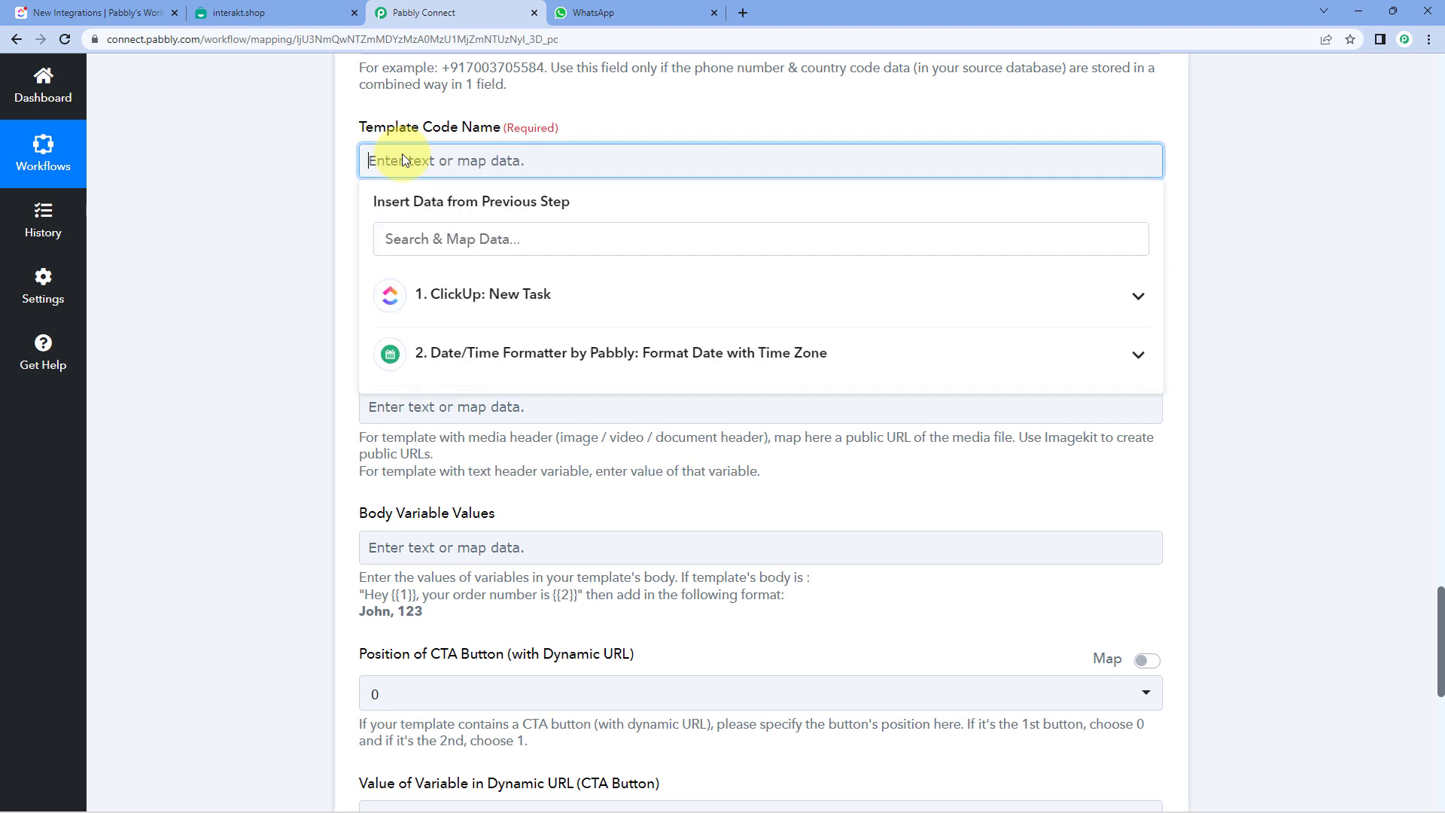
pyautogui.rightClick(402, 160)
pyautogui.click(467, 273)
pyautogui.click(305, 223)
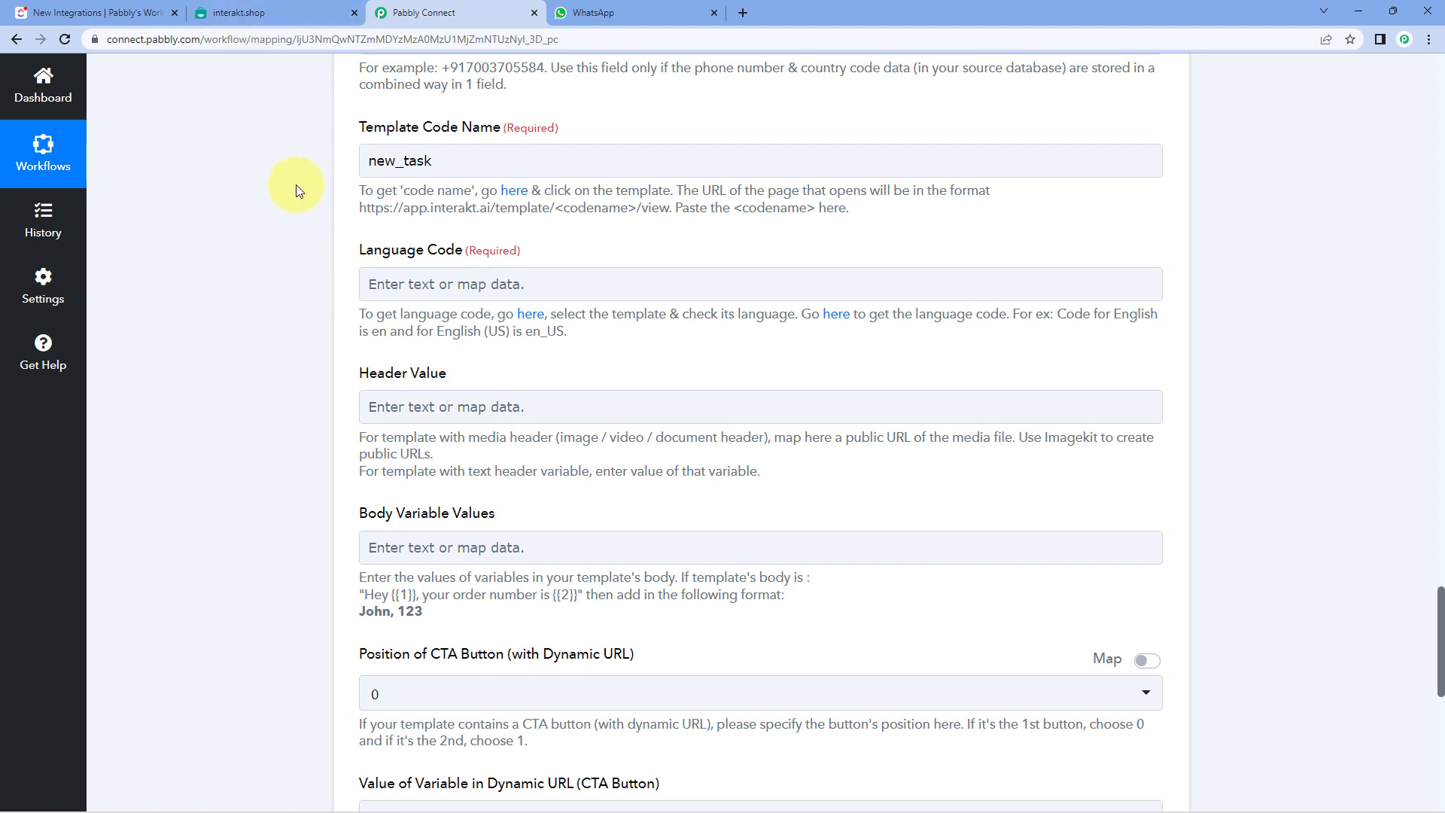
pyautogui.scroll(-1, 314, 174)
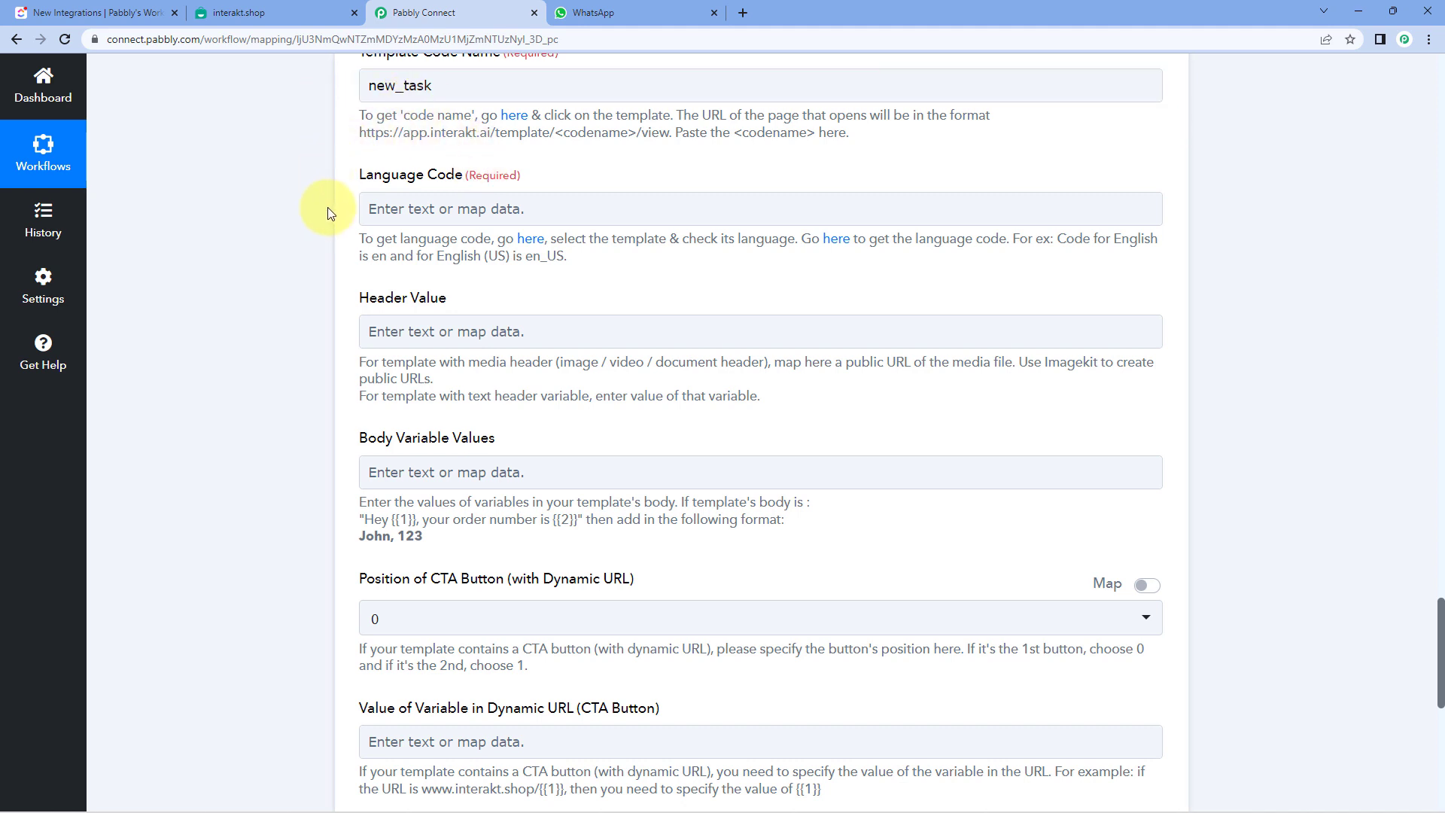
# Check the New Task template's language in Interakt, and set the Language Code to en in Pabbly Connect.
pyautogui.click(313, 10)
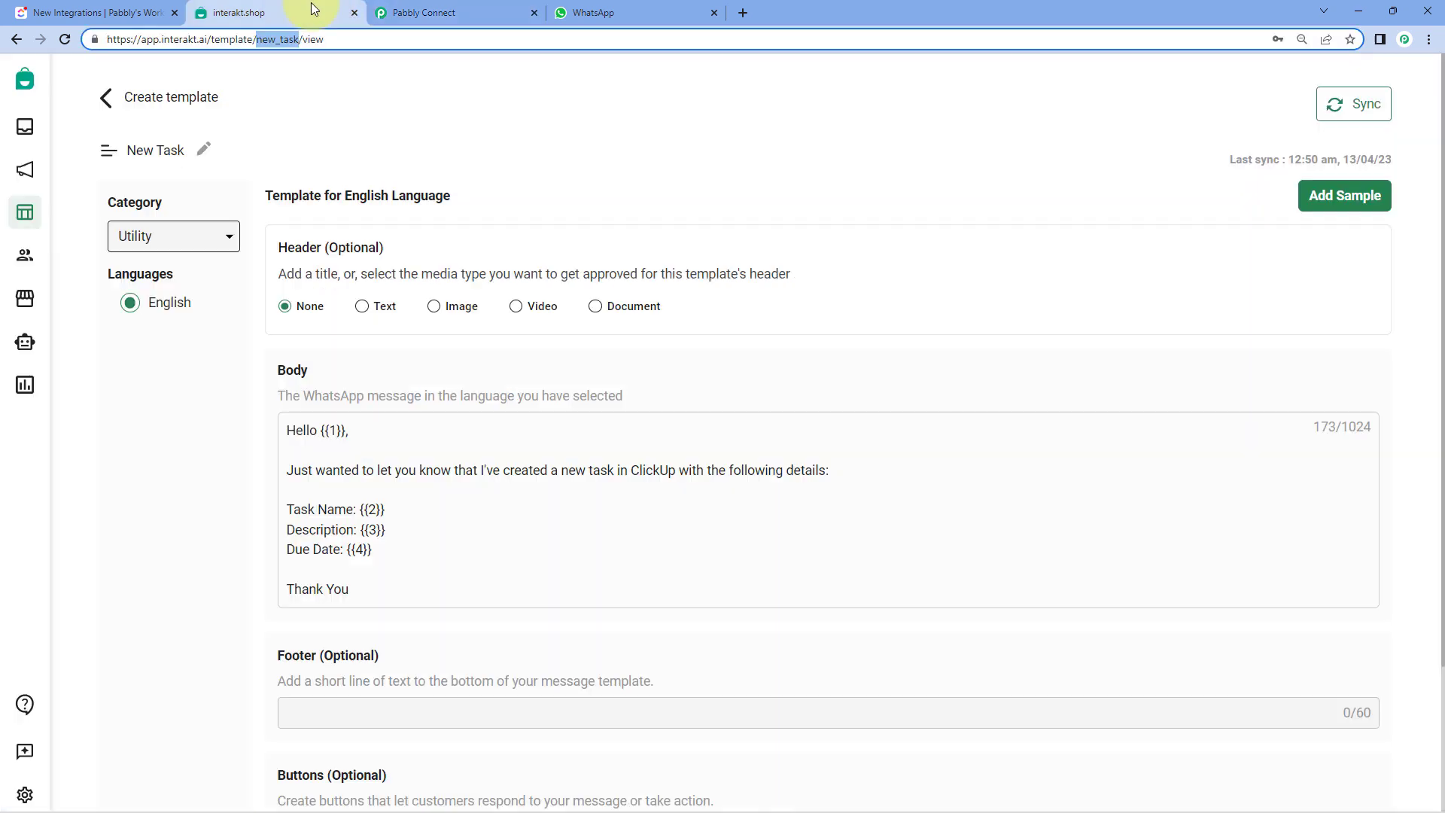
pyautogui.click(440, 192)
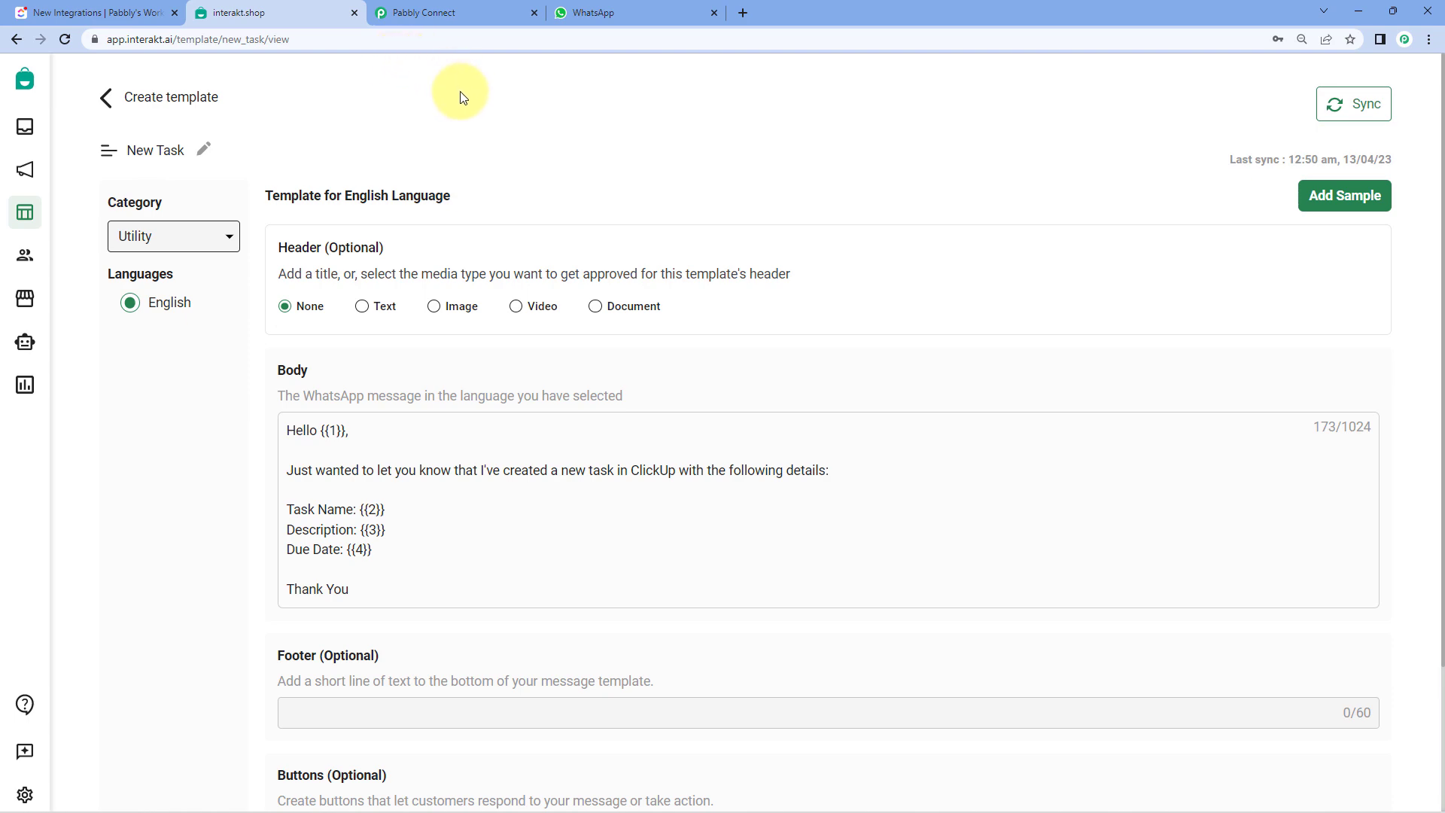
pyautogui.click(446, 14)
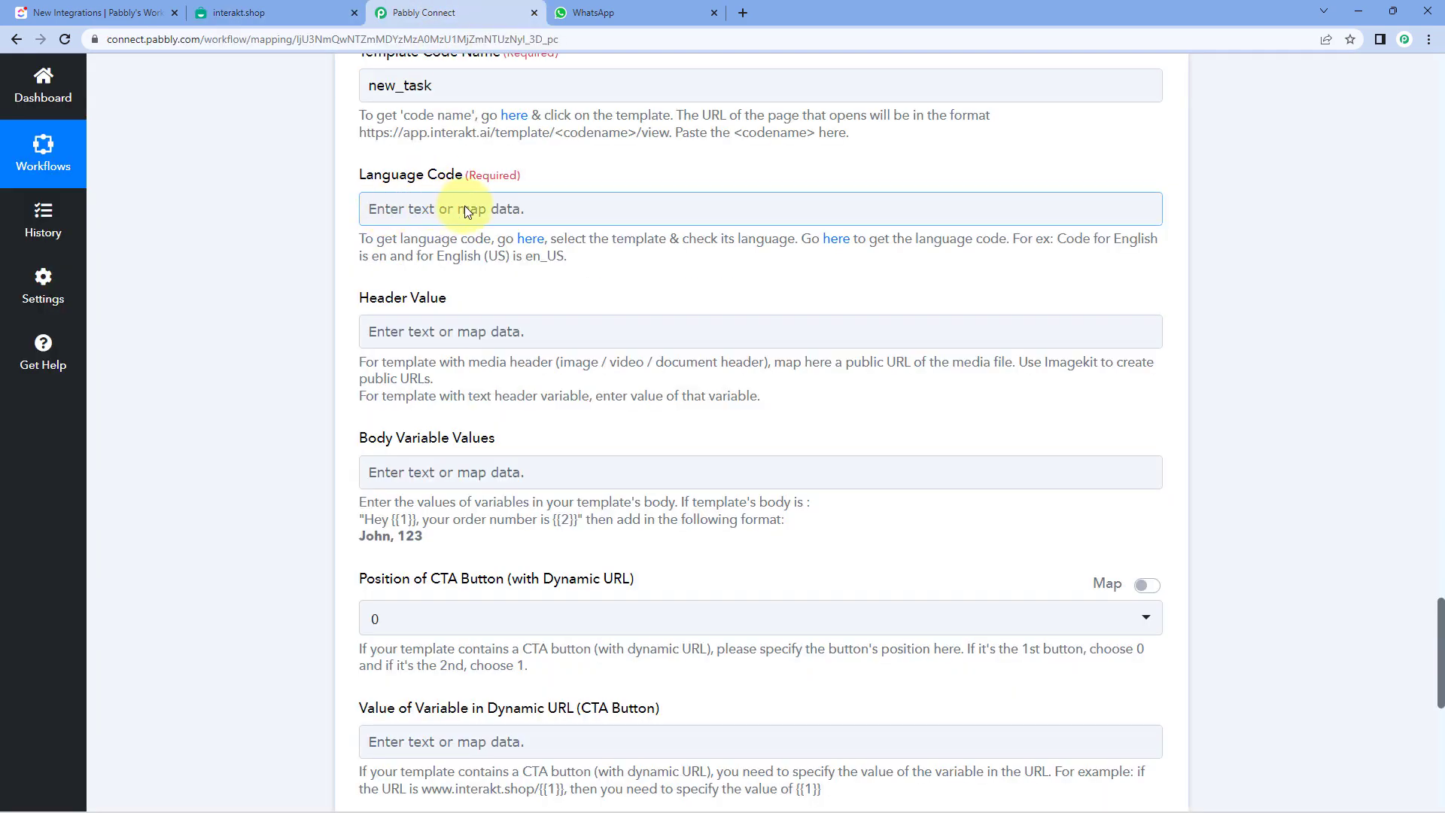
pyautogui.click(304, 13)
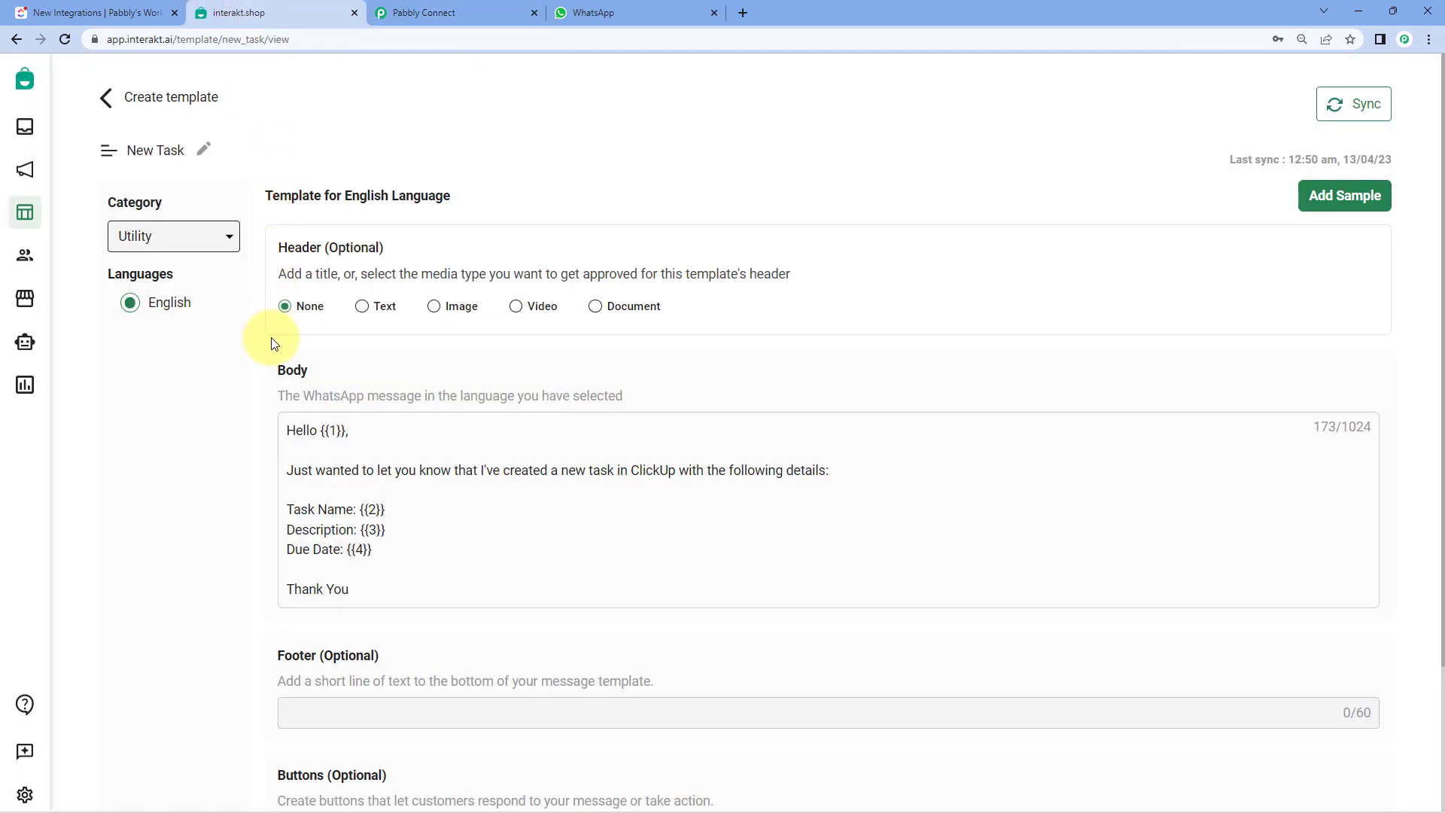
pyautogui.scroll(-1, 273, 346)
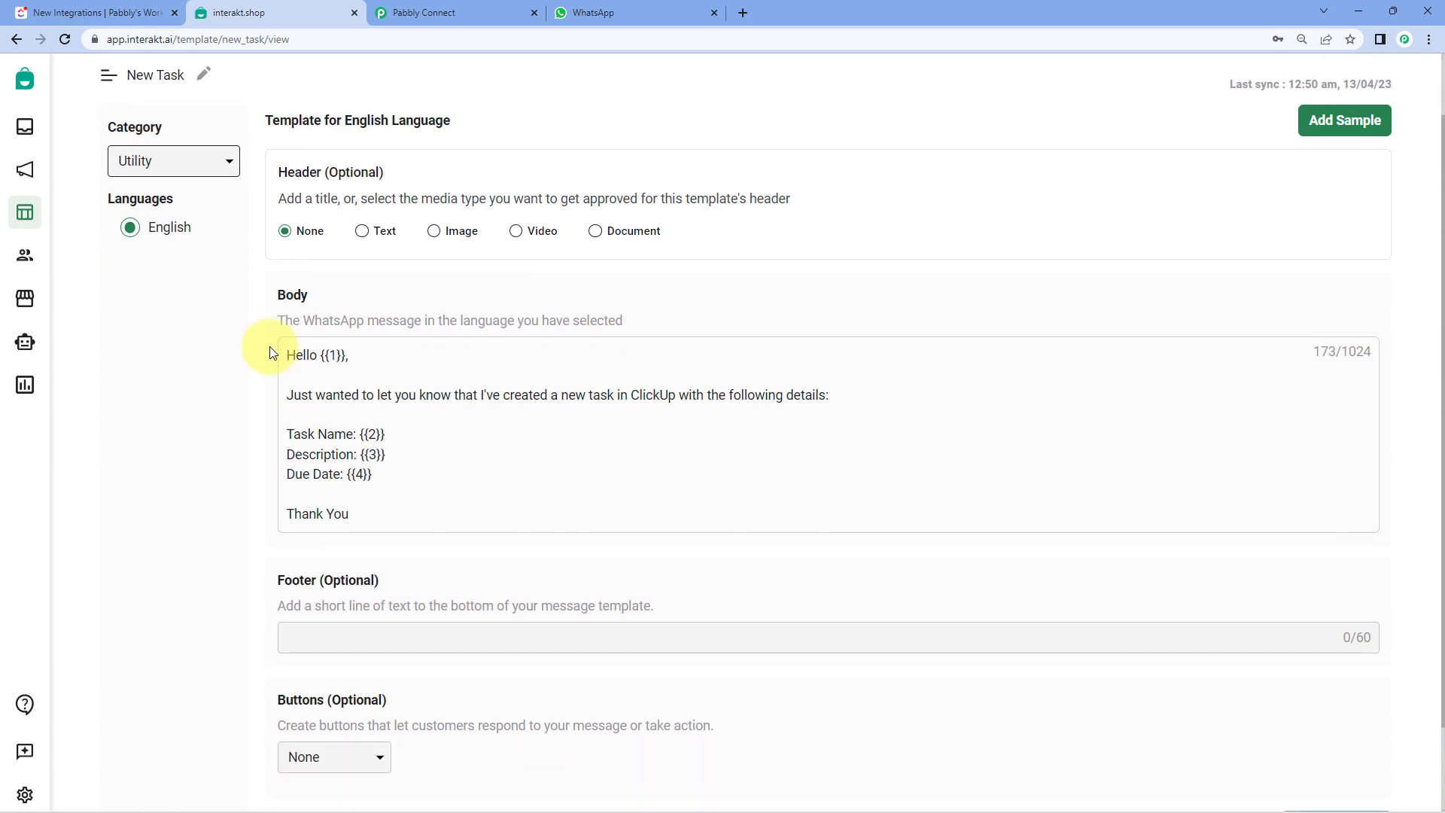
pyautogui.click(424, 13)
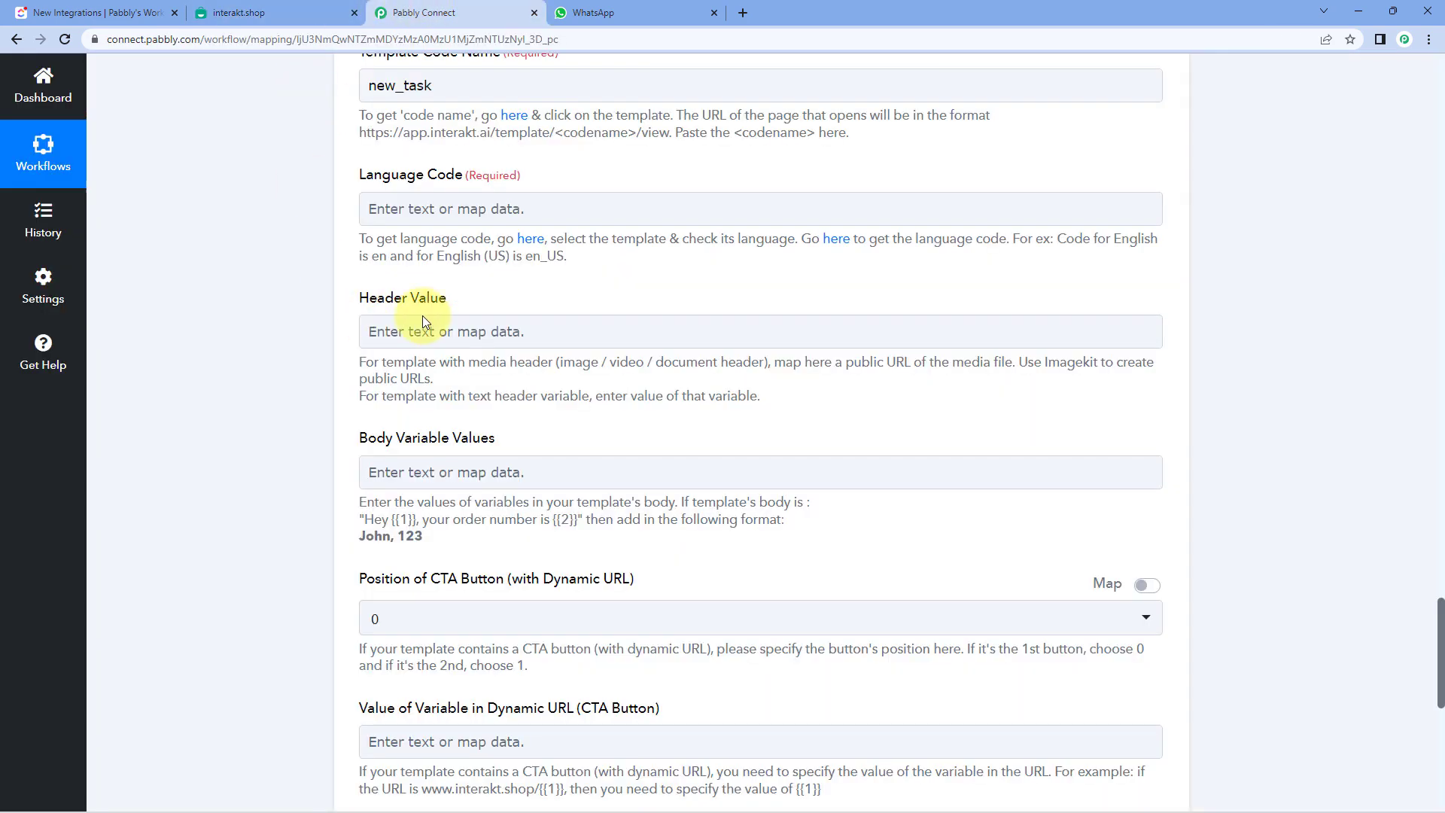
pyautogui.click(446, 210)
pyautogui.write('e')
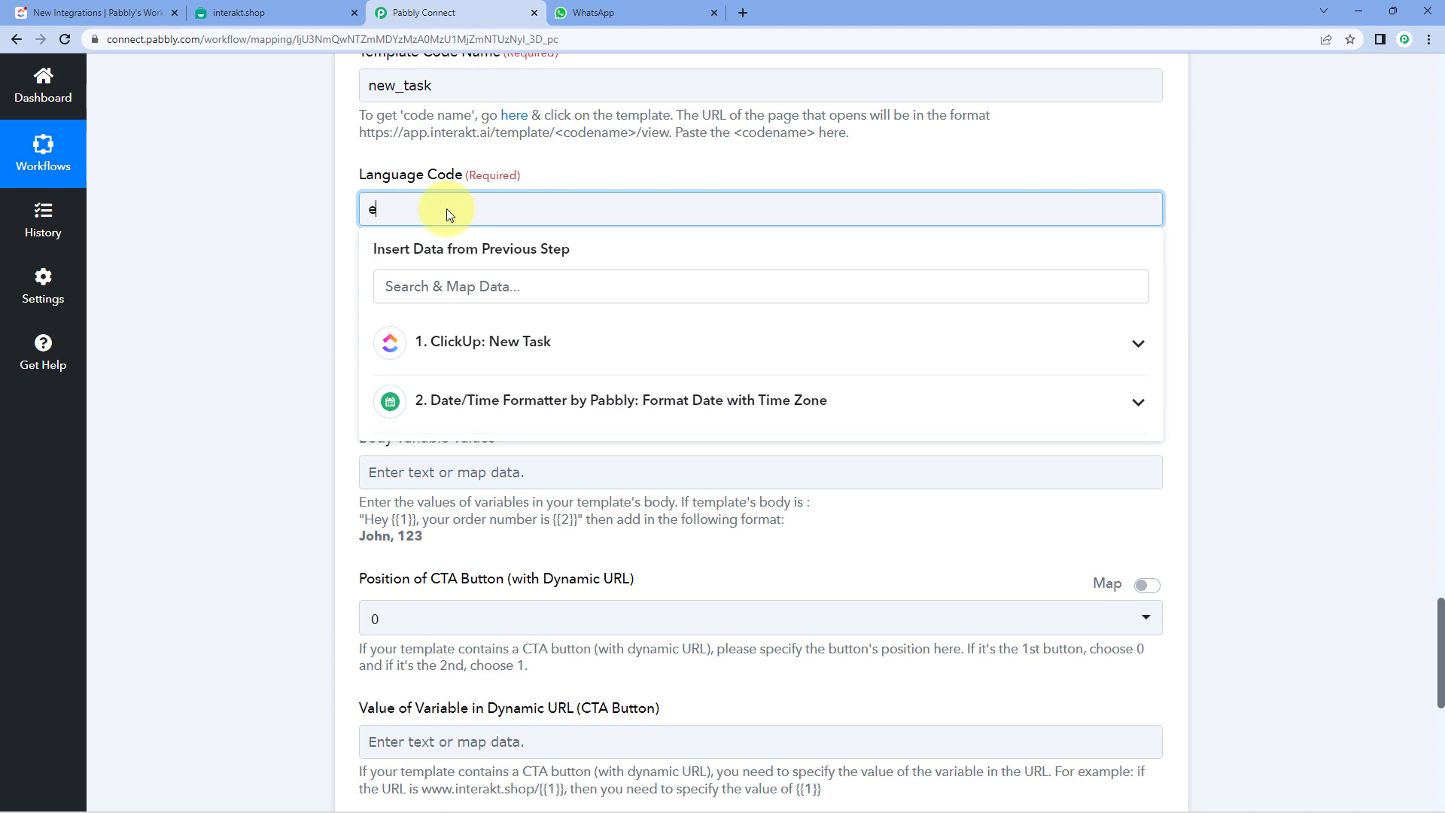
pyautogui.write('n')
pyautogui.click(471, 164)
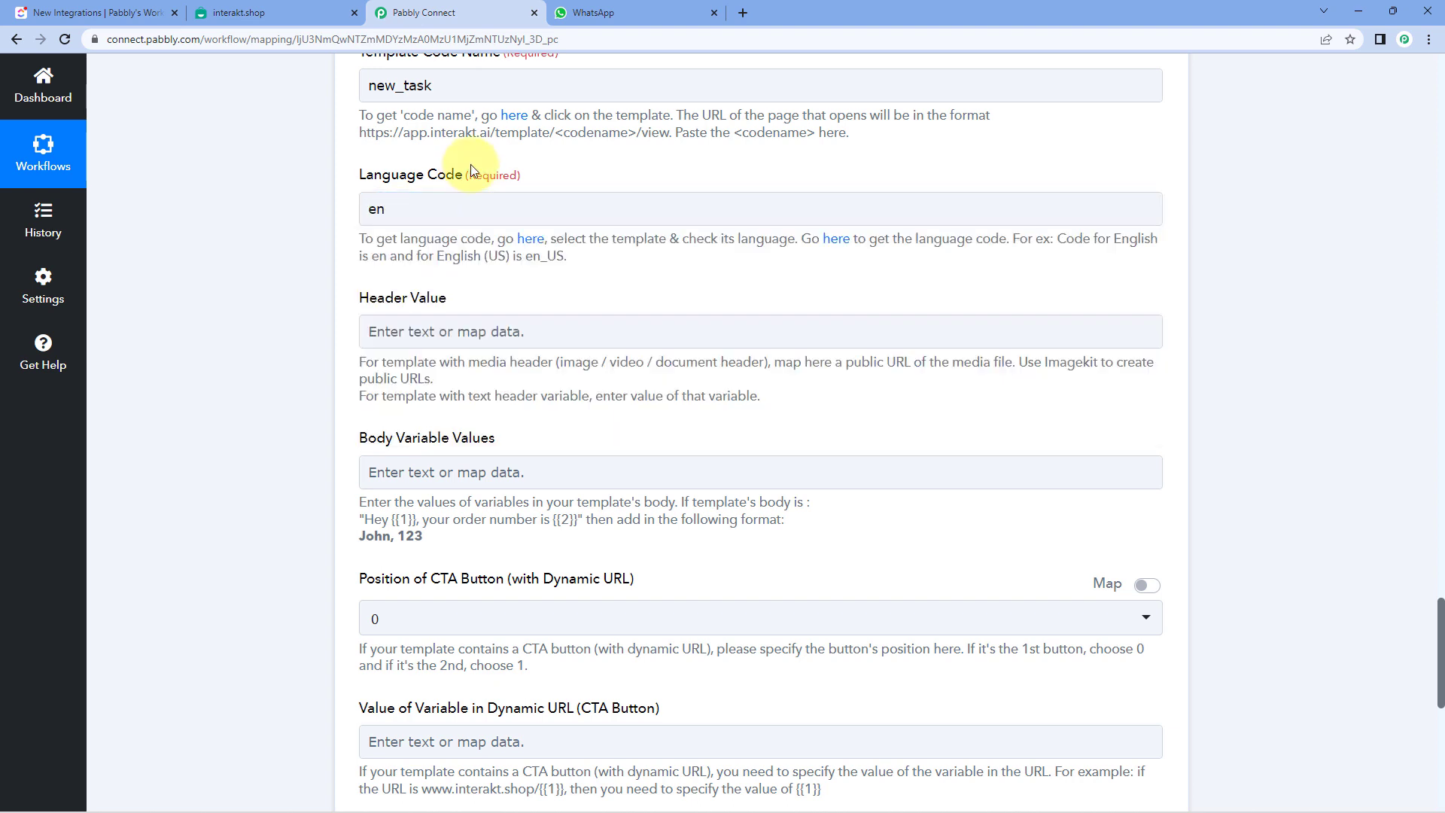
pyautogui.click(445, 213)
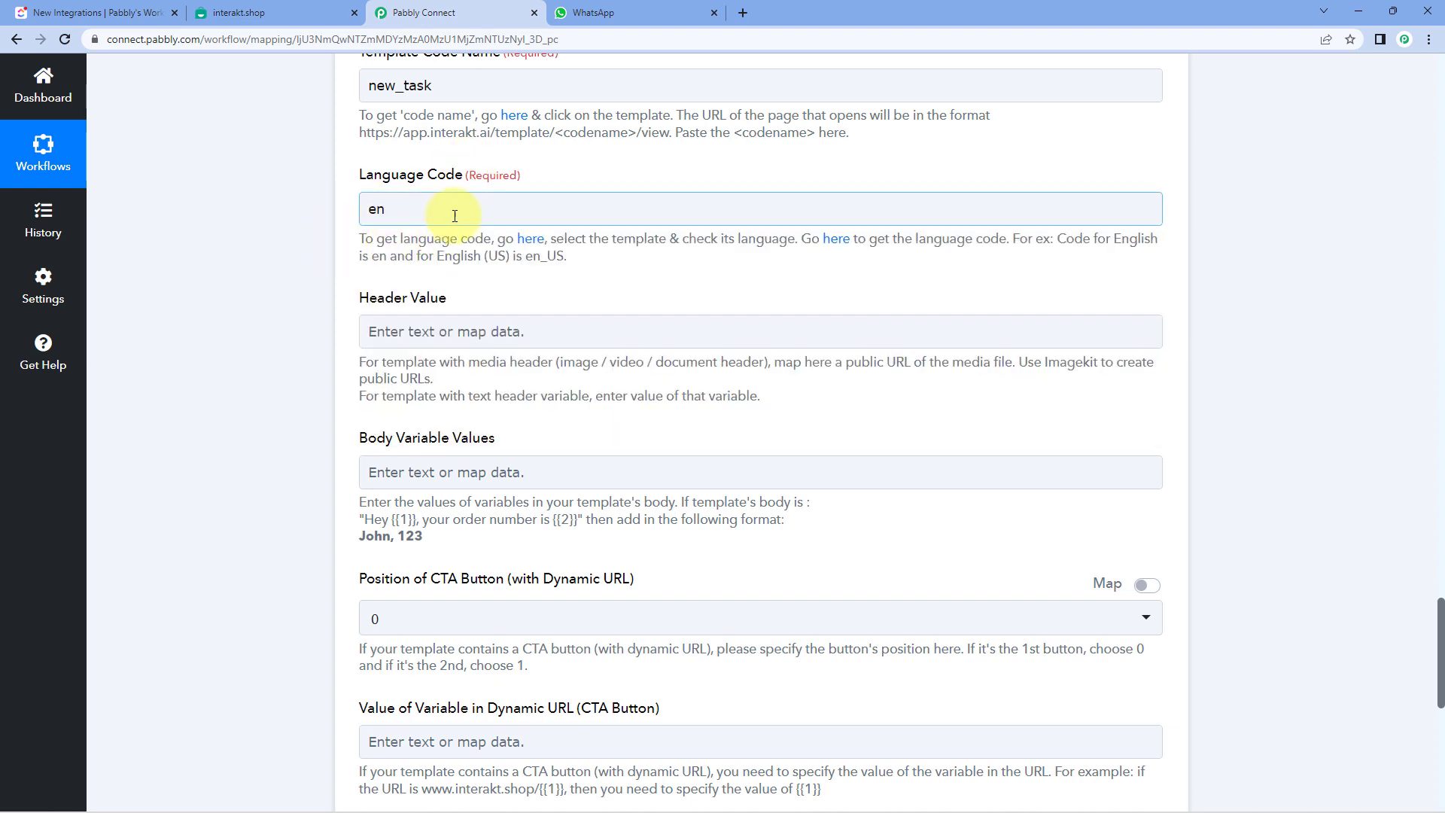
# Open Meta's list of supported template languages, look up the code for English, and close the page.
pyautogui.click(837, 239)
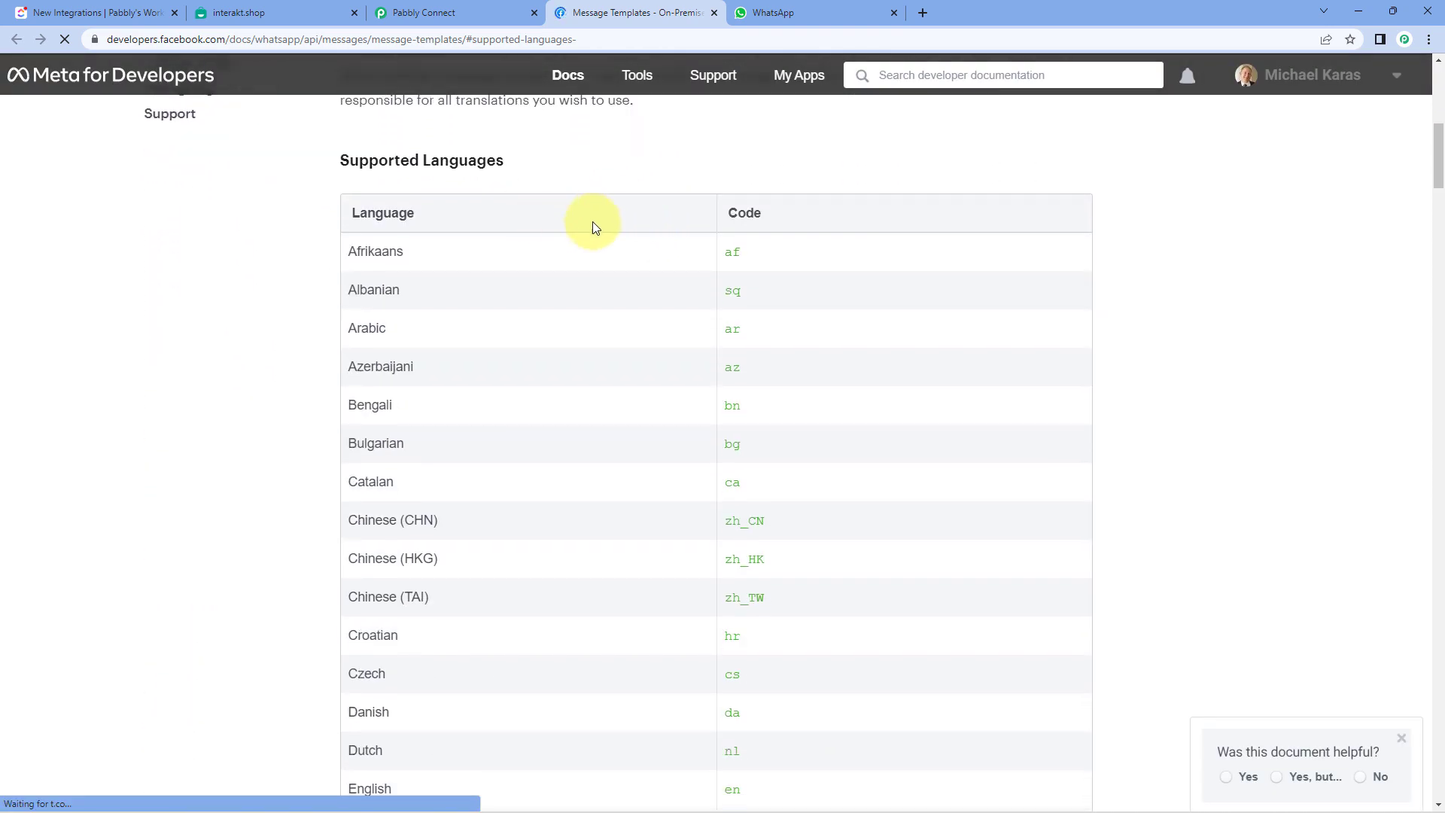
pyautogui.scroll(-15, 690, 324)
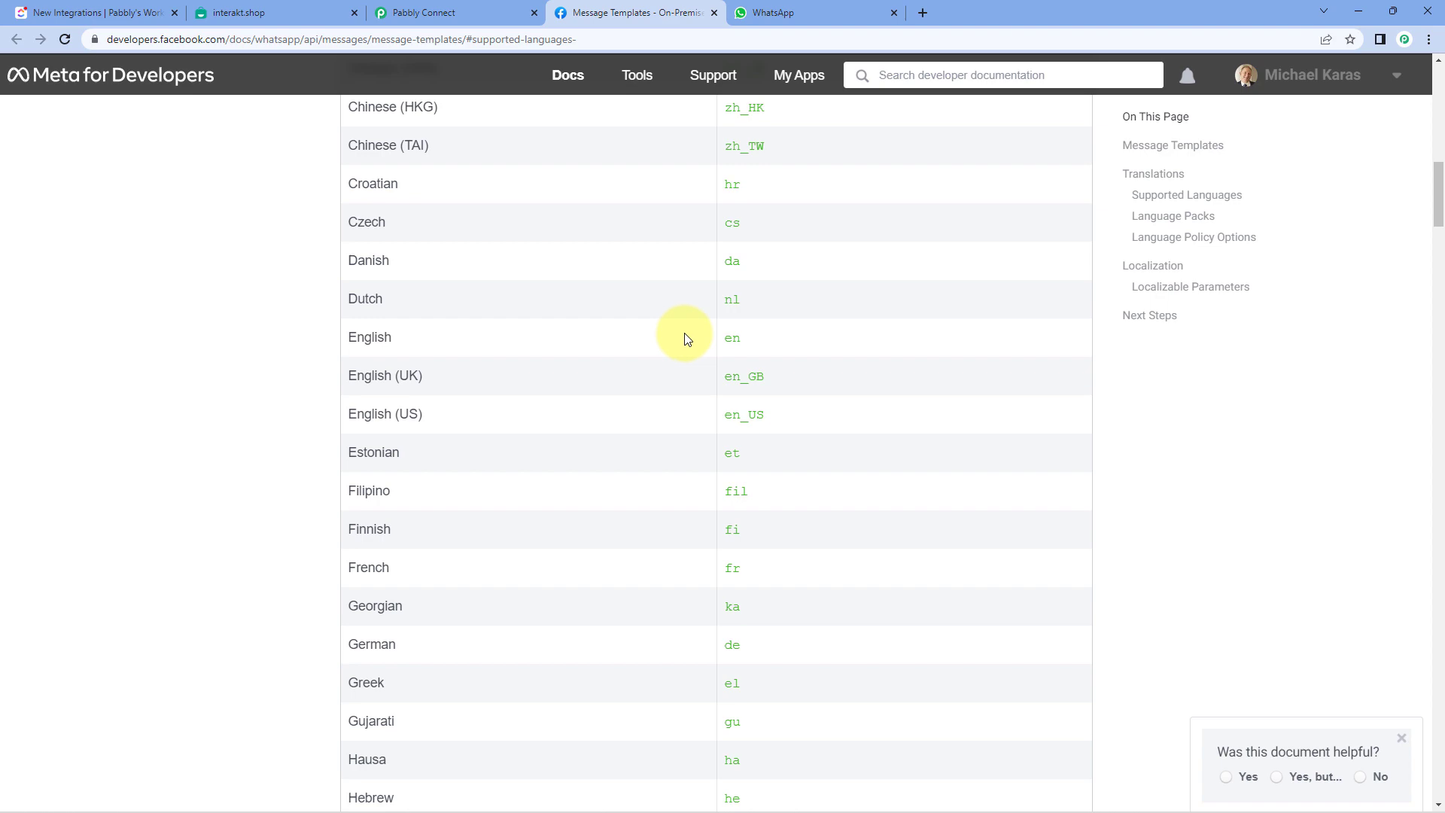
pyautogui.scroll(8, 684, 332)
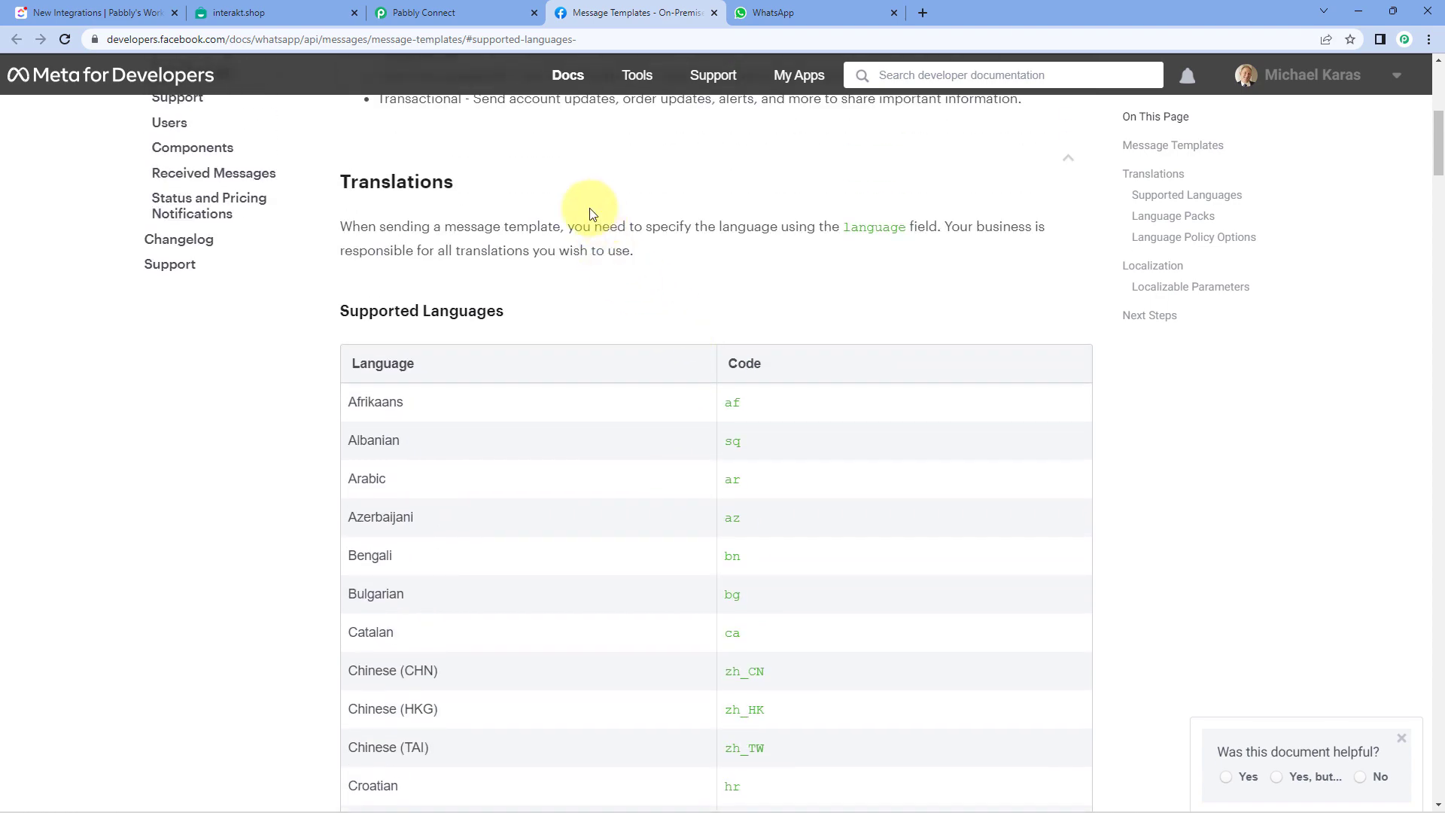
pyautogui.scroll(1, 617, 173)
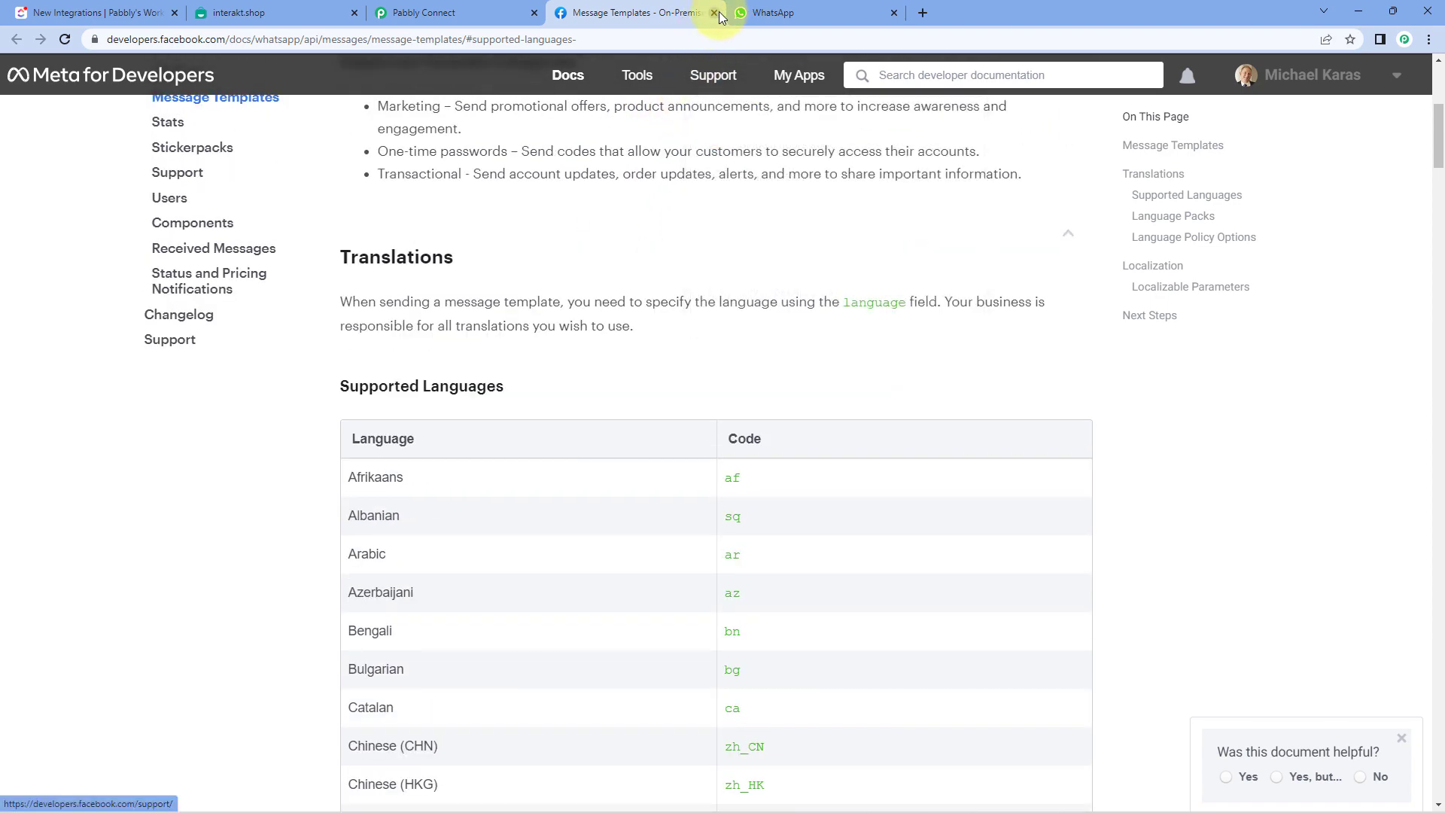
pyautogui.click(714, 13)
# Compare the Header Value field's requirements in Pabbly Connect with the header type of the New Task template in Interakt.
pyautogui.scroll(-2, 307, 214)
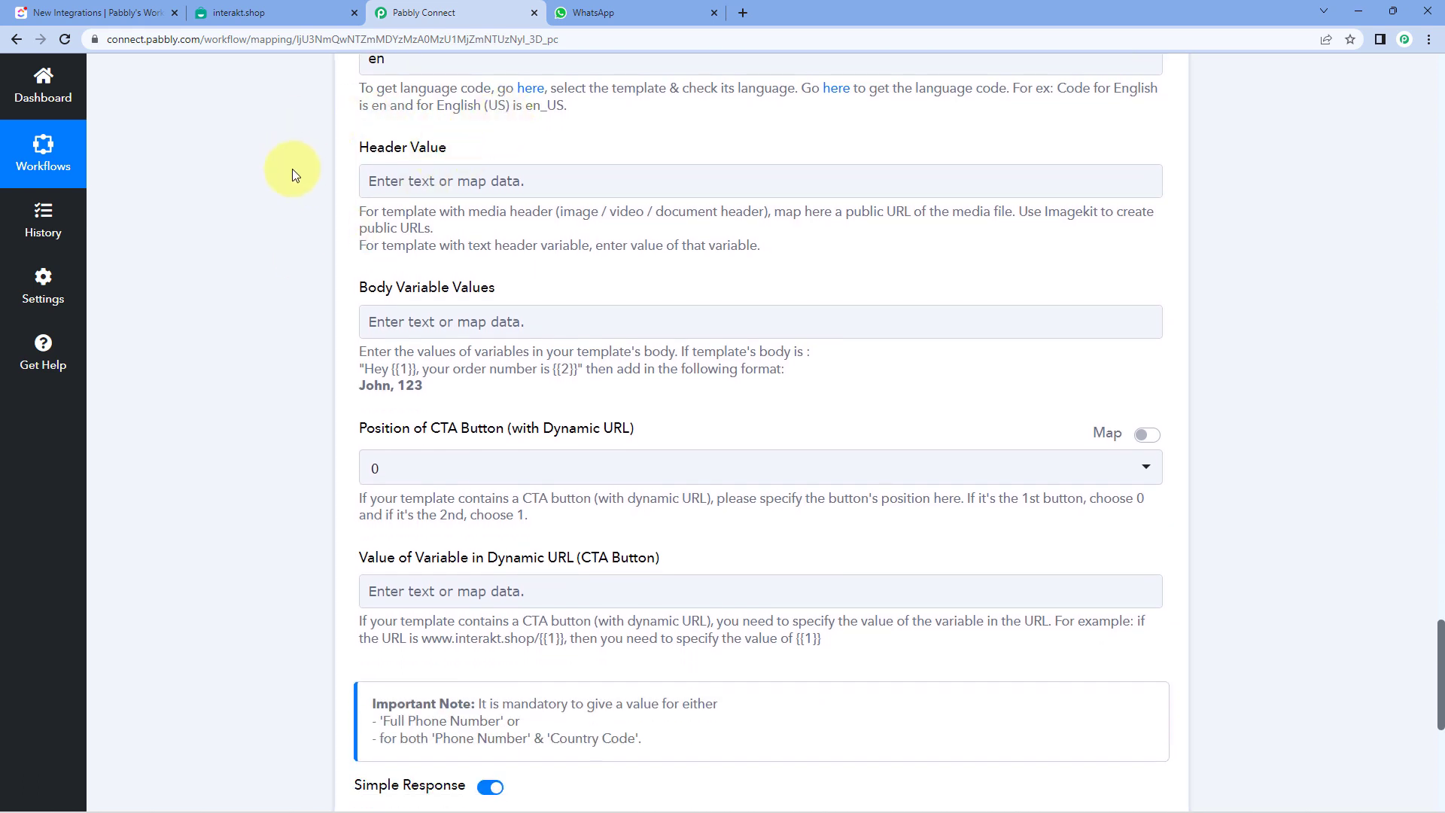
pyautogui.click(294, 14)
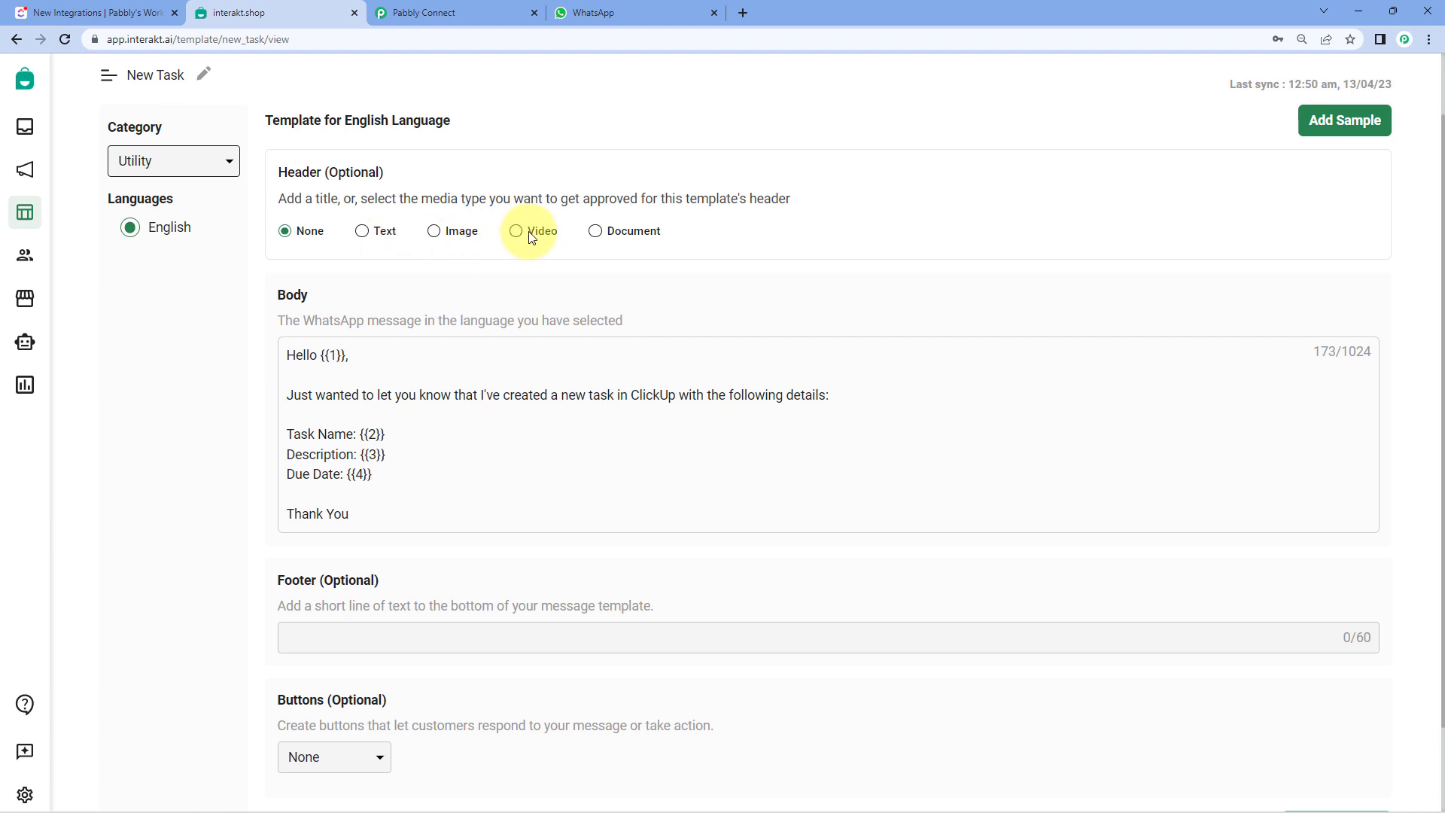
pyautogui.click(480, 8)
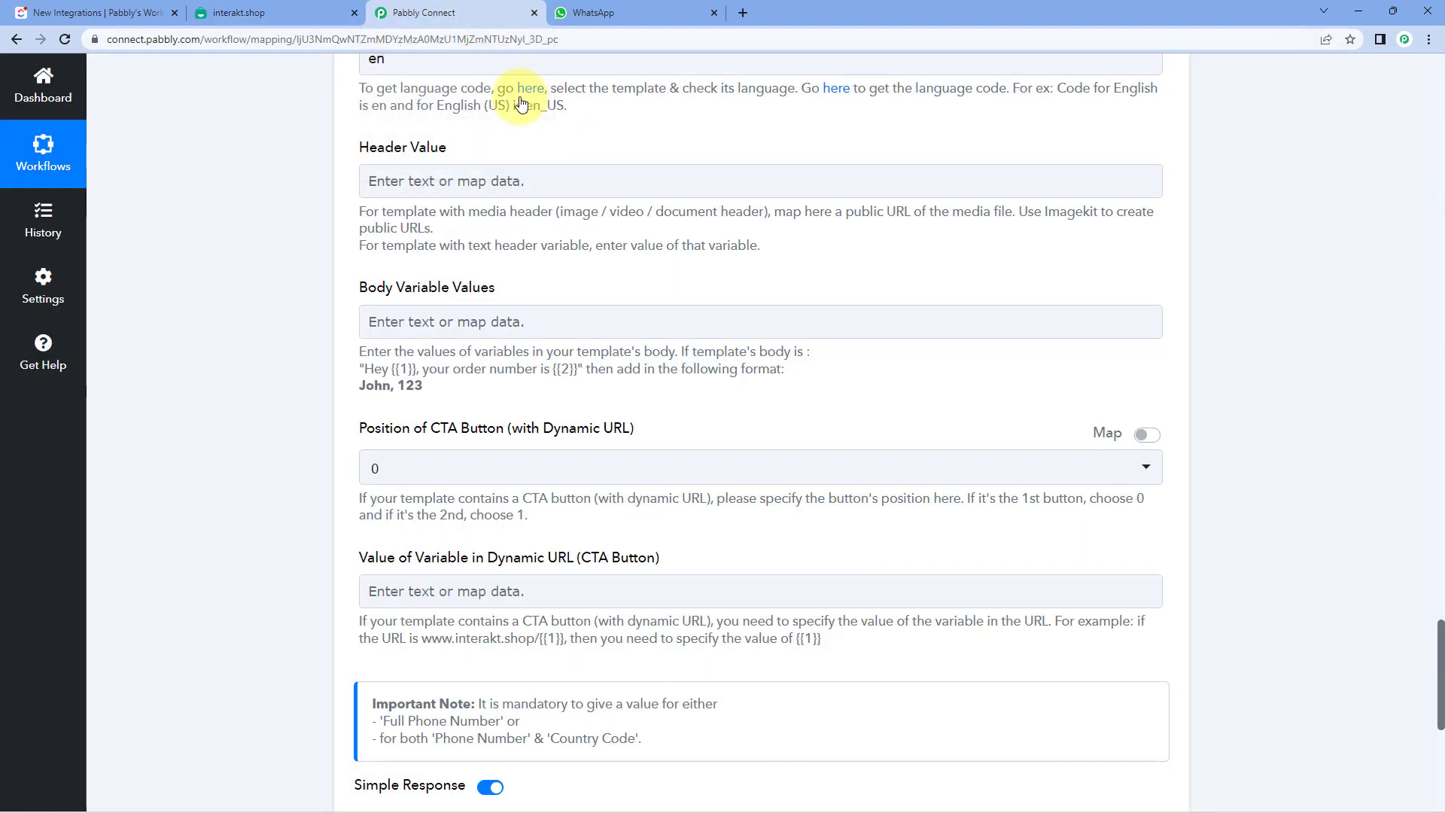
pyautogui.click(247, 9)
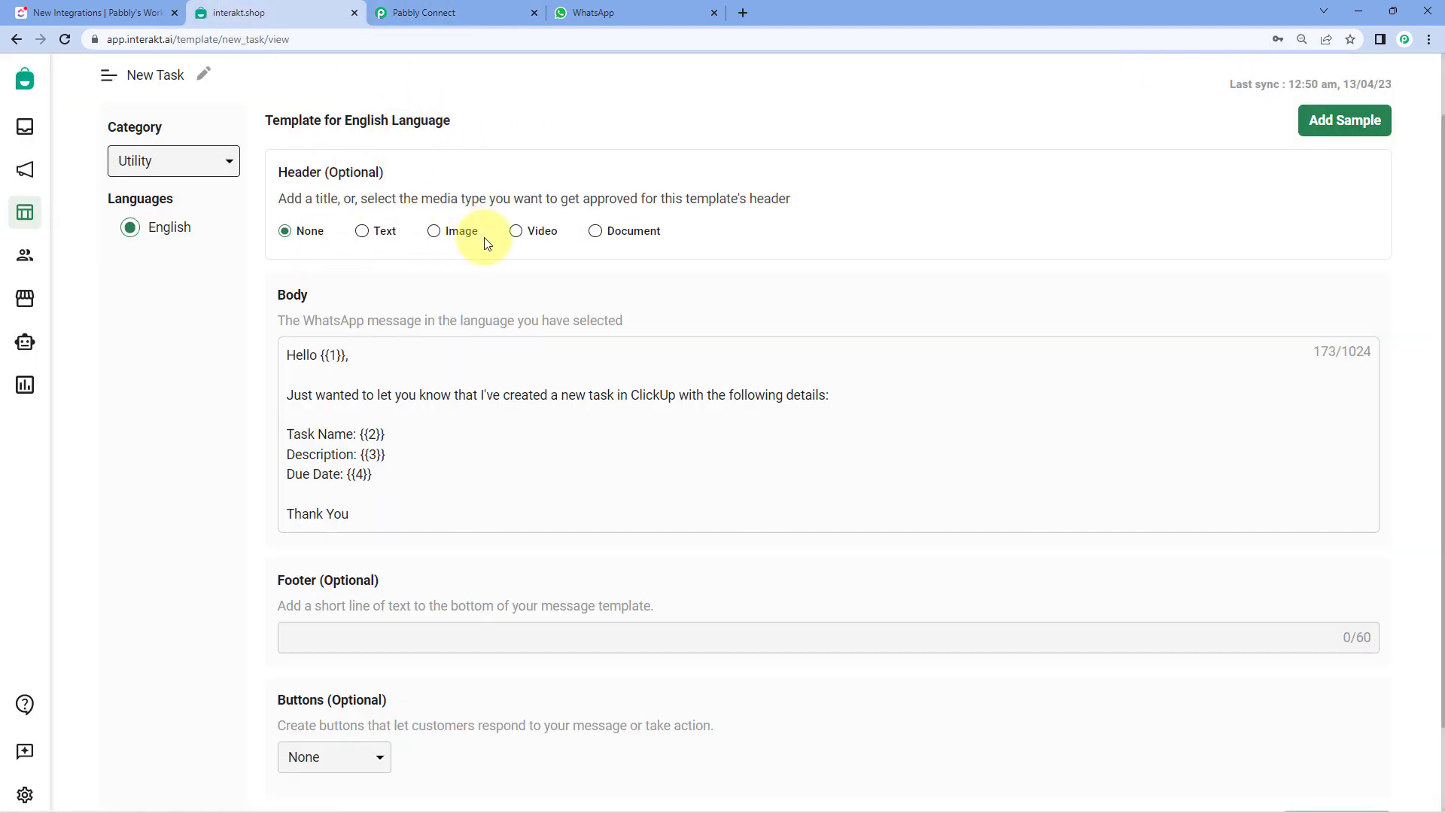
pyautogui.click(512, 183)
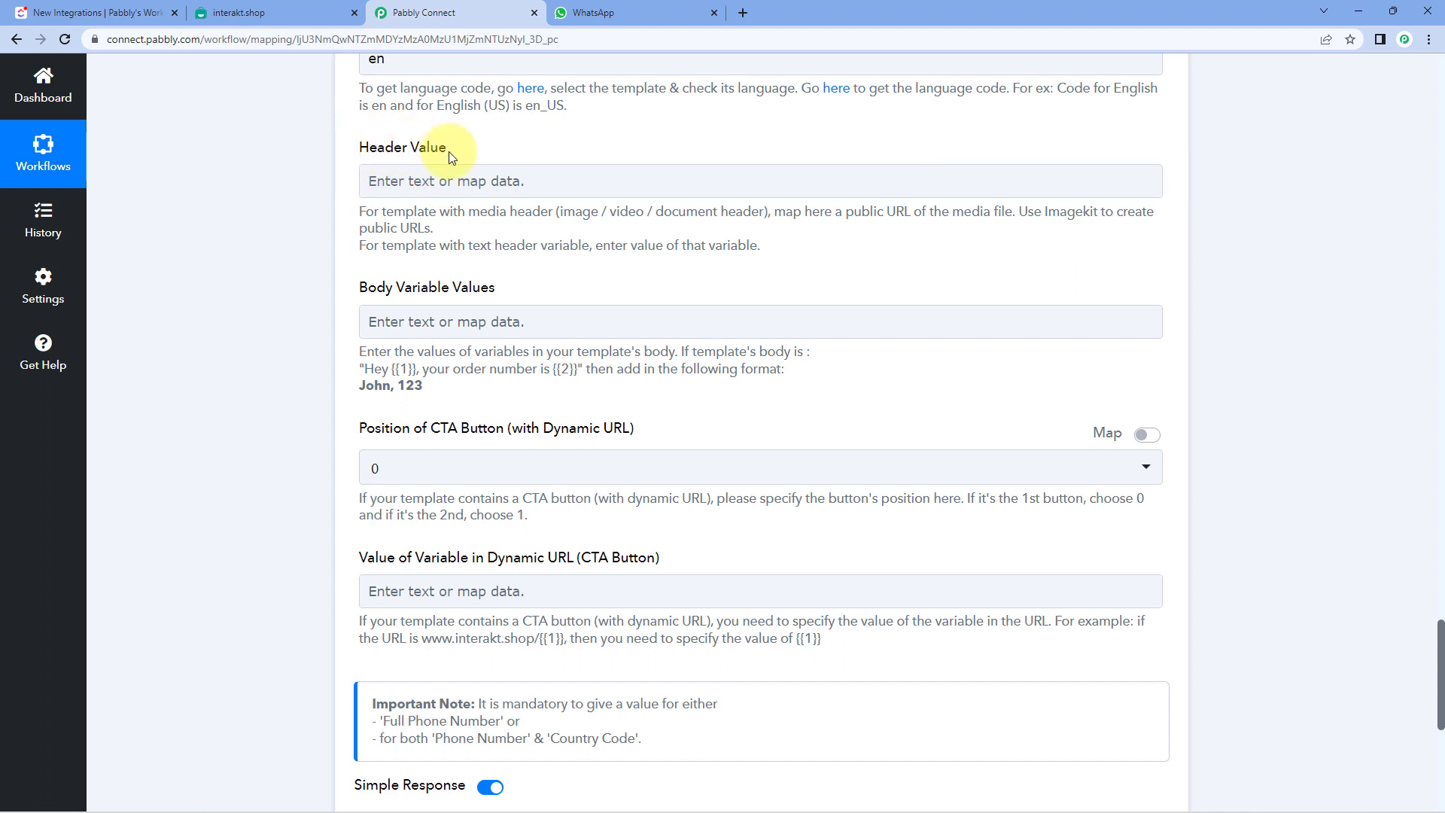
pyautogui.click(269, 9)
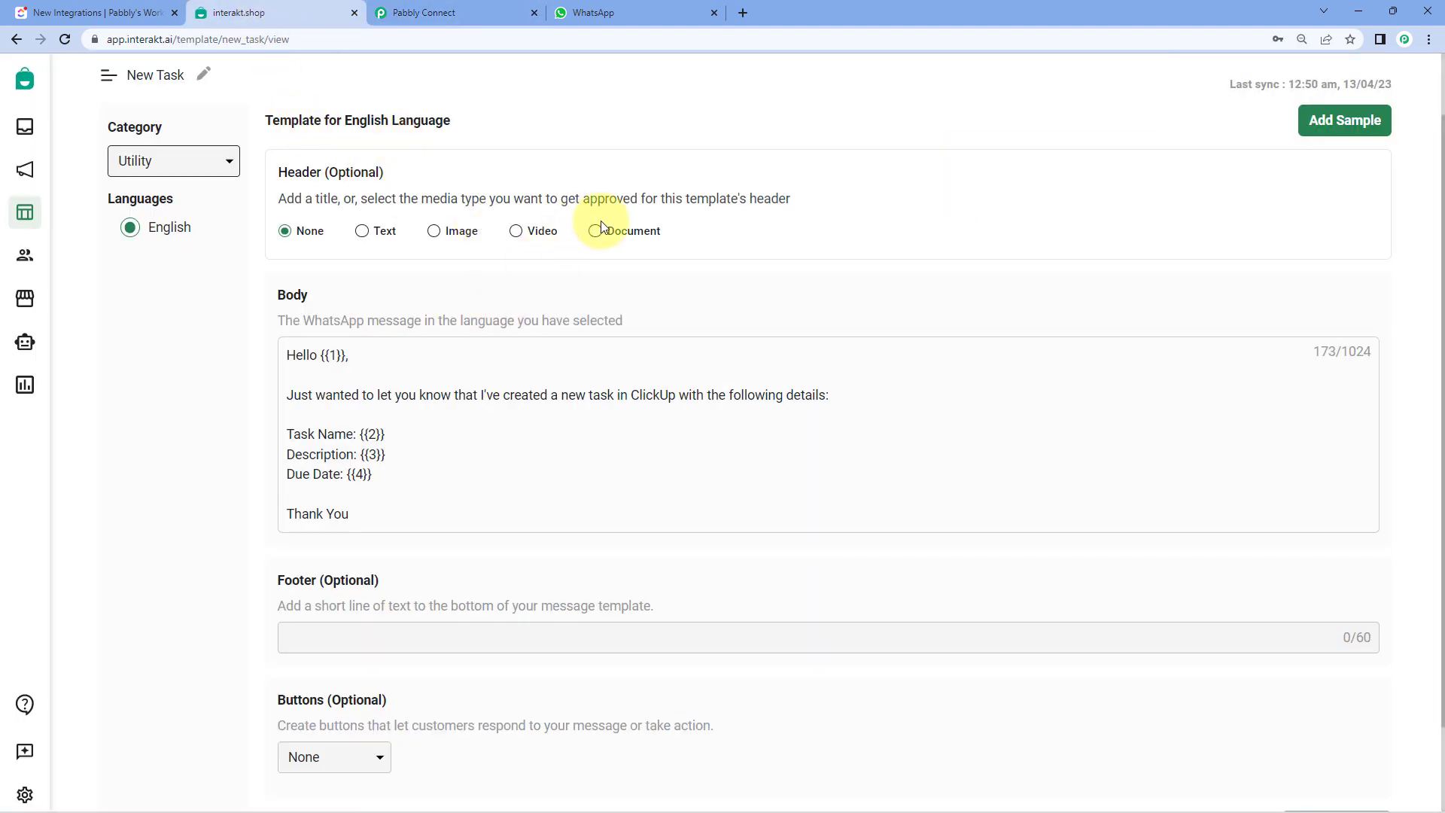
pyautogui.click(463, 15)
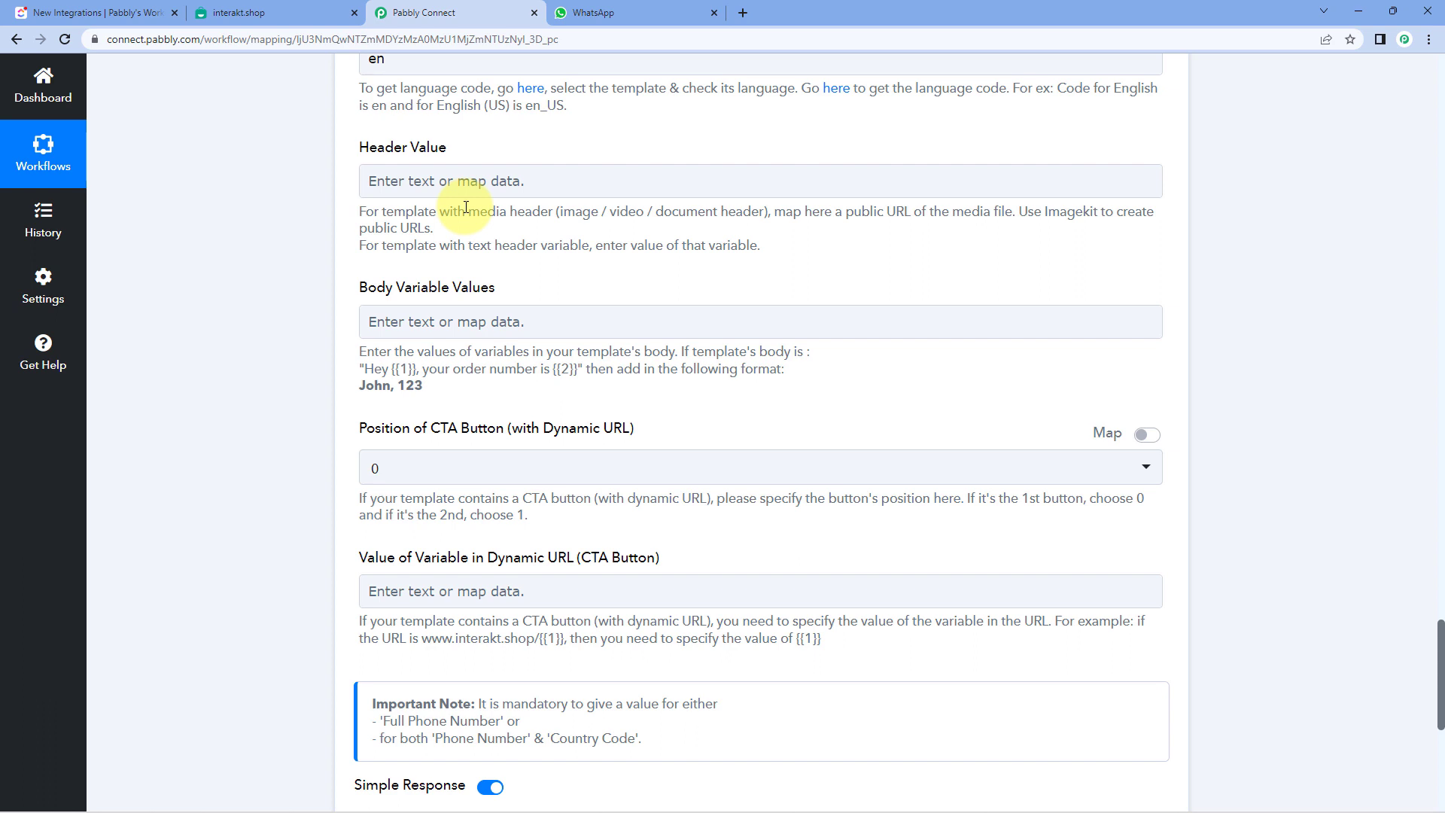
pyautogui.click(264, 13)
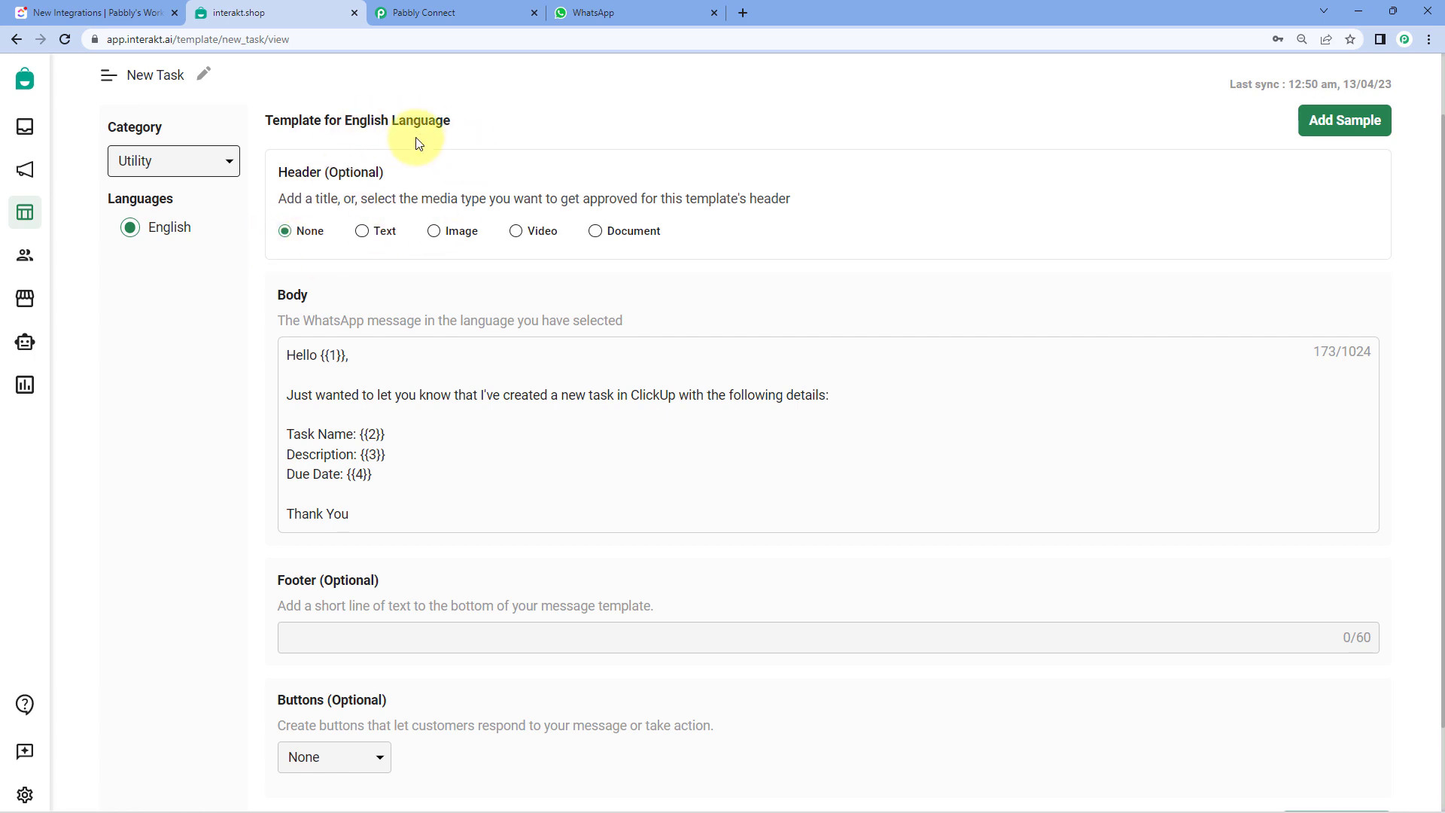
pyautogui.click(452, 15)
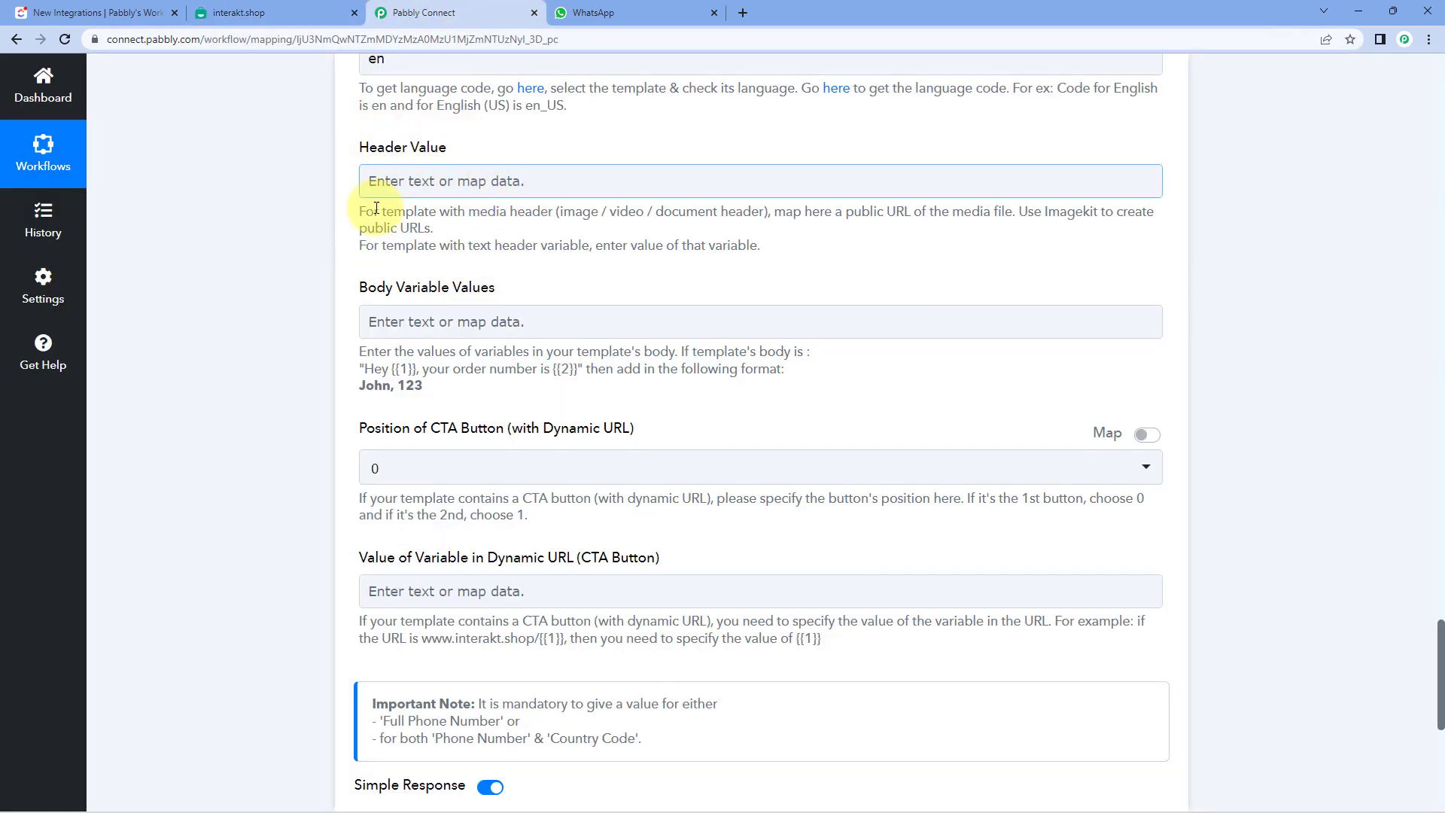
# Review the variables in the template's body in Interakt, and enter "Demo," as the first of the Body Variable Values in Pabbly Connect.
pyautogui.scroll(-1, 331, 215)
pyautogui.scroll(-1, 331, 212)
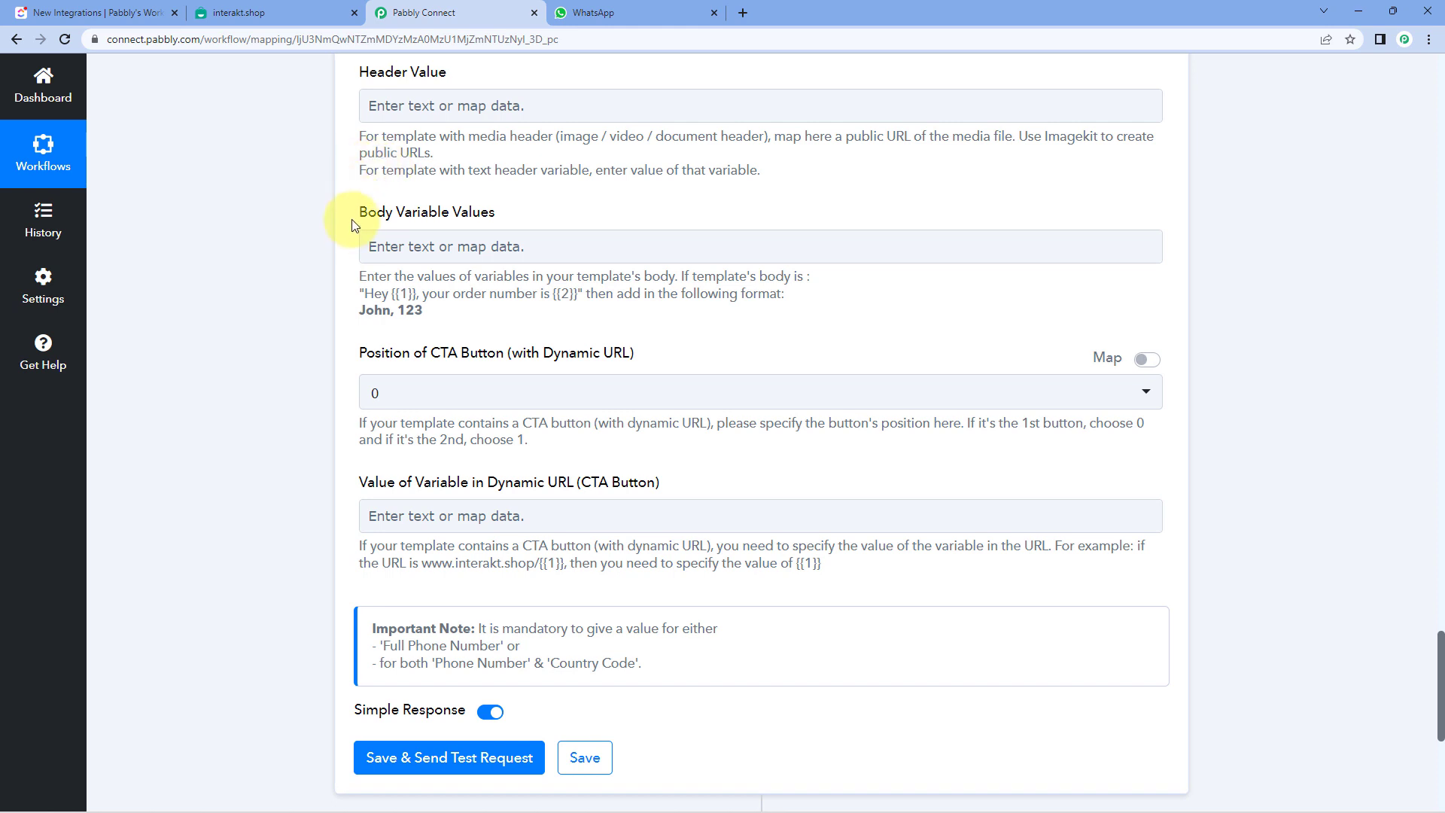
pyautogui.click(323, 9)
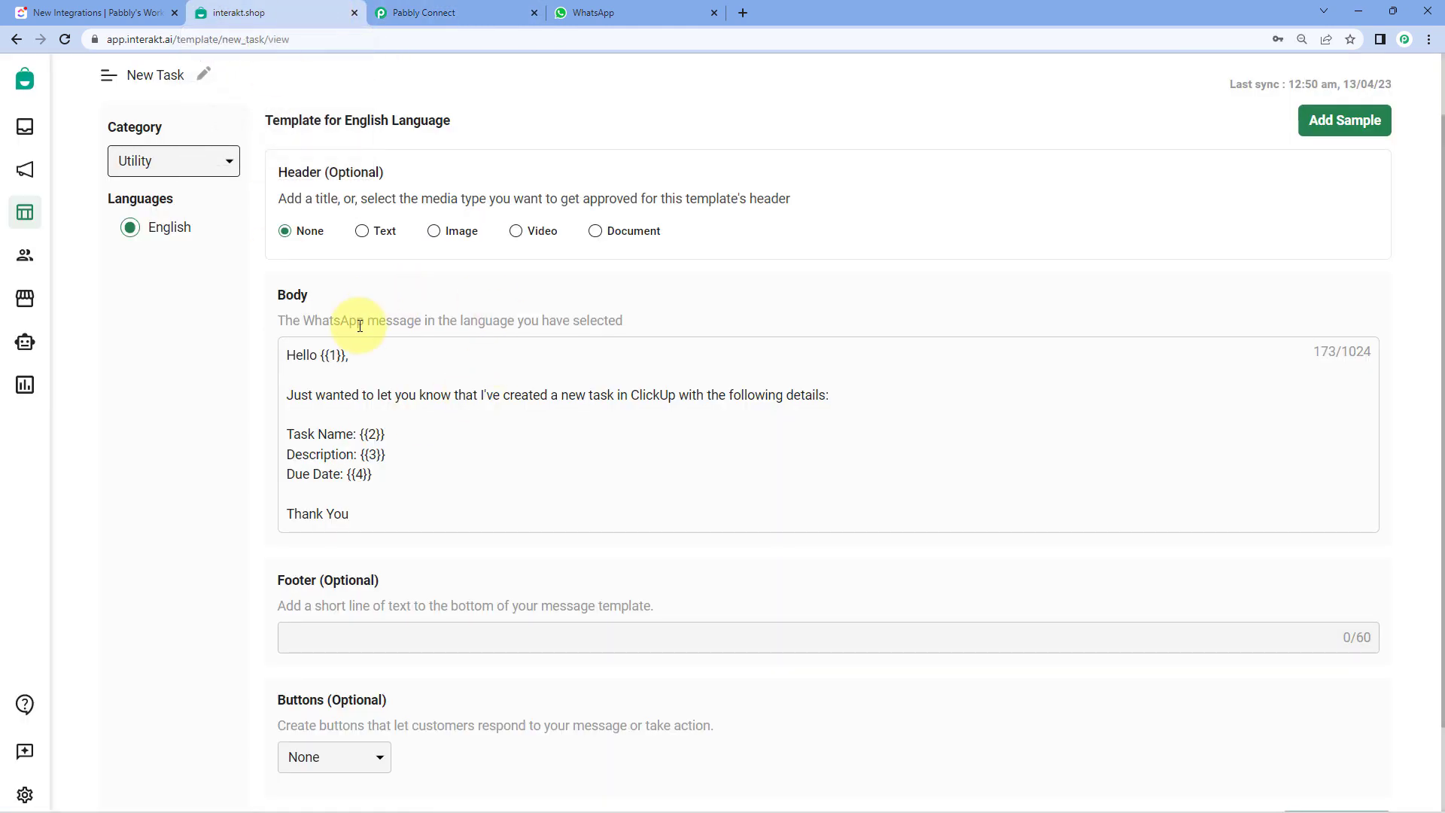
pyautogui.scroll(-1, 373, 305)
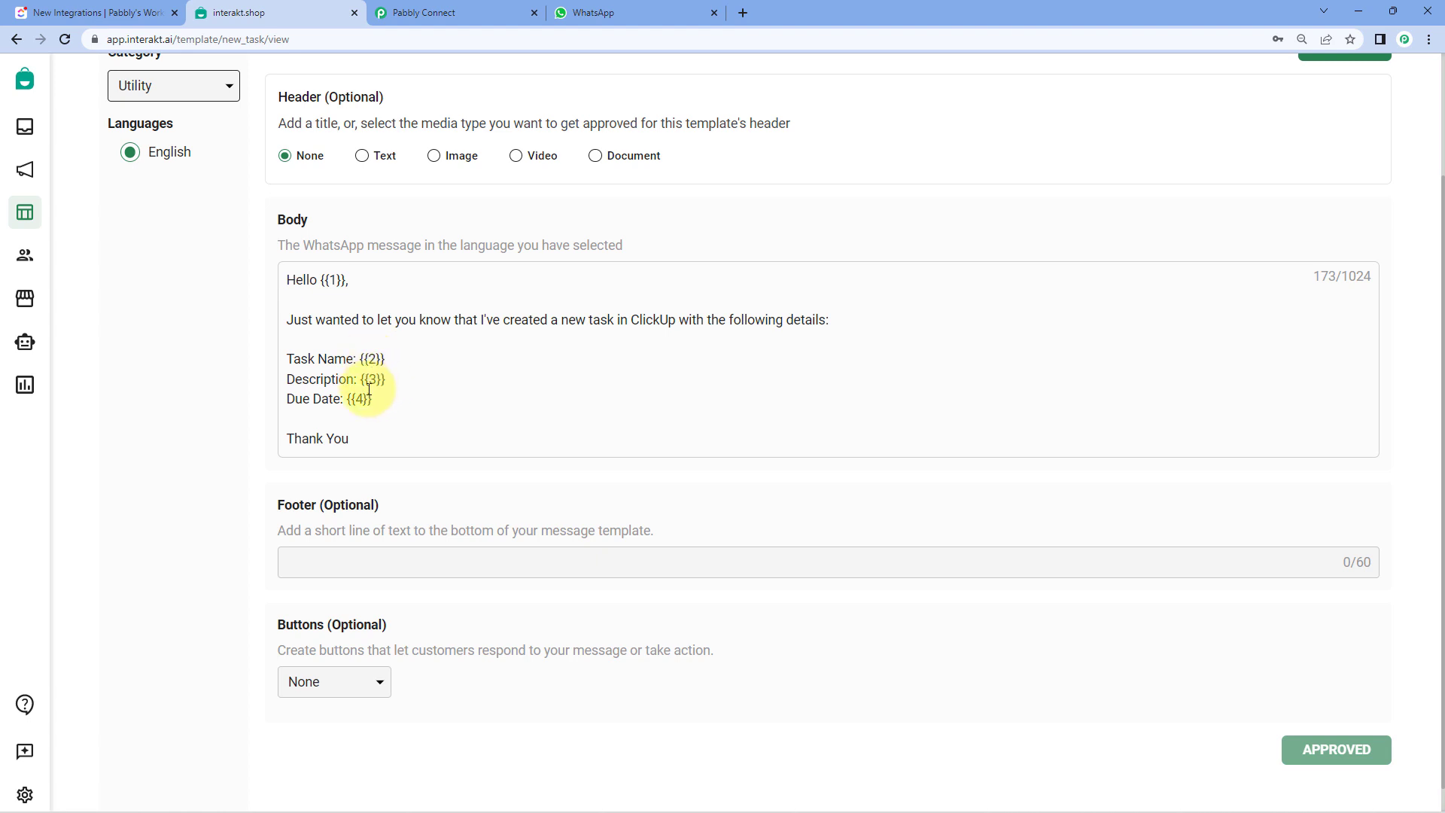
pyautogui.scroll(1, 411, 416)
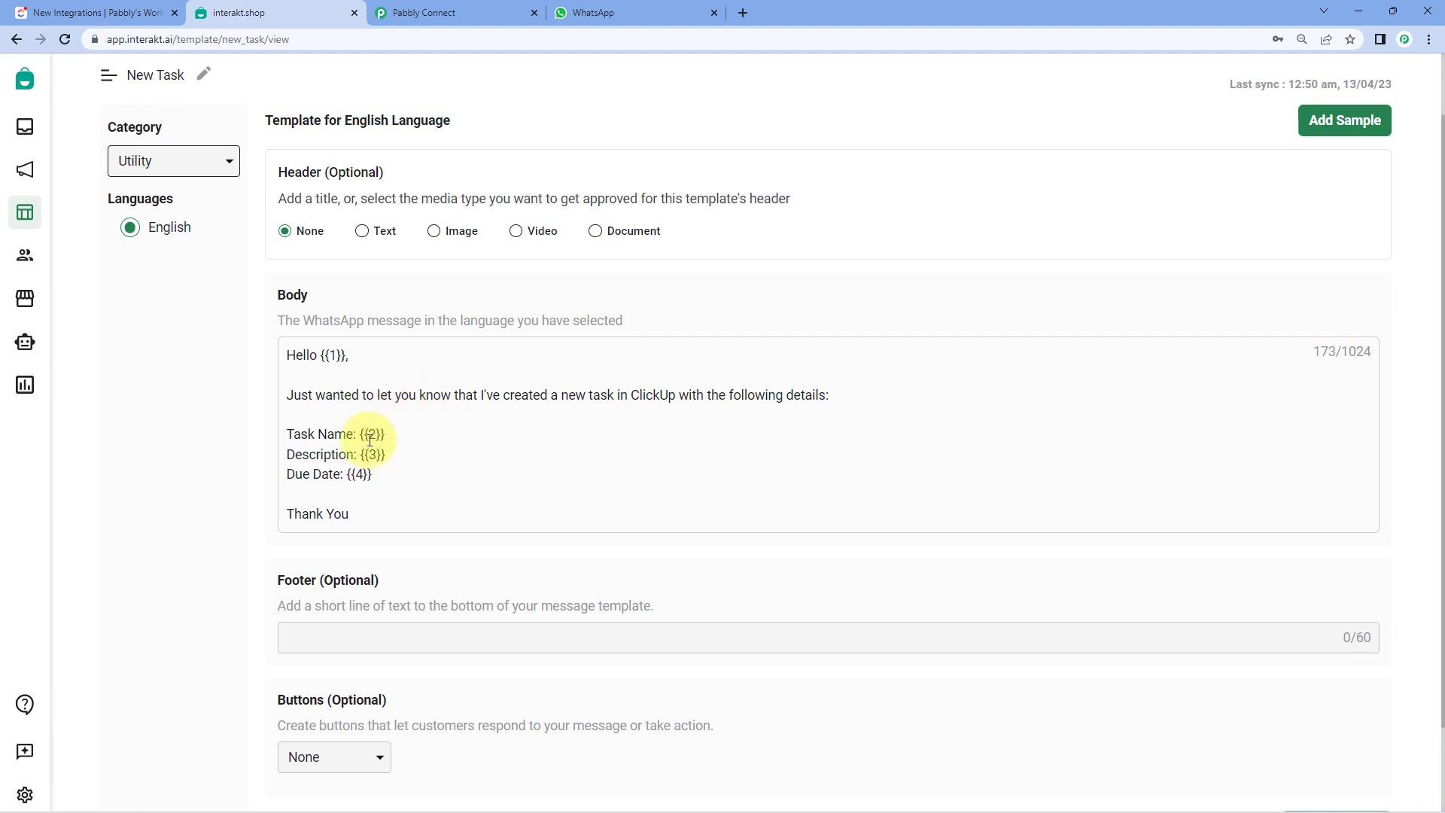
pyautogui.click(490, 13)
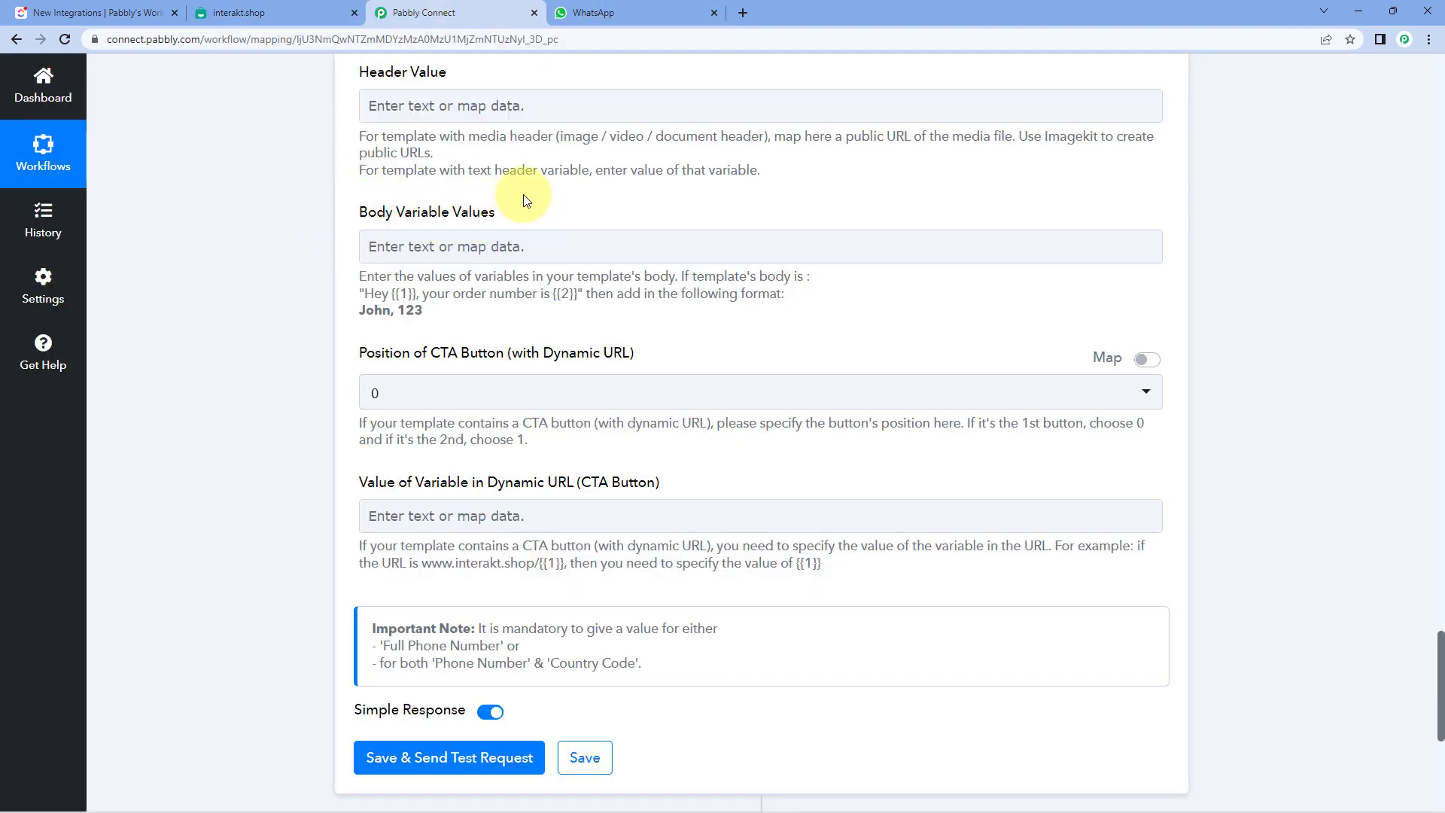
pyautogui.click(386, 249)
pyautogui.click(270, 13)
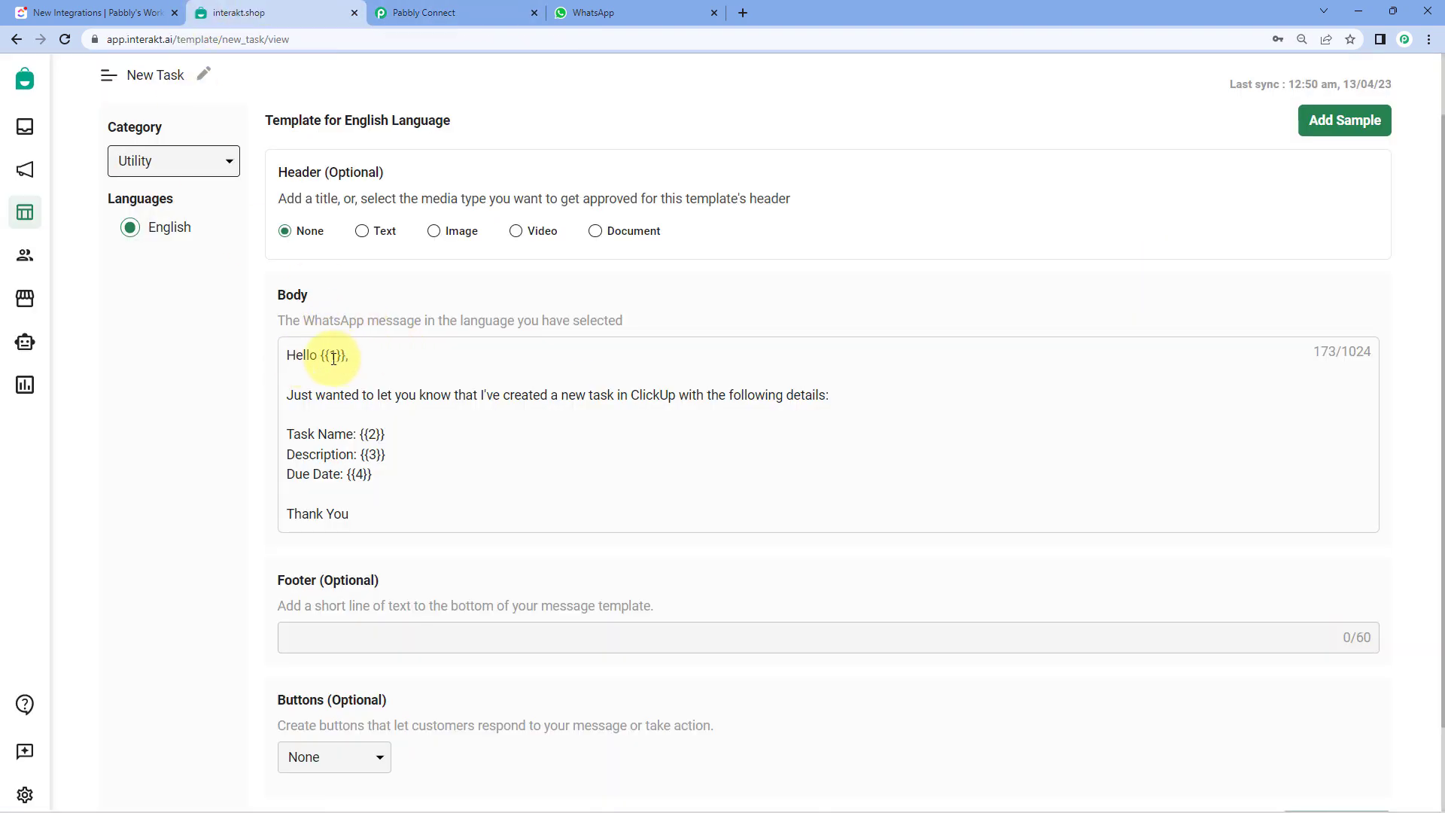
pyautogui.click(456, 11)
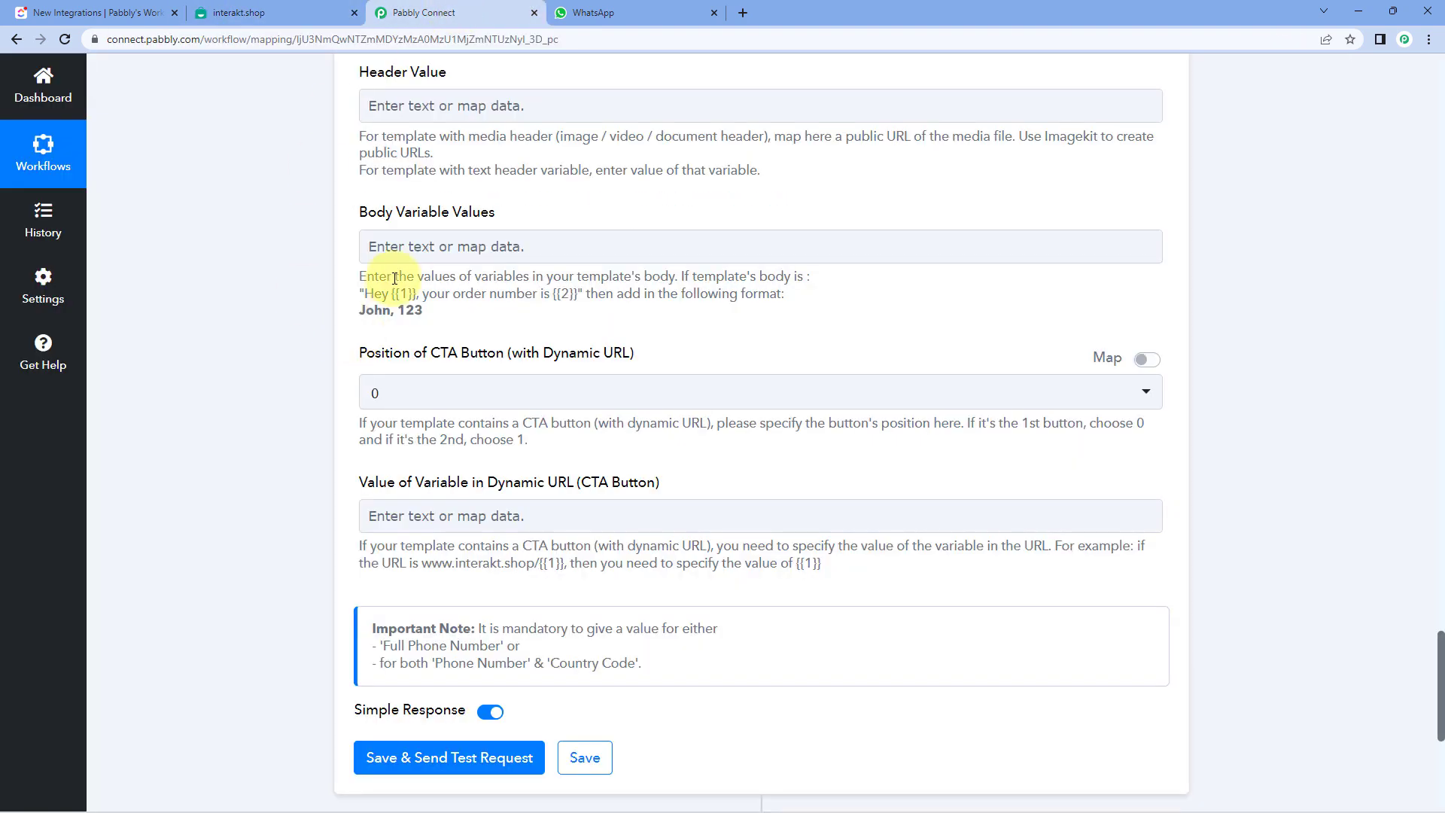
pyautogui.click(391, 252)
pyautogui.write('Demo,')
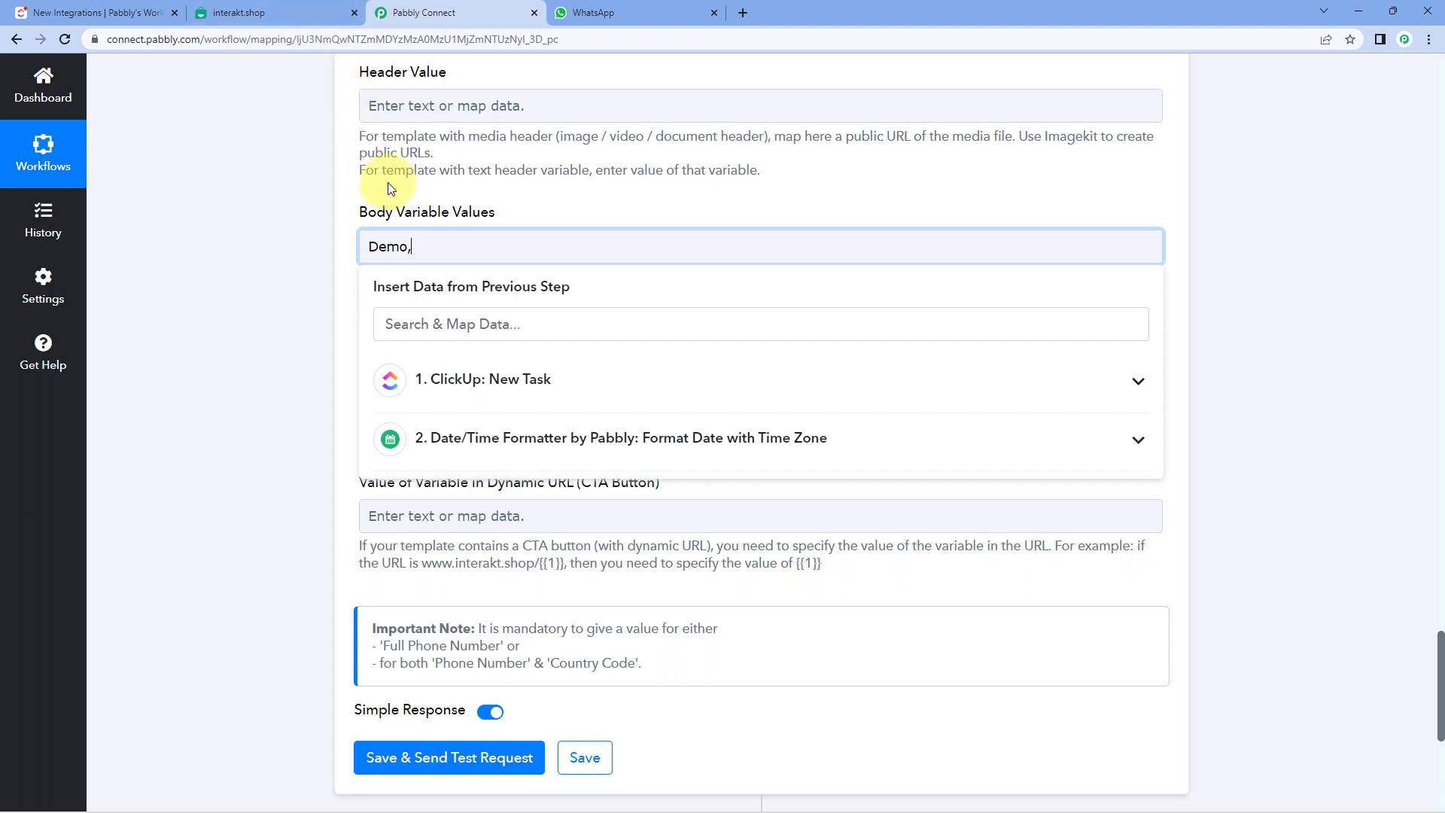
pyautogui.click(347, 213)
# Check the second variable in the New Task template's body in Interakt against the Body Variable Values entered in Pabbly Connect.
pyautogui.click(271, 12)
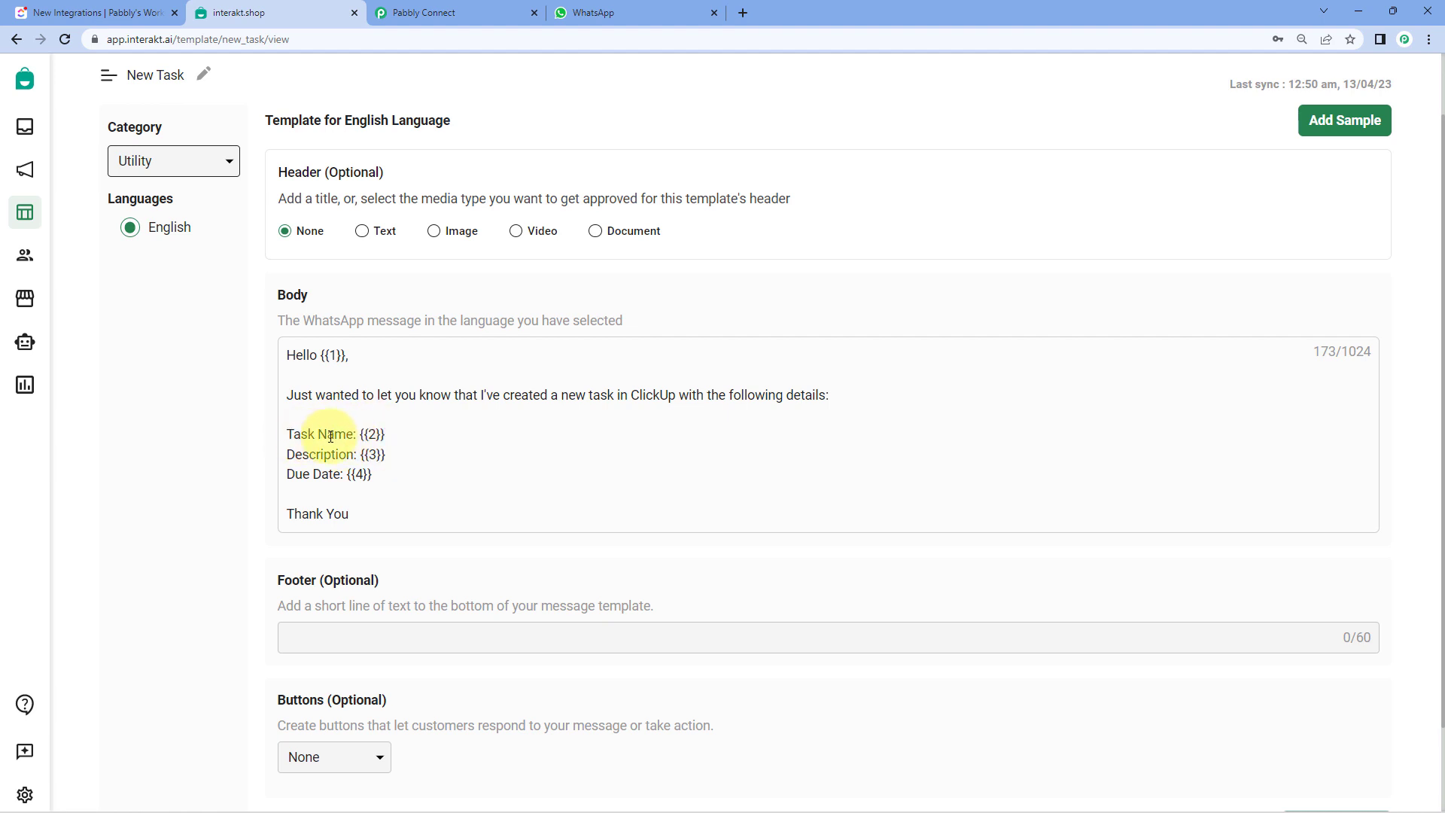
pyautogui.click(478, 7)
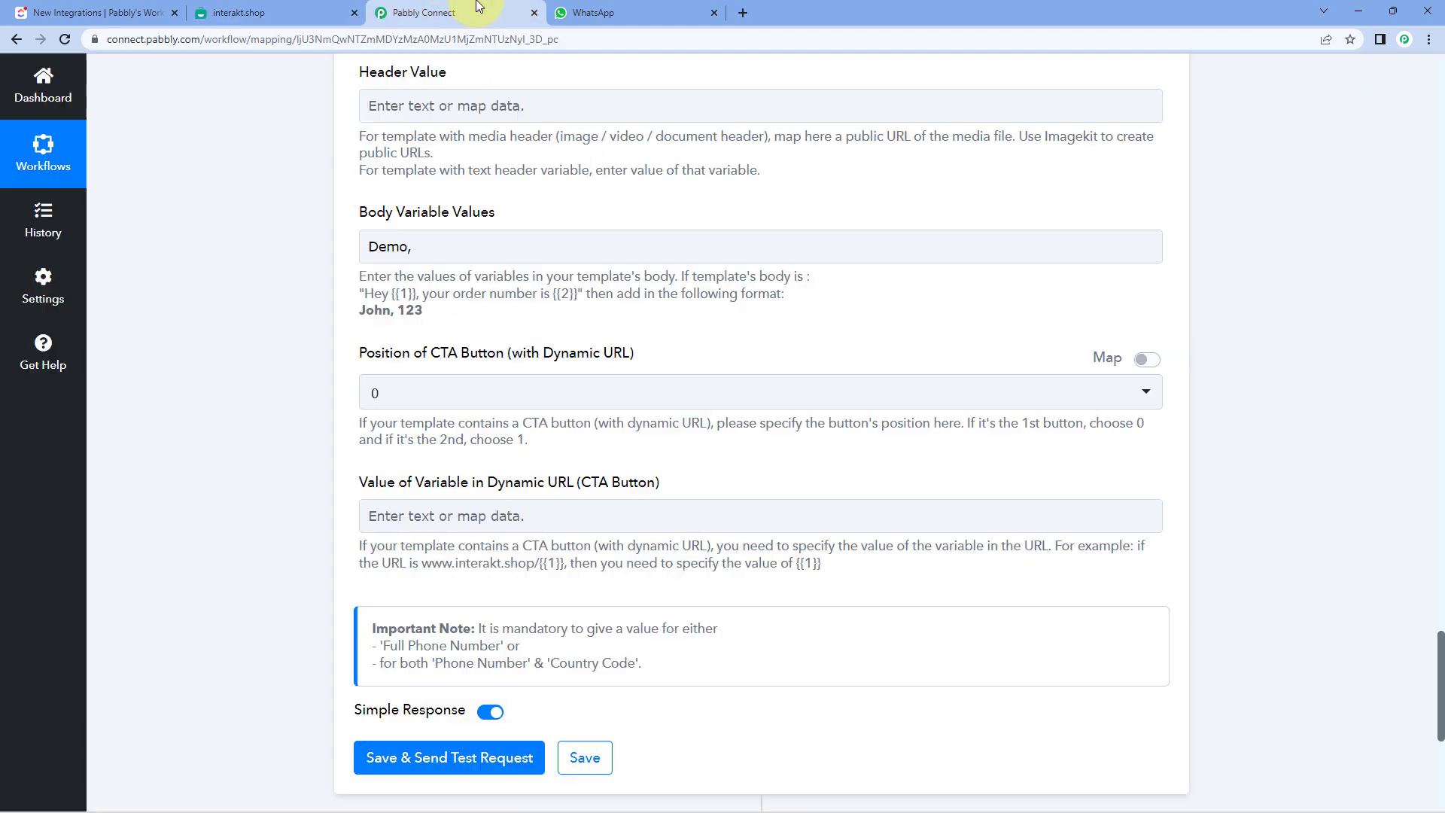
pyautogui.click(406, 250)
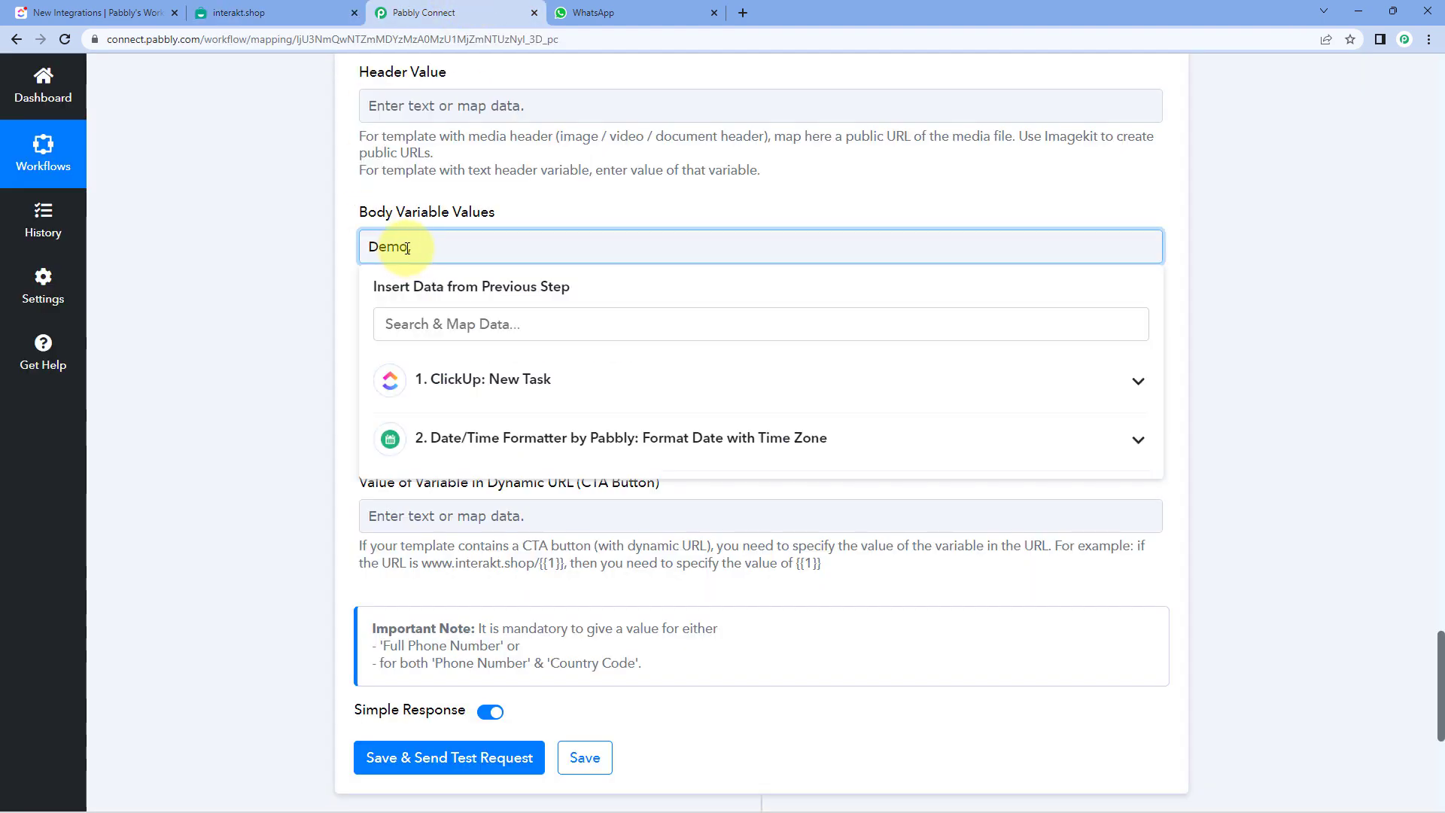
pyautogui.moveTo(407, 249); pyautogui.dragTo(364, 253)
pyautogui.click(444, 246)
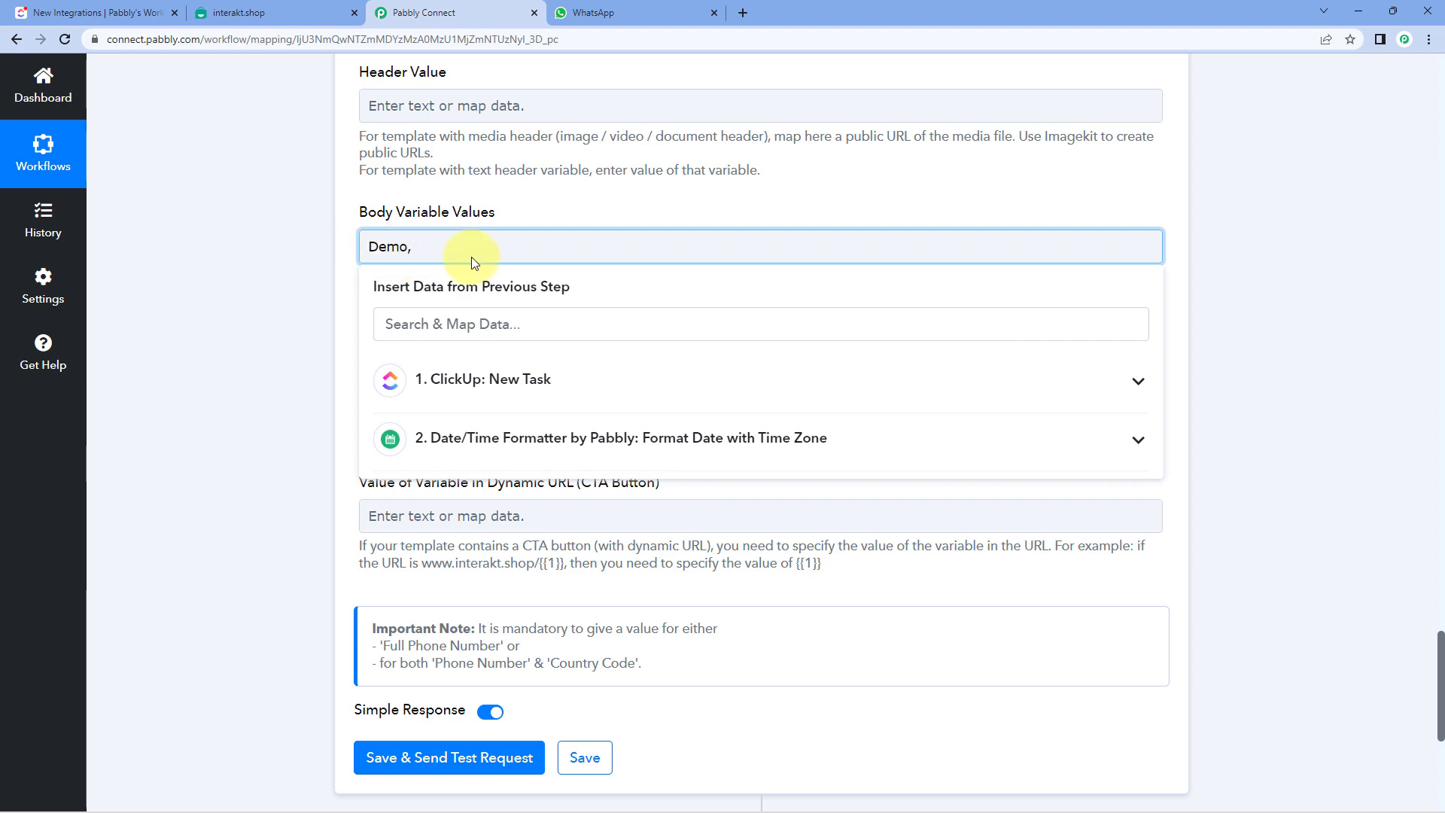
# Find the task name in the response received by the ClickUp New Task trigger, and return to the Body Variable Values field.
pyautogui.scroll(18, 670, 253)
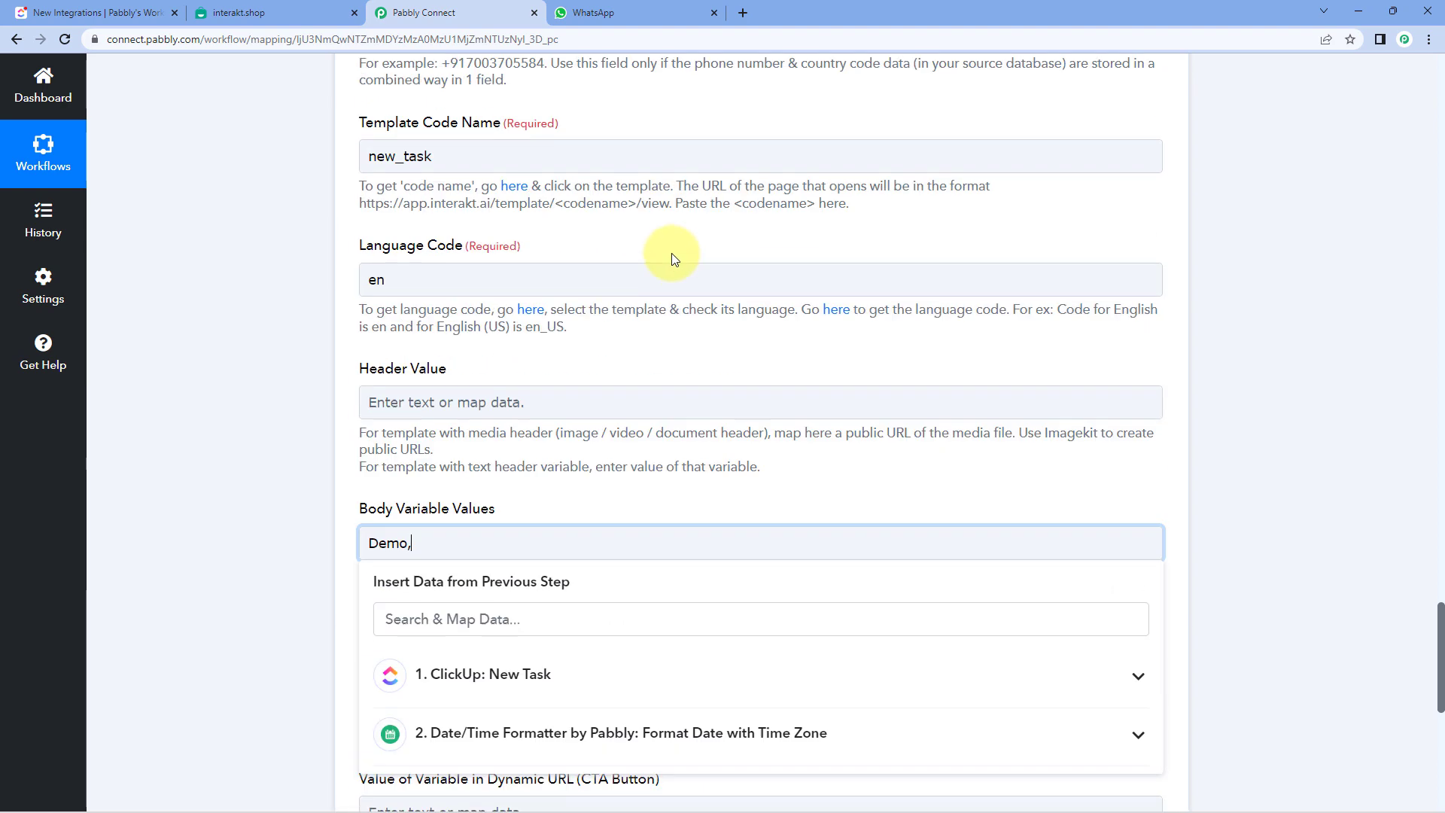
pyautogui.scroll(20, 681, 318)
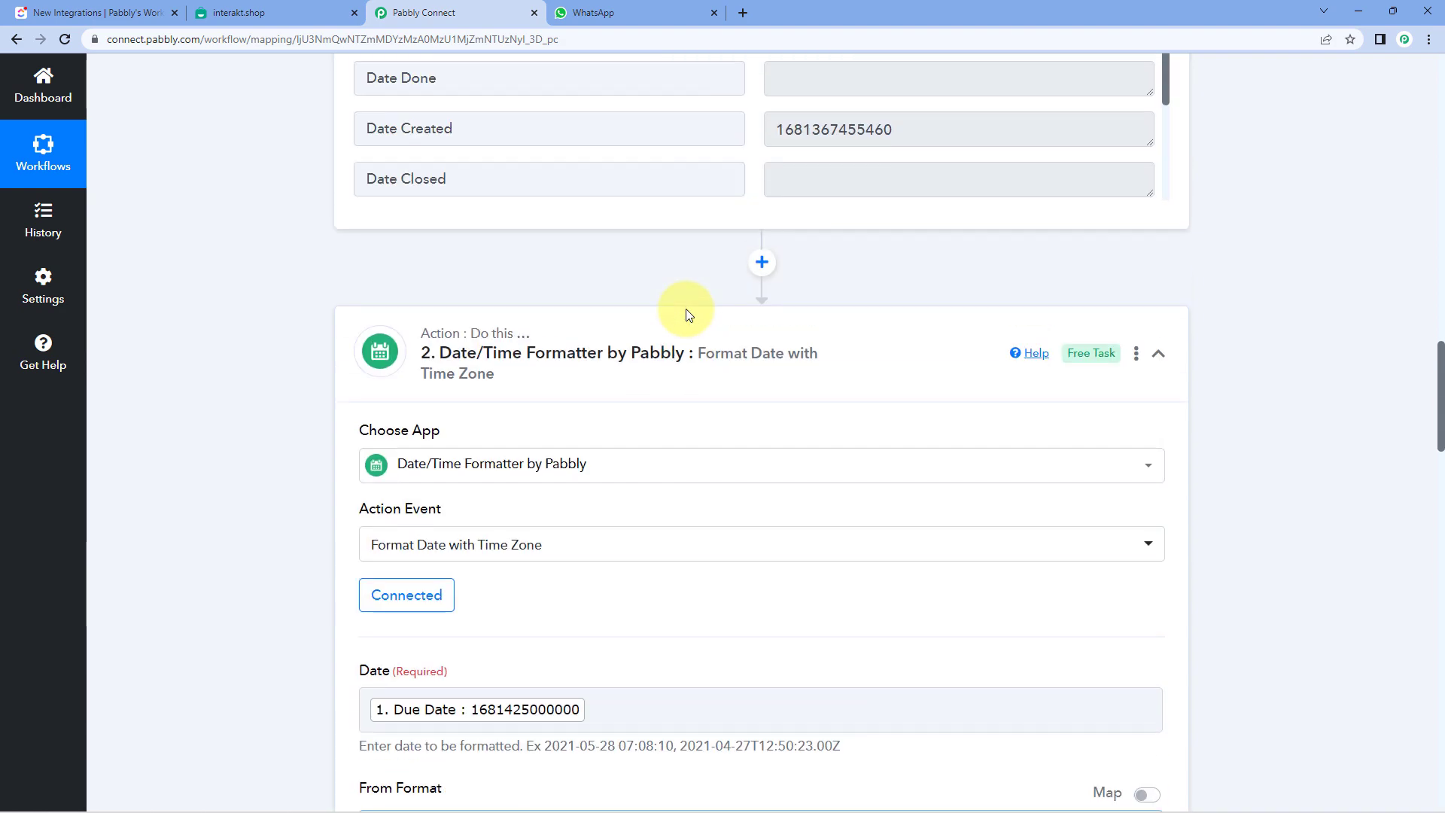
pyautogui.scroll(9, 719, 294)
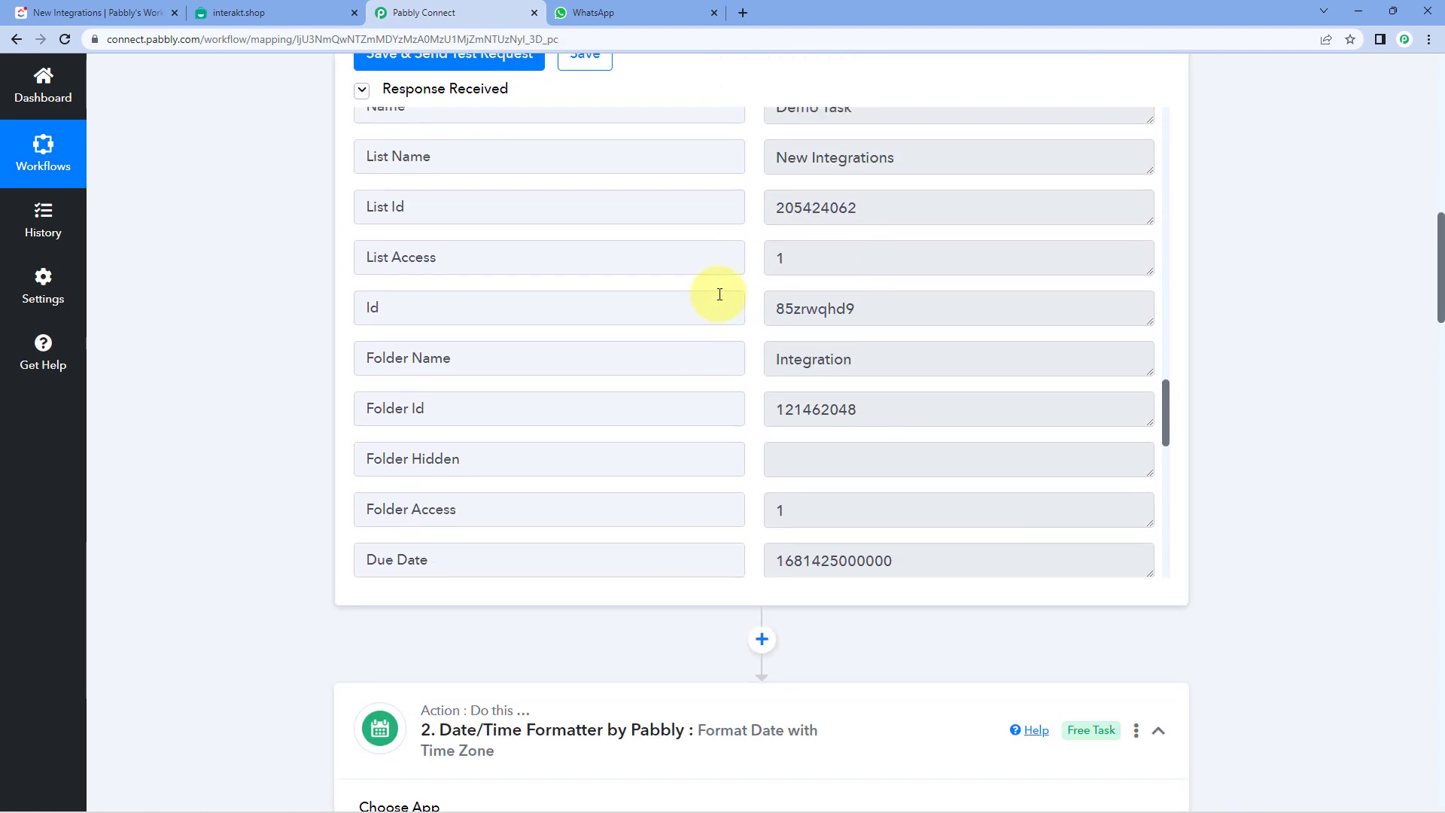
pyautogui.scroll(-3, 719, 294)
pyautogui.moveTo(931, 364); pyautogui.dragTo(882, 380)
pyautogui.click(779, 378)
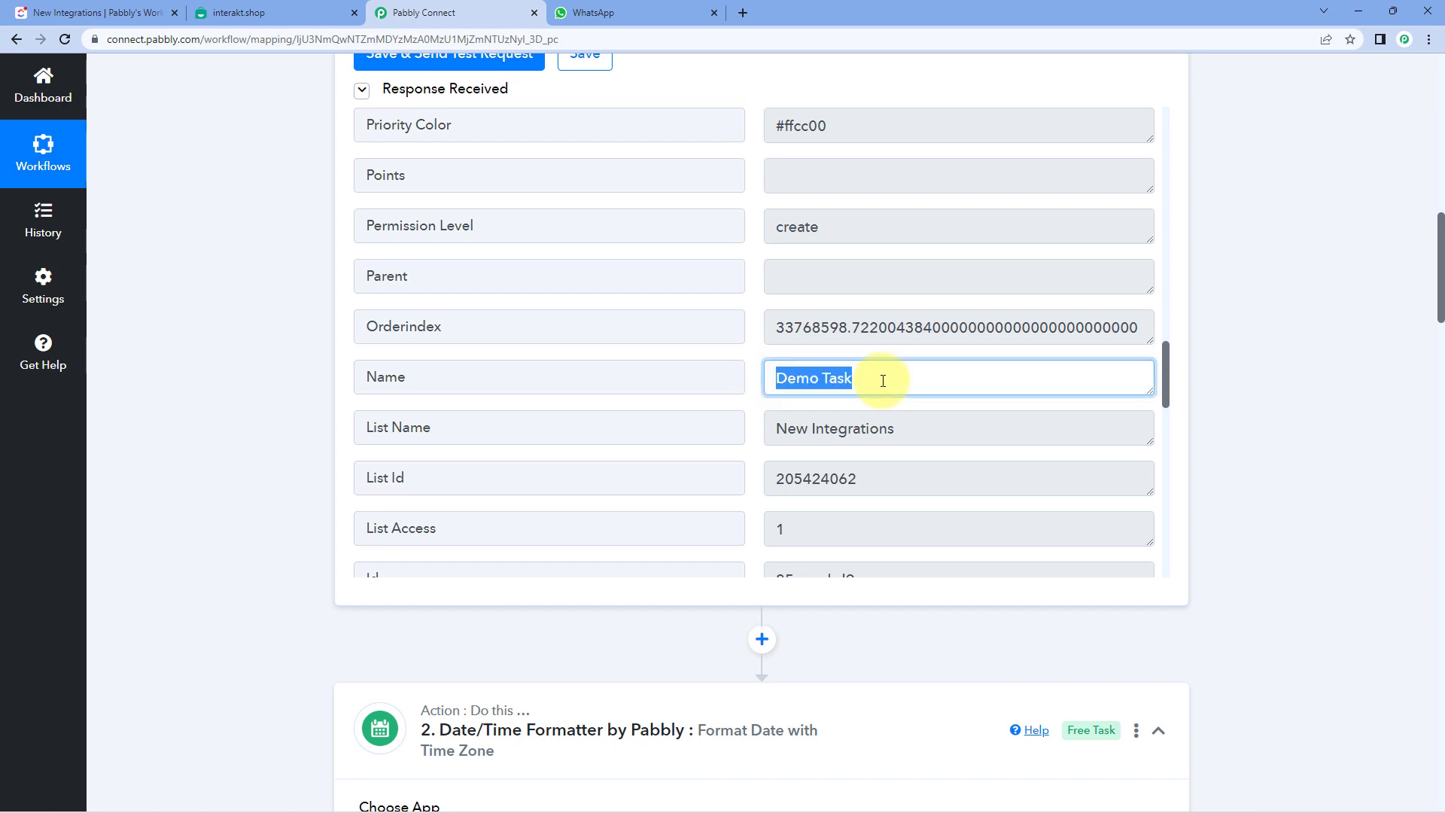
pyautogui.click(882, 380)
pyautogui.scroll(-15, 251, 367)
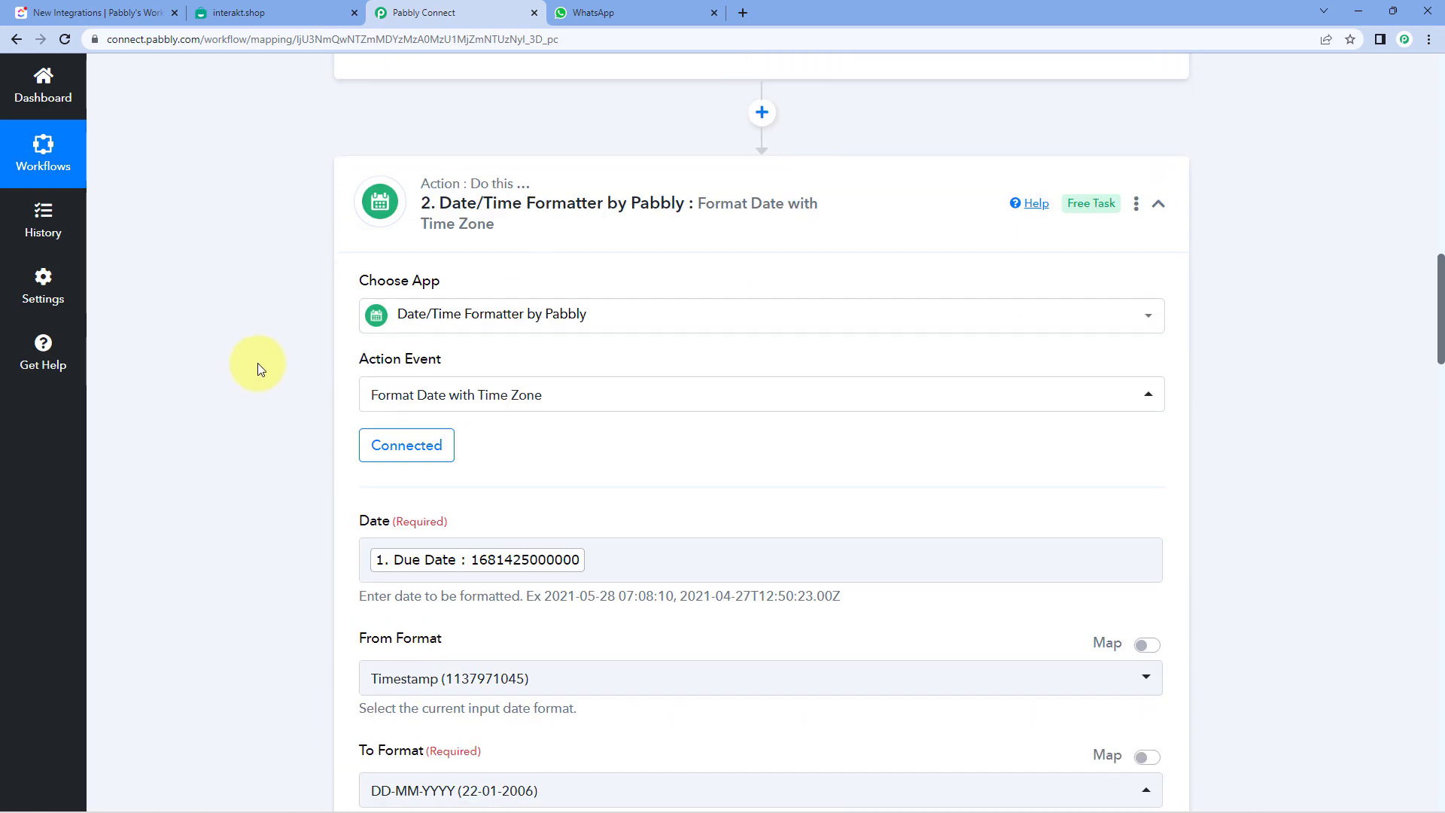
pyautogui.scroll(-15, 270, 361)
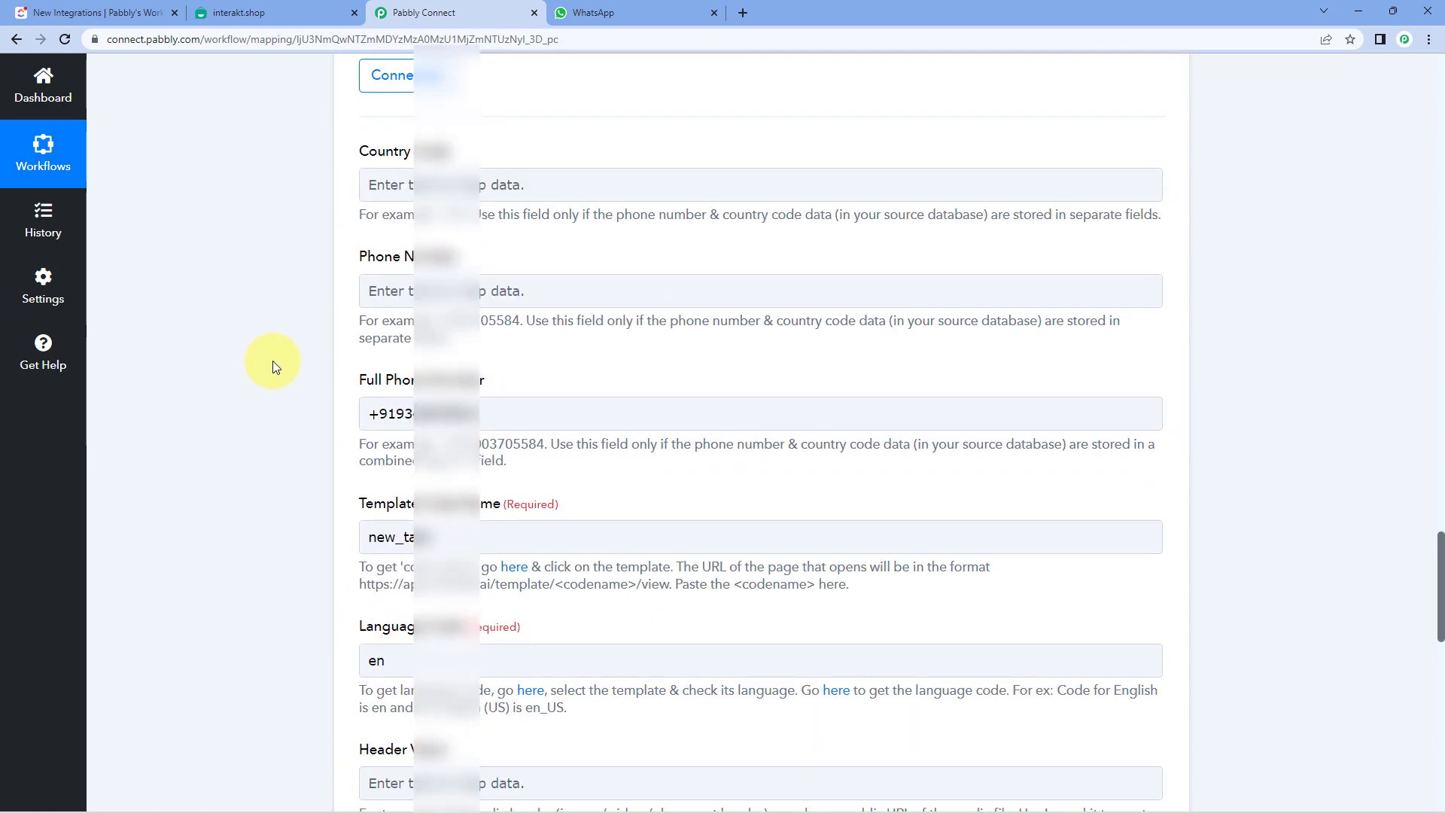
pyautogui.scroll(-1, 387, 397)
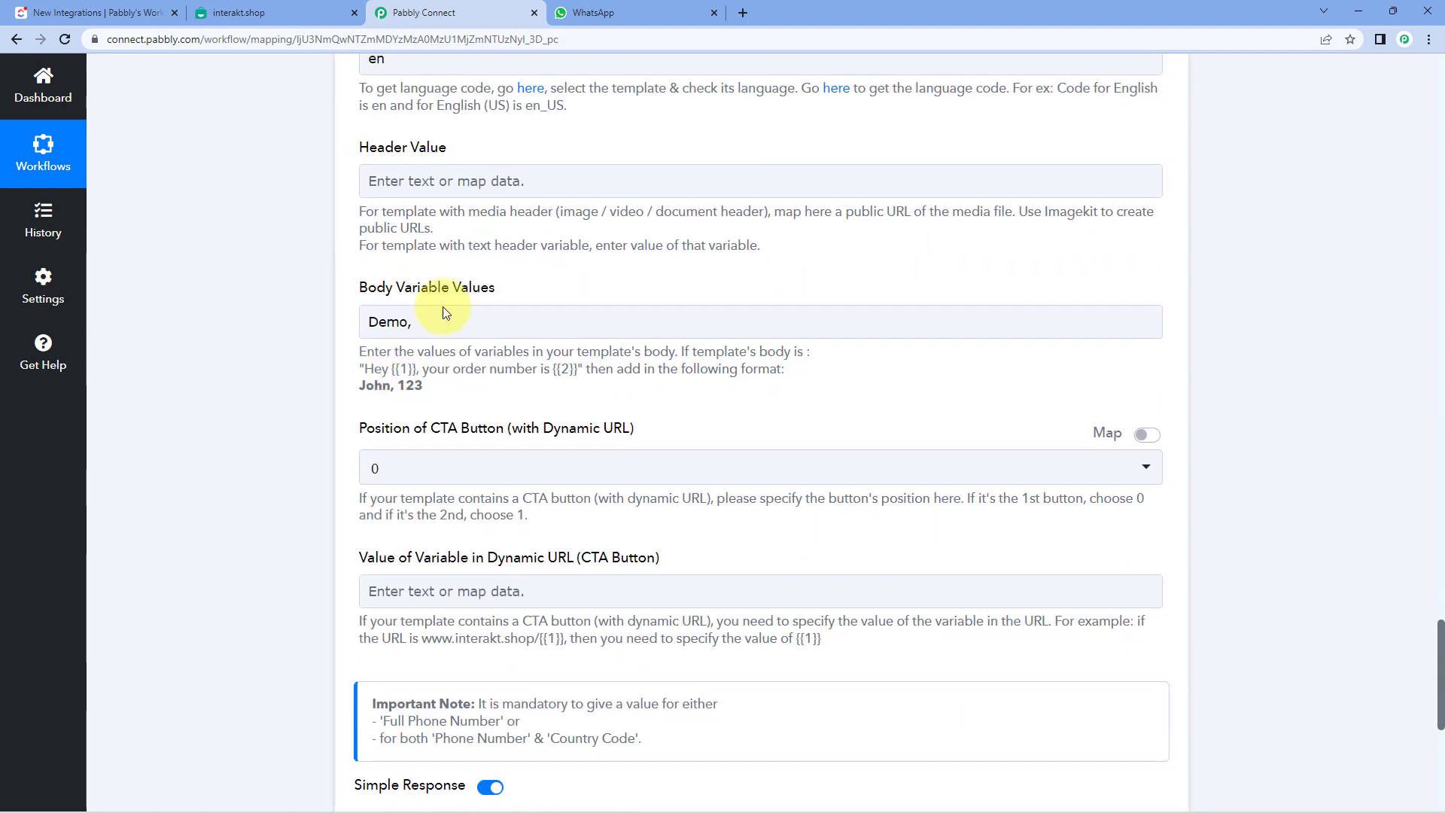
# Map the task Name from the ClickUp New Task step after "Demo," in Body Variable Values.
pyautogui.click(444, 321)
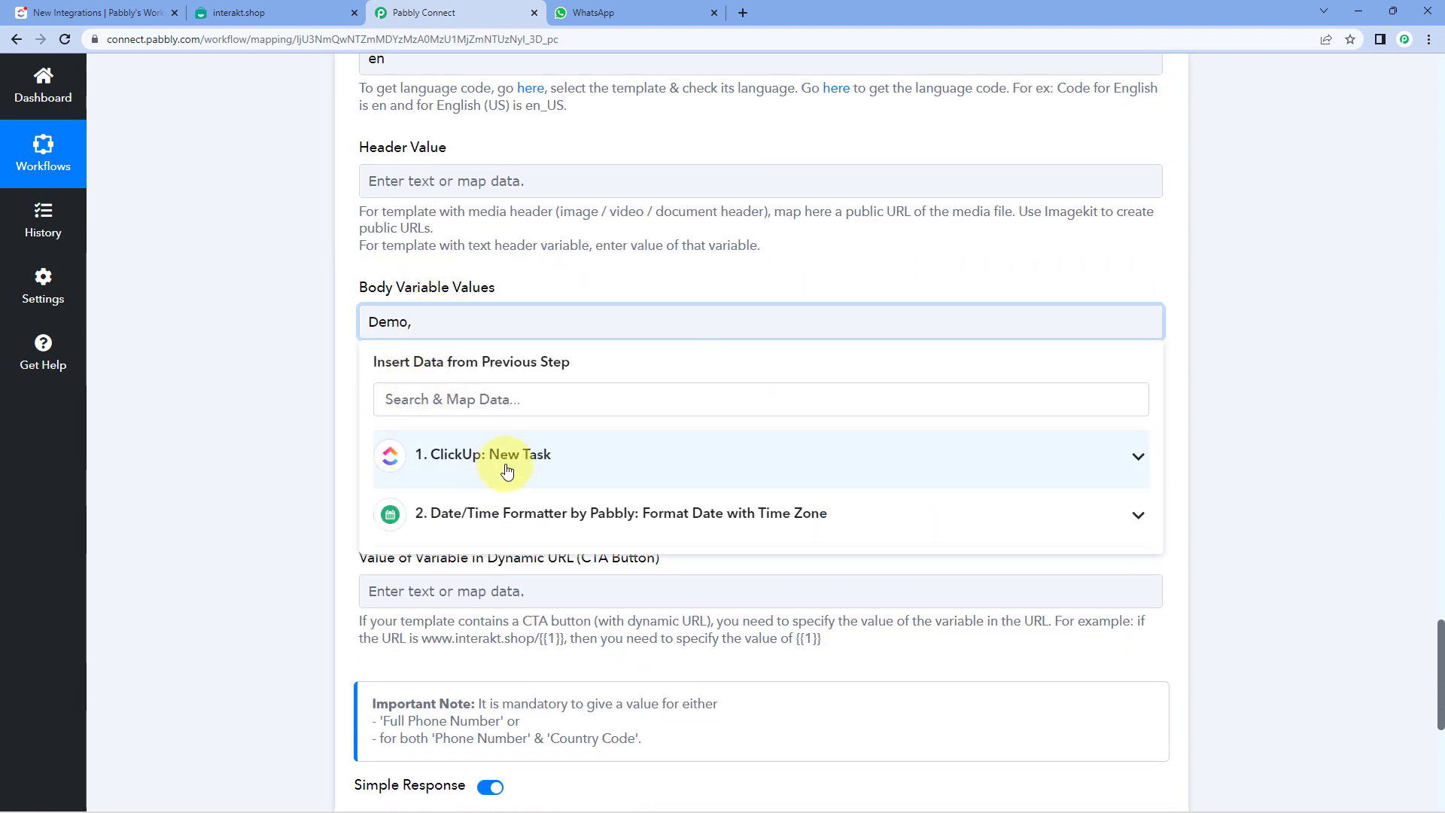
pyautogui.click(416, 460)
pyautogui.scroll(-3, 272, 421)
pyautogui.scroll(-6, 433, 395)
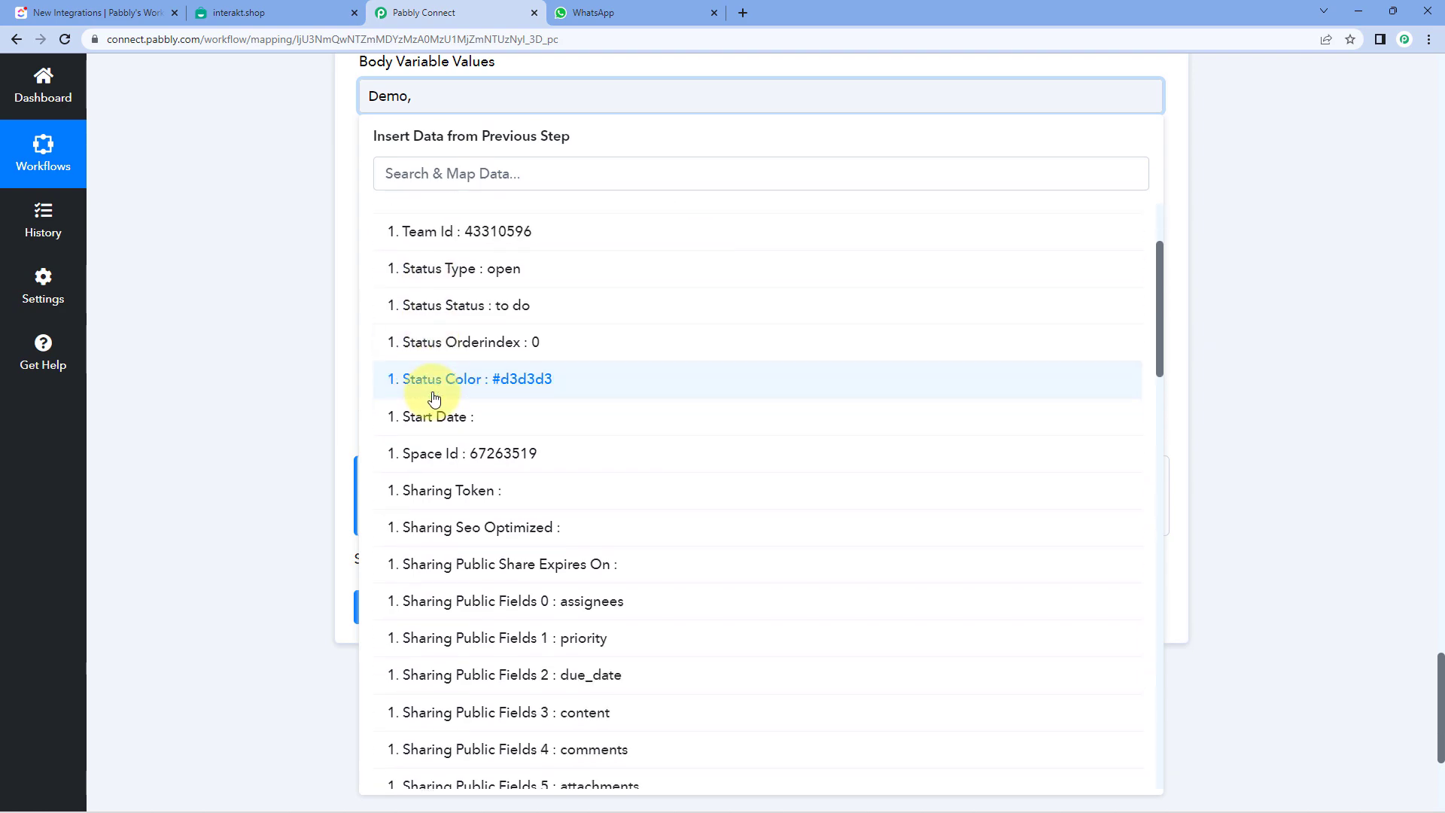
pyautogui.scroll(-7, 440, 400)
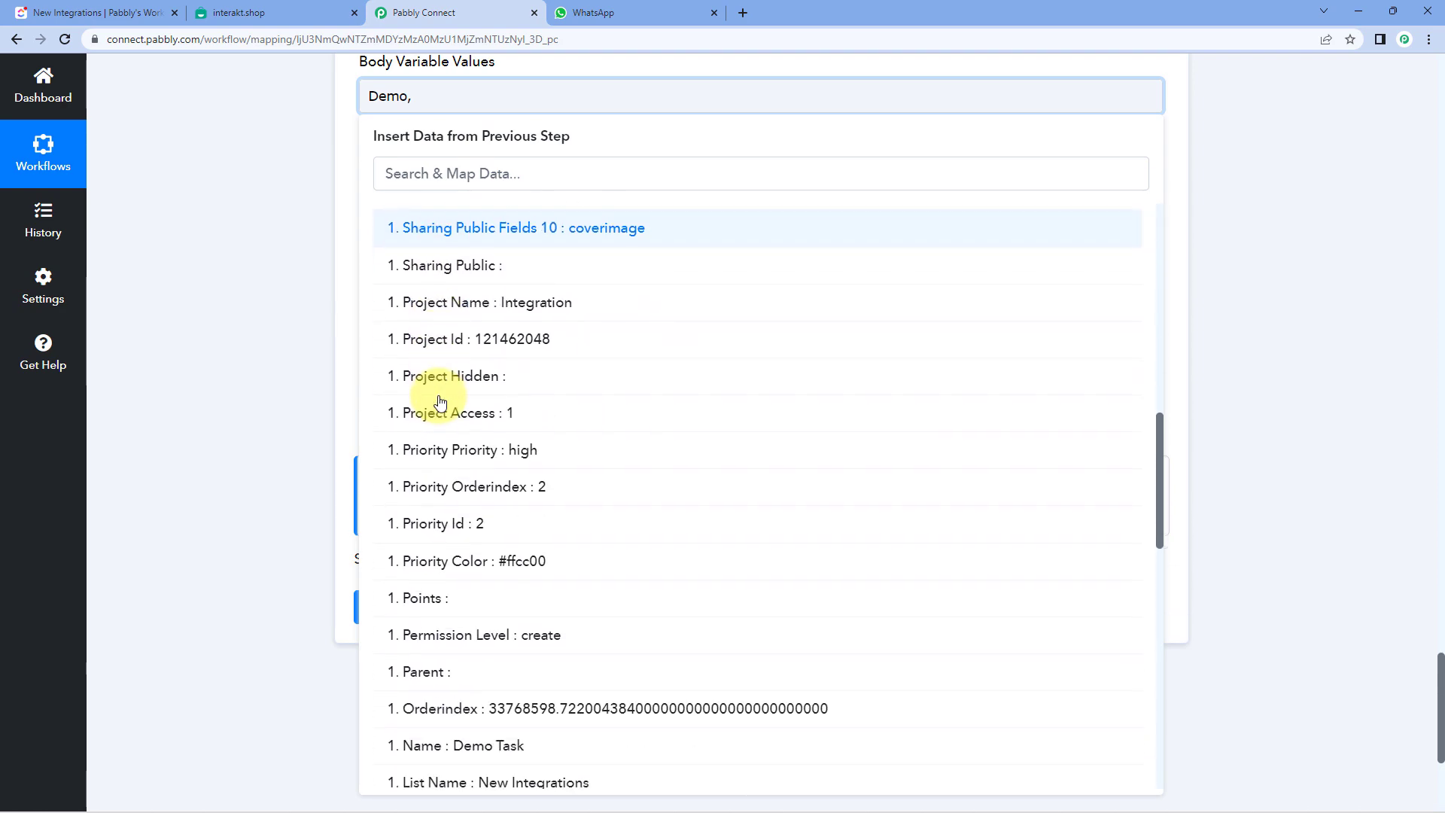
pyautogui.scroll(-2, 440, 400)
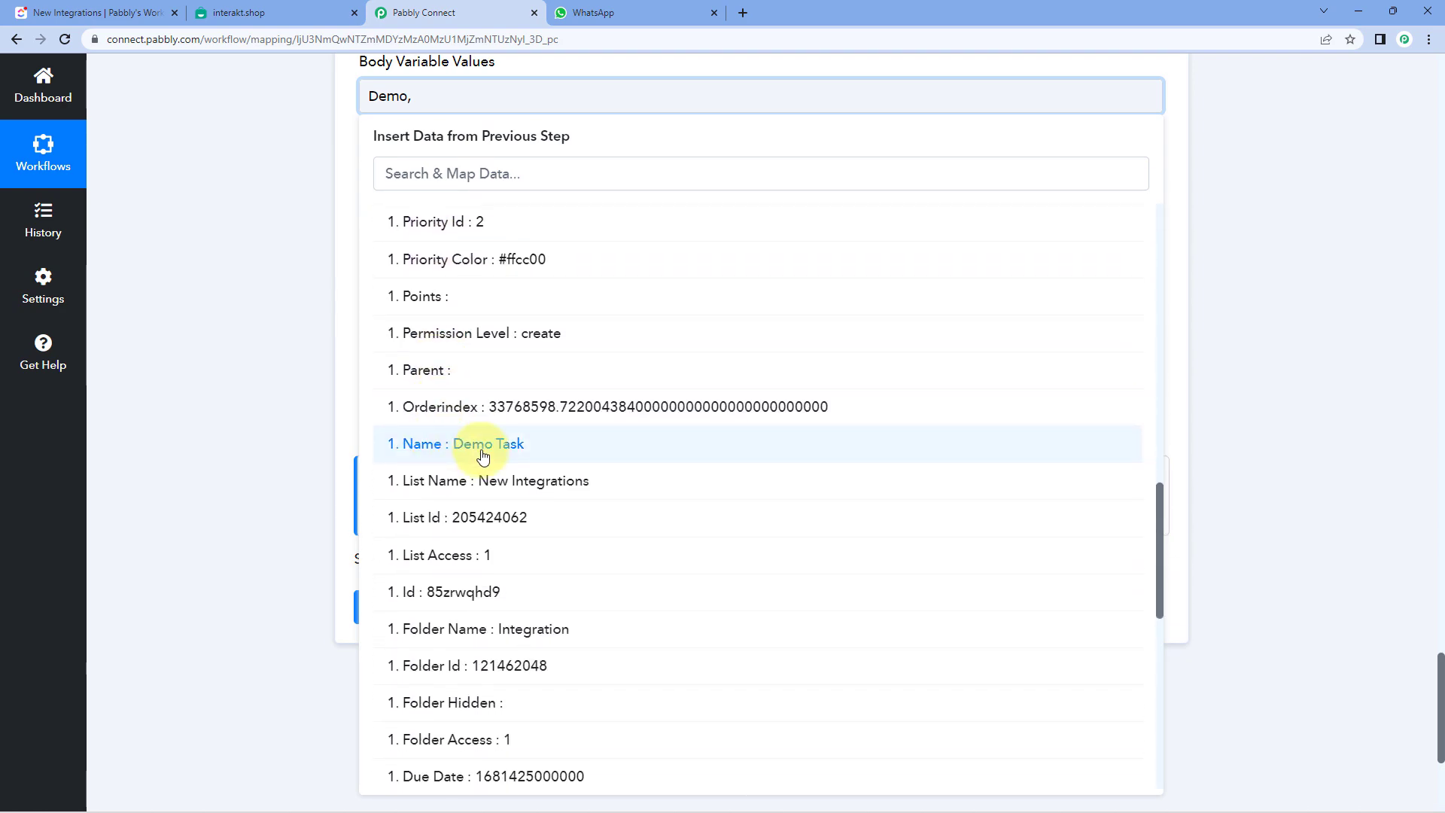
pyautogui.click(477, 451)
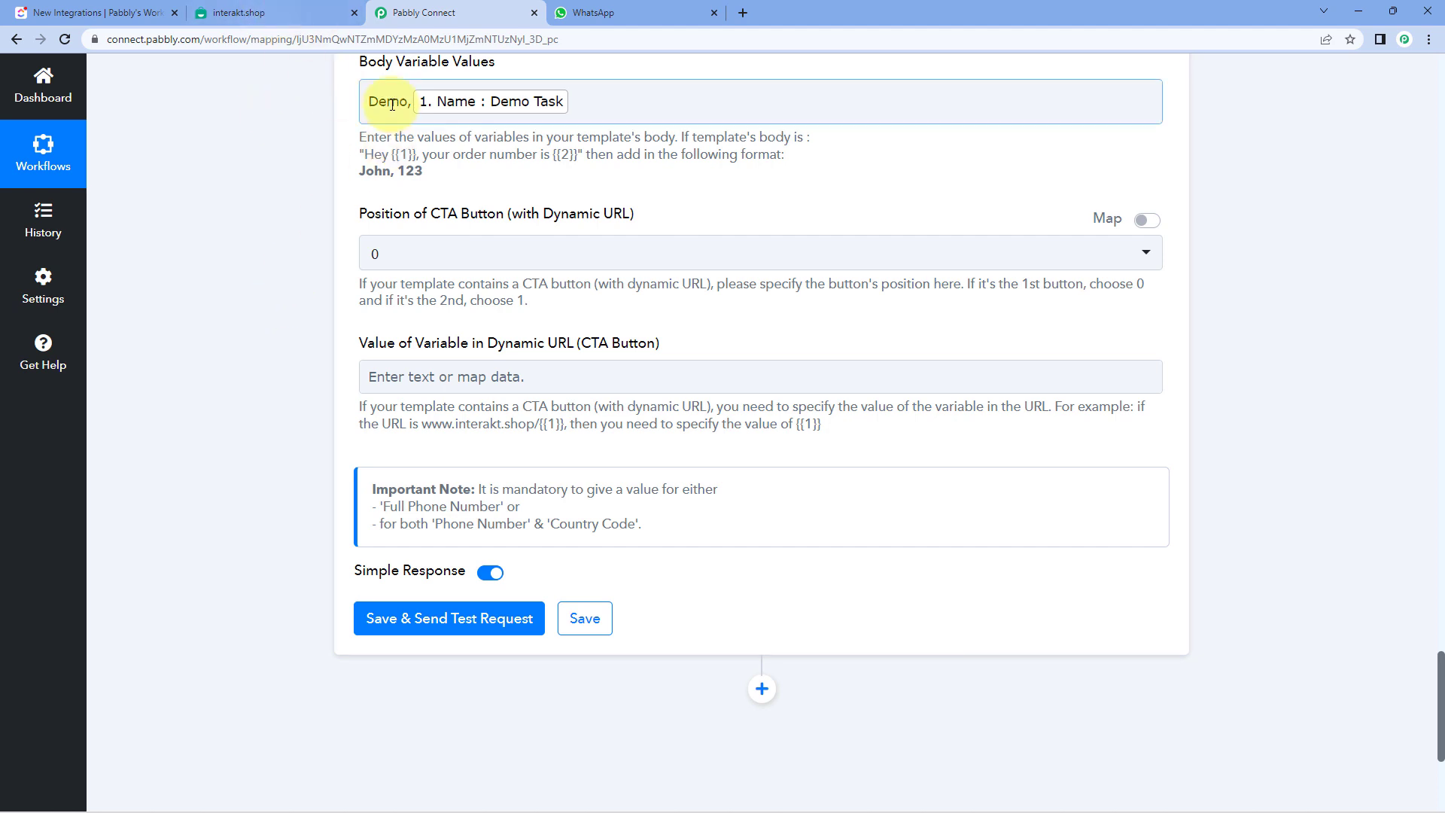
# Check the template's third variable in Interakt, and append a comma and the ClickUp task Description to Body Variable Values in Pabbly Connect.
pyautogui.click(305, 10)
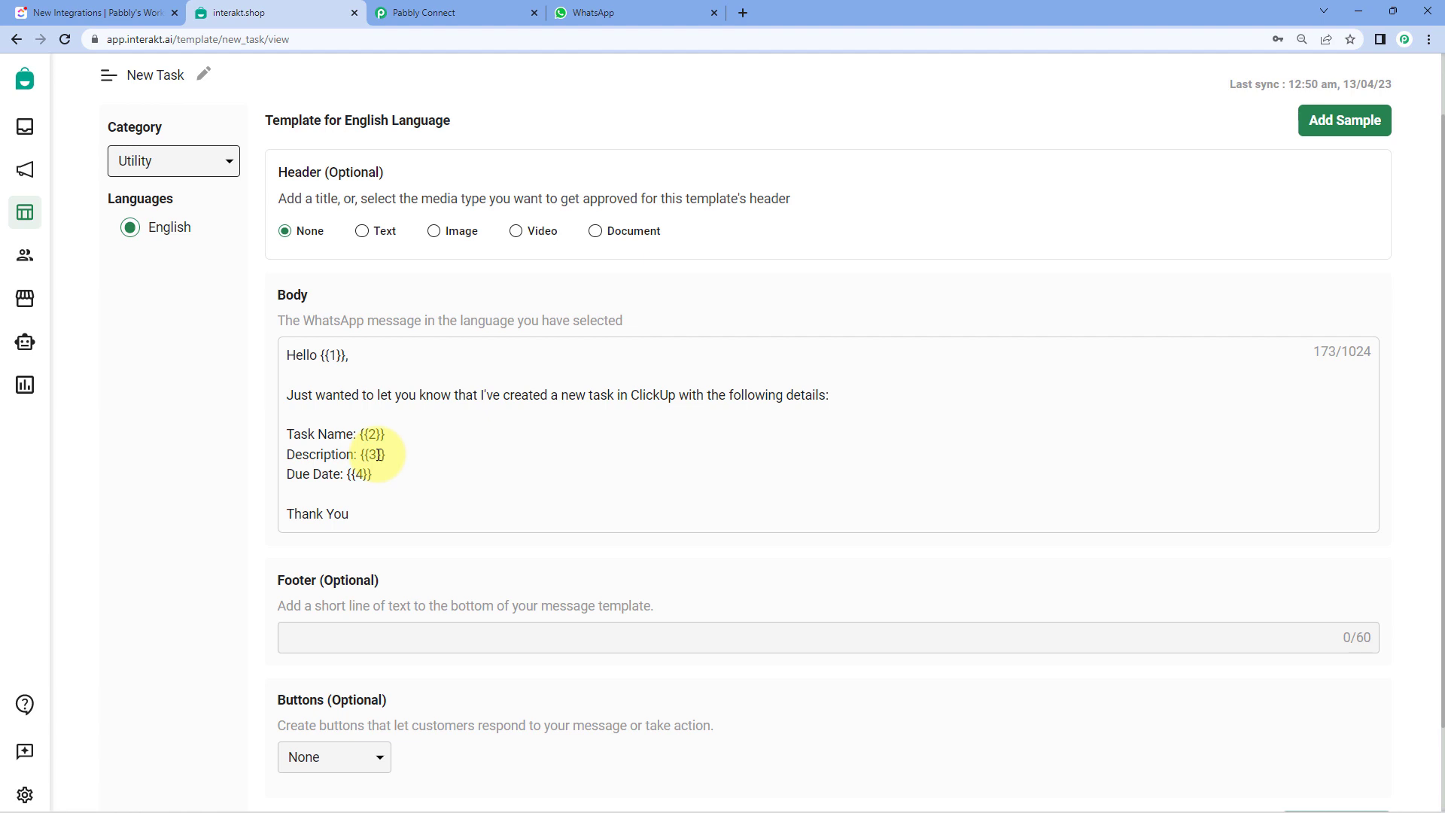
pyautogui.click(421, 12)
pyautogui.click(608, 98)
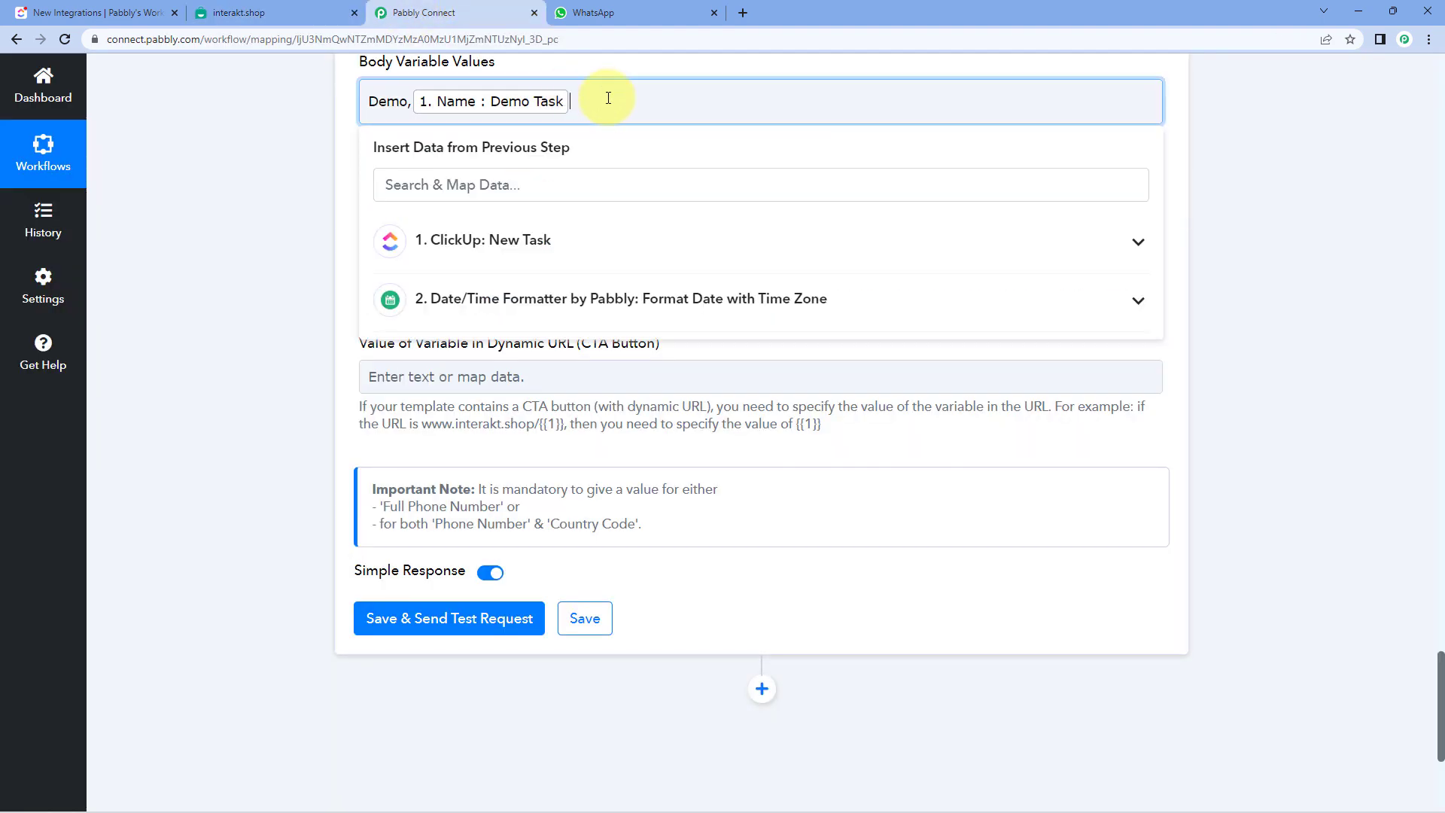
pyautogui.write(',')
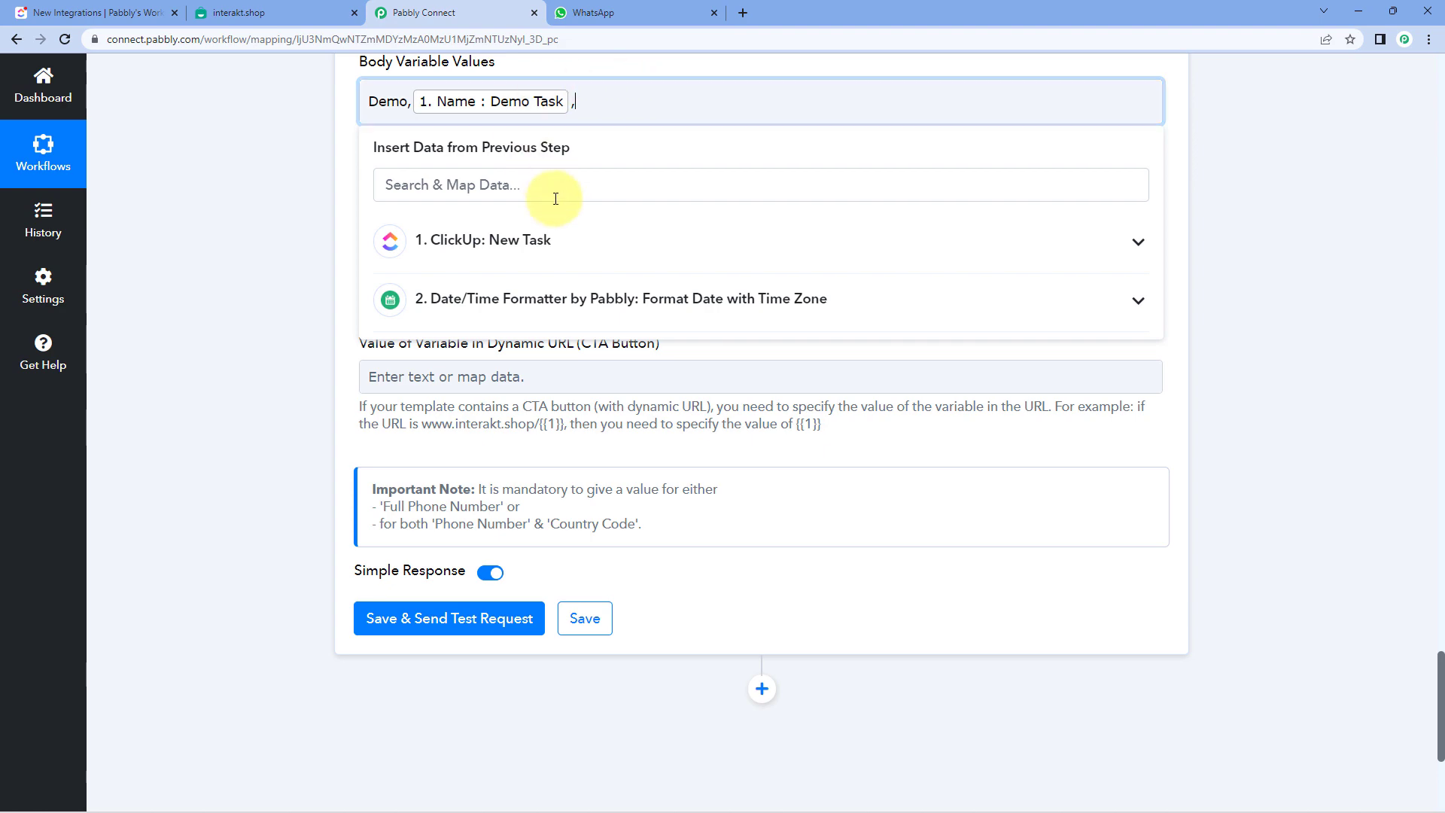
pyautogui.click(516, 224)
pyautogui.scroll(-12, 554, 377)
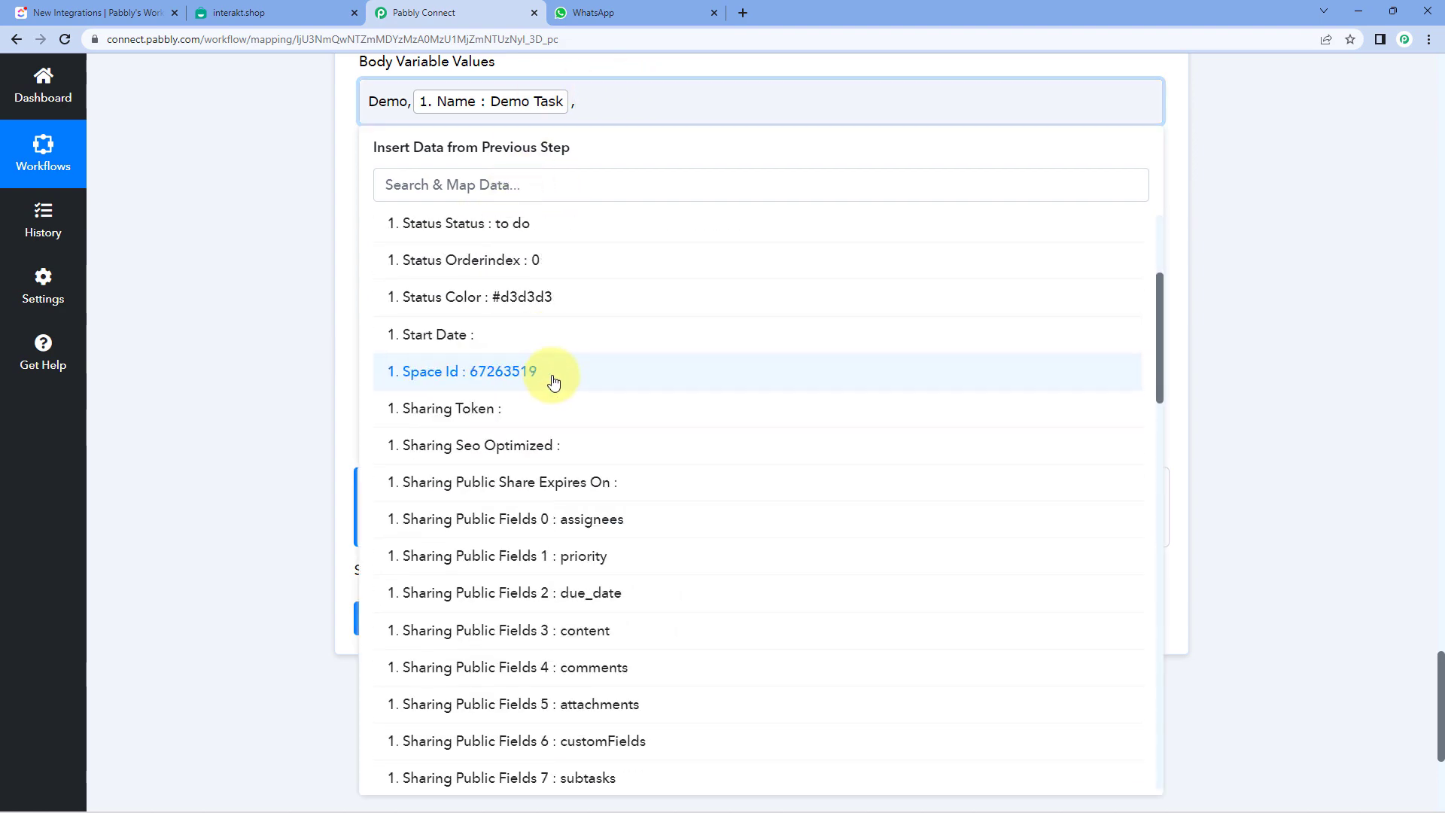
pyautogui.scroll(-9, 560, 389)
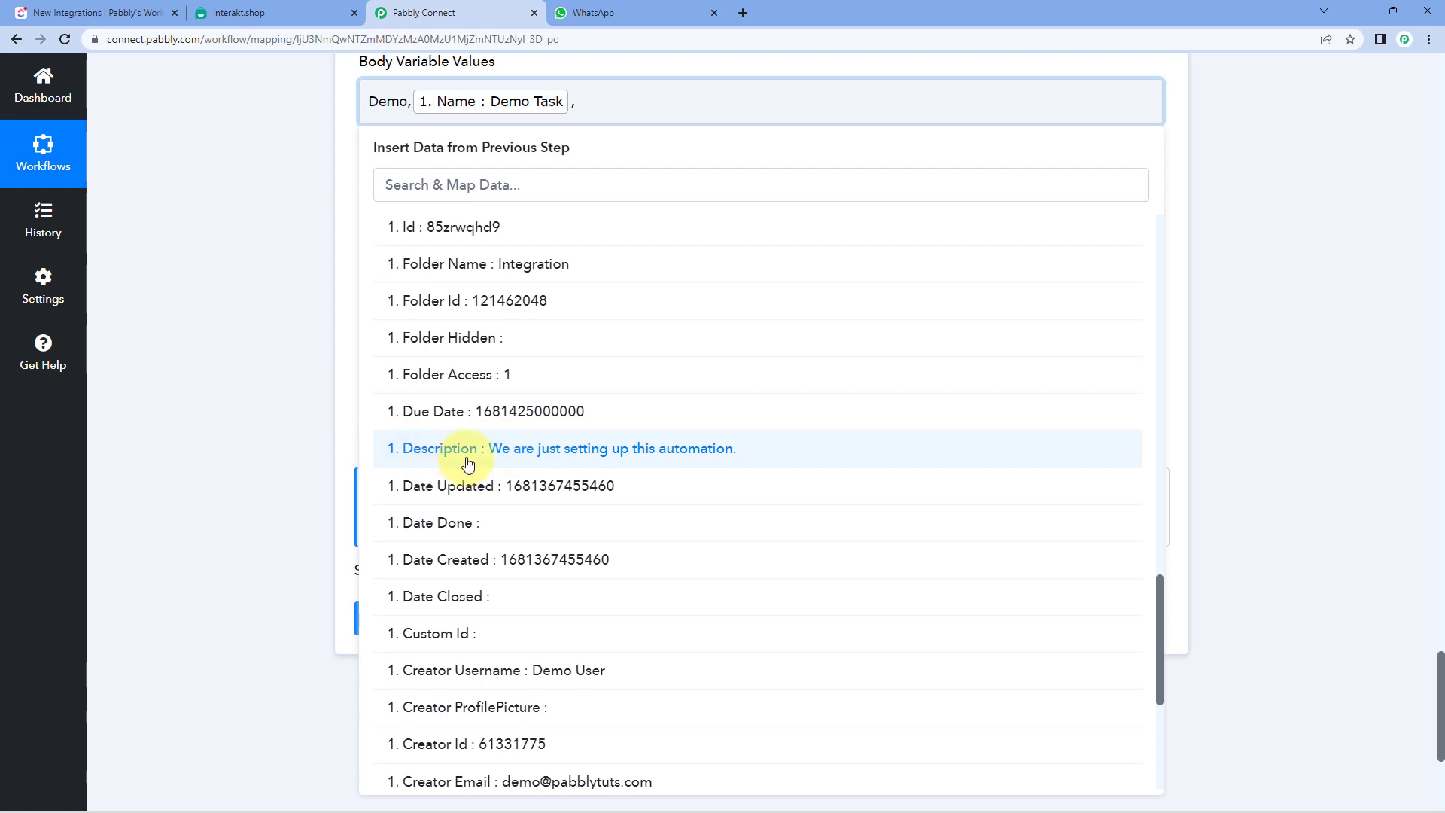
pyautogui.click(467, 461)
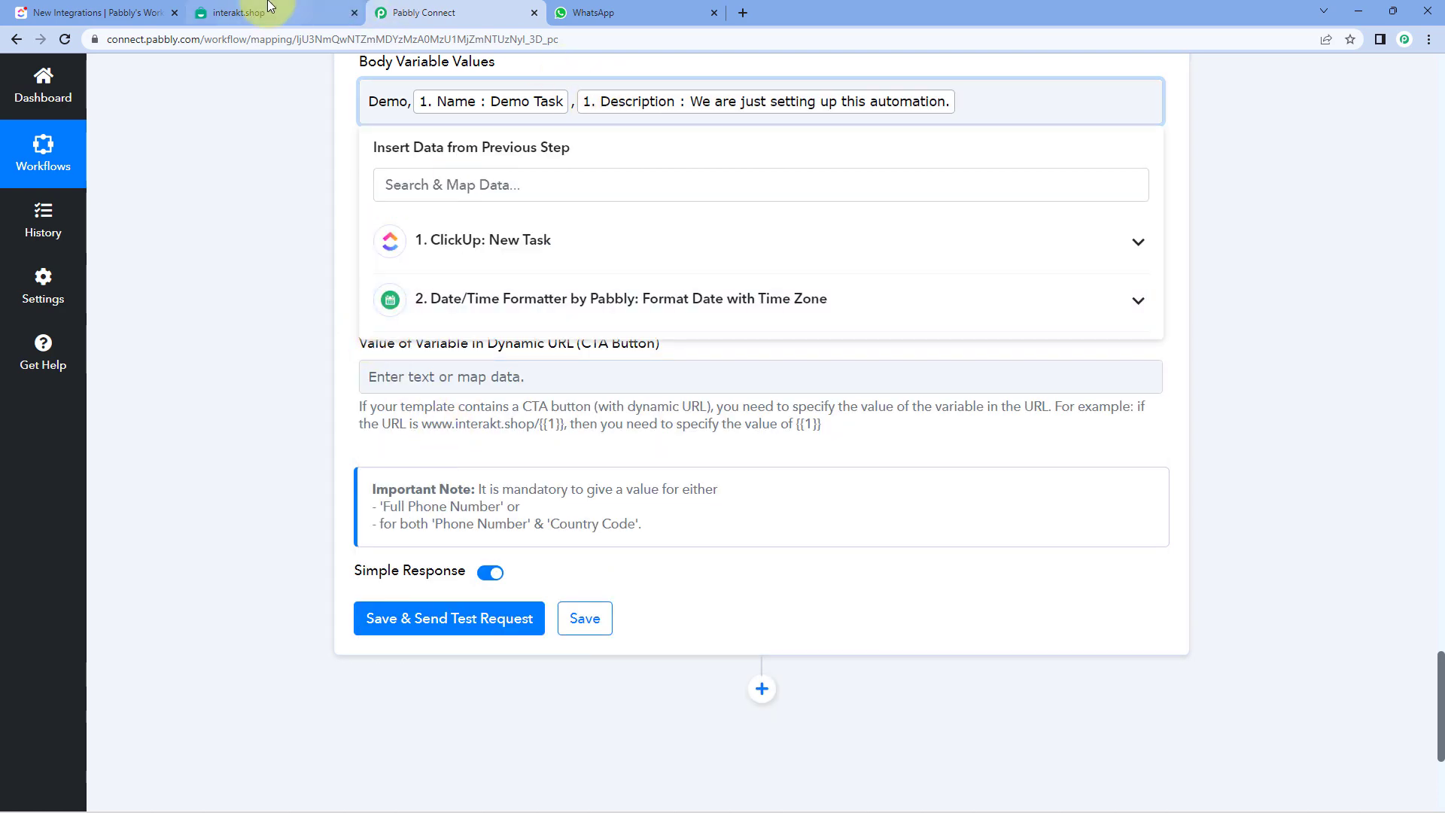
# Check the template's fourth variable in Interakt, and map the Date/Time Formatter's Result at the end of Body Variable Values in Pabbly Connect.
pyautogui.click(269, 6)
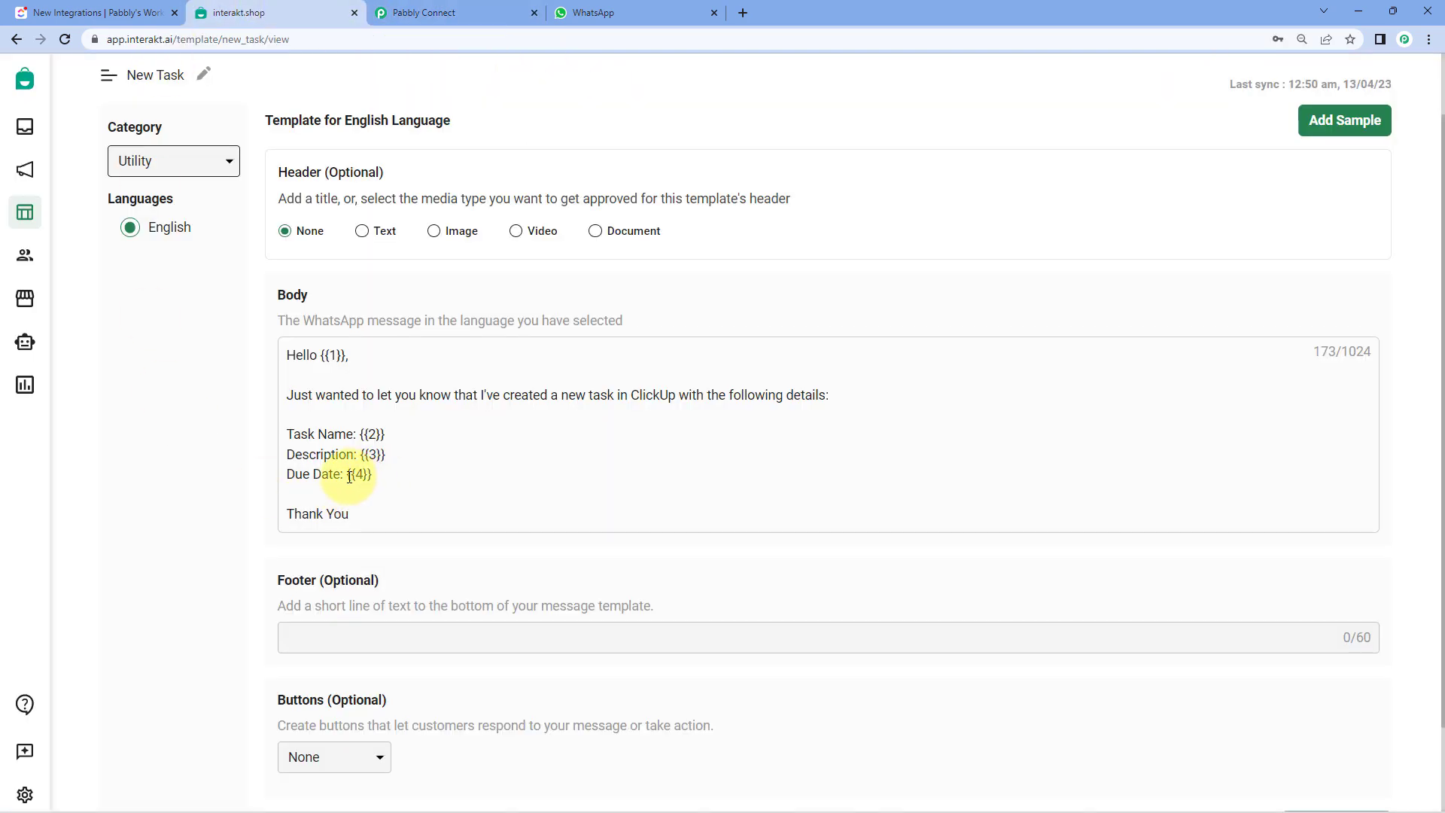
pyautogui.click(459, 9)
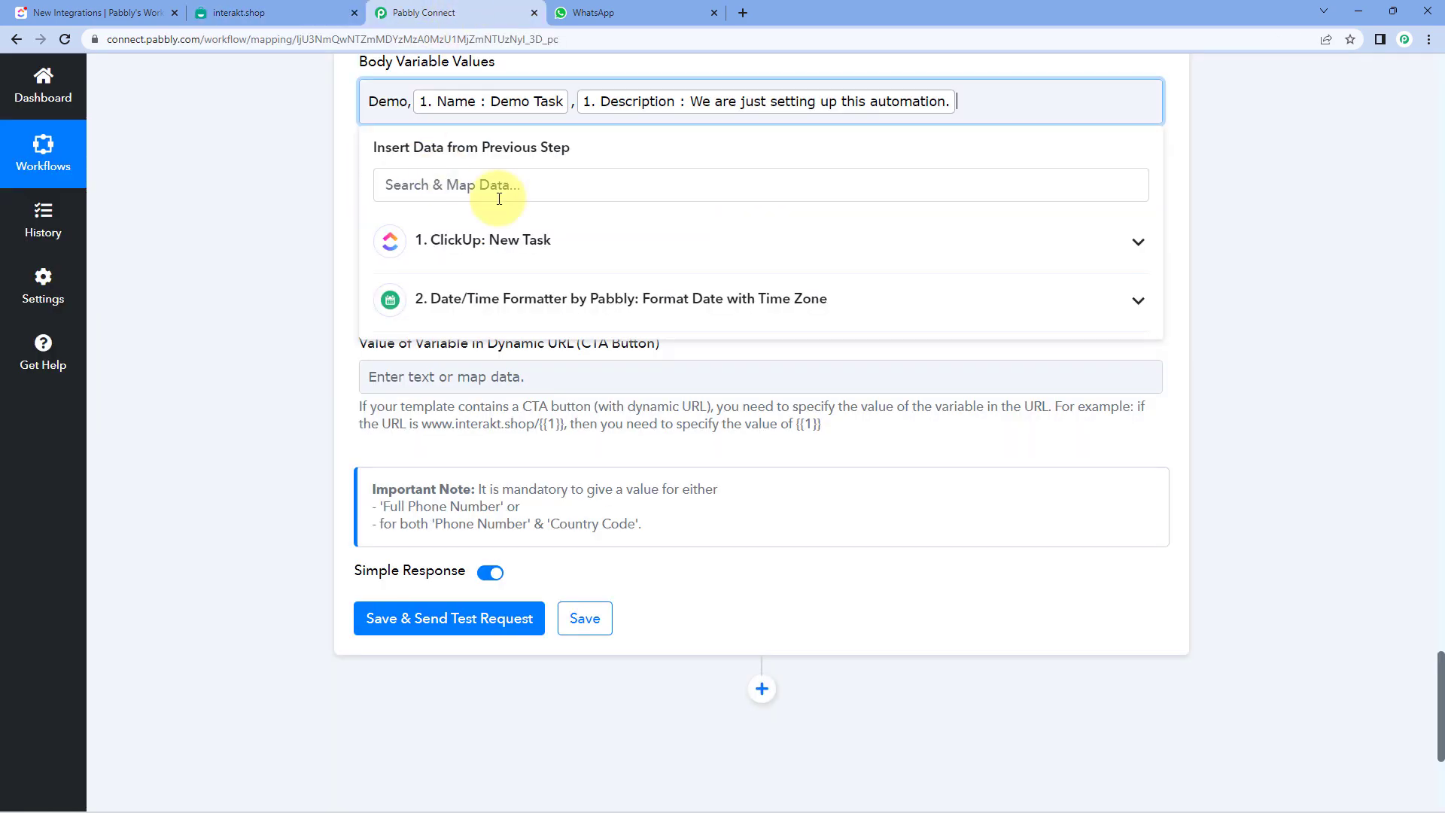
pyautogui.click(541, 254)
pyautogui.scroll(-10, 526, 372)
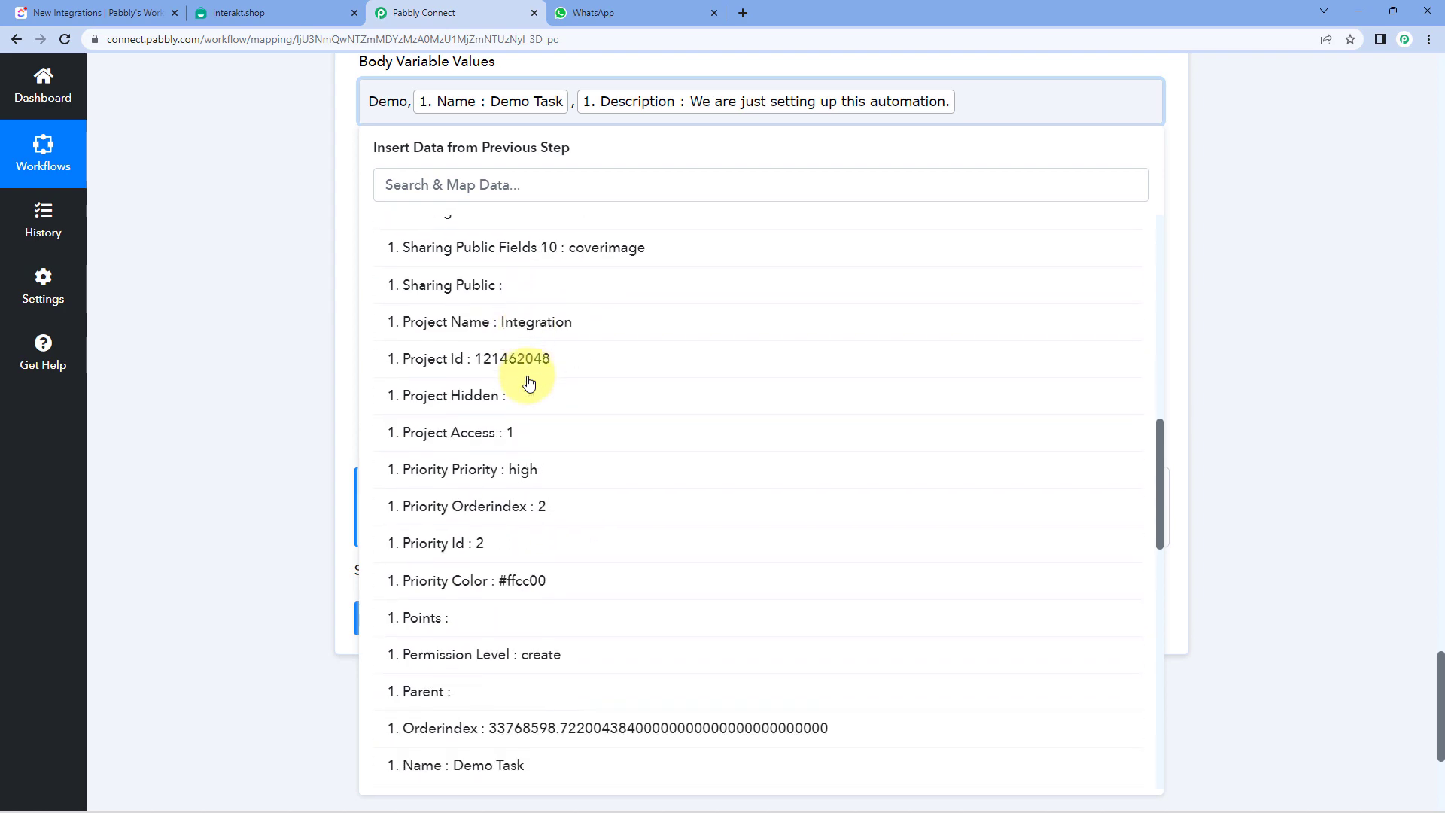
pyautogui.scroll(12, 529, 383)
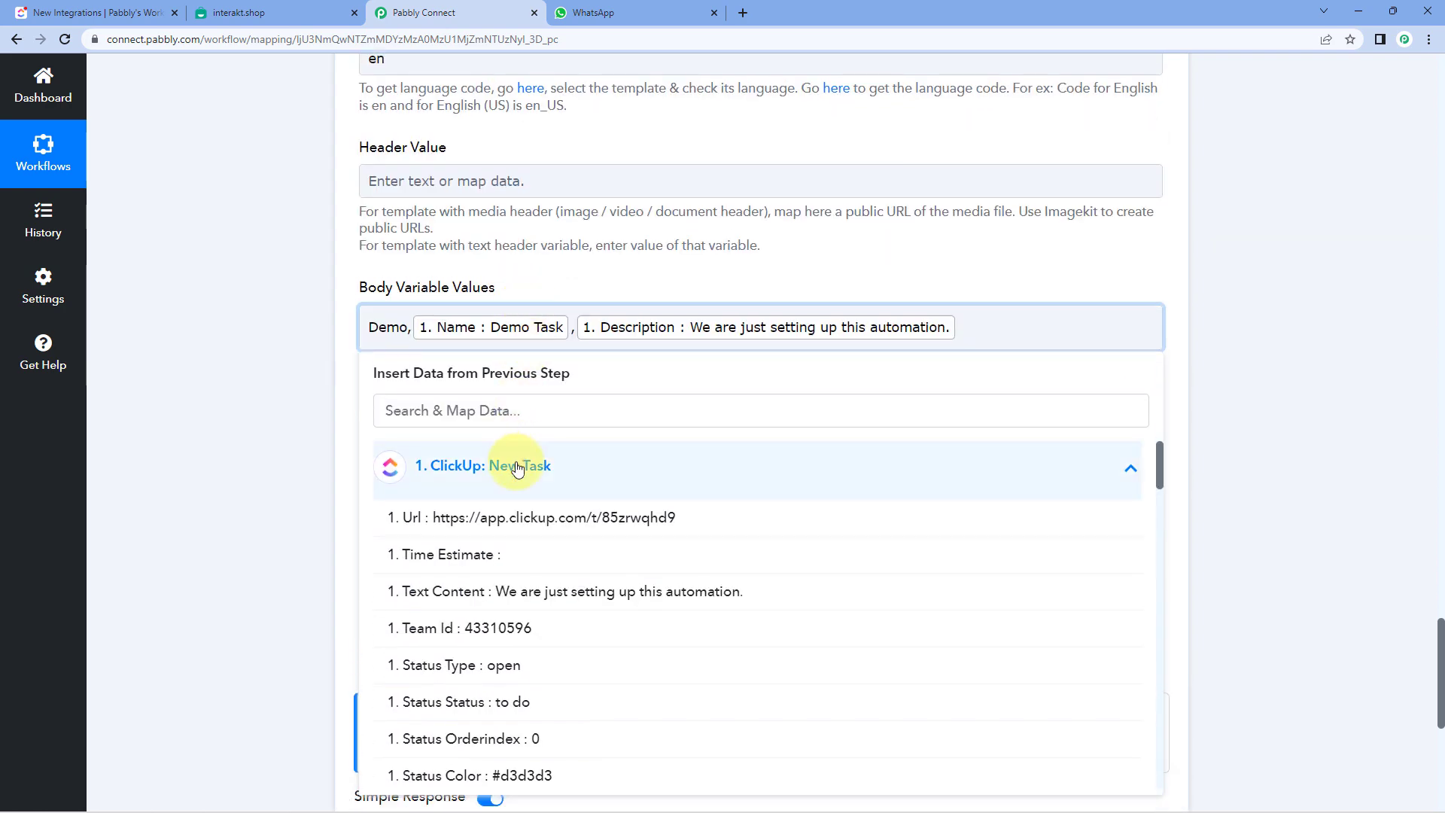
pyautogui.click(517, 467)
pyautogui.scroll(-2, 580, 384)
pyautogui.click(527, 374)
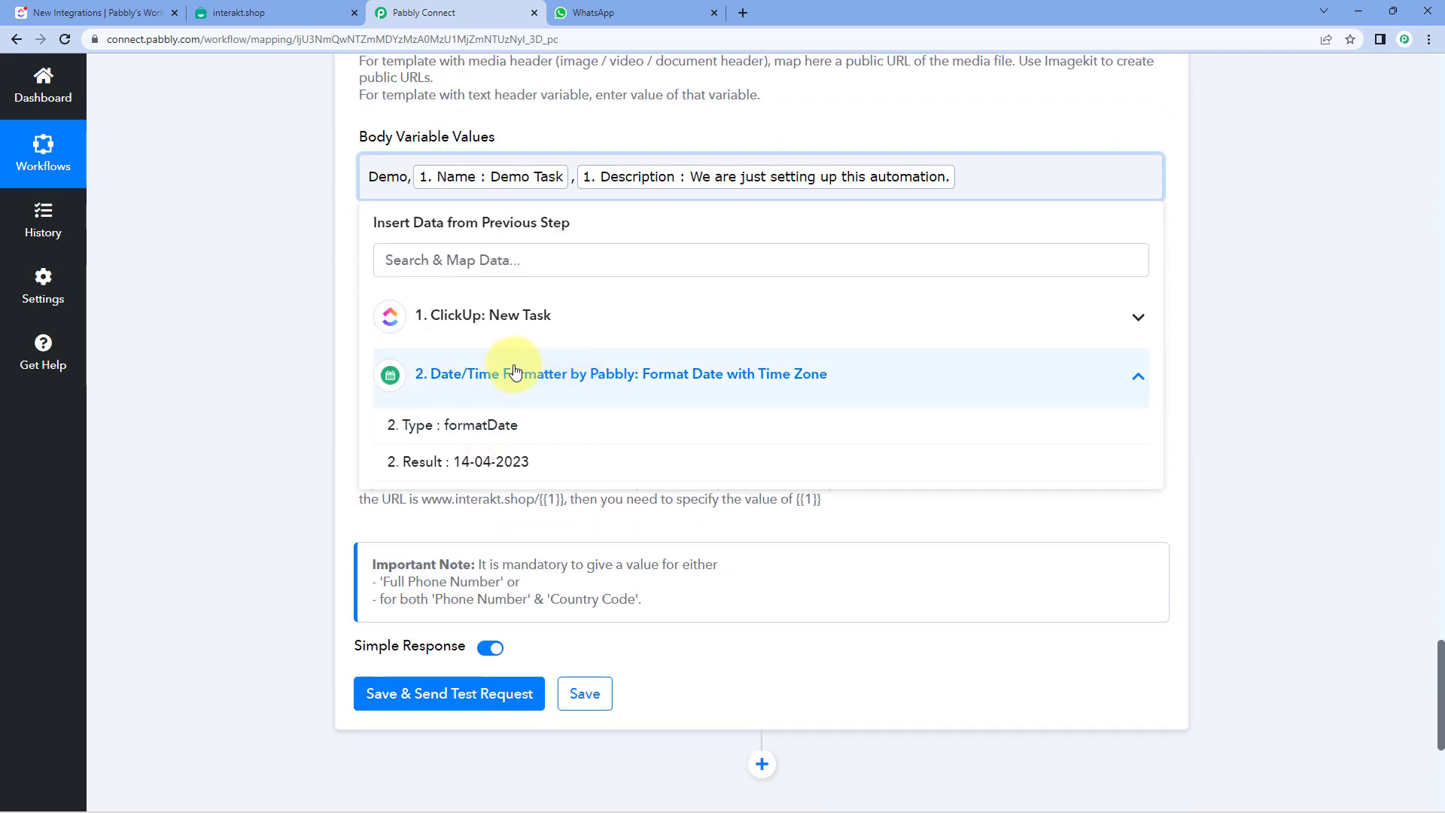
pyautogui.click(550, 467)
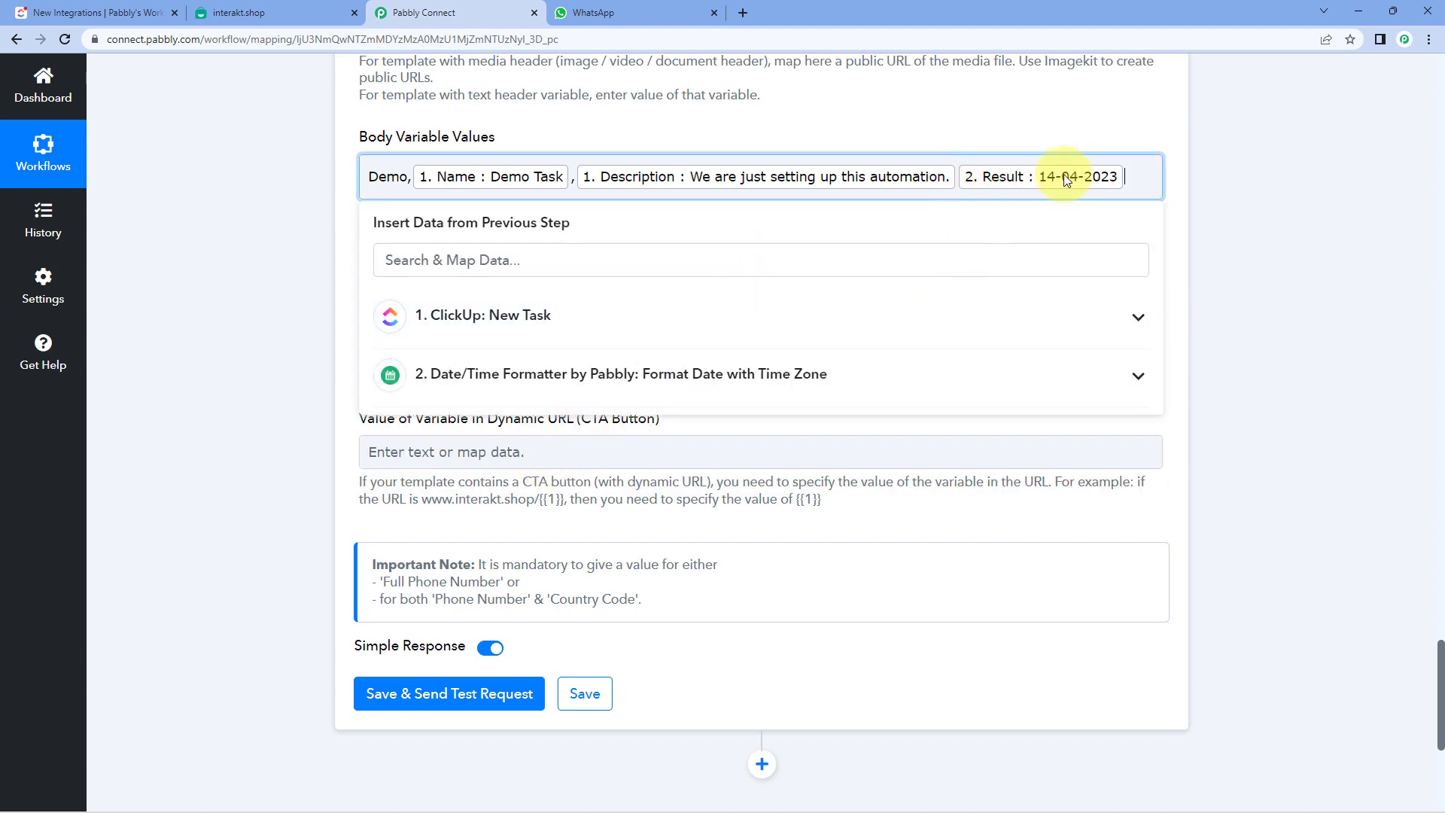
# Insert a comma between the Description and Result values, and compare the mapped variables with the template's body in Interakt.
pyautogui.click(951, 178)
pyautogui.write(',')
pyautogui.click(950, 119)
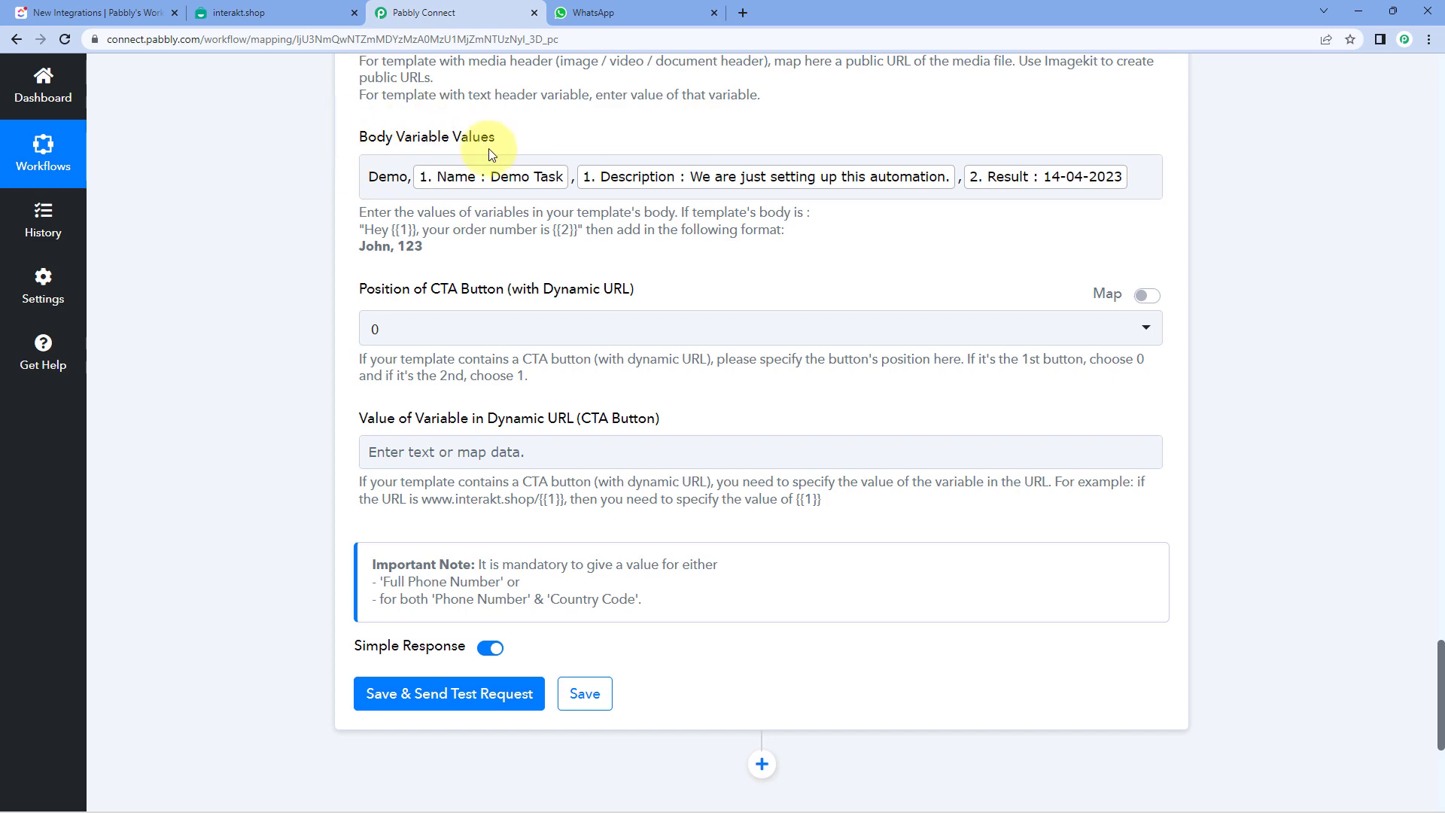
pyautogui.click(201, 13)
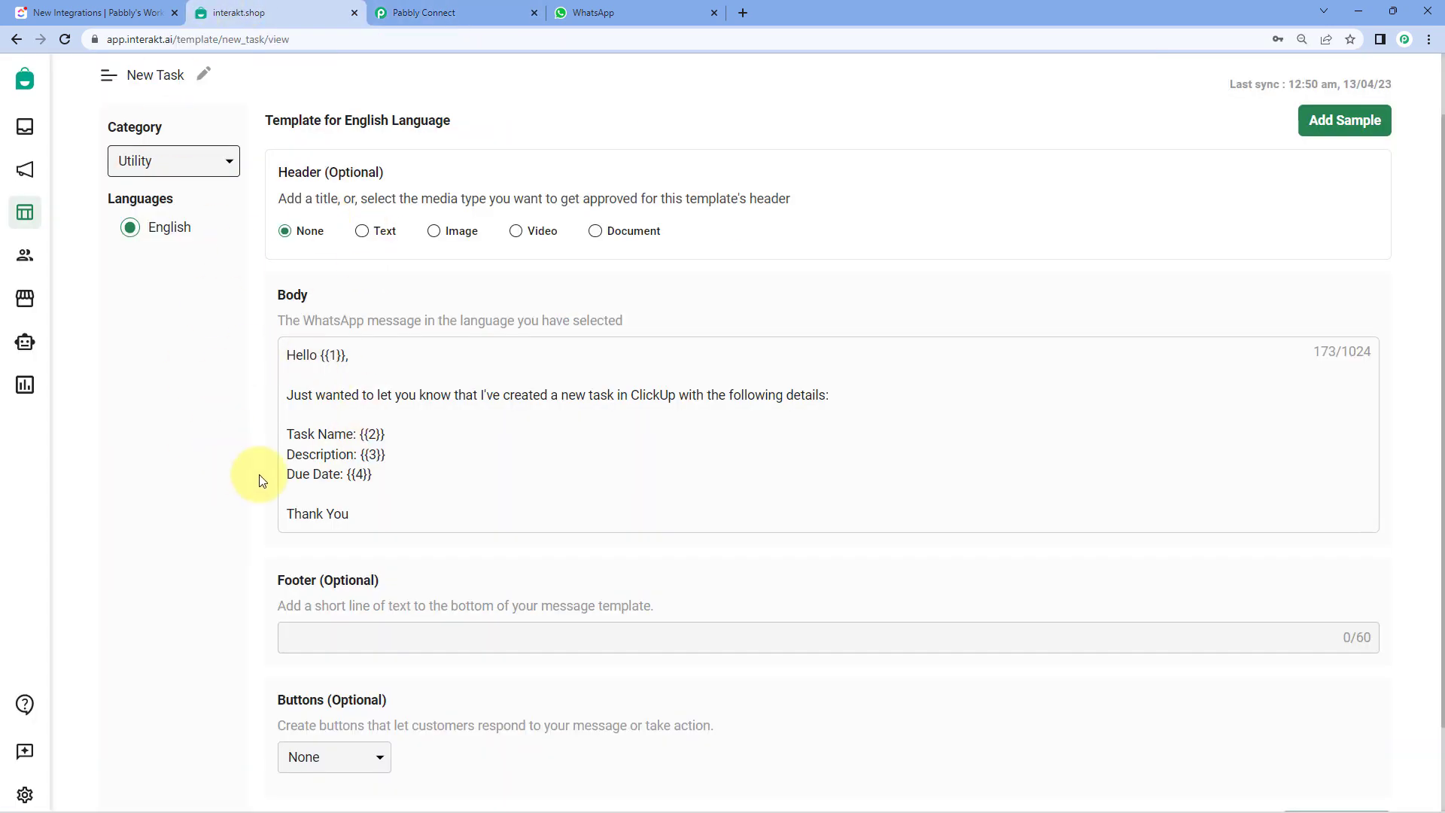
pyautogui.click(451, 12)
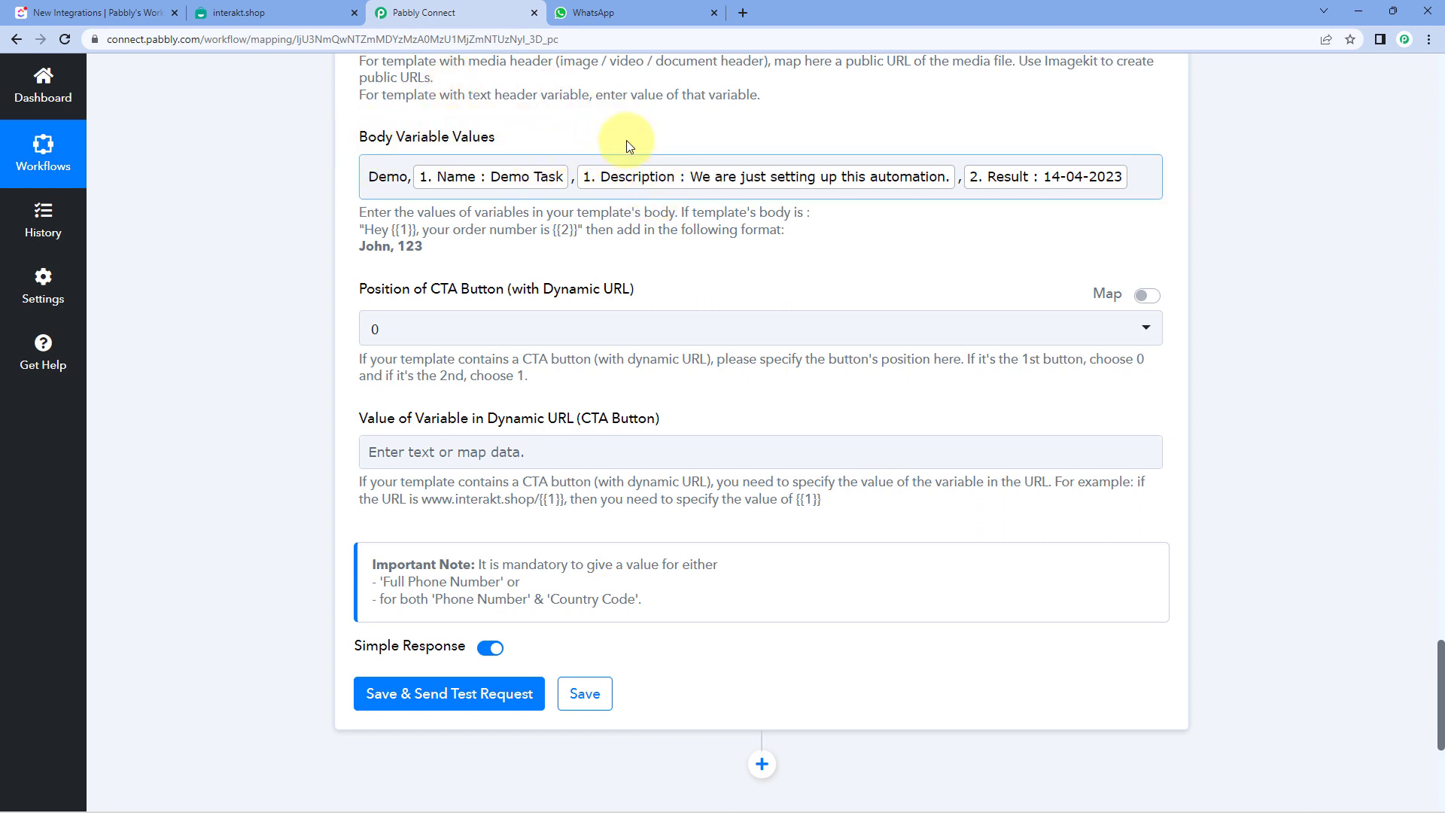
# Check the template's Buttons setting in Interakt, and set the Position of CTA Button (with Dynamic URL) to 1 in Pabbly Connect.
pyautogui.scroll(-1, 335, 225)
pyautogui.scroll(-1, 342, 151)
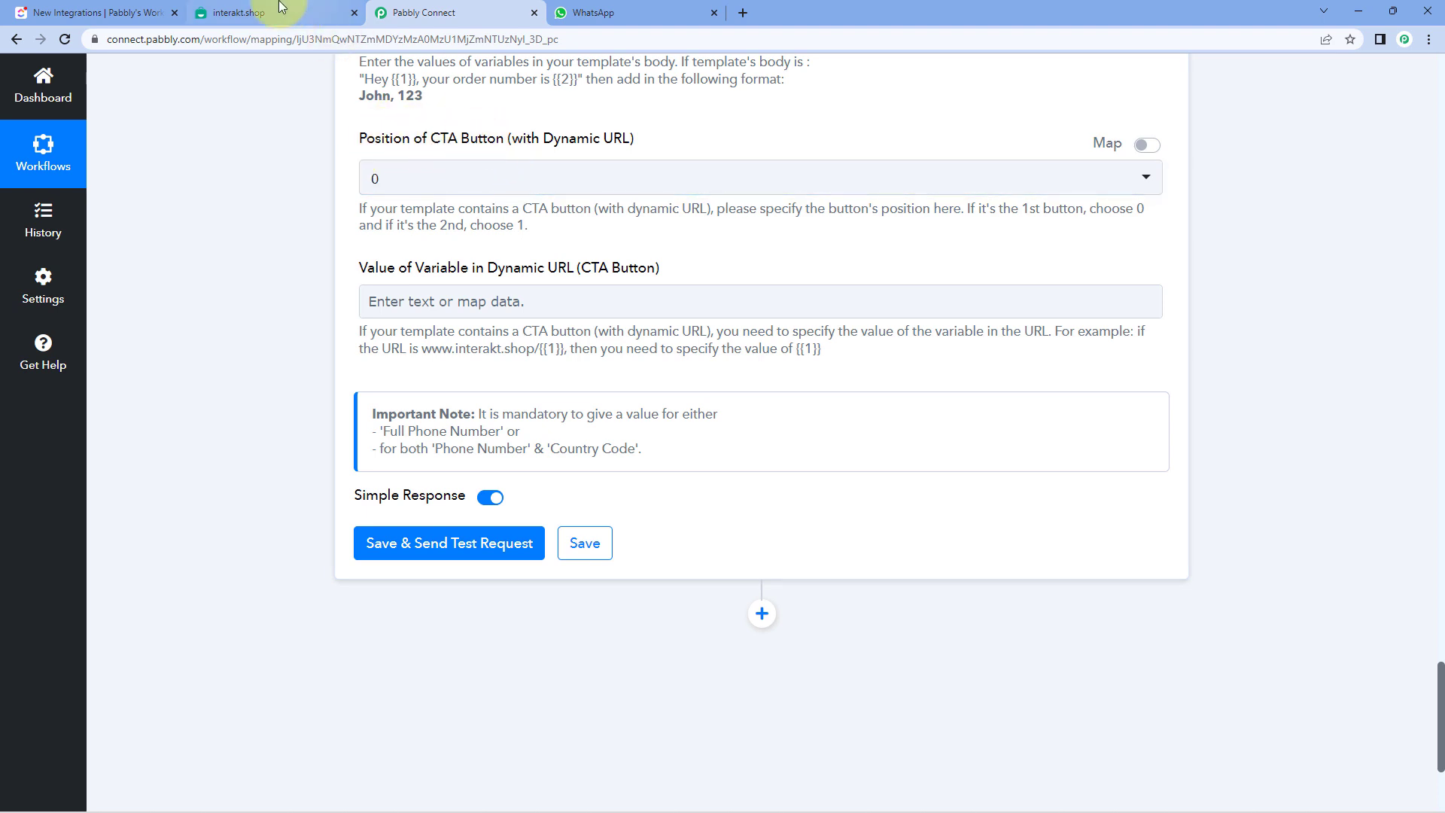
pyautogui.click(298, 14)
pyautogui.scroll(-1, 430, 459)
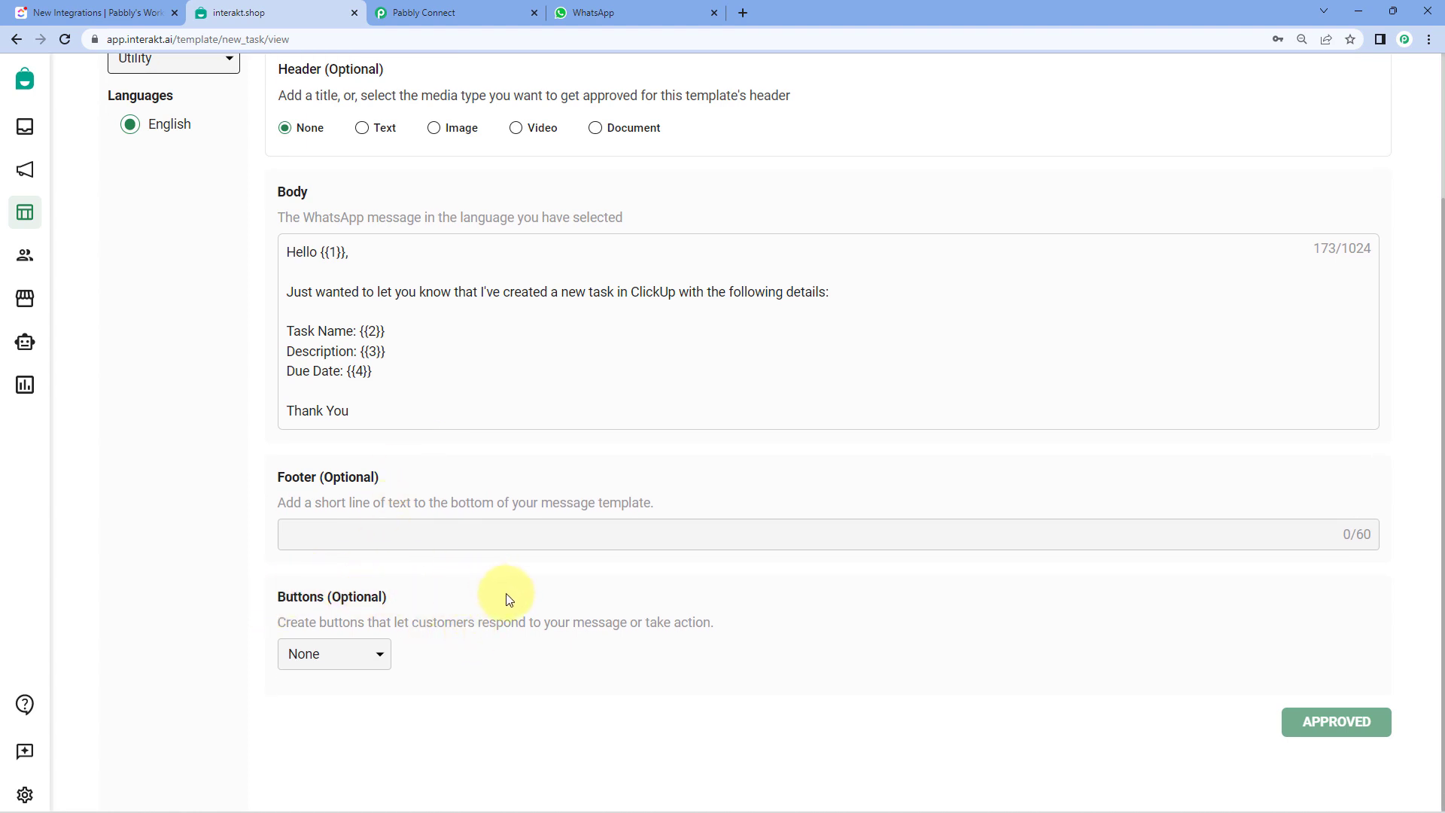
pyautogui.click(473, 12)
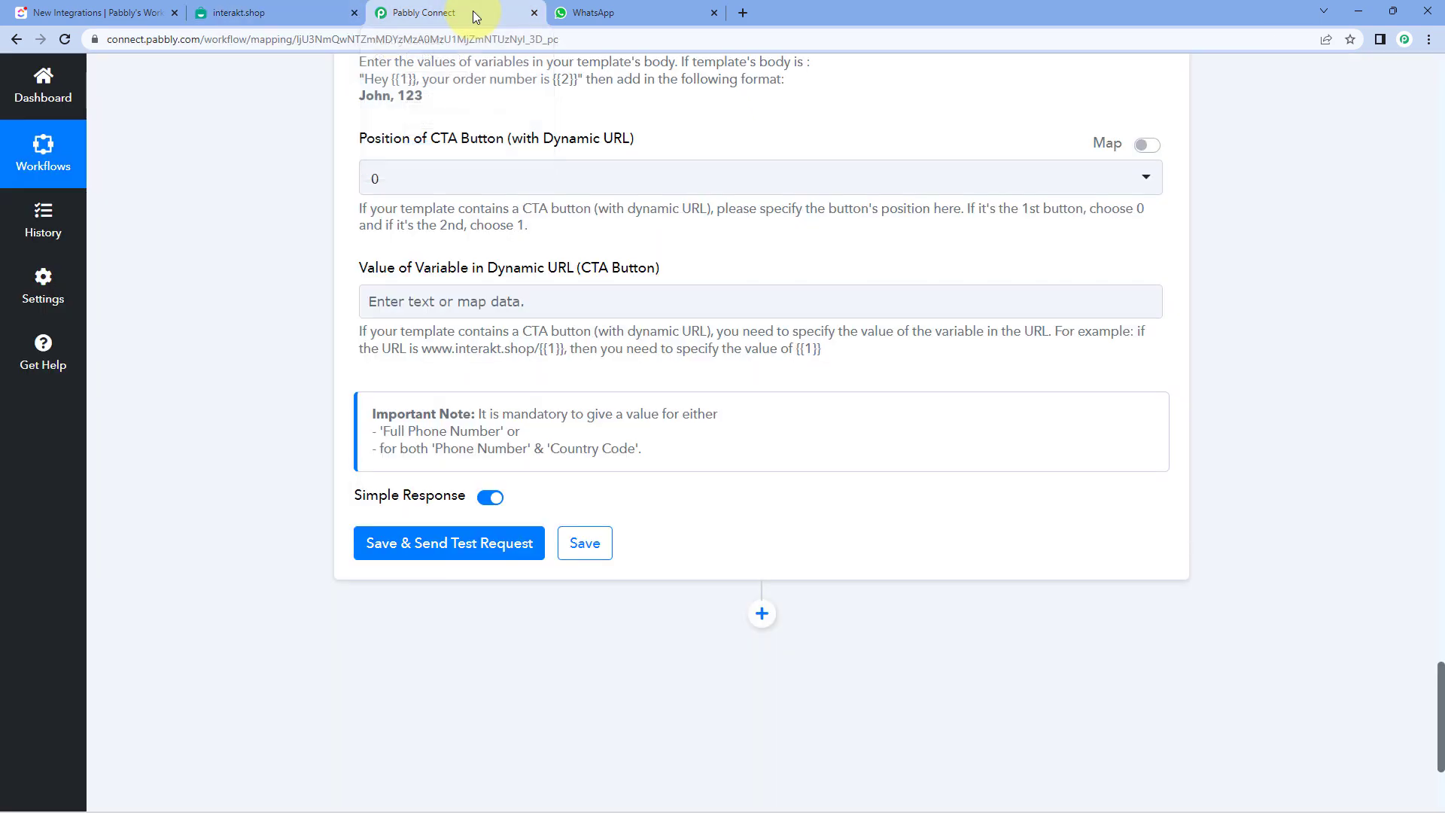
pyautogui.click(422, 183)
pyautogui.click(434, 290)
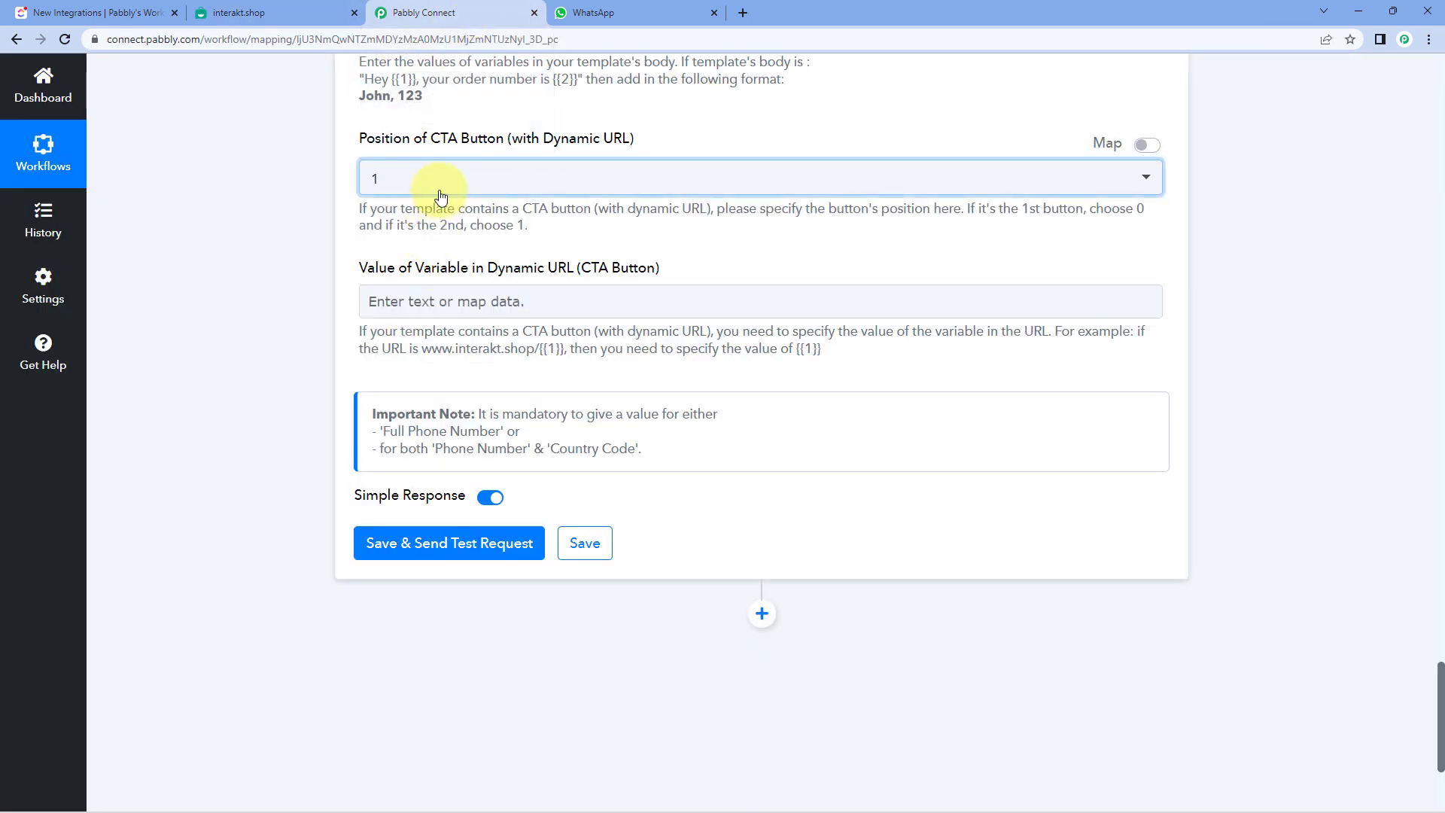
# Check the template's Buttons setting in Interakt against the CTA button and Dynamic URL variable fields in Pabbly Connect.
pyautogui.click(328, 229)
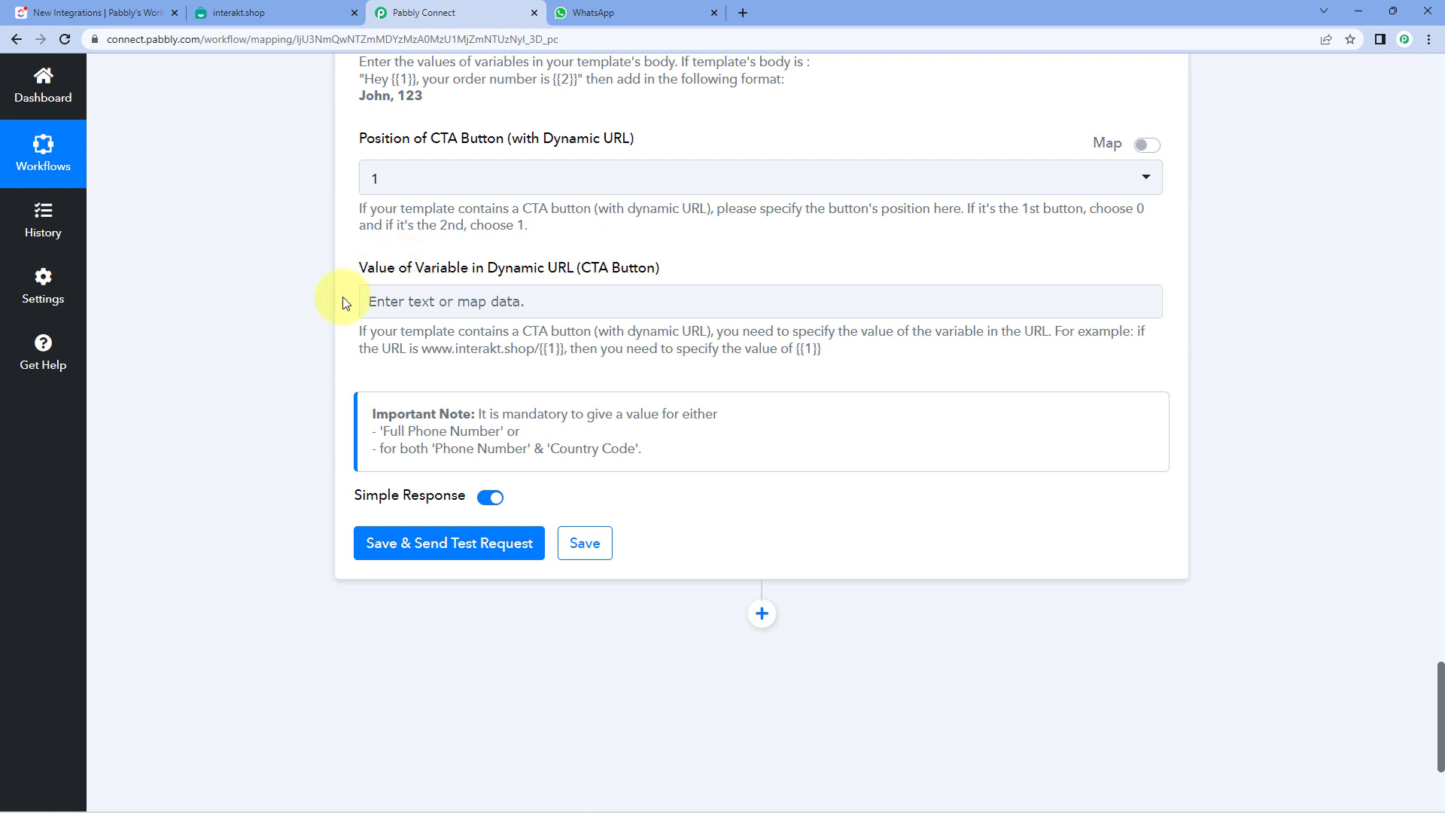
pyautogui.click(421, 315)
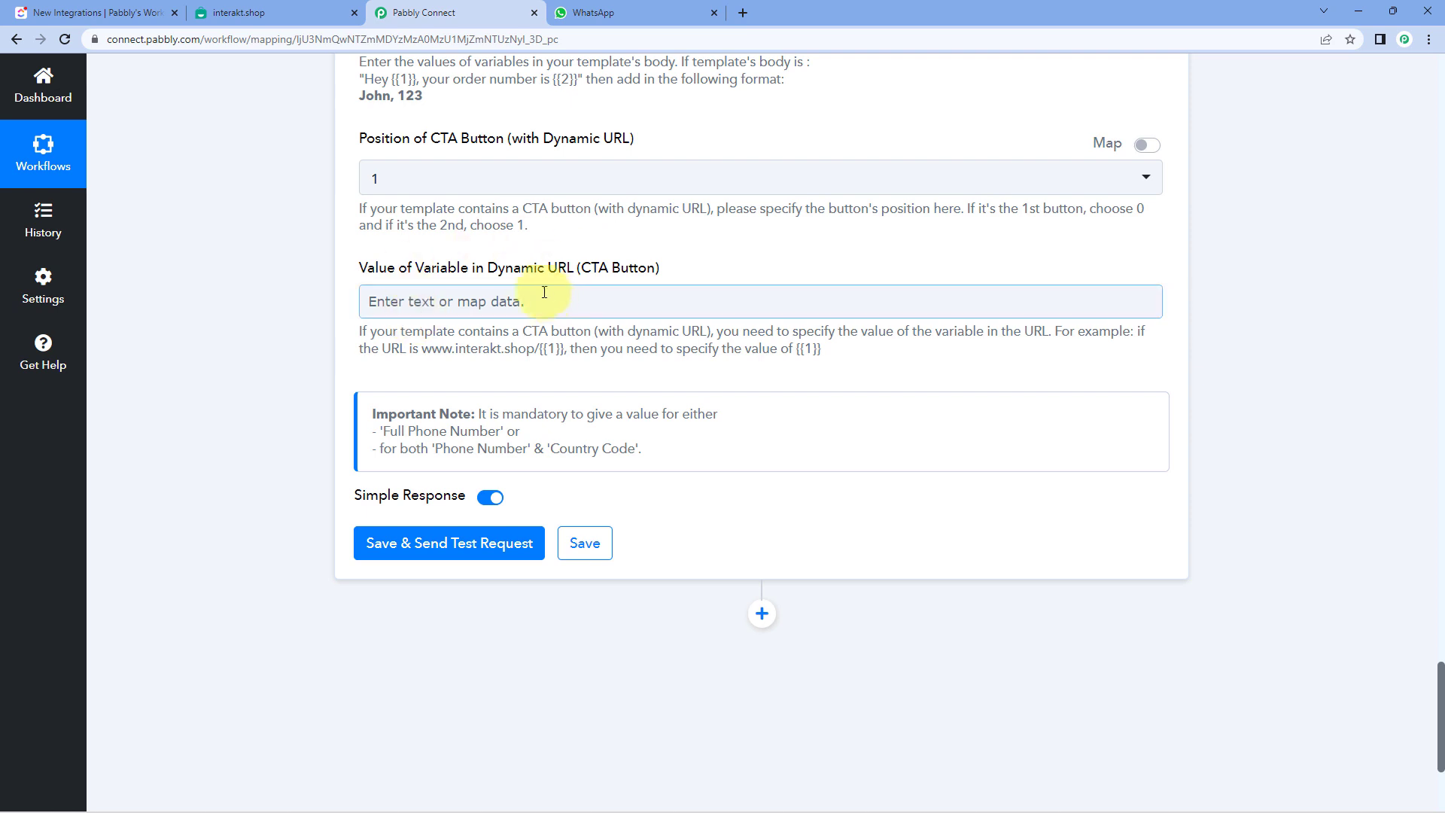
pyautogui.click(339, 252)
pyautogui.scroll(1, 335, 253)
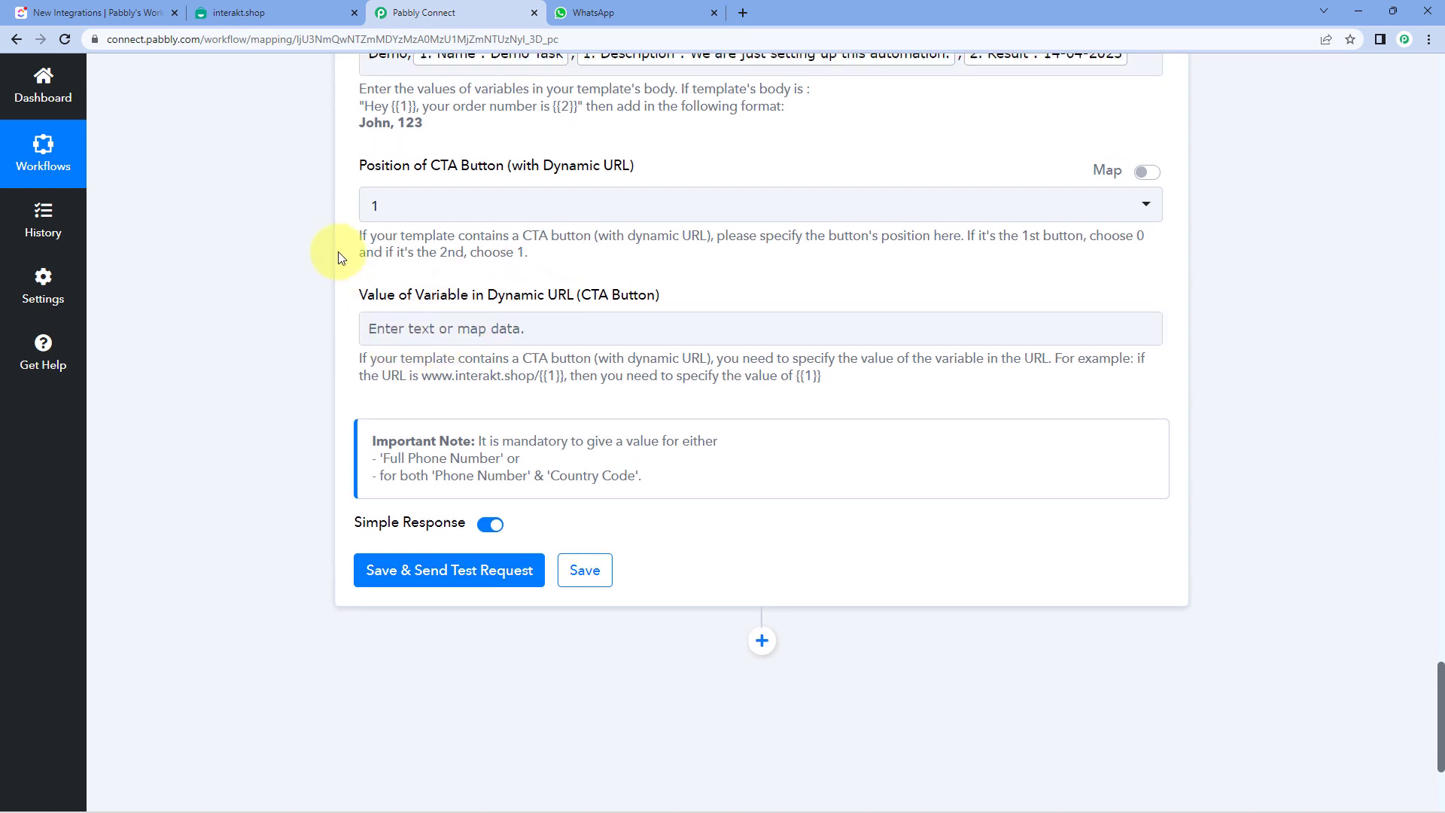
pyautogui.click(305, 12)
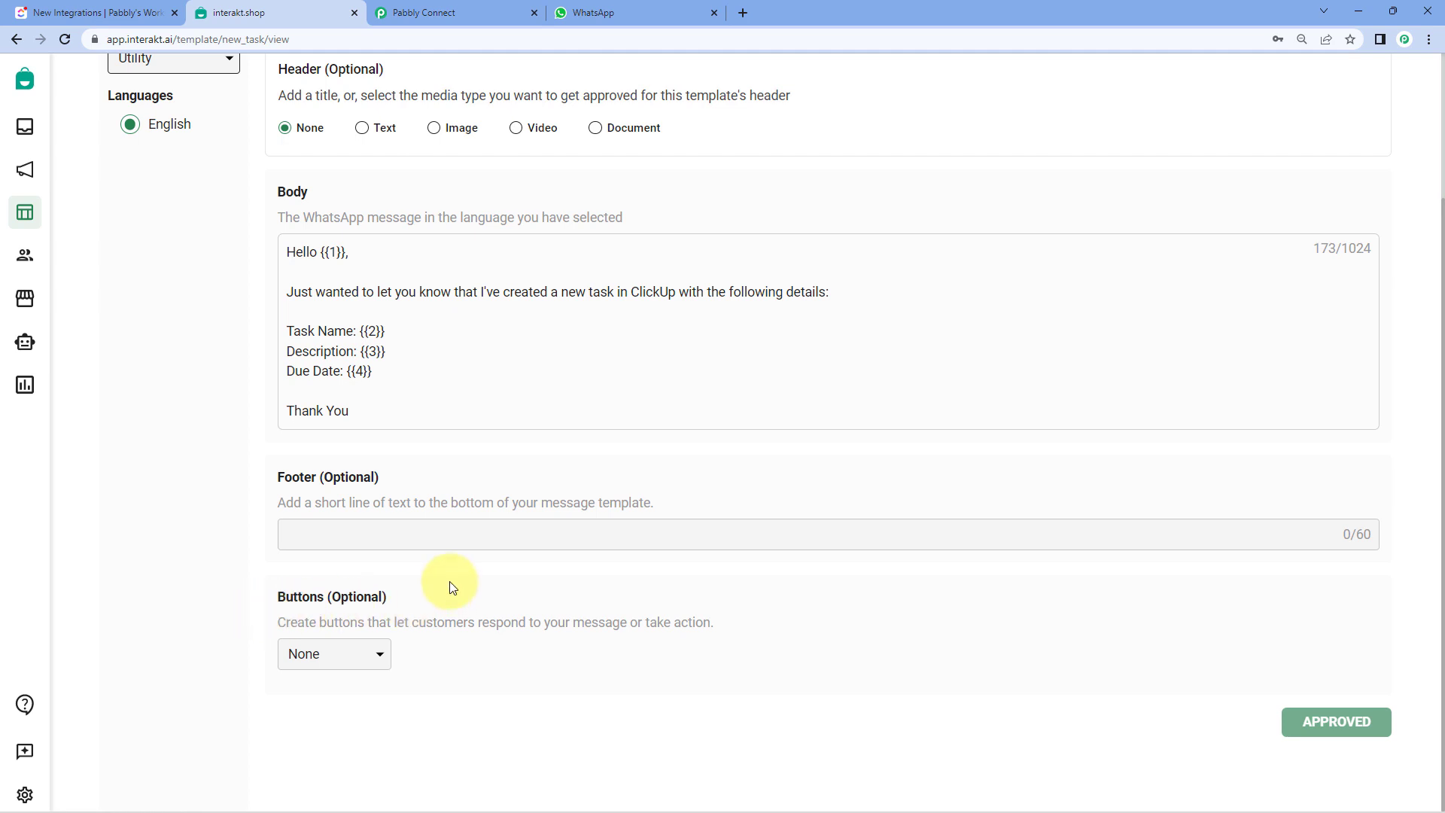
pyautogui.click(452, 13)
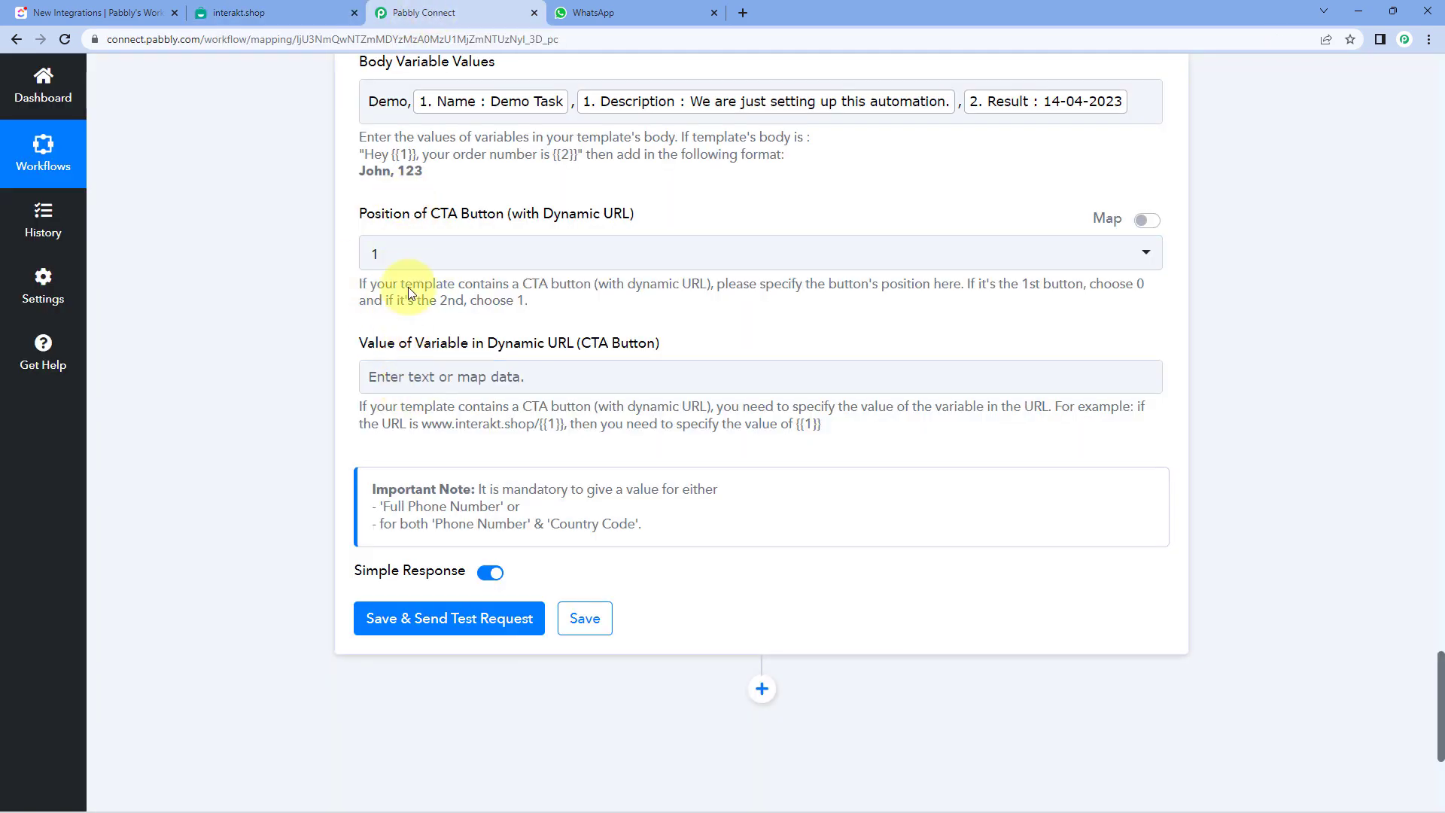
# Save the Interakt action, send its test request, and review the response received.
pyautogui.scroll(-1, 284, 451)
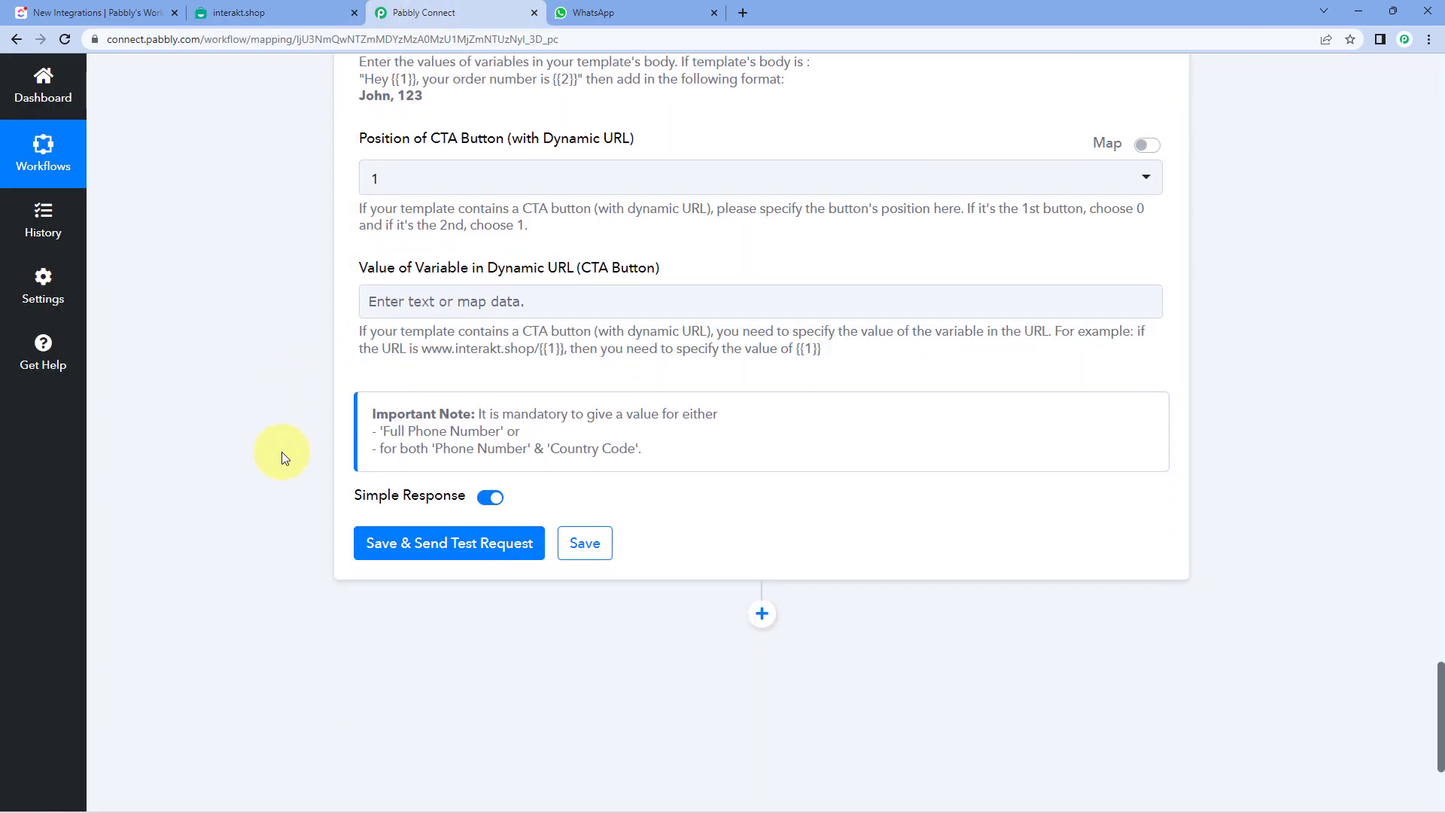
pyautogui.click(432, 544)
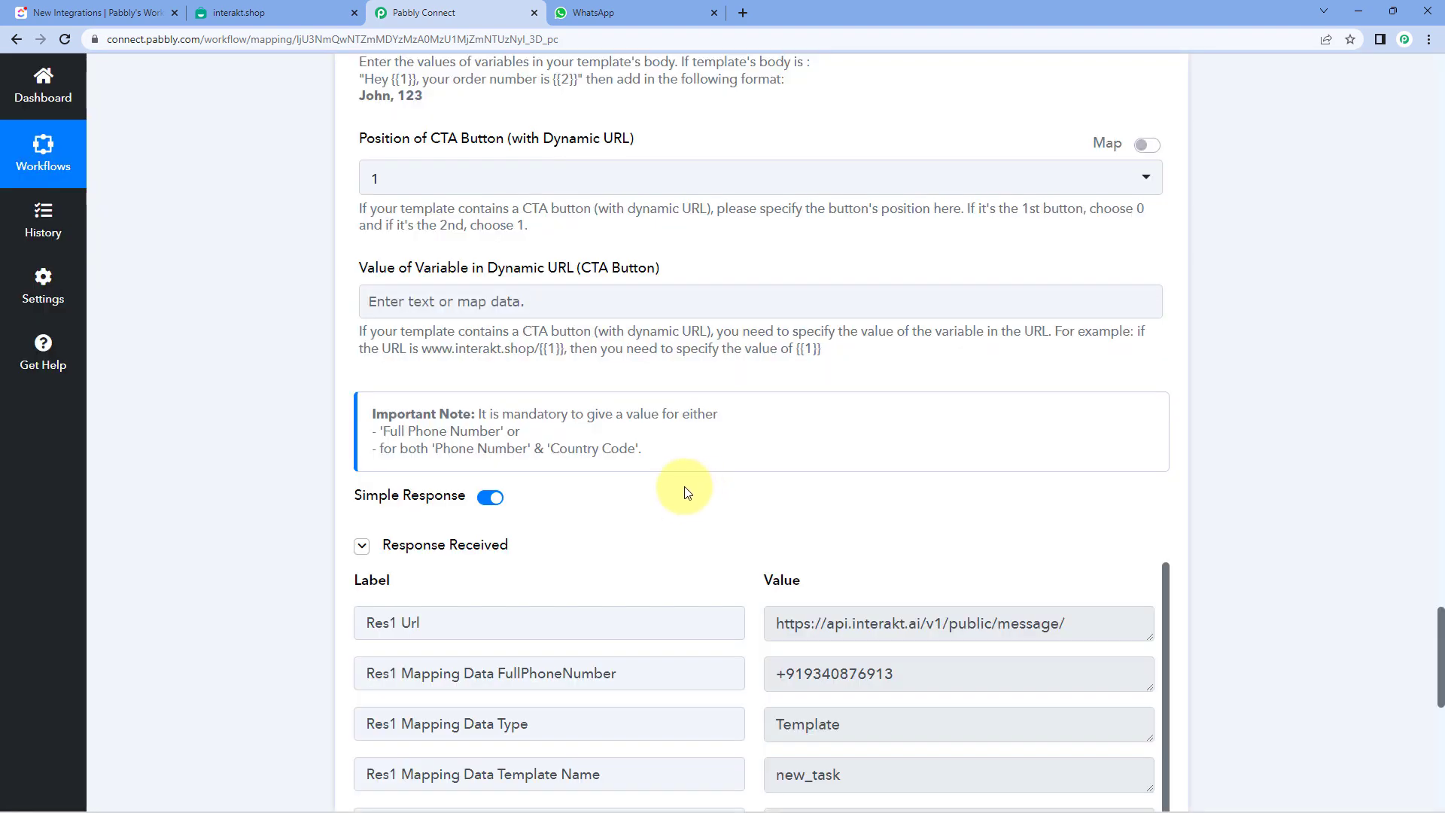
pyautogui.scroll(-3, 687, 493)
pyautogui.scroll(-1, 607, 242)
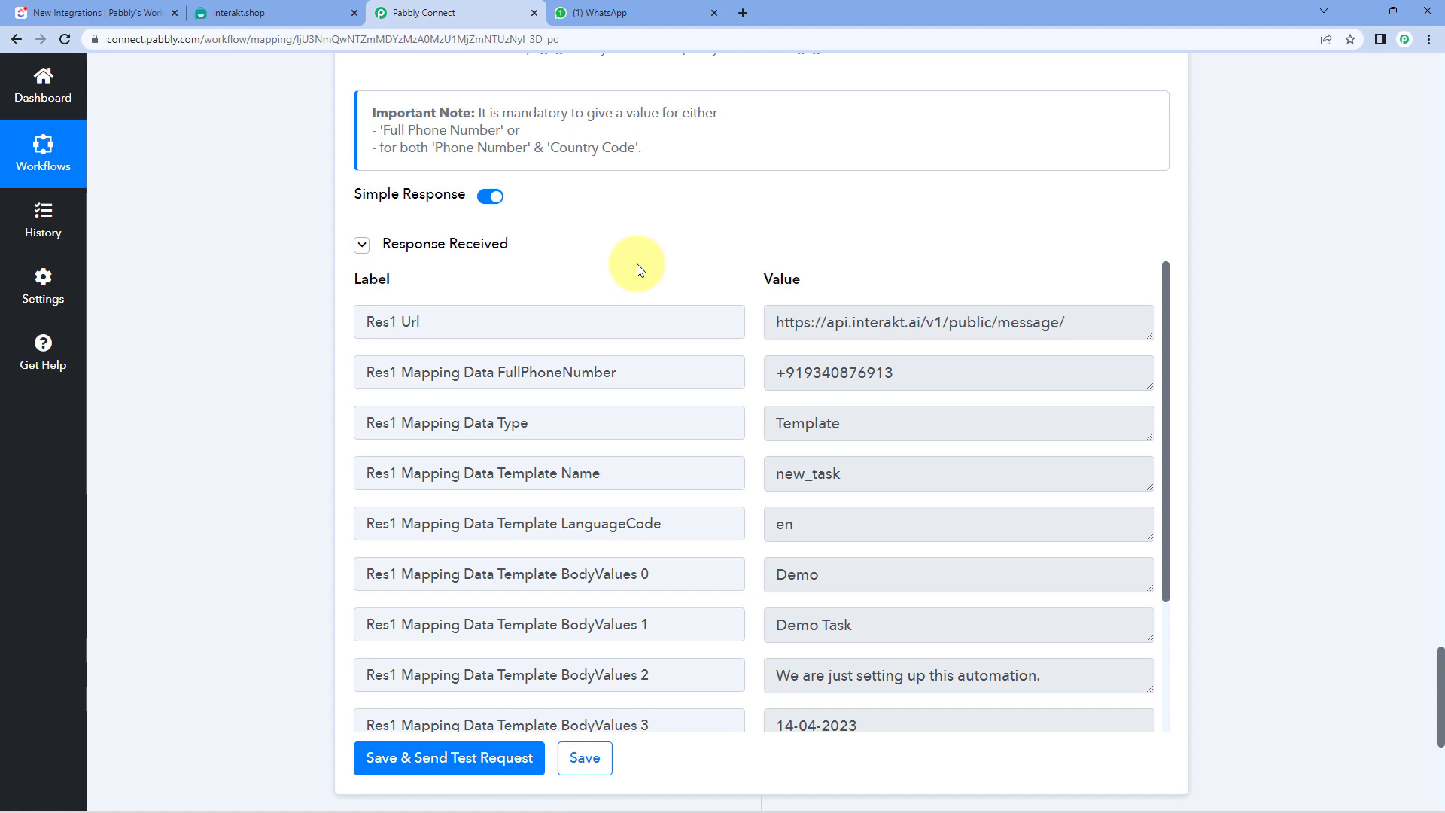
# Review the Interakt action's phone number, template and Body Variable Values, and compare them with the template's body in Interakt.
pyautogui.scroll(14, 637, 264)
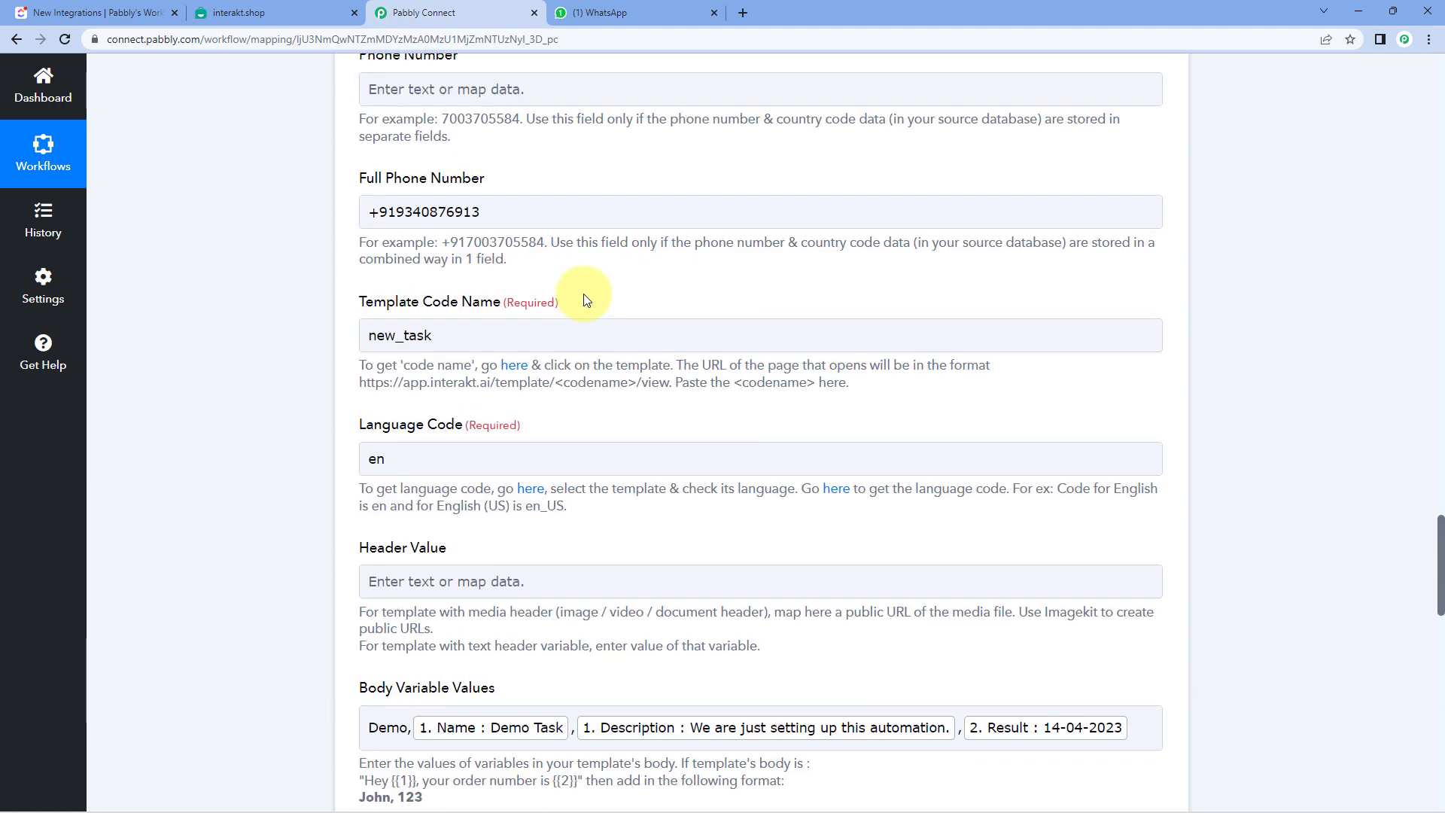
pyautogui.scroll(4, 587, 300)
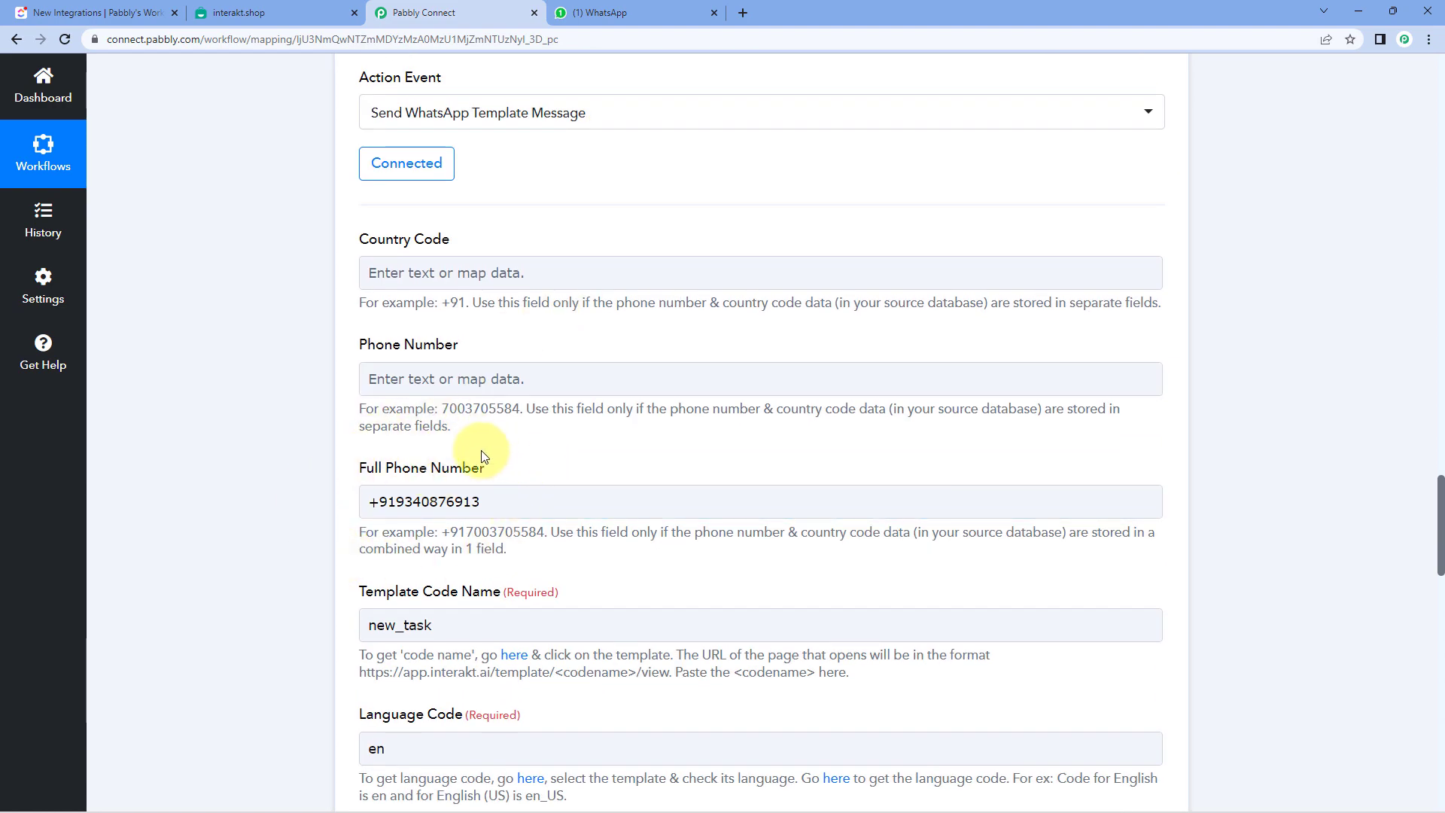
pyautogui.scroll(-8, 308, 490)
pyautogui.scroll(2, 339, 373)
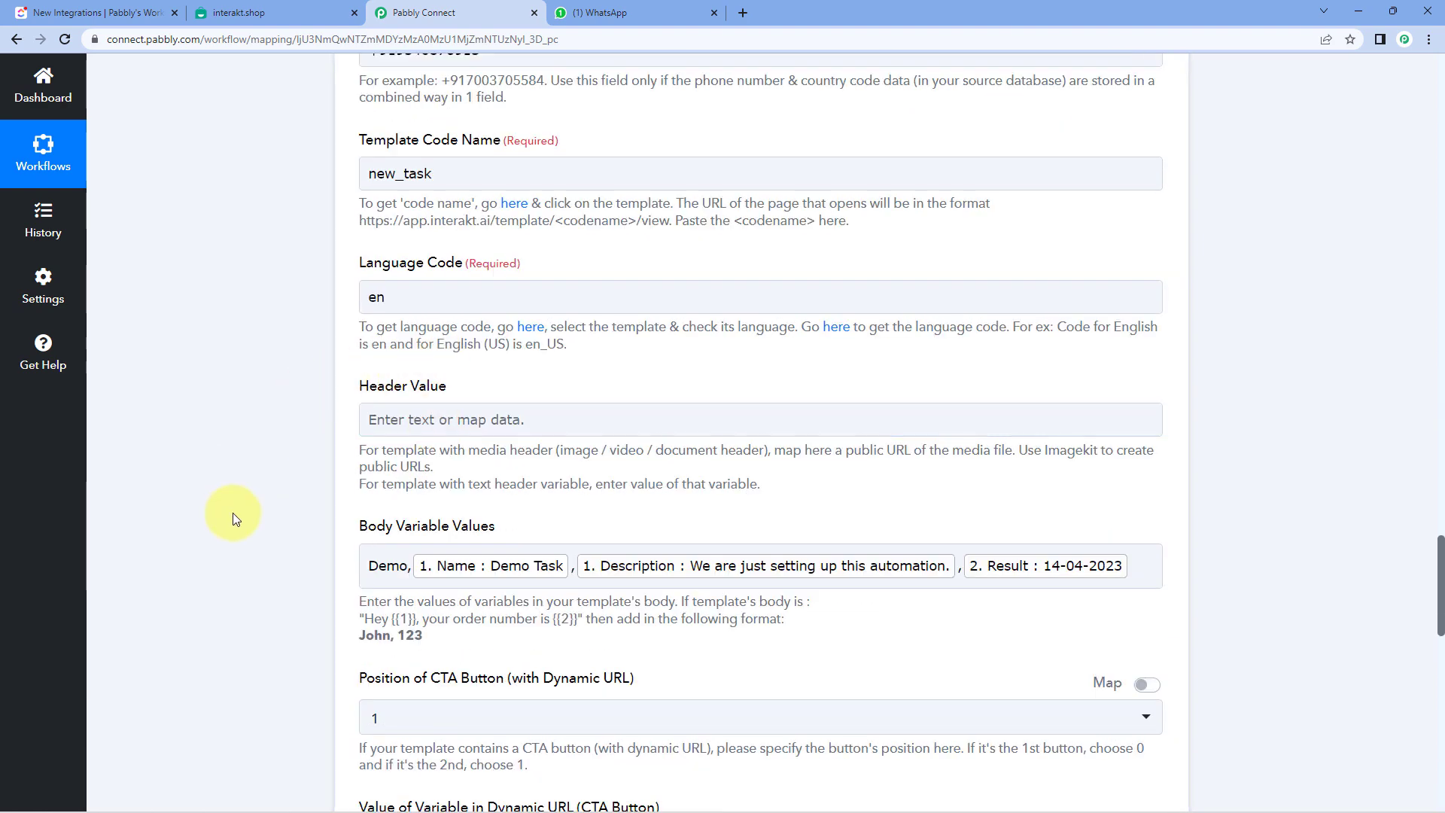
pyautogui.click(262, 7)
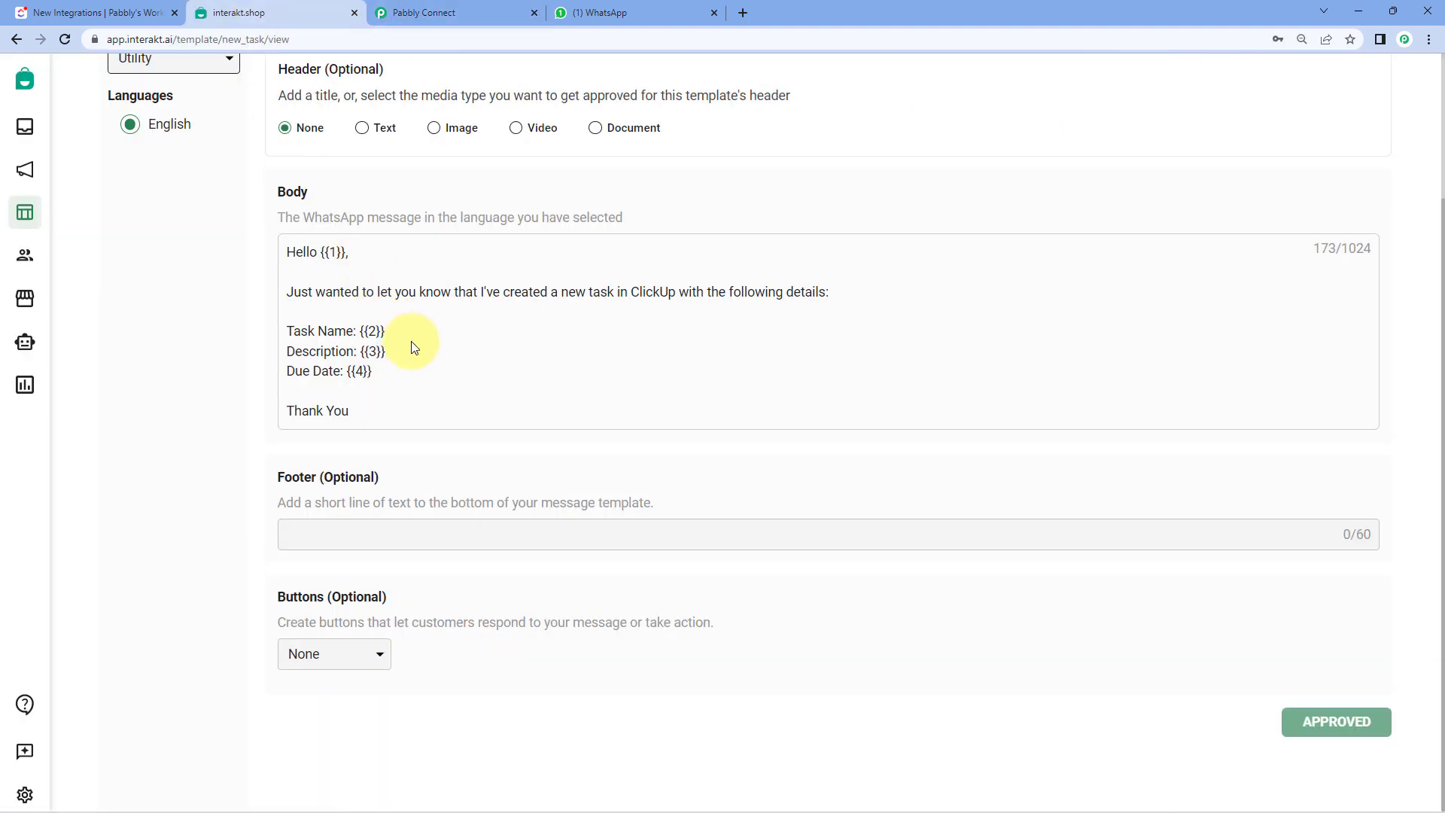
pyautogui.click(441, 13)
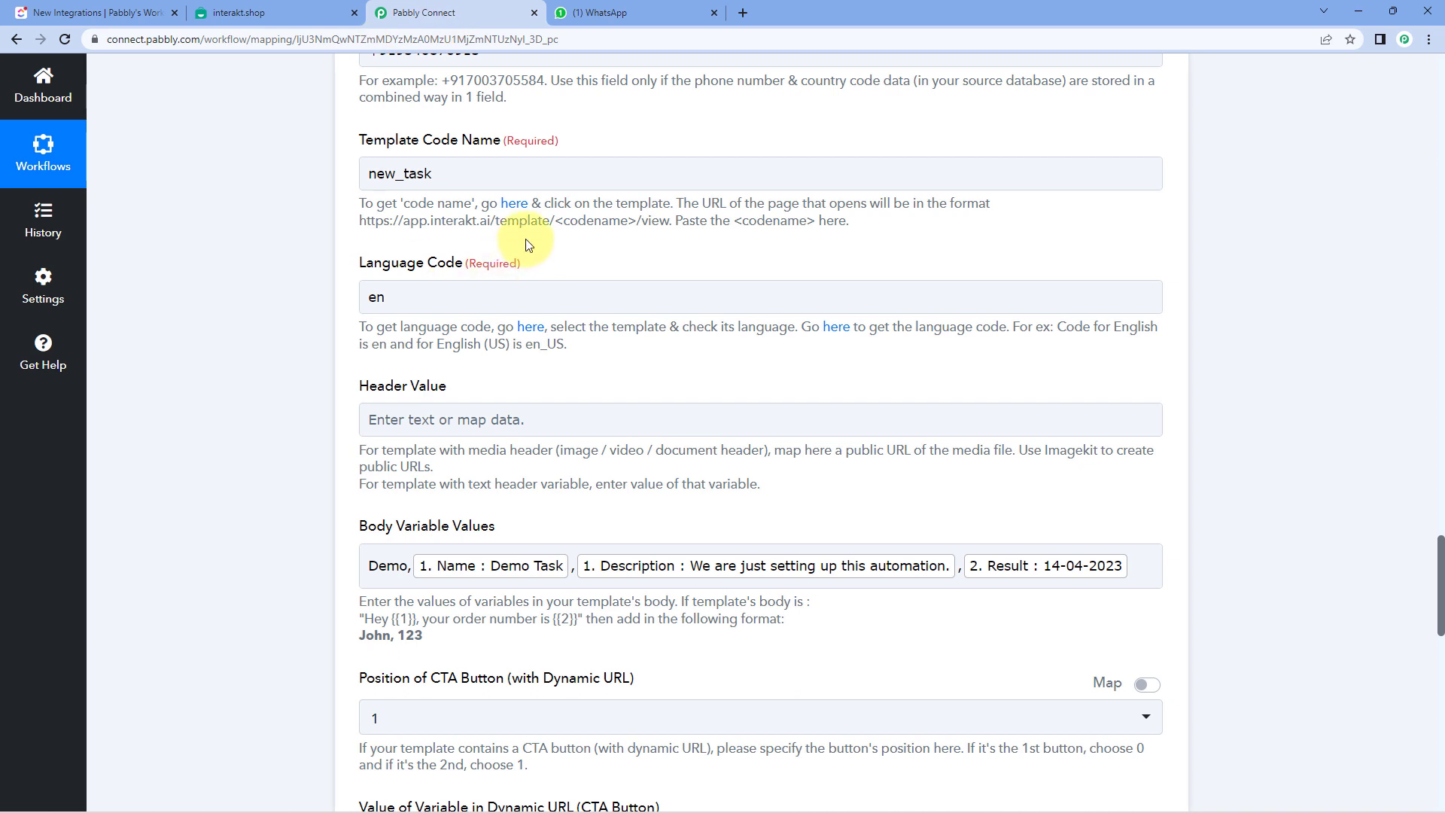
# Open the Interakt chat in WhatsApp, and compare its message with Body Variable Values in Pabbly Connect and the template's body in Interakt.
pyautogui.click(636, 11)
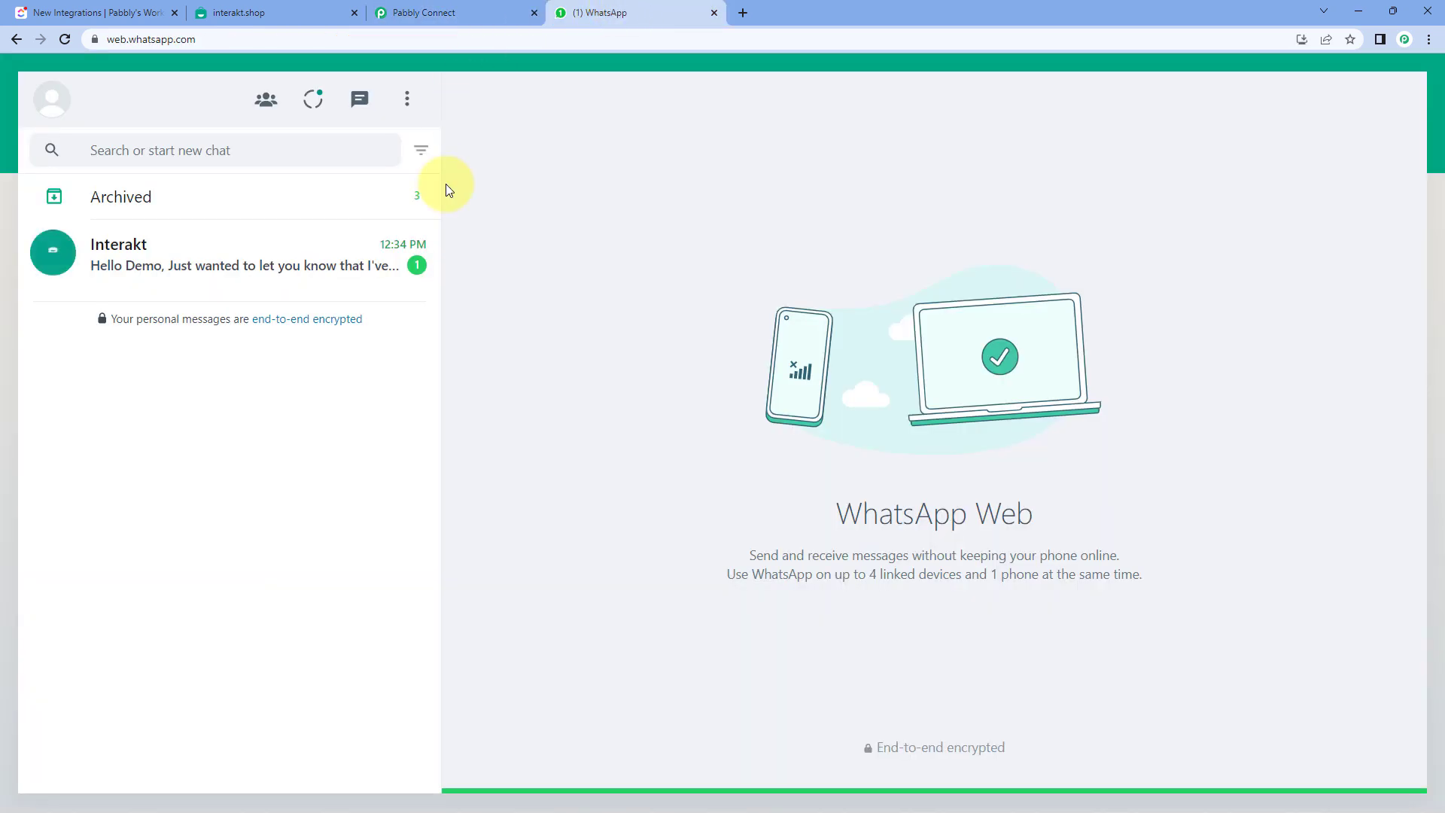
pyautogui.click(283, 251)
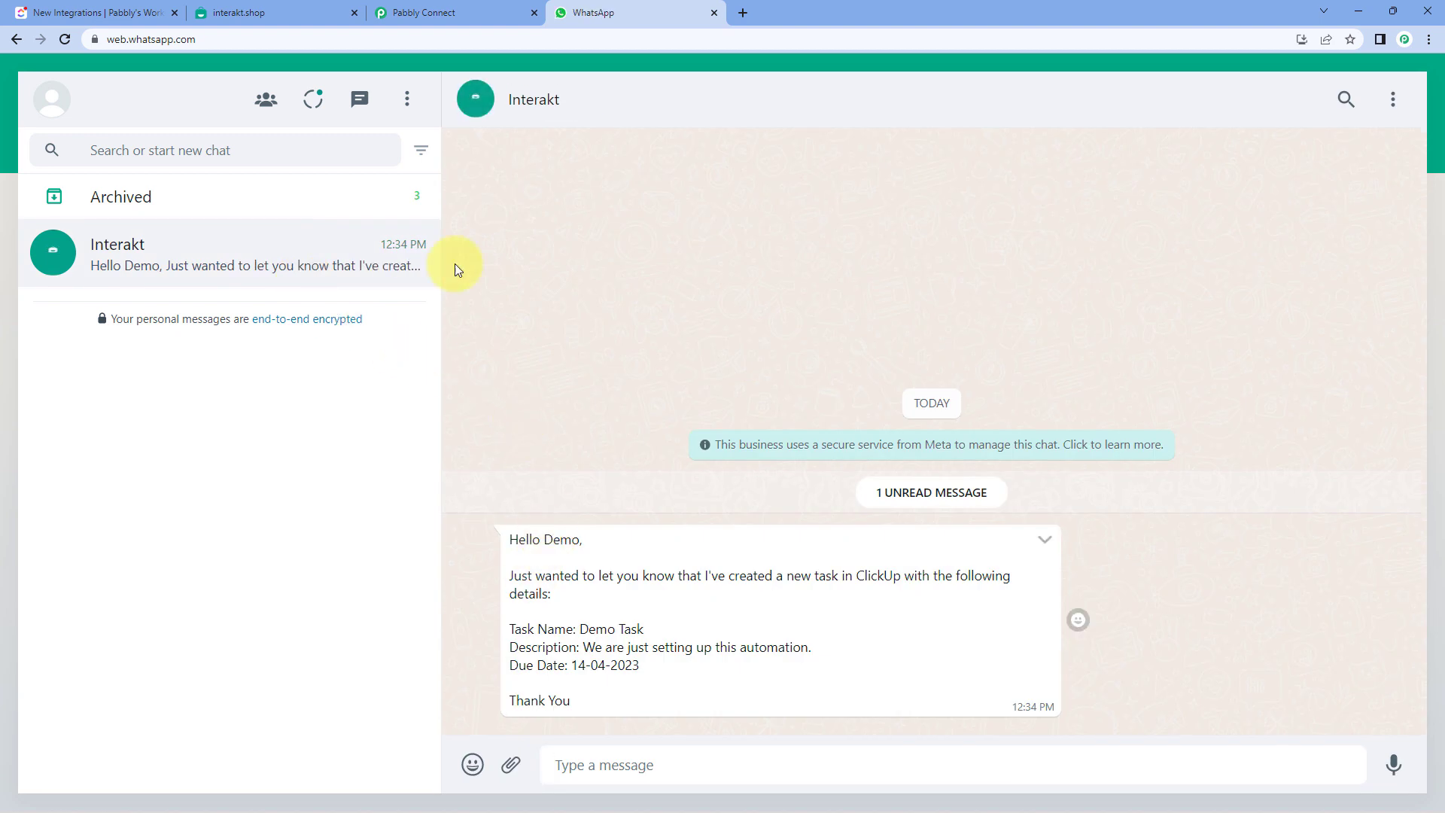
pyautogui.click(401, 12)
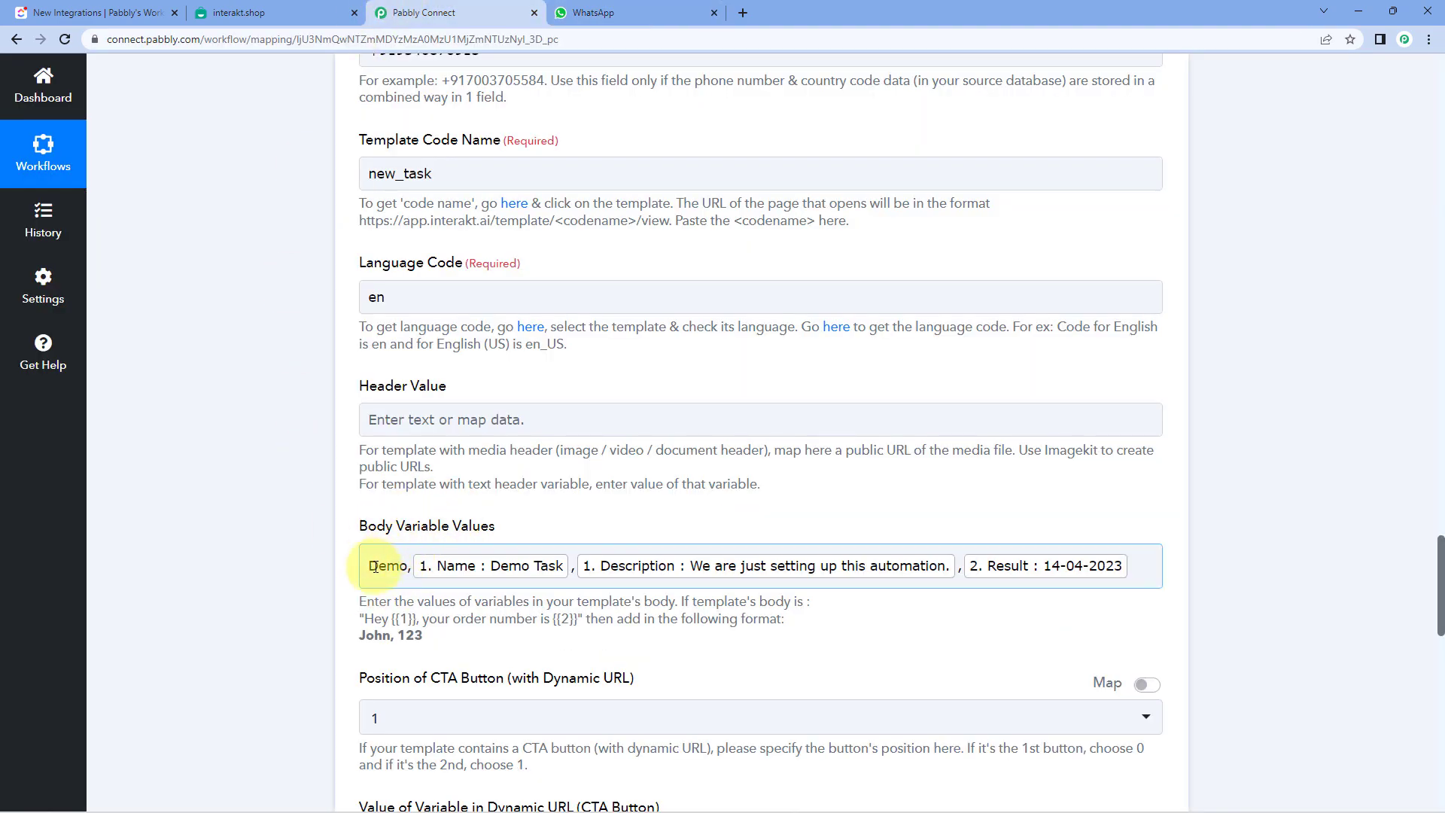
pyautogui.click(378, 550)
pyautogui.click(239, 12)
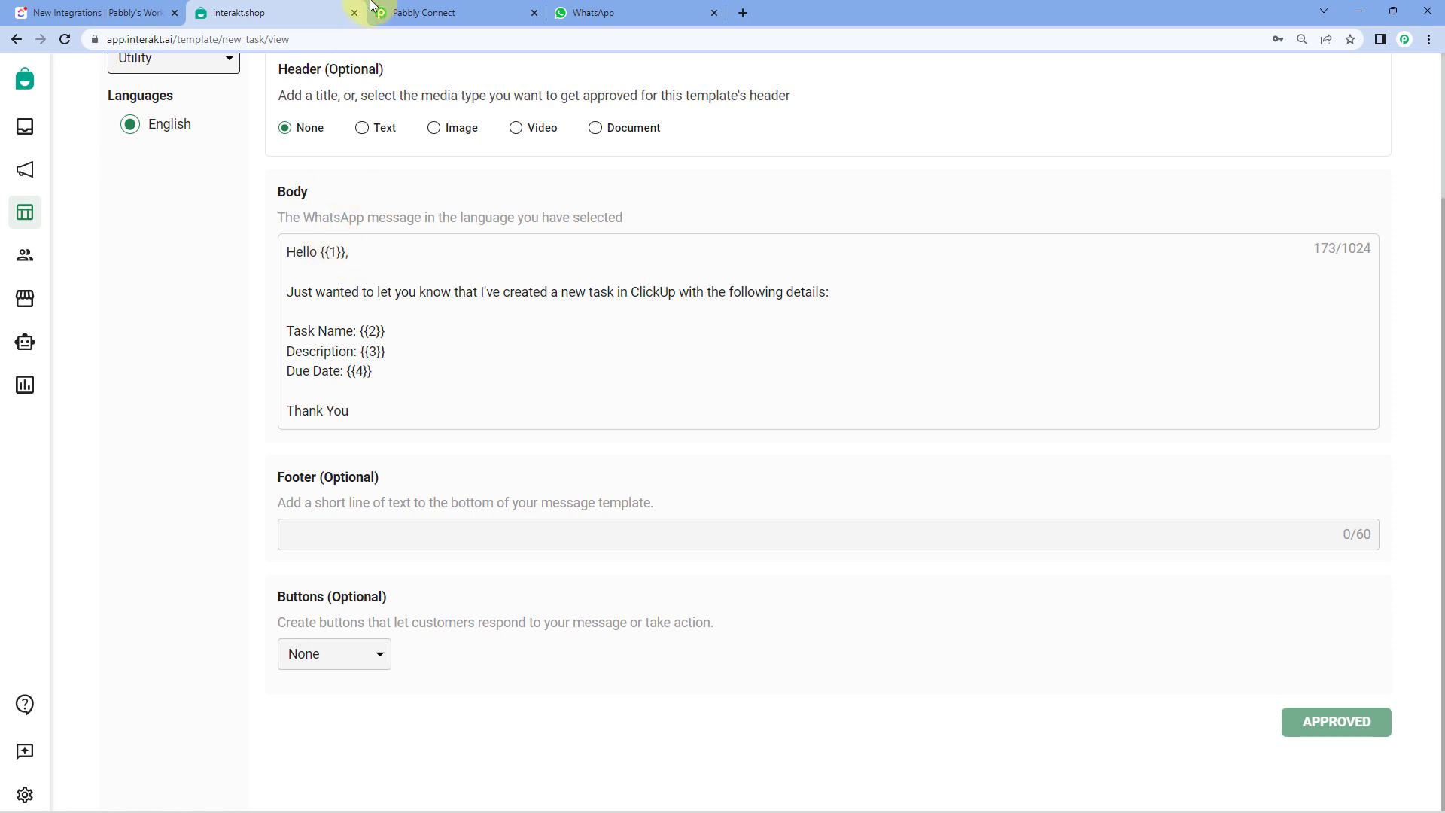
pyautogui.click(460, 12)
pyautogui.click(380, 575)
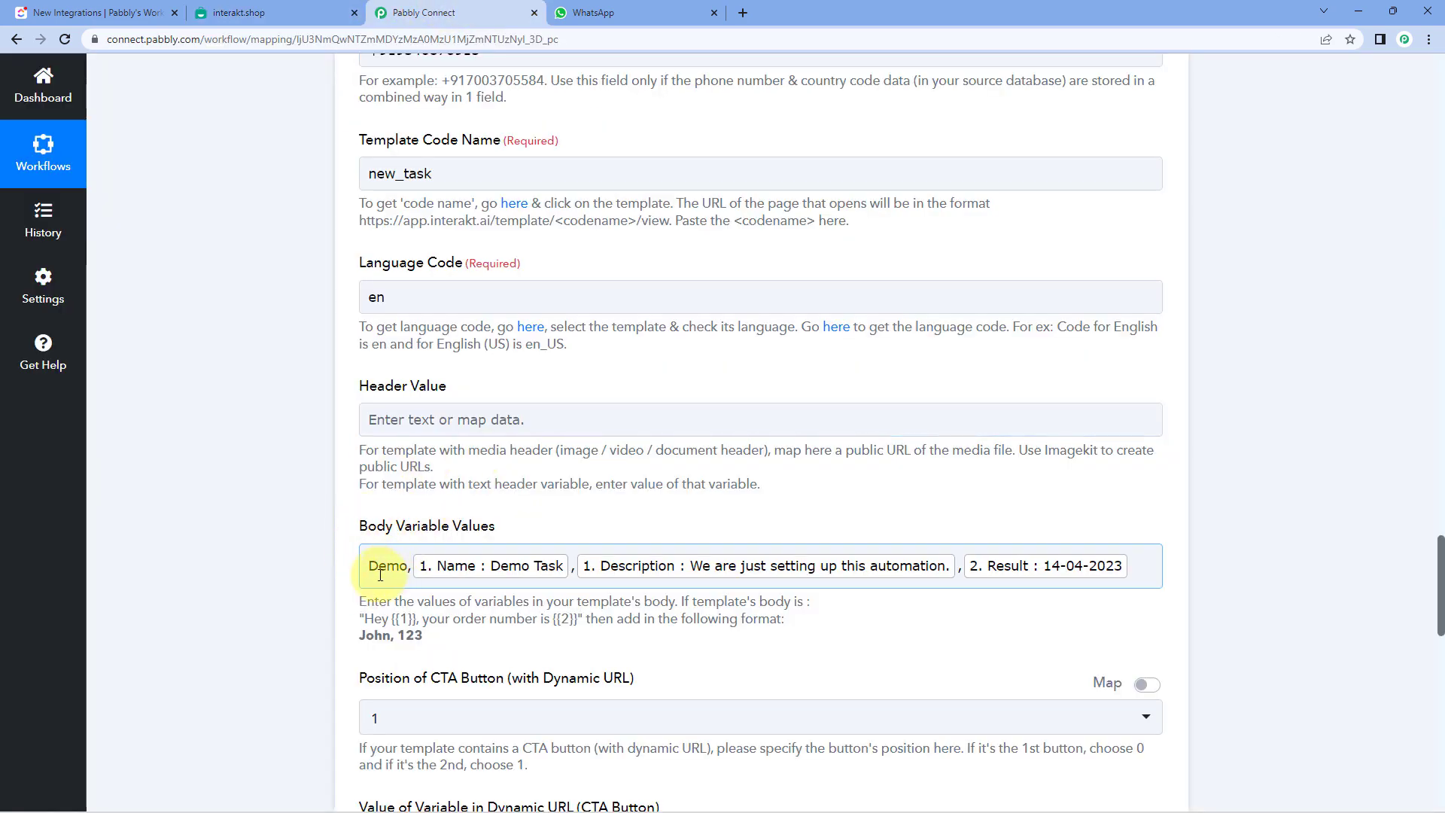
# Compare the task name, description and due date in the WhatsApp message with the Demo Task in ClickUp.
pyautogui.click(585, 13)
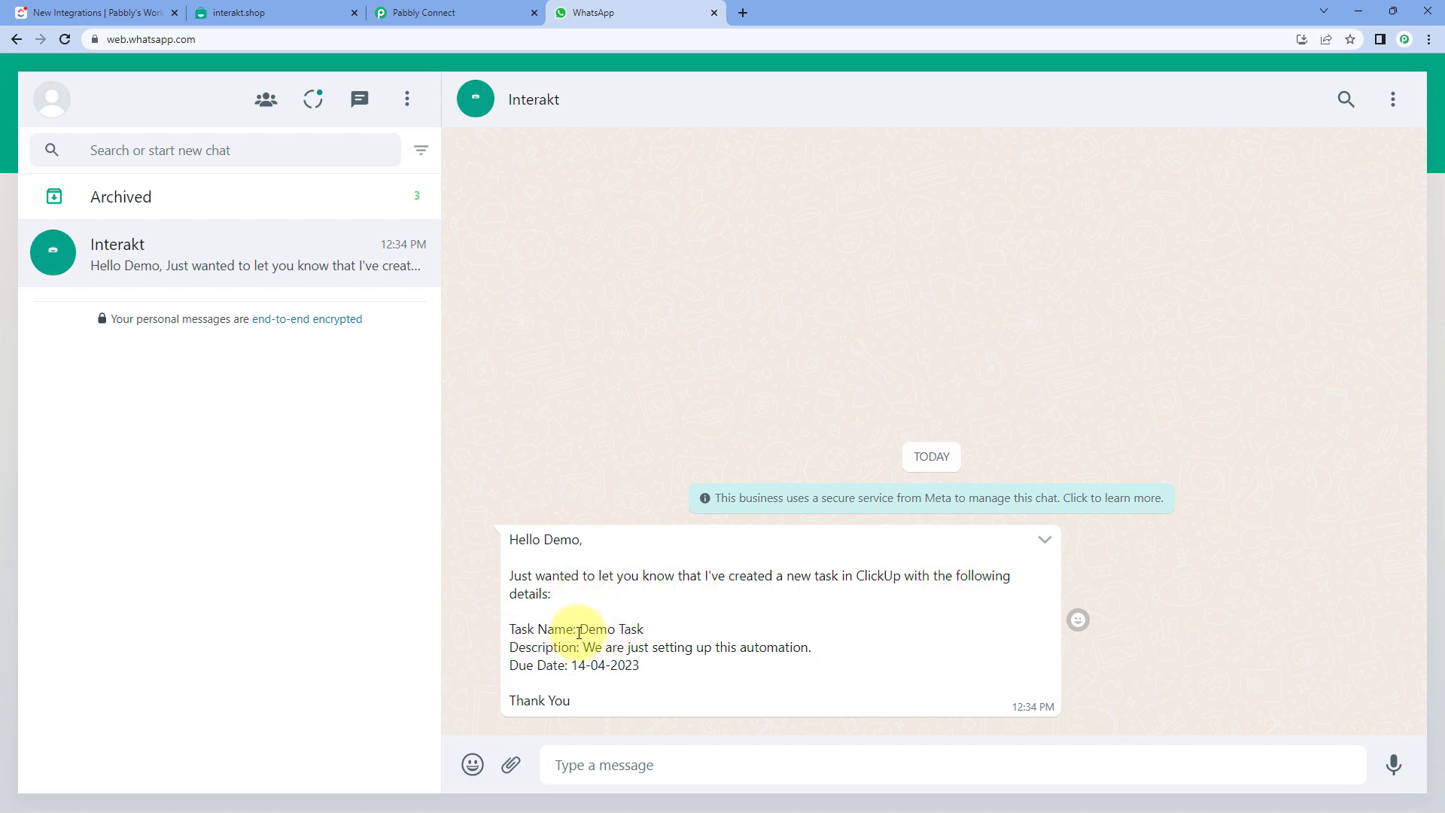
pyautogui.moveTo(579, 632); pyautogui.dragTo(645, 631)
pyautogui.click(101, 13)
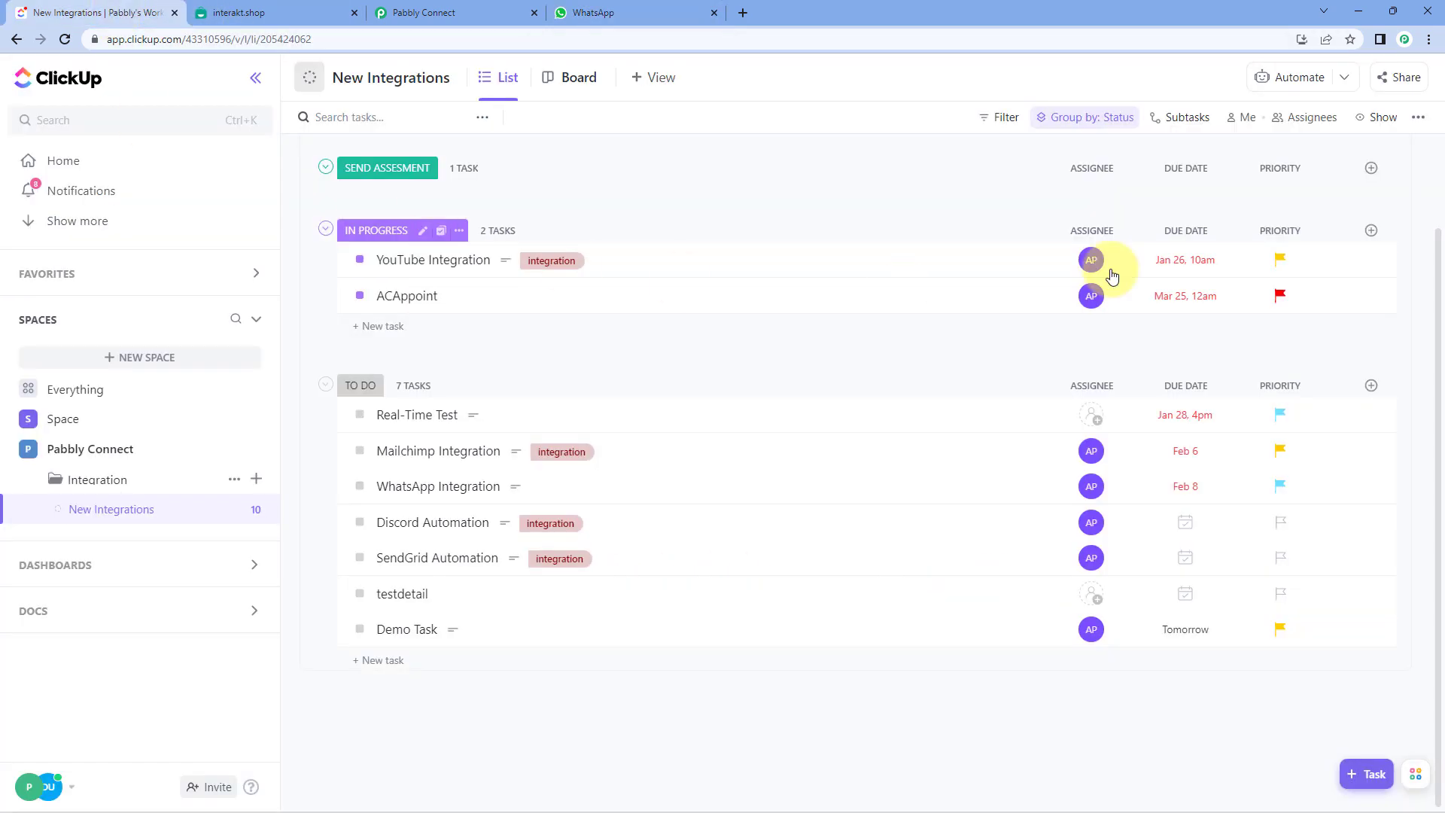
pyautogui.click(602, 13)
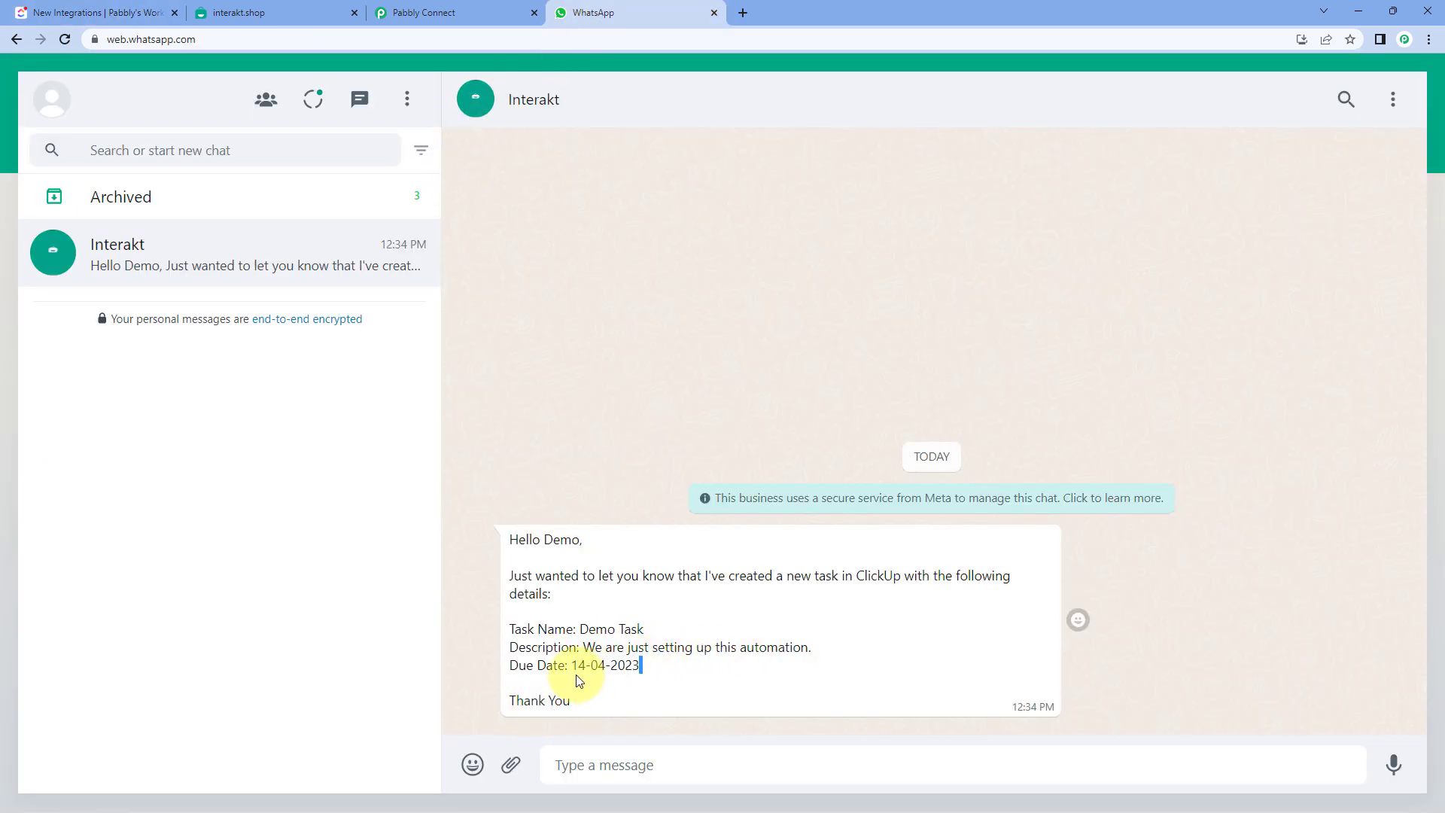
pyautogui.moveTo(573, 665); pyautogui.dragTo(639, 666)
pyautogui.click(75, 12)
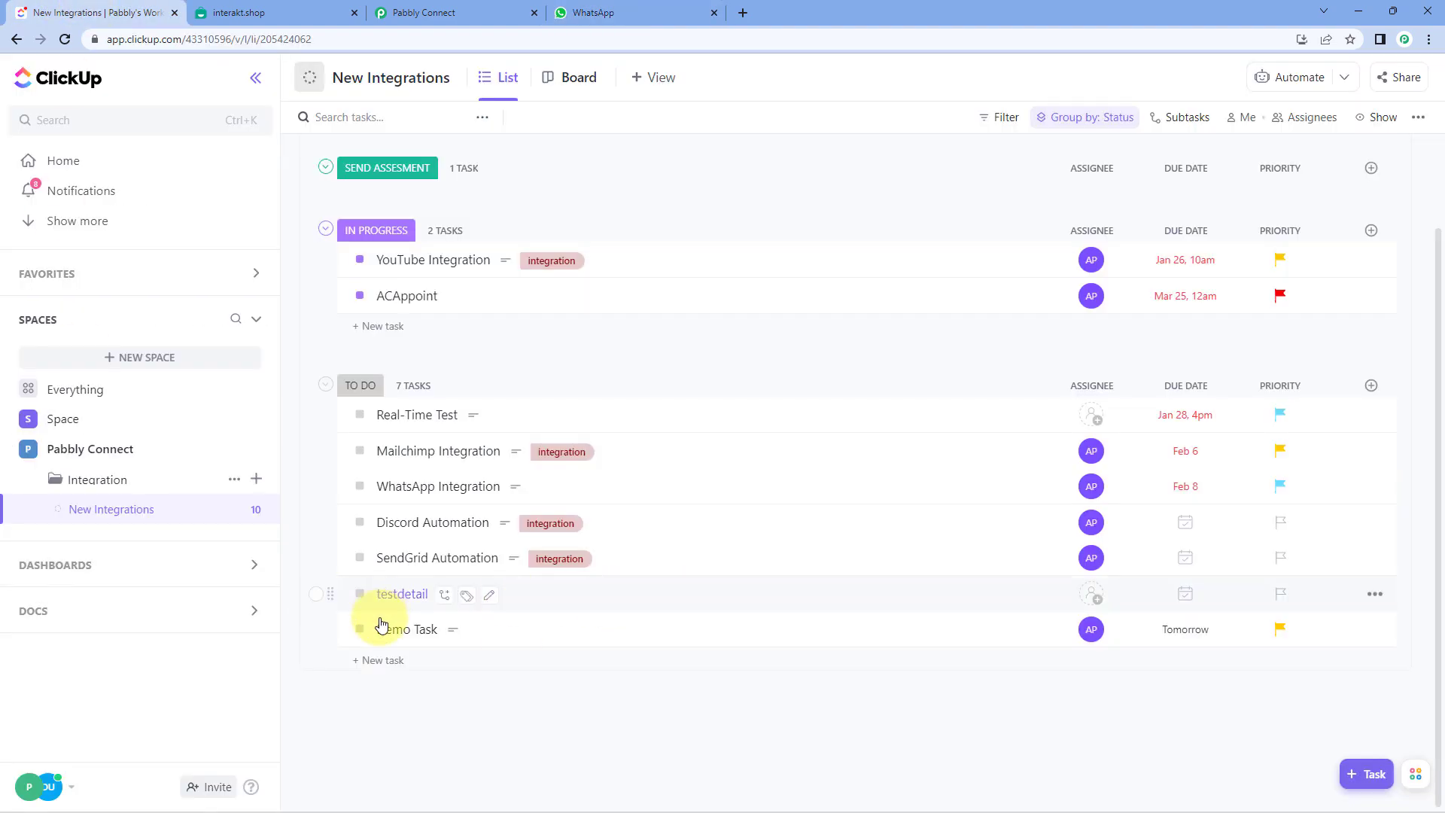
pyautogui.click(410, 629)
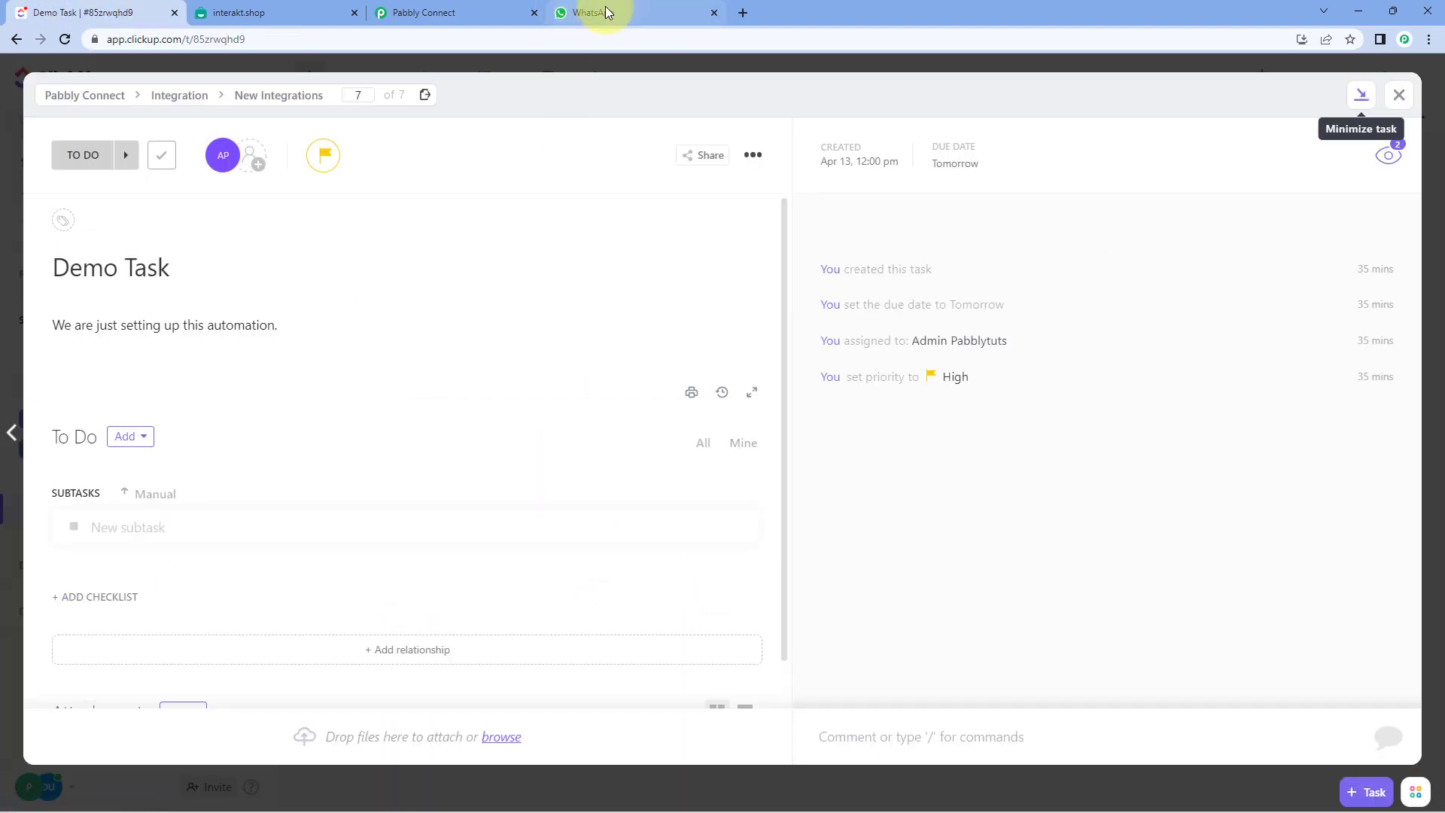
pyautogui.click(606, 13)
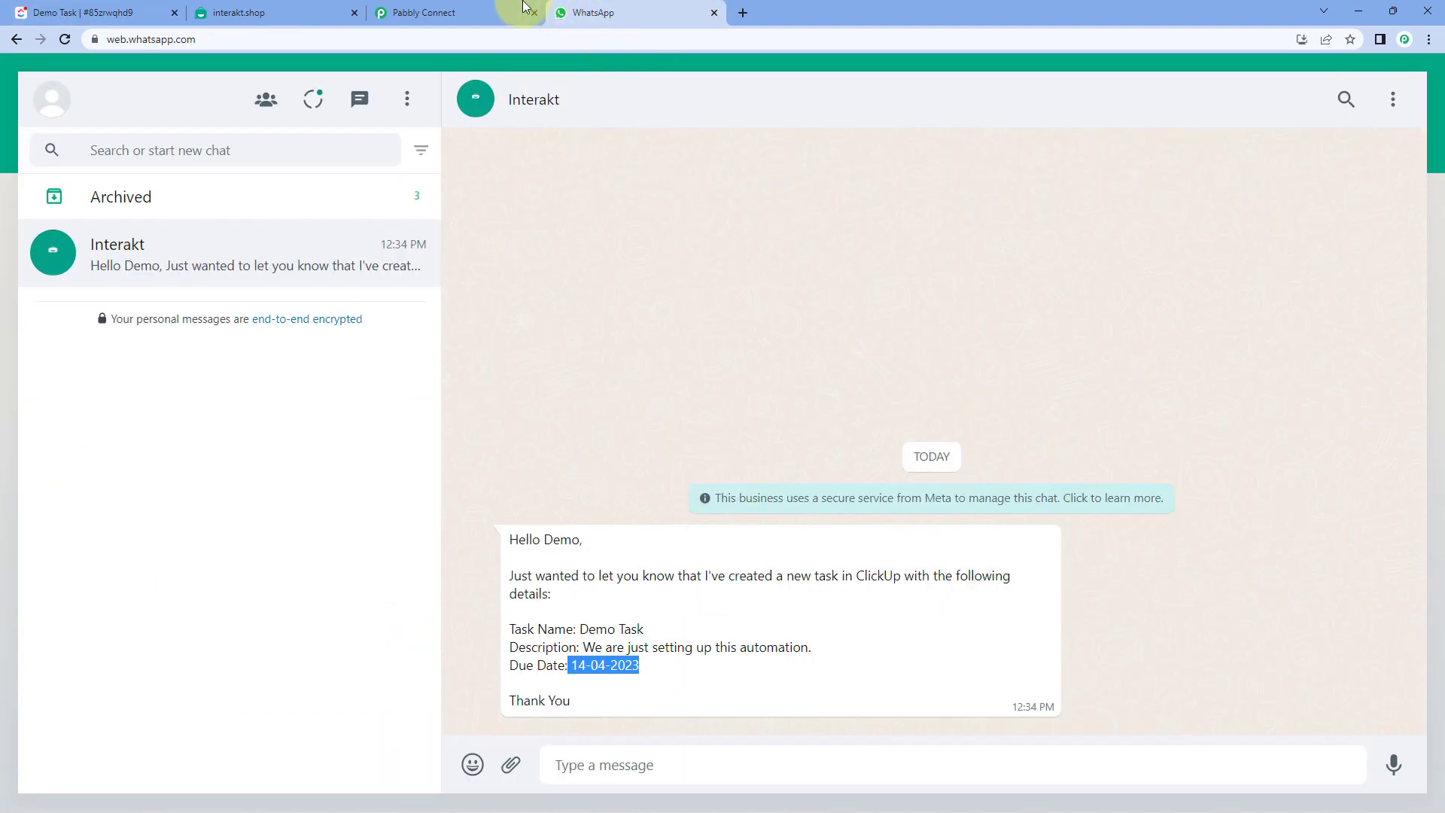
# Switch to Pabbly Connect and collapse the trigger and both action steps of the ClickUp to Interakt workflow.
pyautogui.click(489, 10)
pyautogui.scroll(10, 1252, 316)
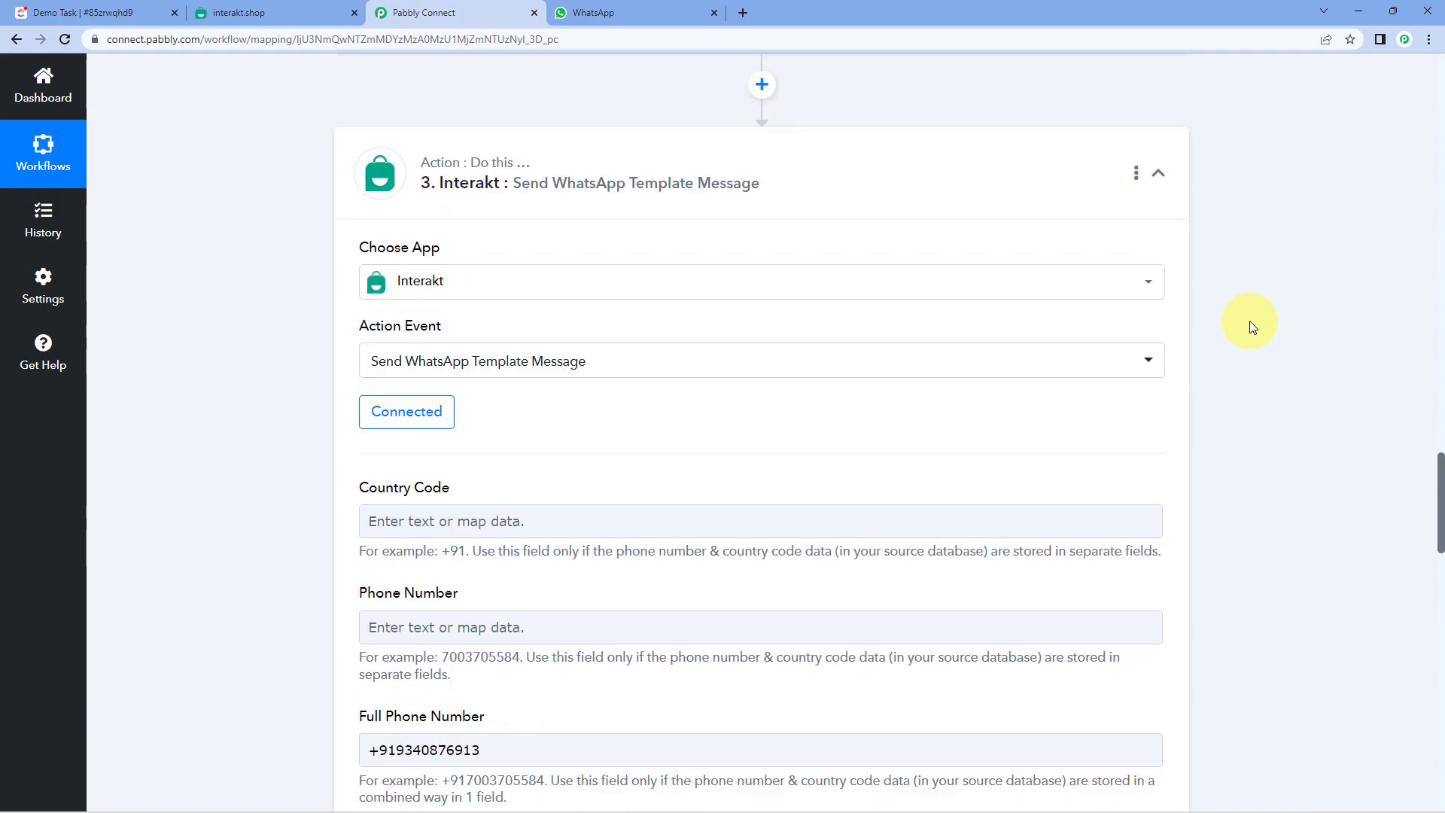
pyautogui.scroll(15, 1249, 320)
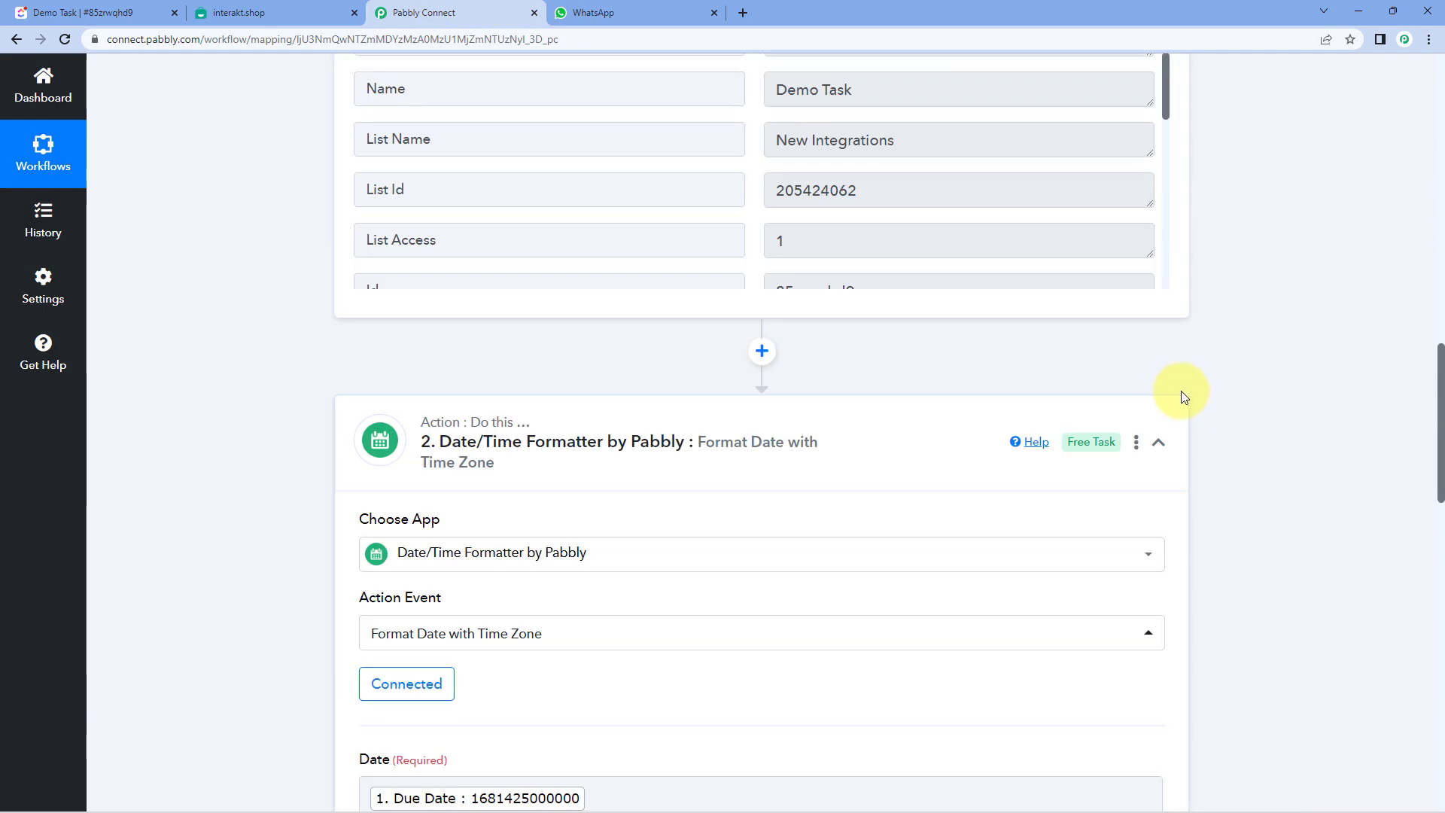
pyautogui.scroll(15, 1185, 398)
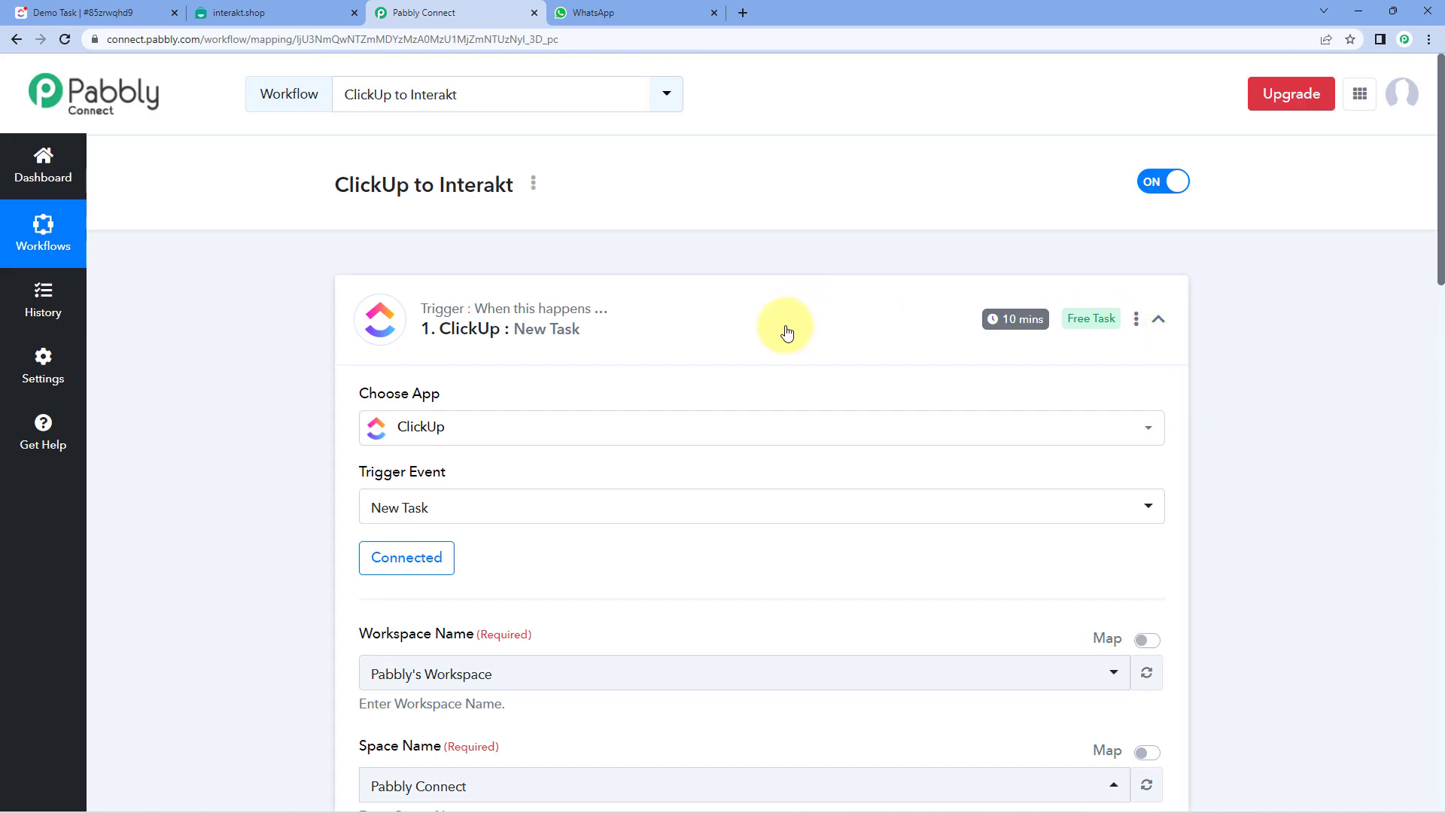
pyautogui.click(786, 332)
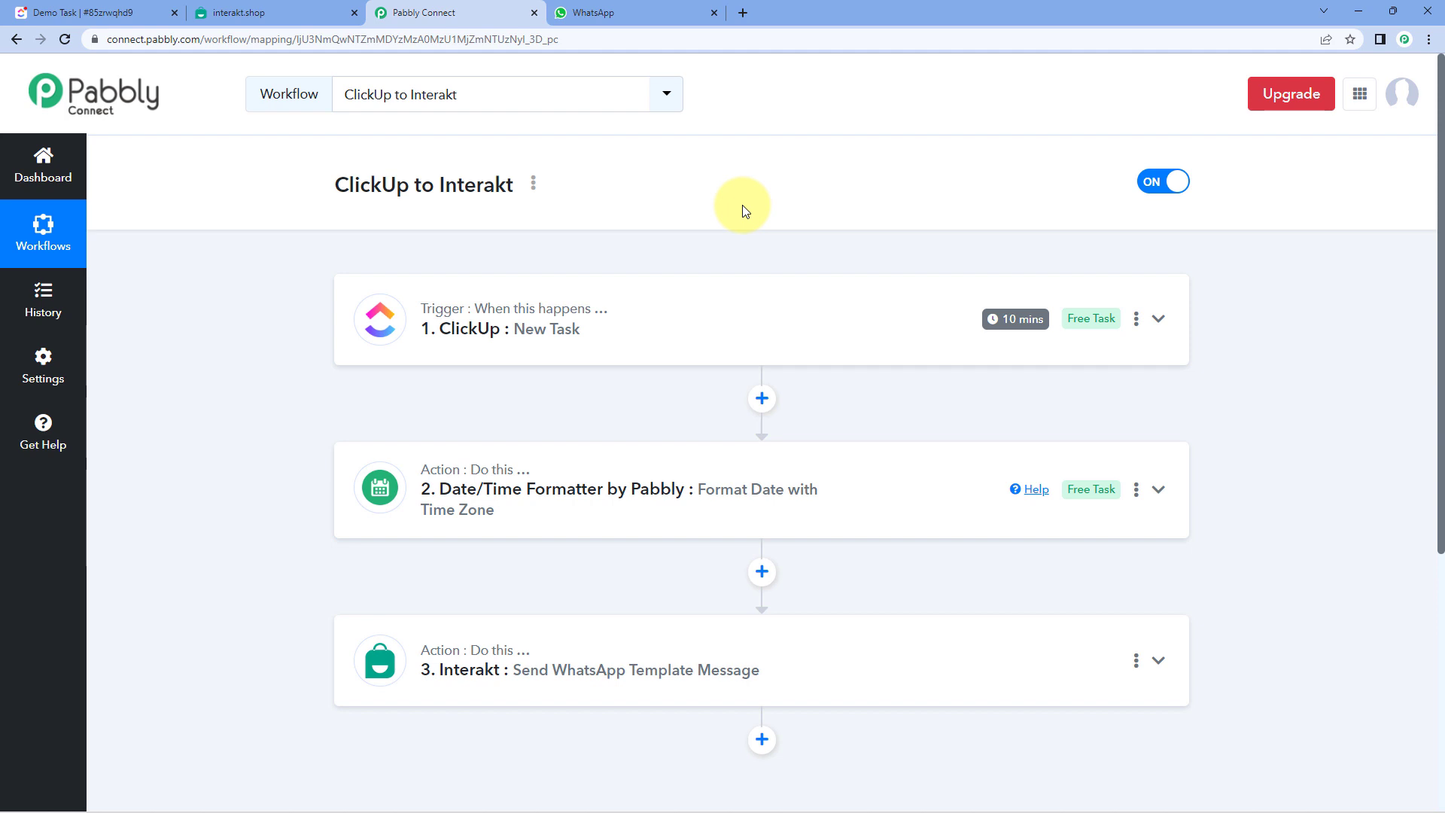
# Close the Demo Task in ClickUp, and start a new task named Test Task in the New Integrations list.
pyautogui.click(82, 13)
pyautogui.click(1398, 95)
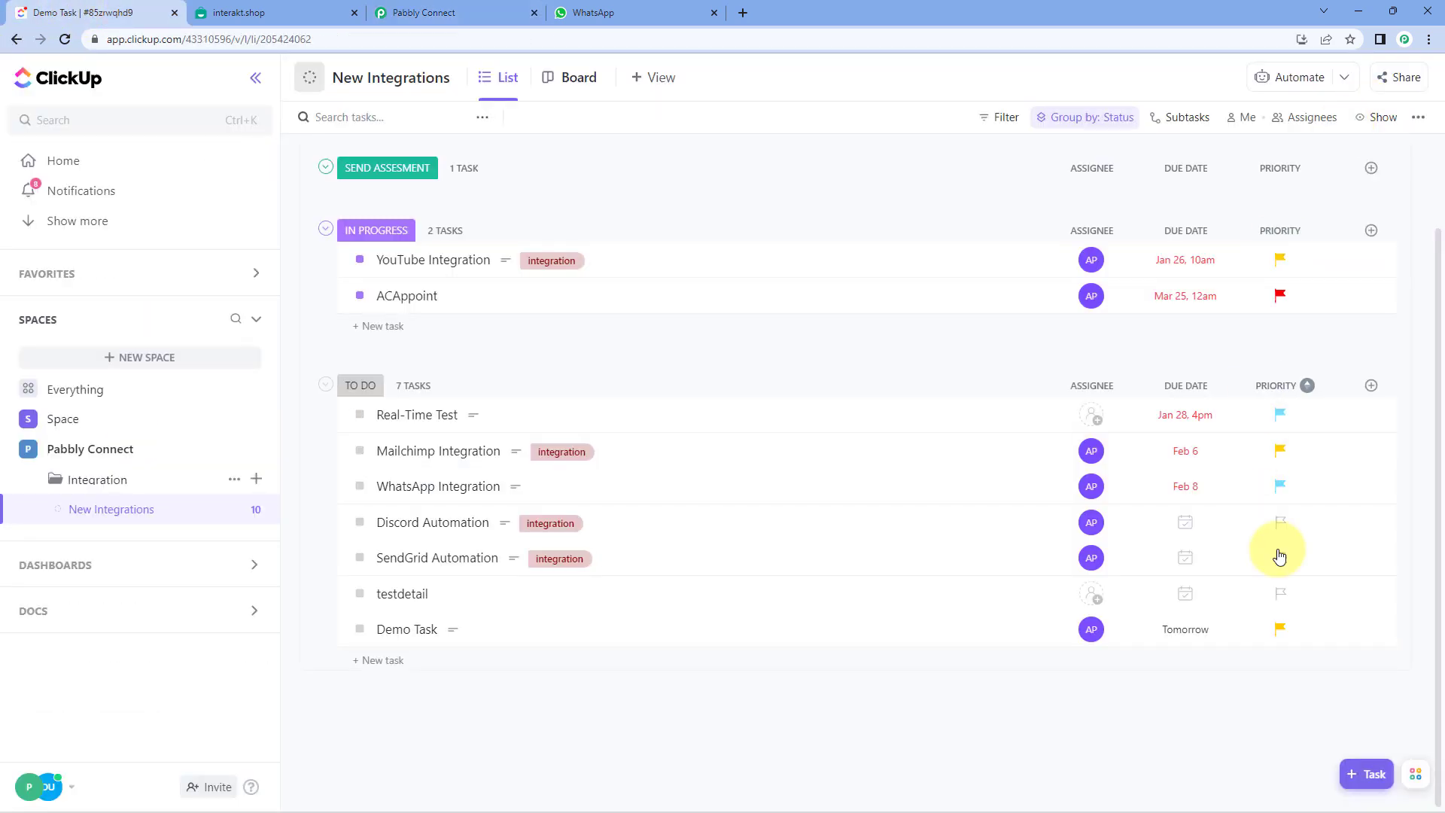
pyautogui.click(1363, 773)
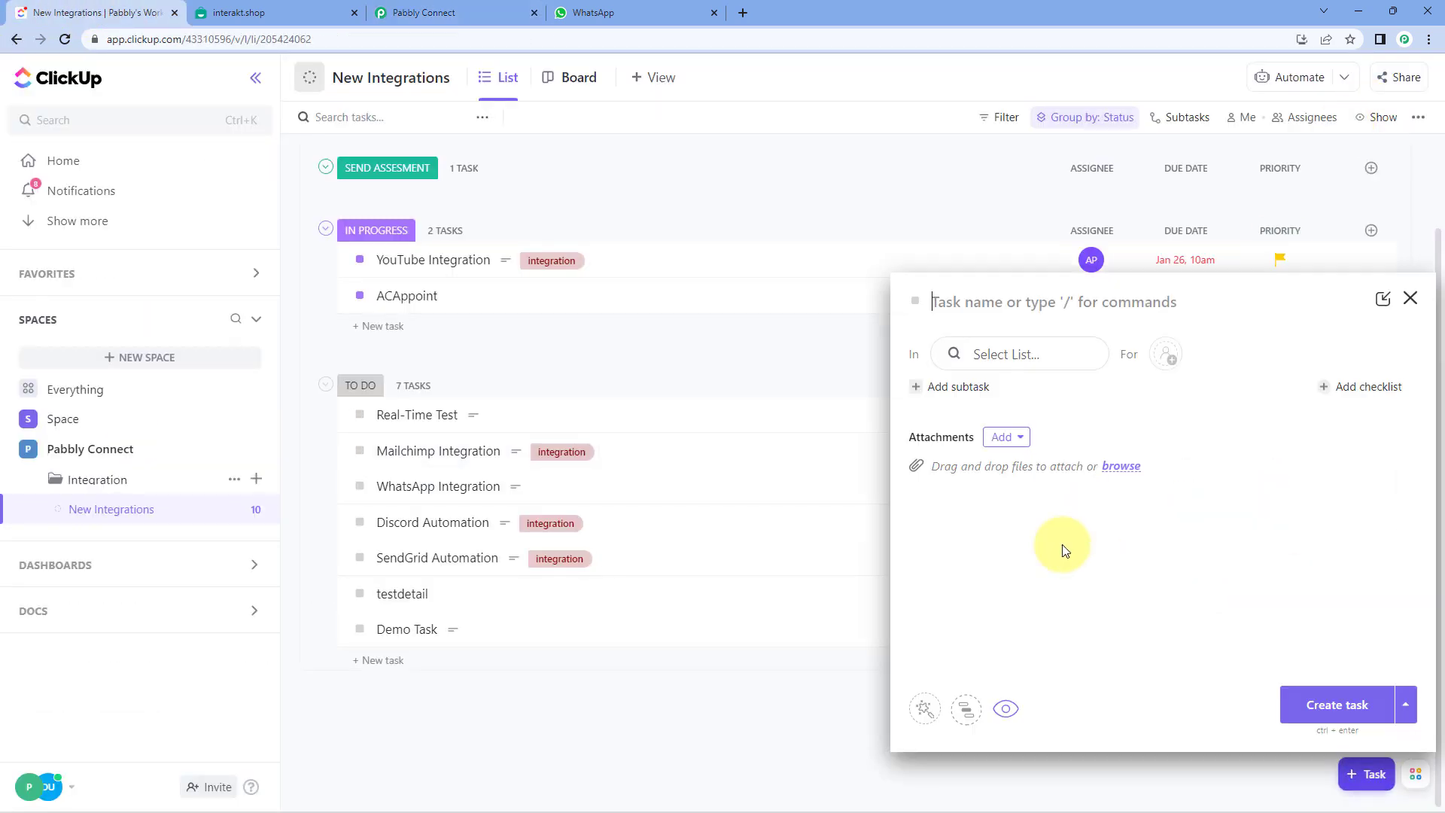
pyautogui.click(1009, 355)
pyautogui.click(967, 305)
pyautogui.write('Test Task')
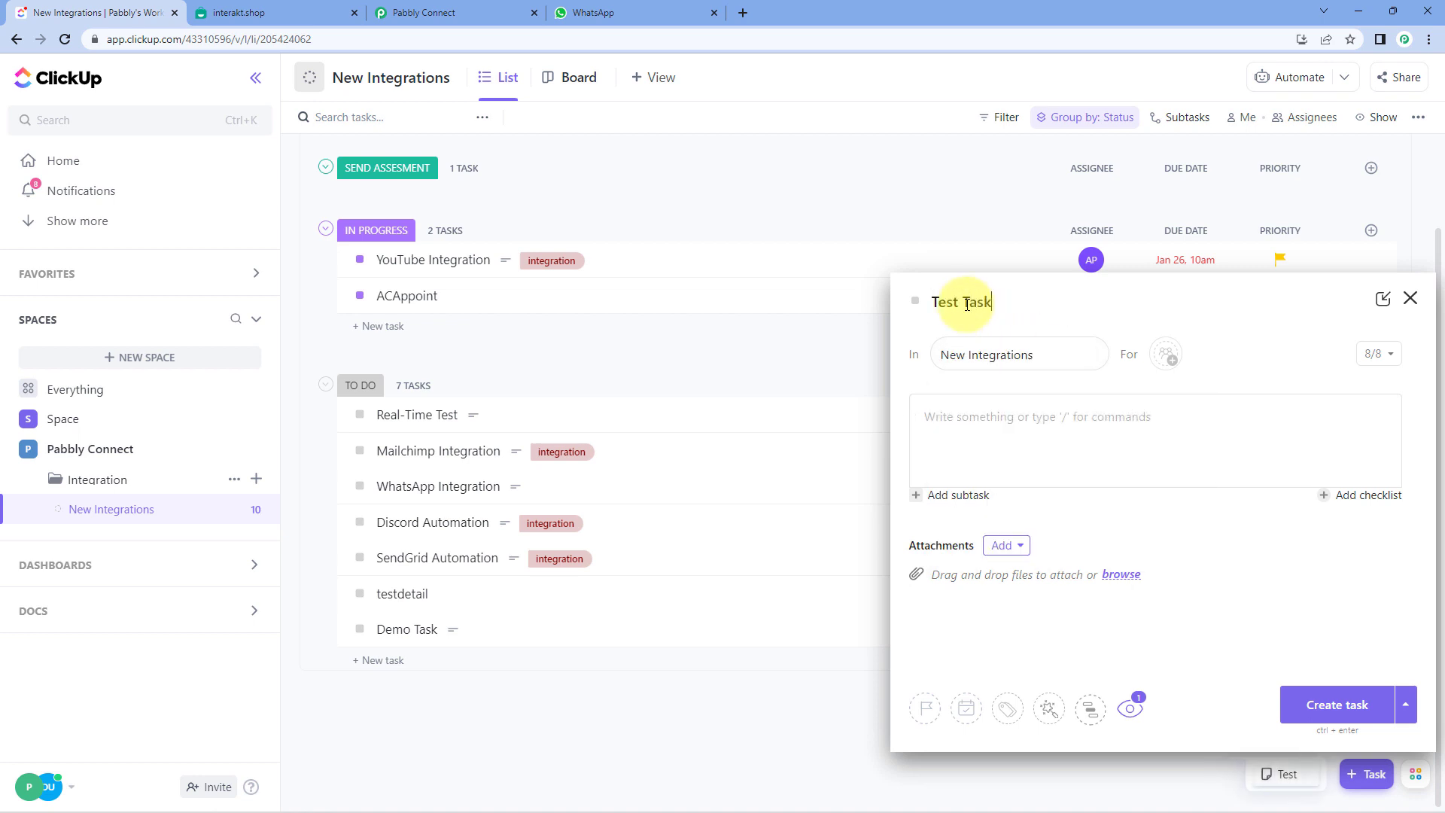
# Assign the new task to the admin account, and enter the description "We are just testing this automation in real-time.".
pyautogui.click(1165, 354)
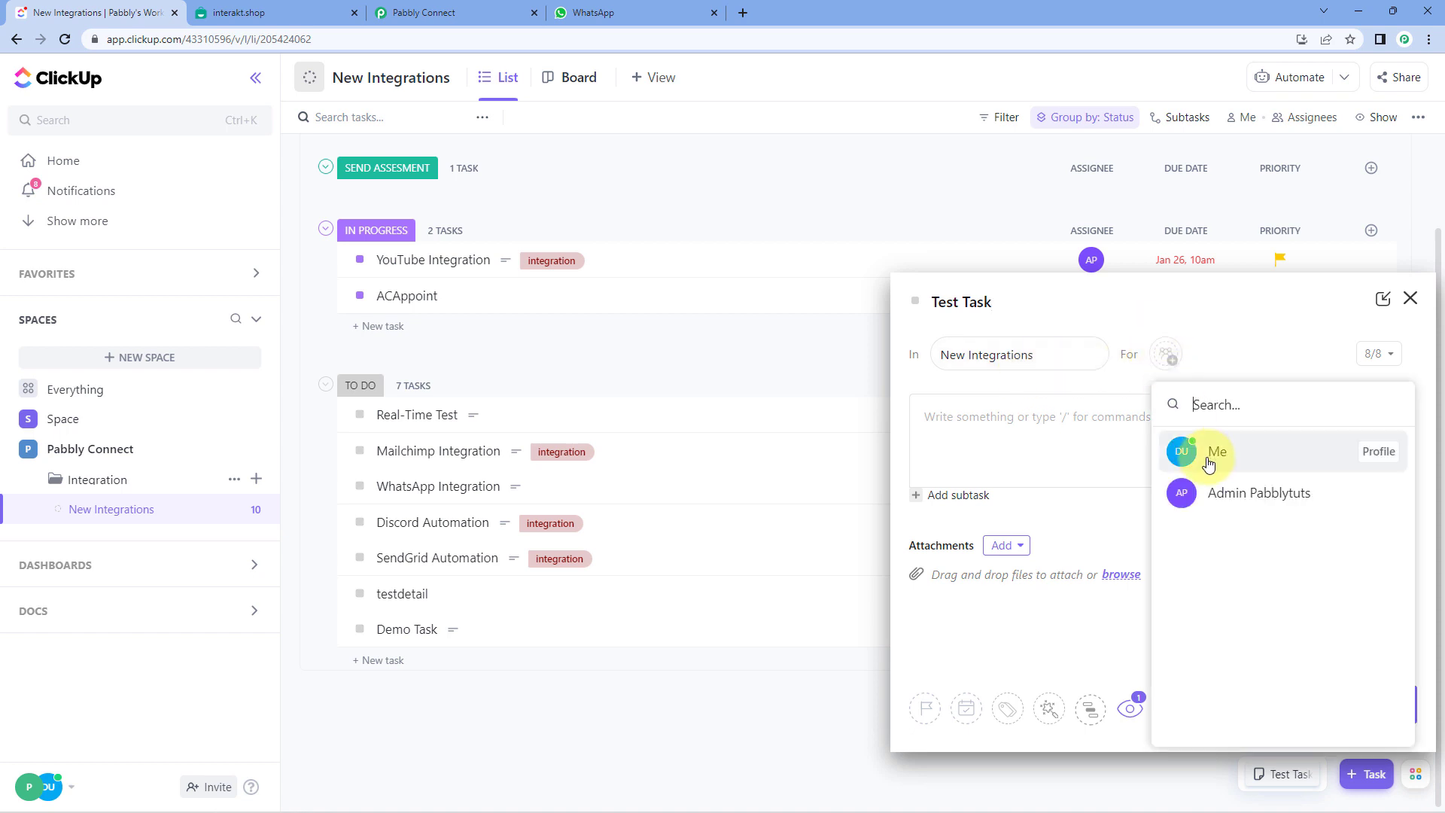
pyautogui.click(1249, 492)
pyautogui.write('W')
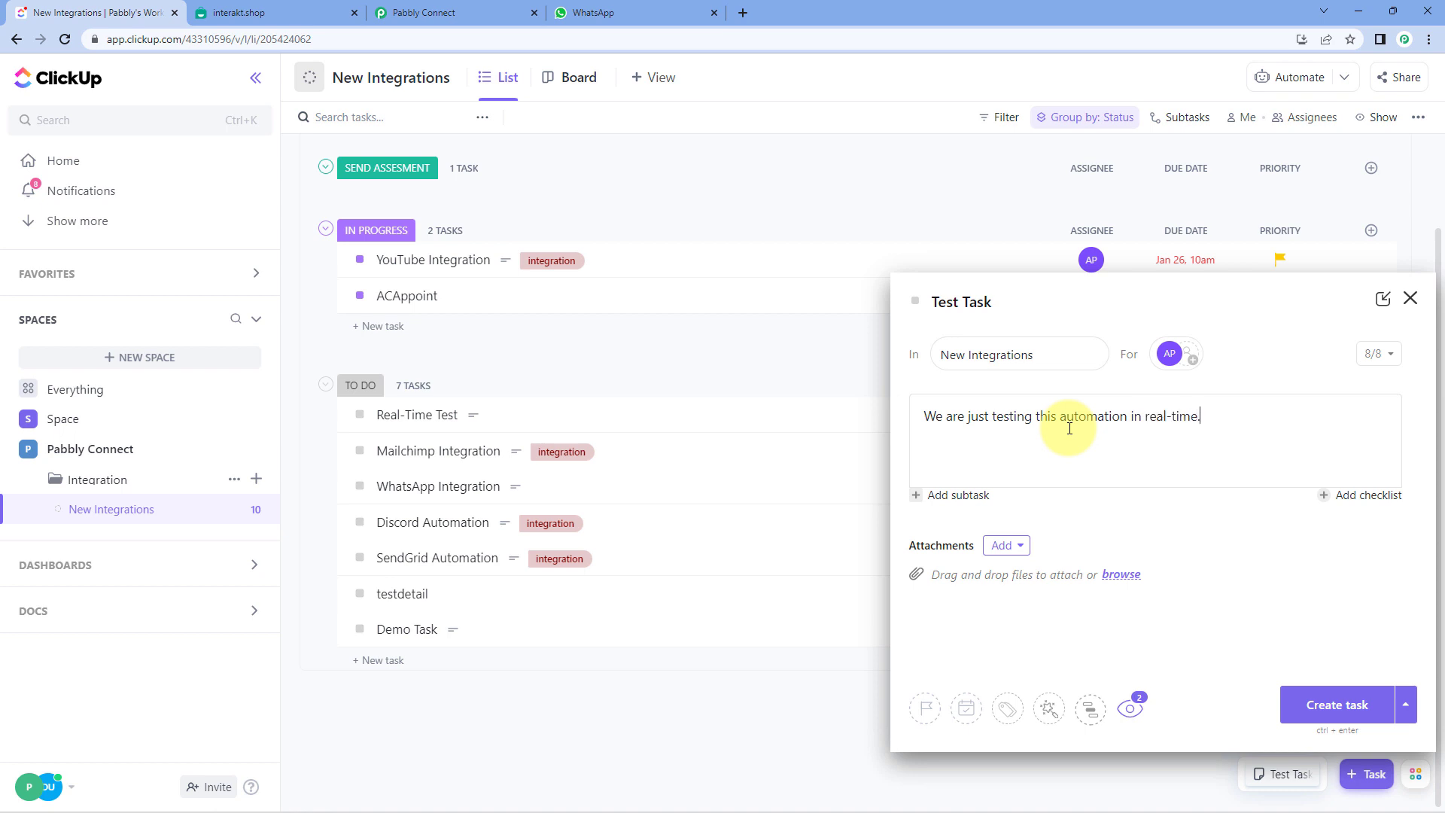
# Set the new task's priority to Normal and its due date to Tuesday, 18 April 2023, and create the task.
pyautogui.click(927, 709)
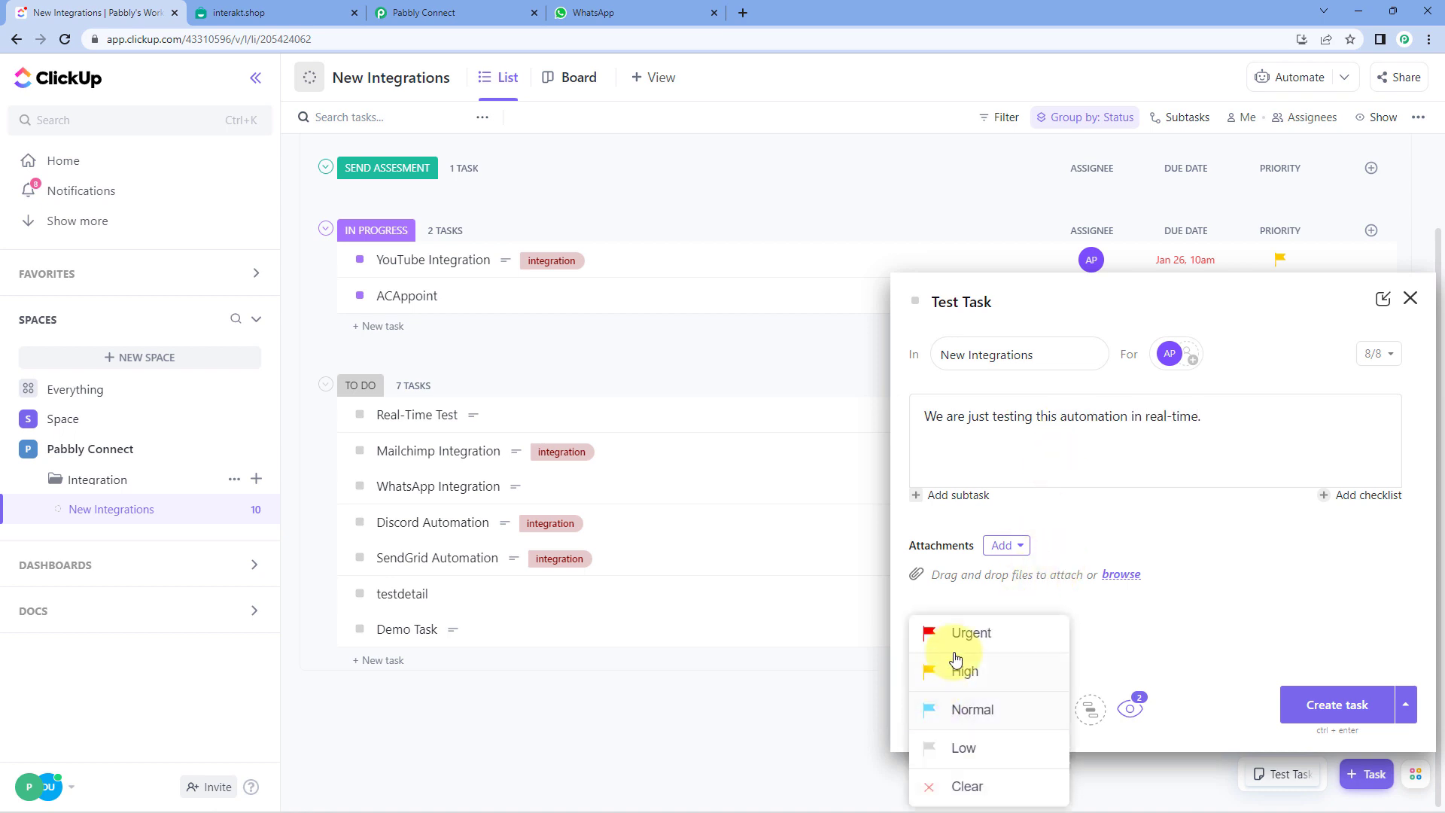
pyautogui.click(962, 707)
pyautogui.click(968, 705)
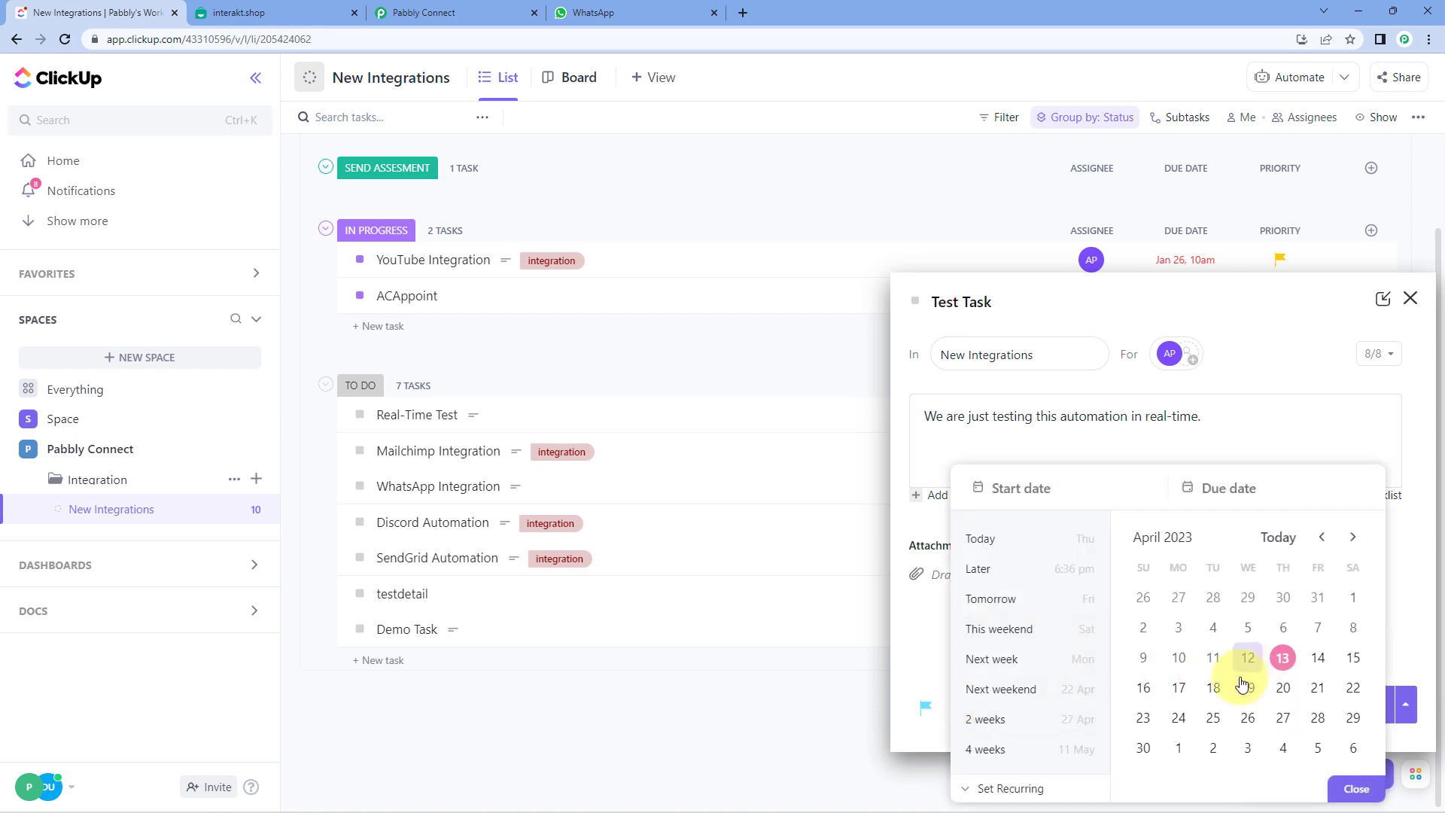
pyautogui.click(1213, 688)
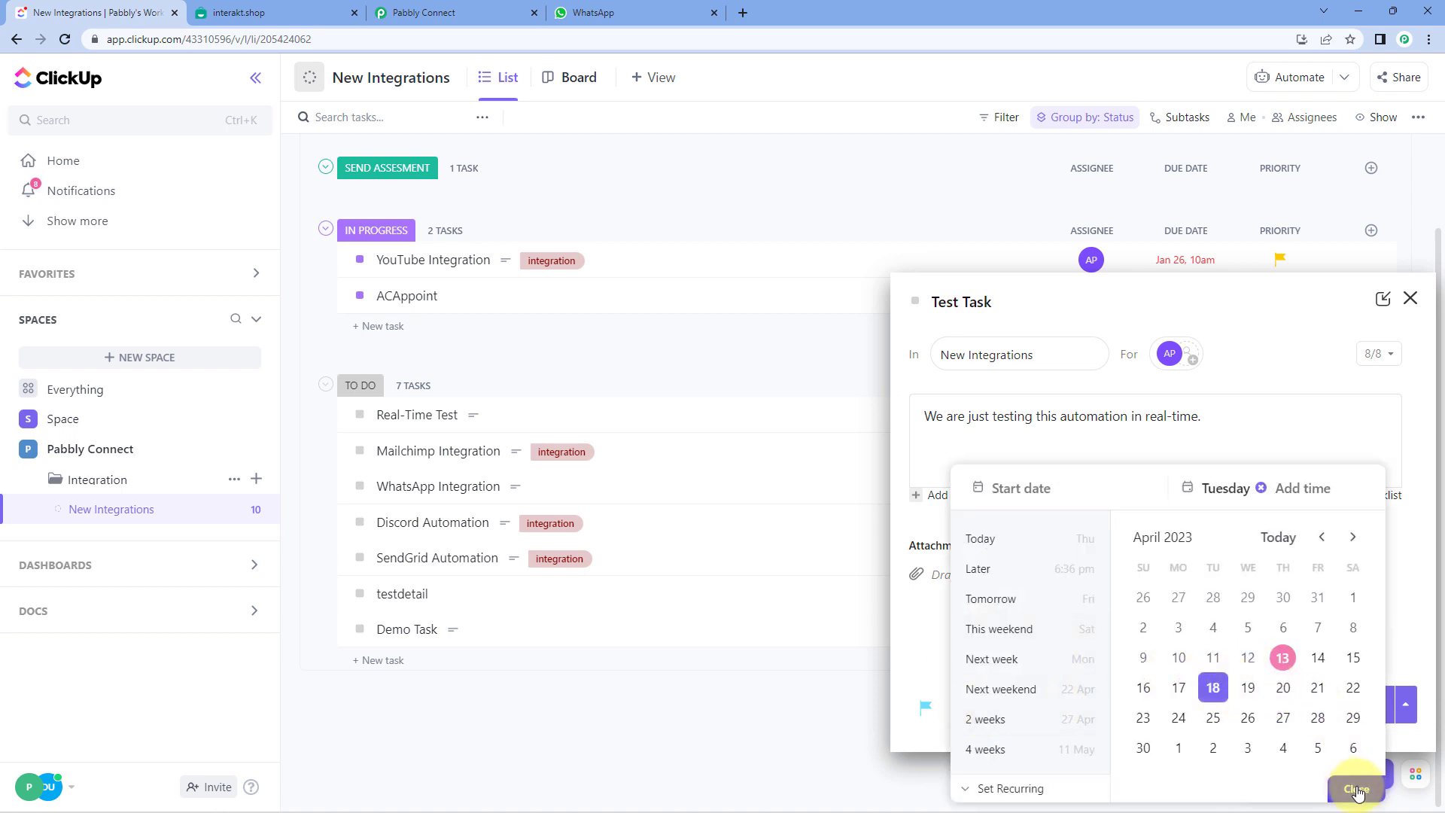
pyautogui.click(1356, 789)
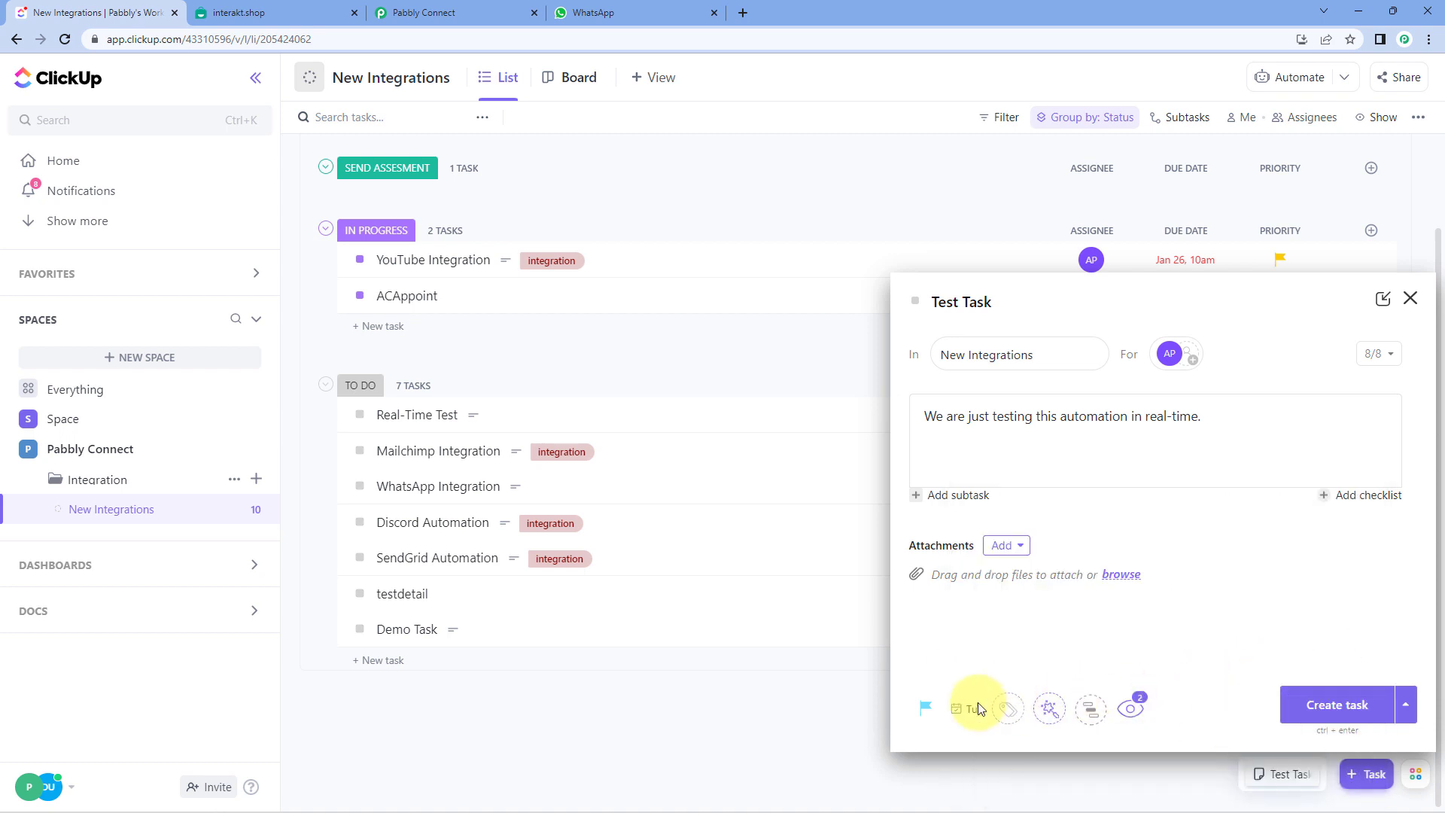
pyautogui.click(1347, 703)
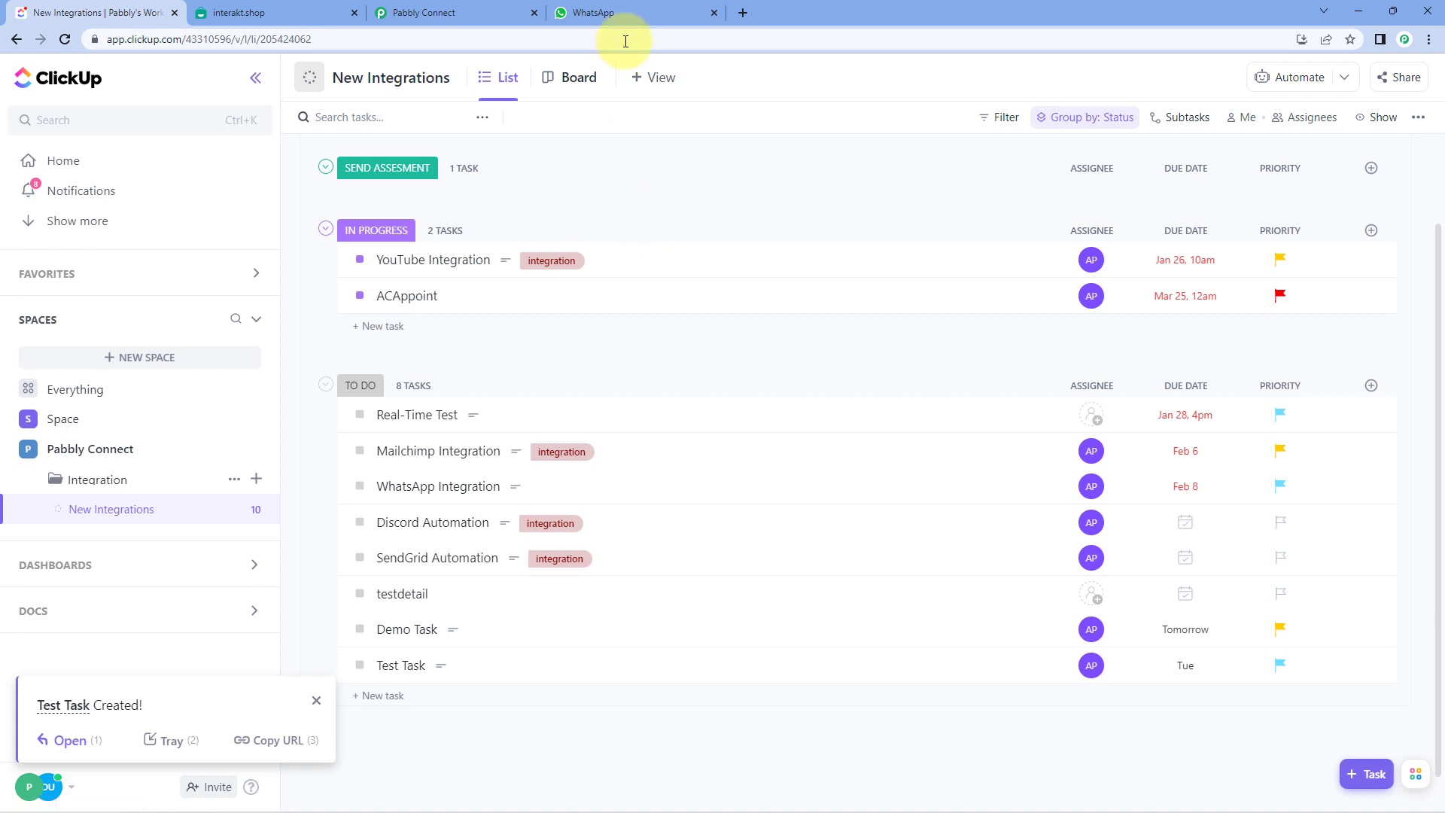
# Check the Interakt chat in WhatsApp for the Test Task message, reviewing the ClickUp trigger's polling interval in Pabbly Connect while waiting.
pyautogui.click(635, 15)
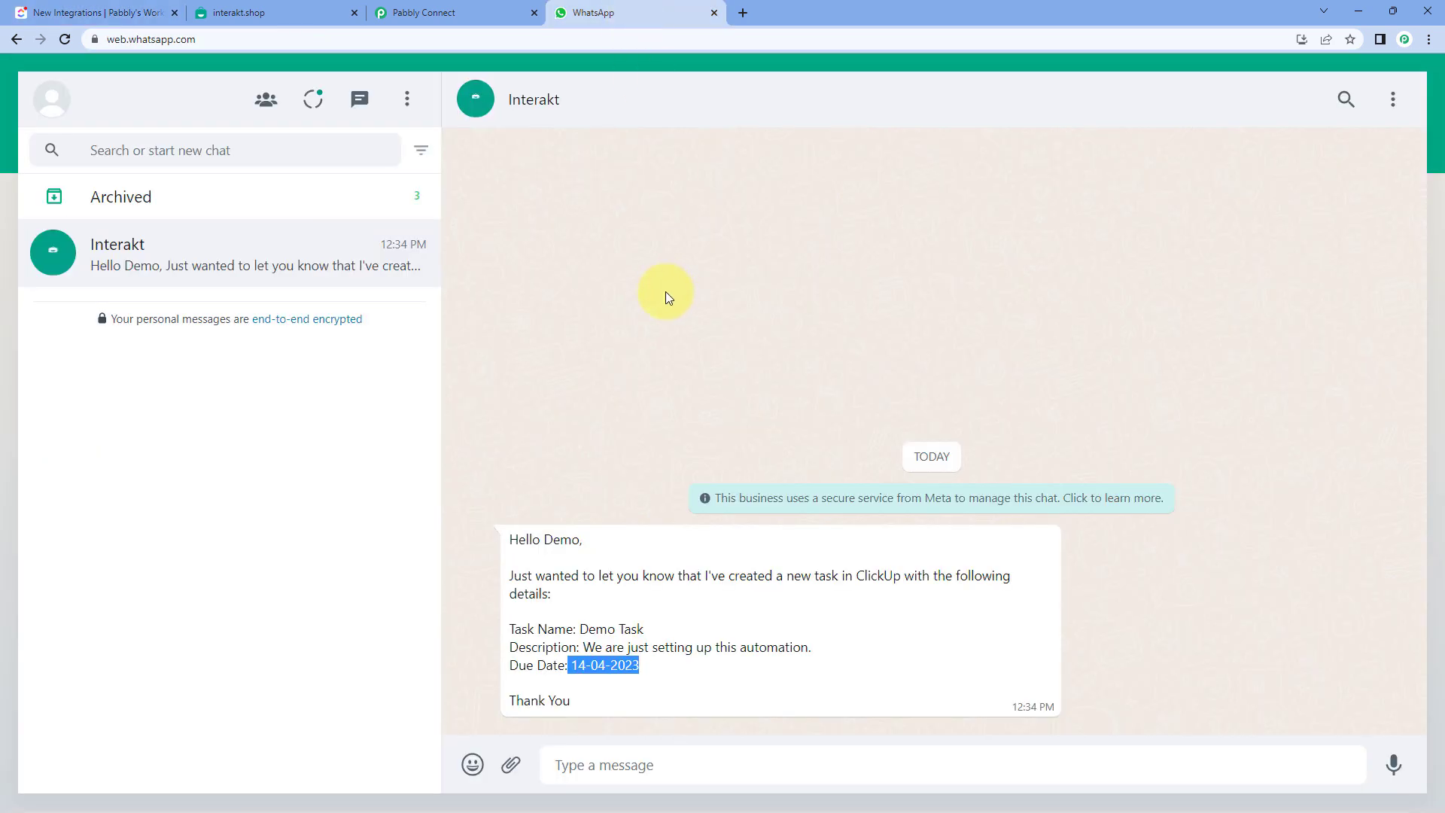
pyautogui.click(486, 7)
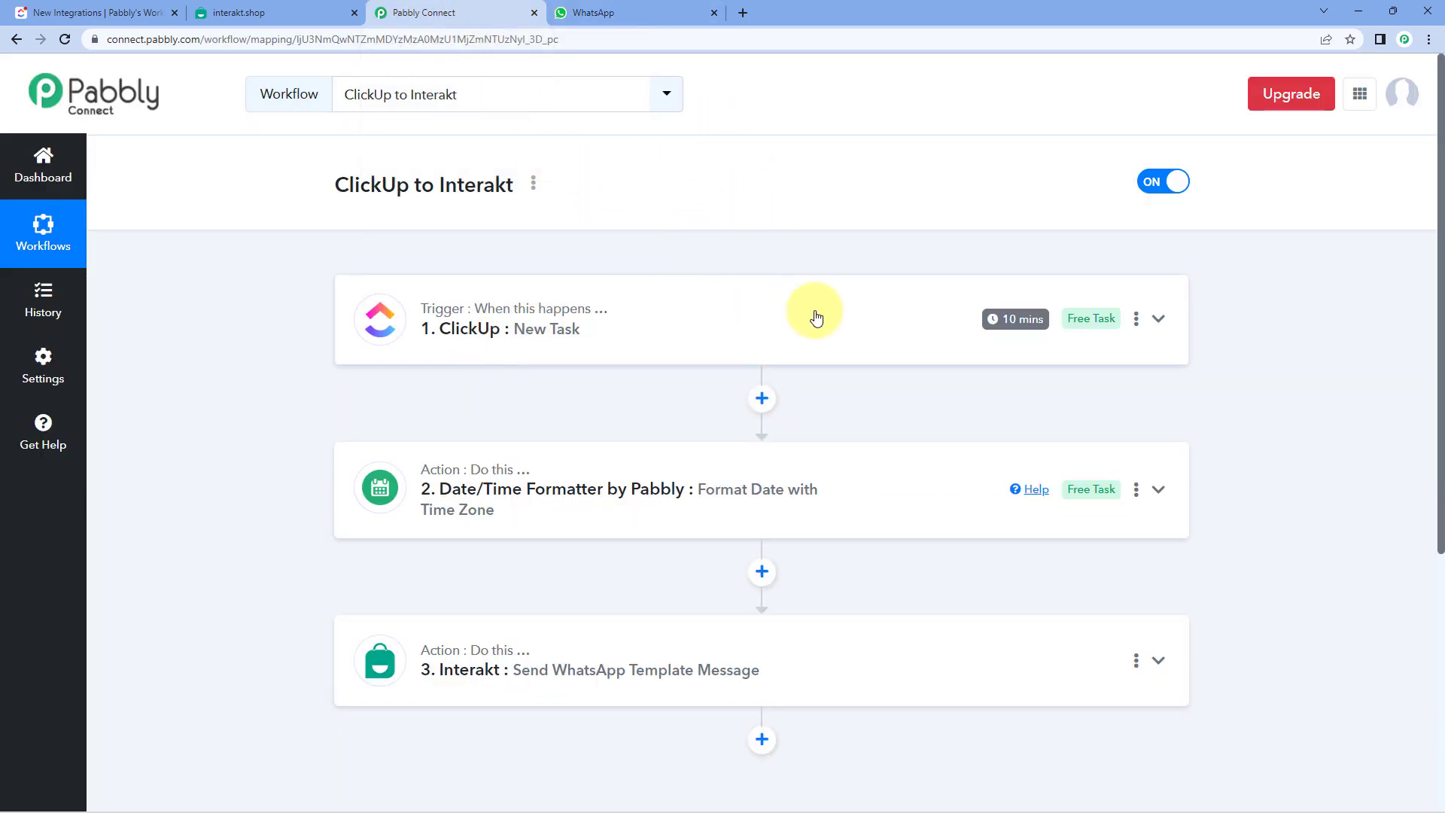
pyautogui.moveTo(1012, 331)
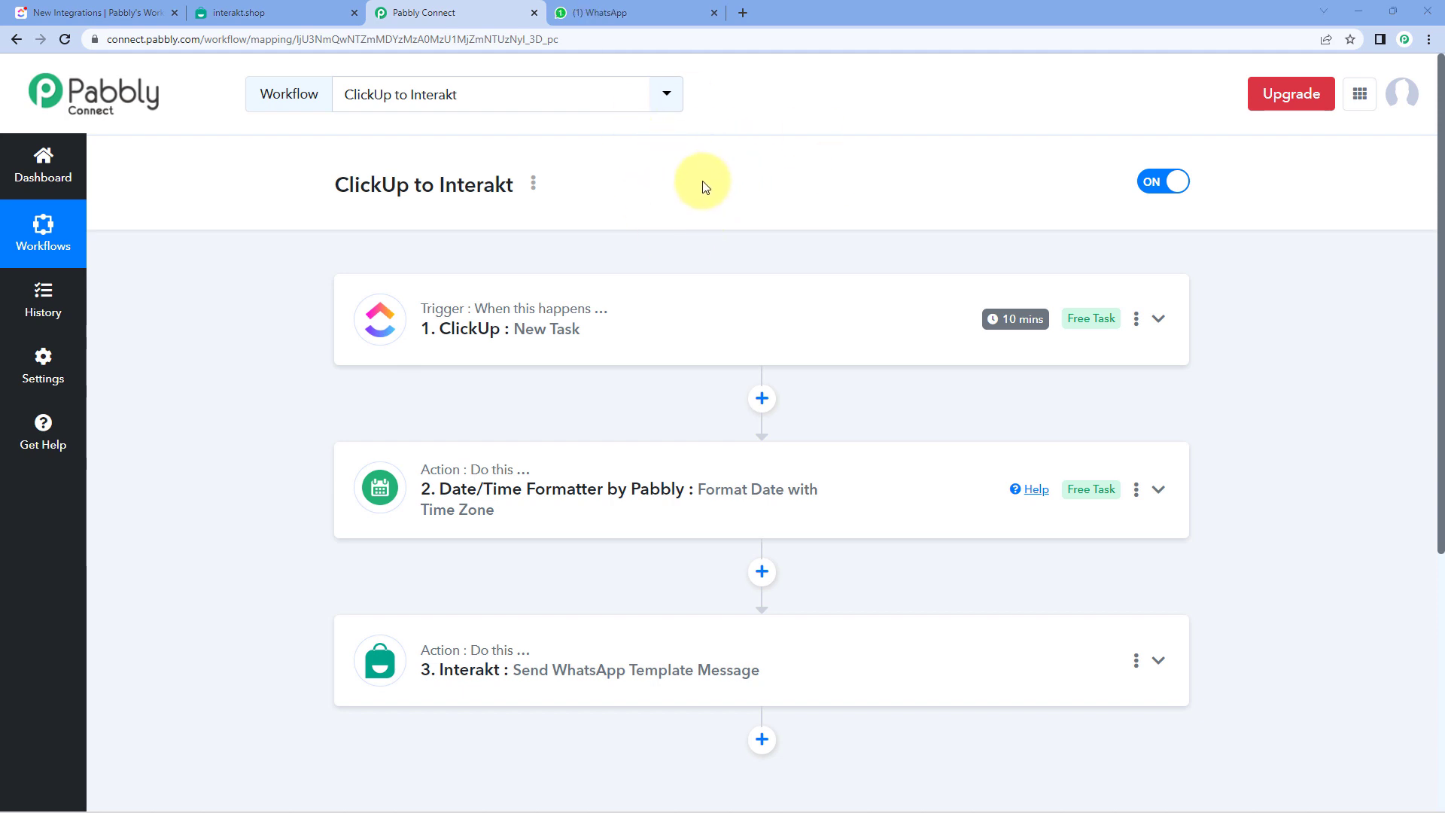
pyautogui.click(668, 16)
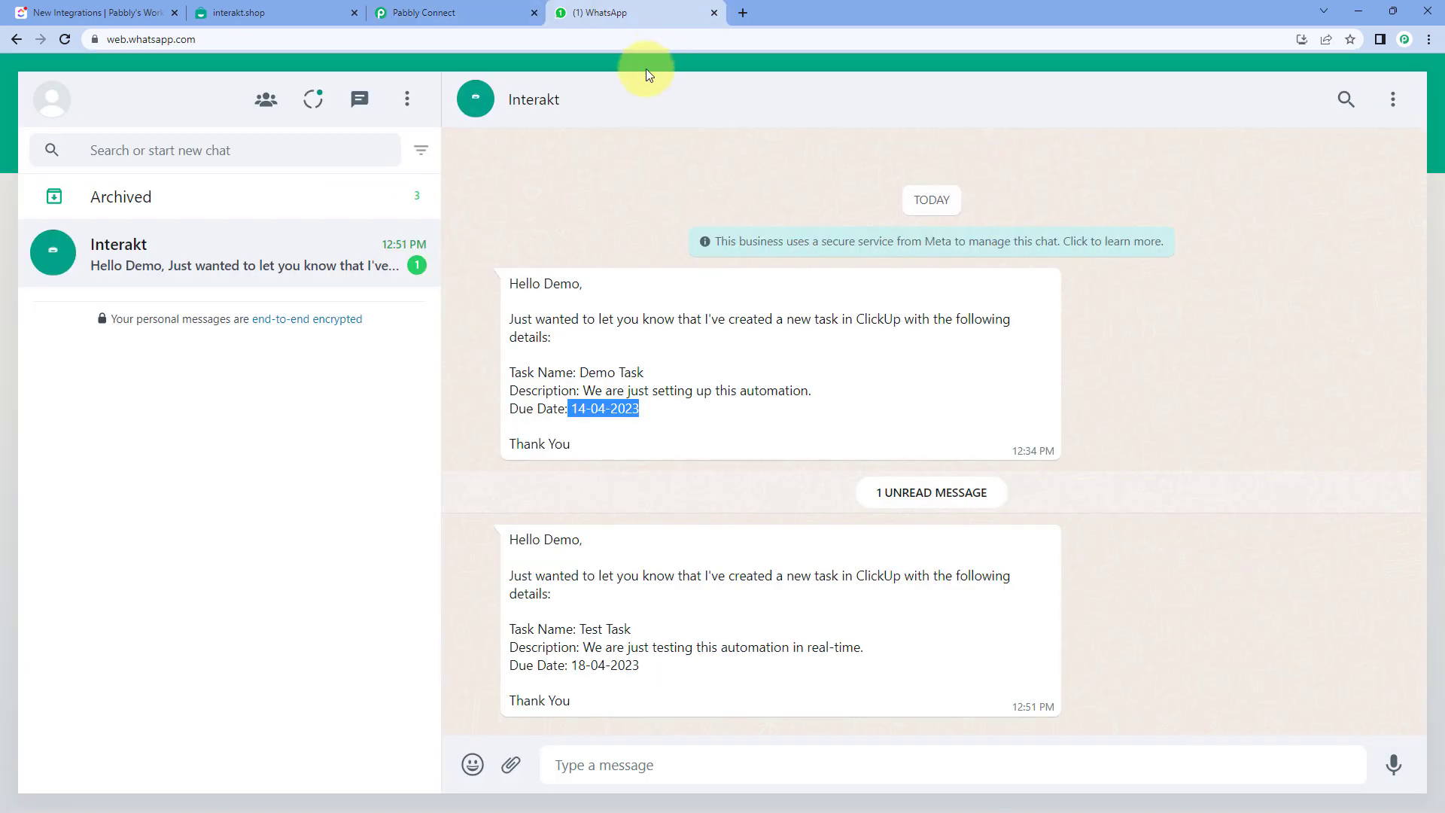
# Compare the task name, description and due date in the new WhatsApp message with the Test Task in ClickUp.
pyautogui.click(679, 421)
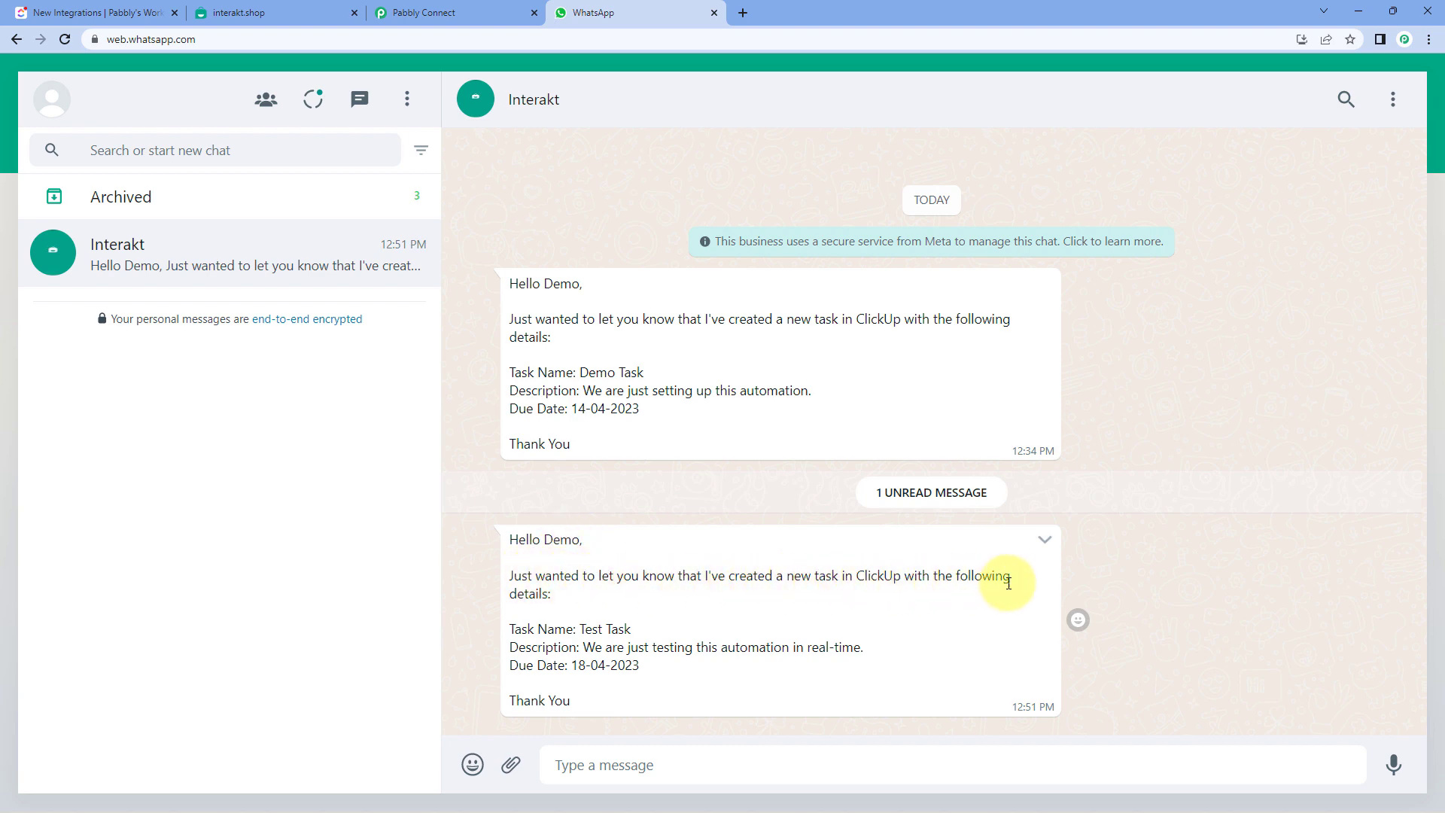
pyautogui.moveTo(583, 629); pyautogui.dragTo(633, 631)
pyautogui.click(98, 12)
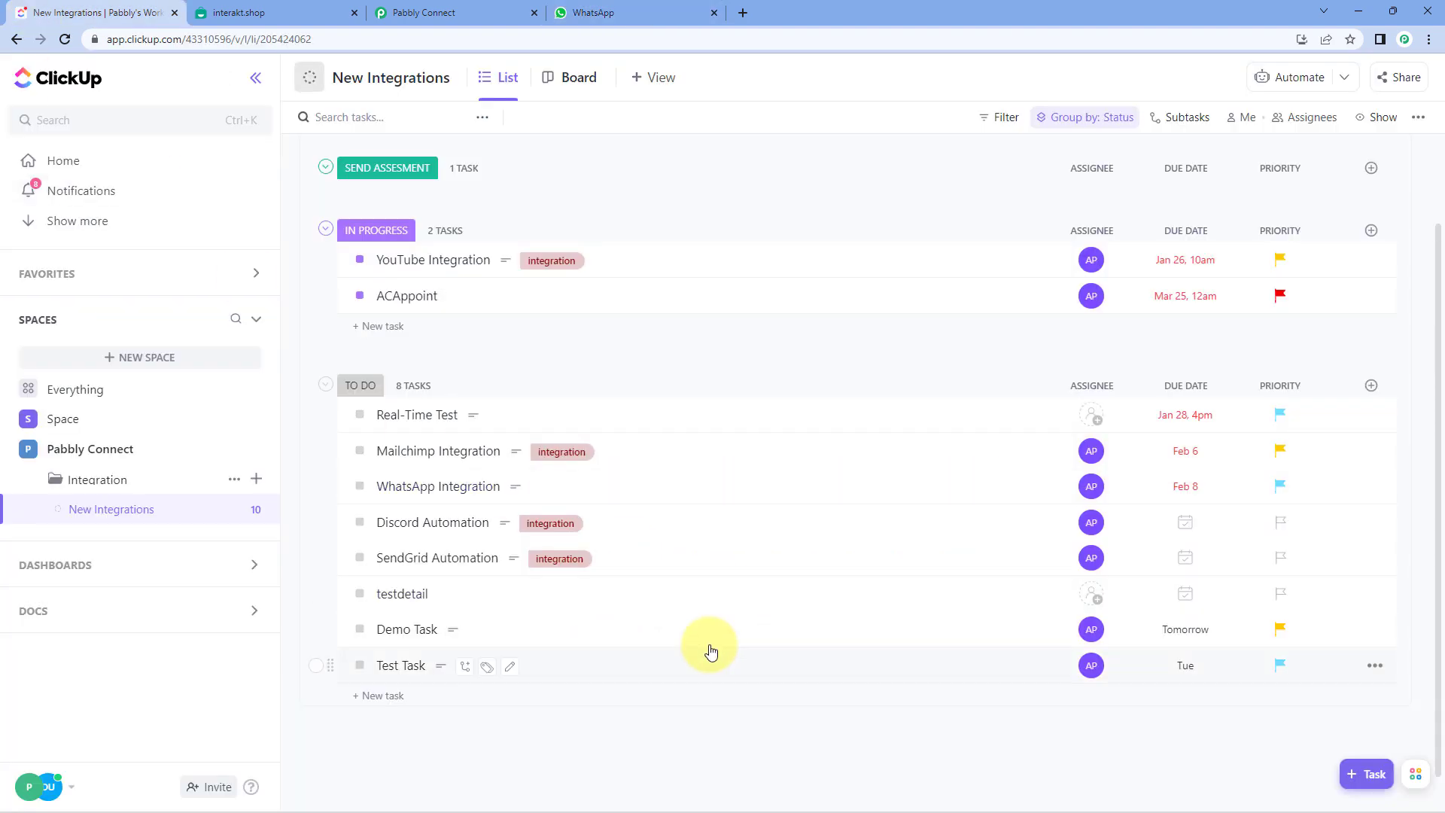
pyautogui.click(417, 666)
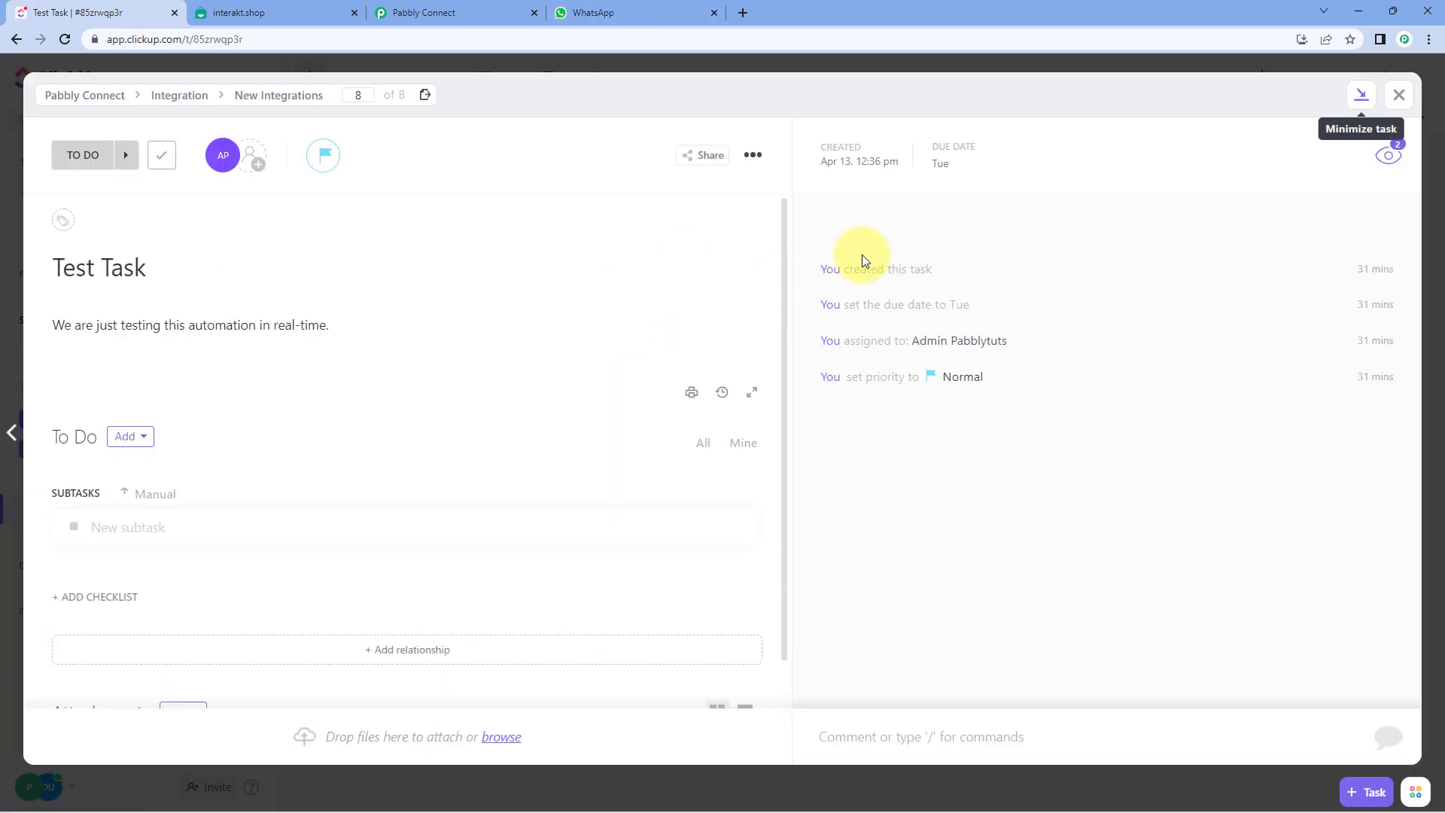
pyautogui.click(591, 13)
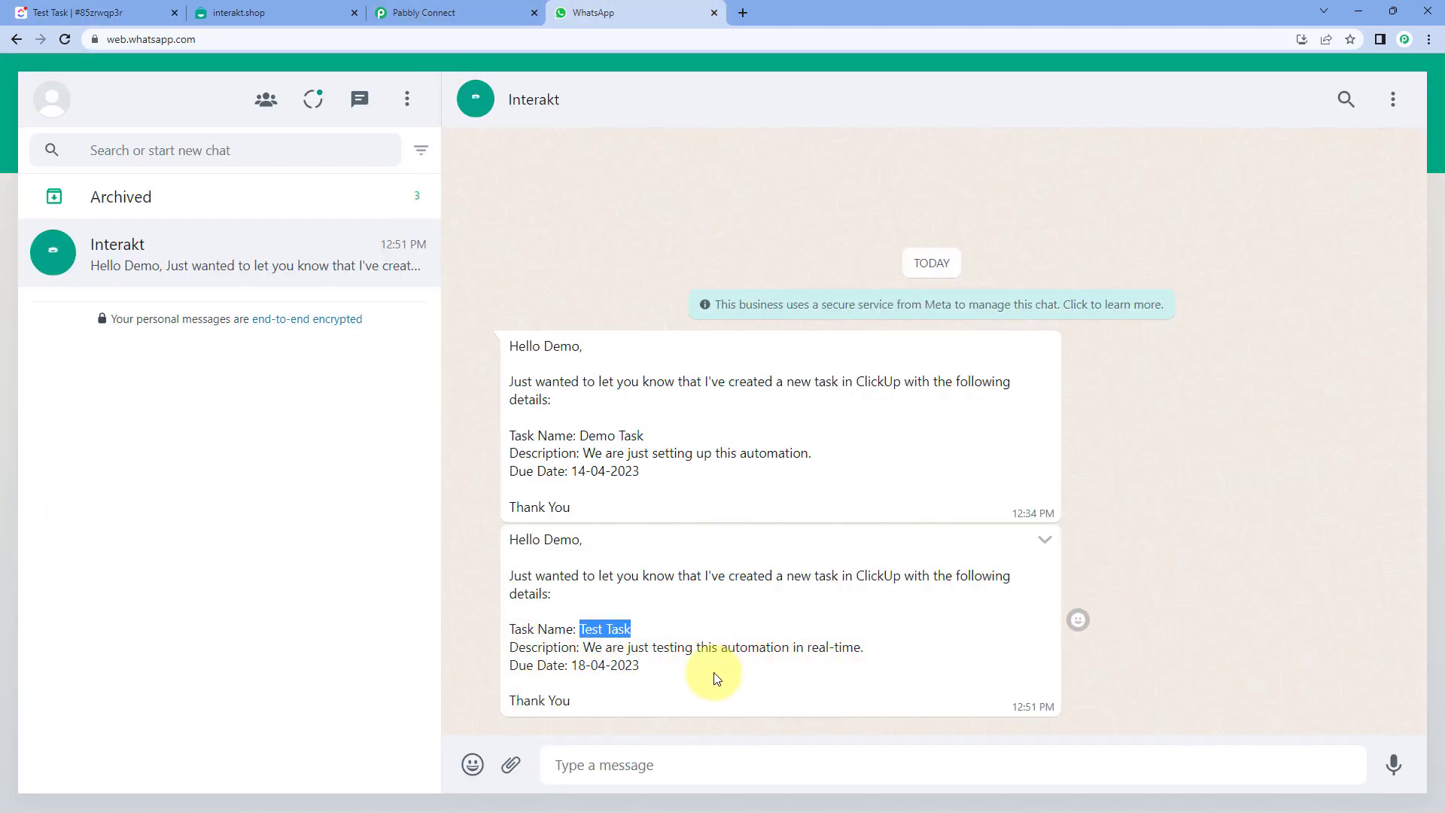
pyautogui.moveTo(640, 665); pyautogui.dragTo(580, 672)
pyautogui.moveTo(579, 680); pyautogui.dragTo(572, 666)
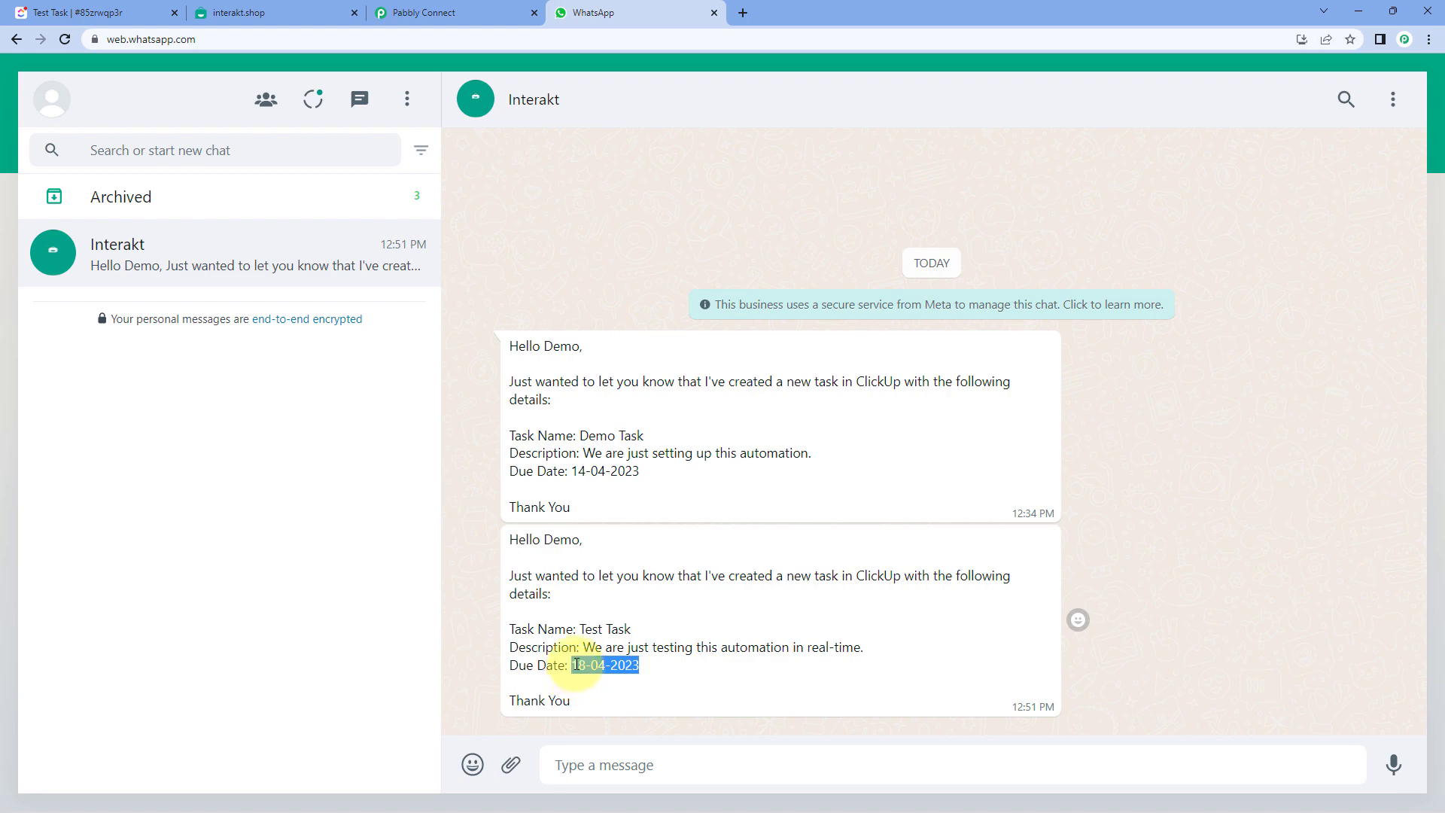
# Switch to ClickUp to close the Test Task, and return to the ClickUp to Interakt workflow in Pabbly Connect.
pyautogui.click(117, 10)
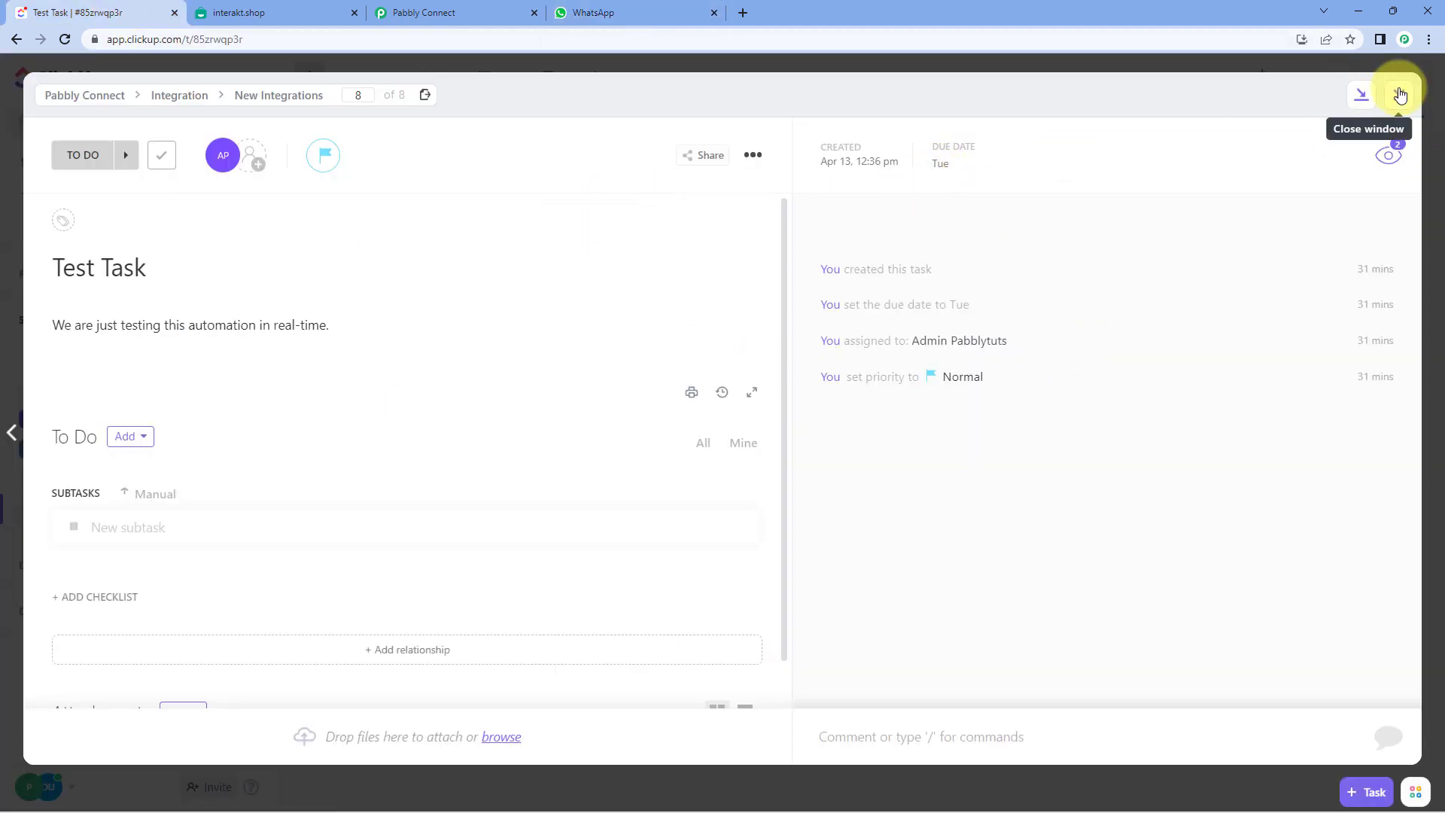
pyautogui.click(1398, 94)
pyautogui.click(424, 12)
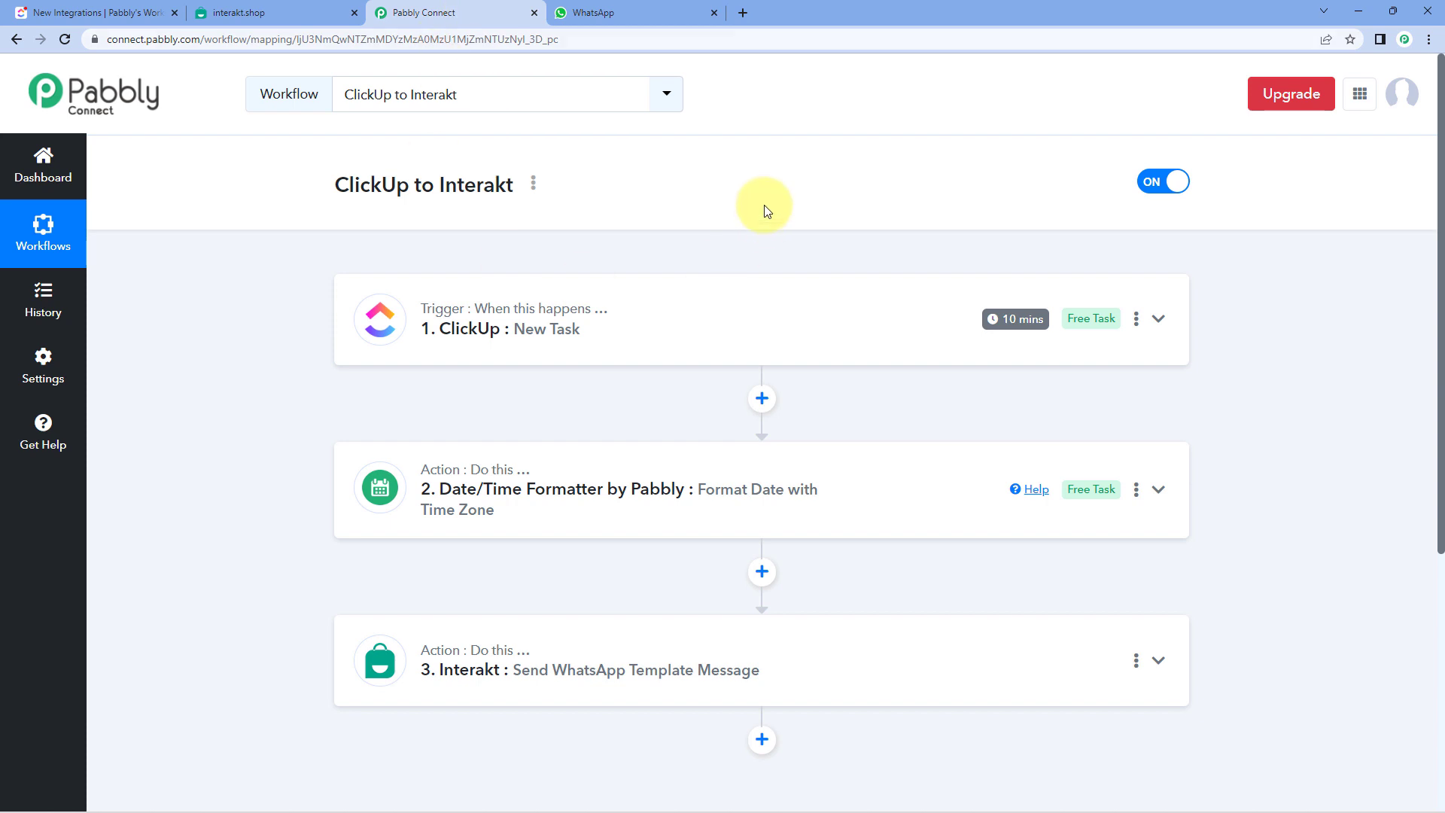